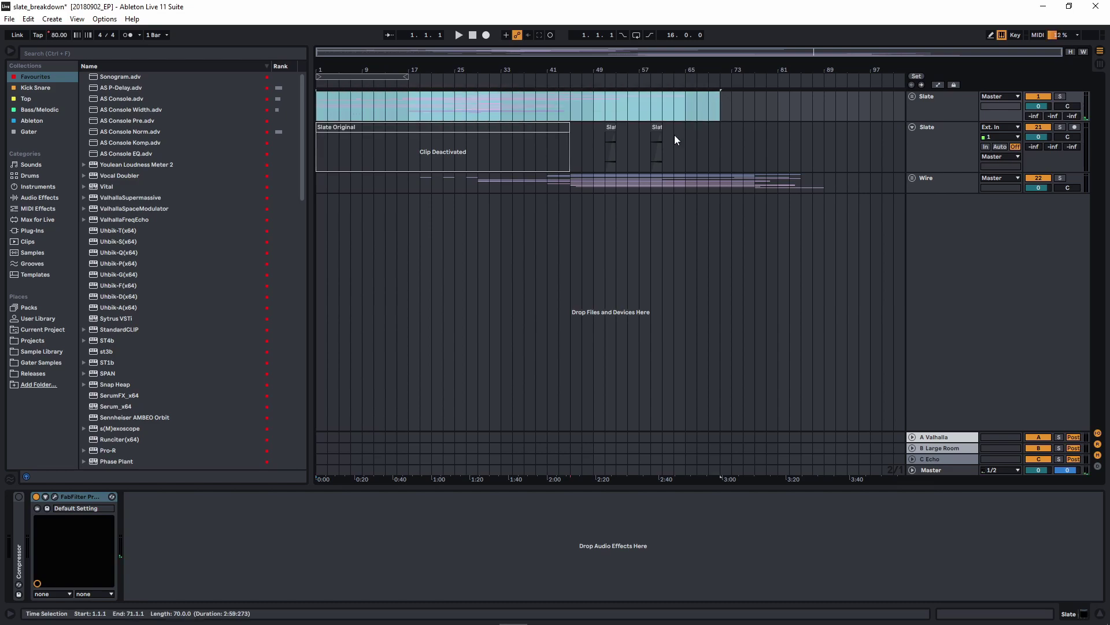
# Expand the Slate group track and play the arrangement from bar 1
pyautogui.moveTo(487, 185); pyautogui.dragTo(846, 181)
pyautogui.click(848, 184)
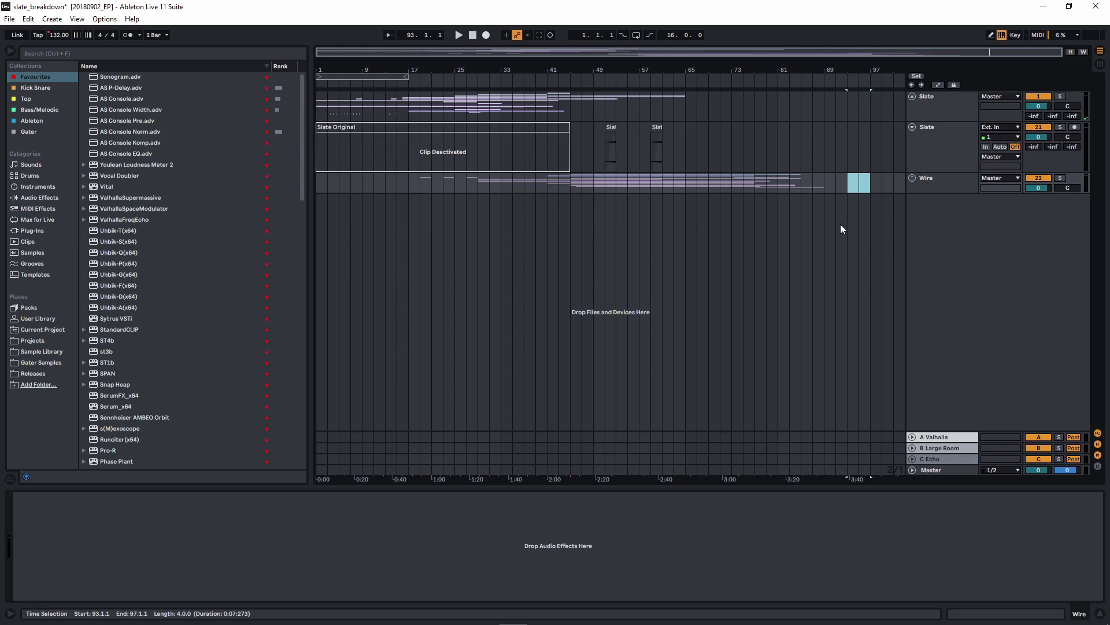
pyautogui.click(912, 96)
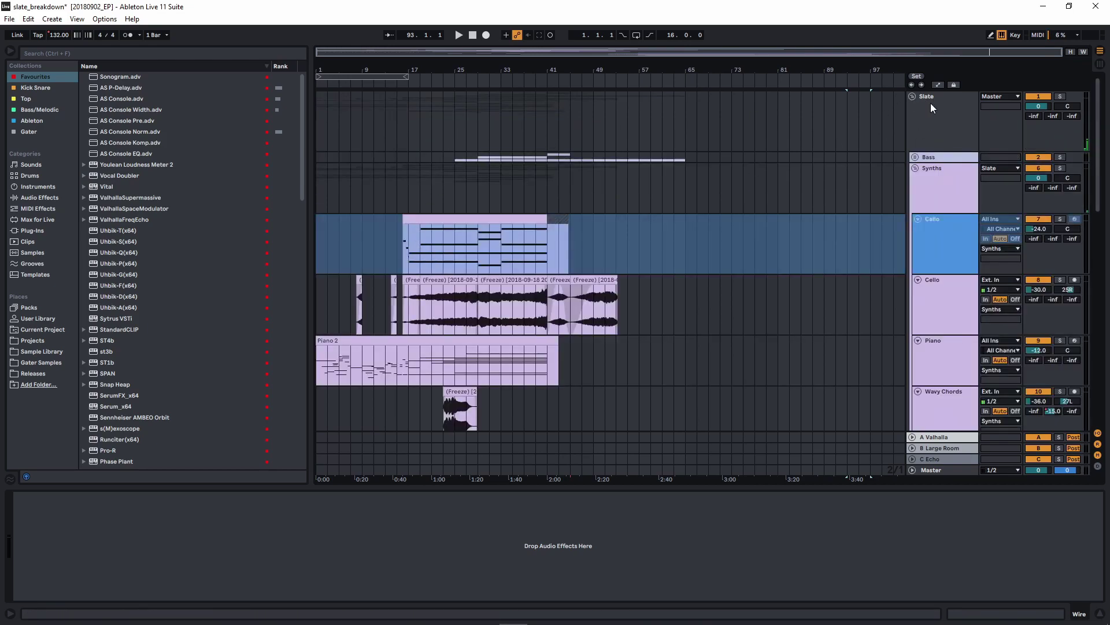
pyautogui.click(319, 125)
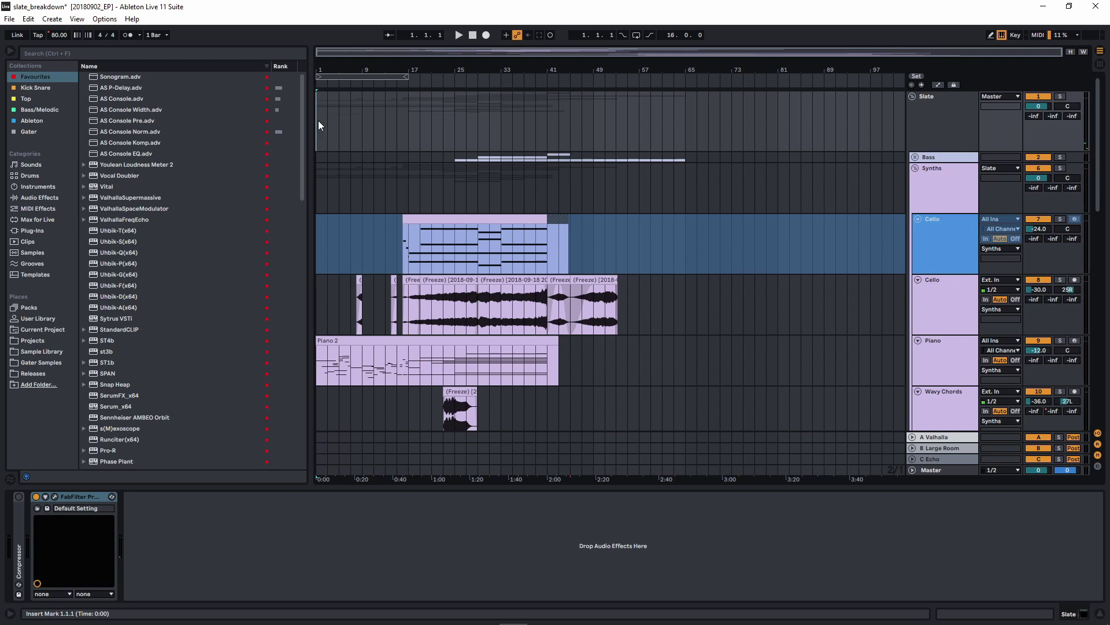
pyautogui.press('space')
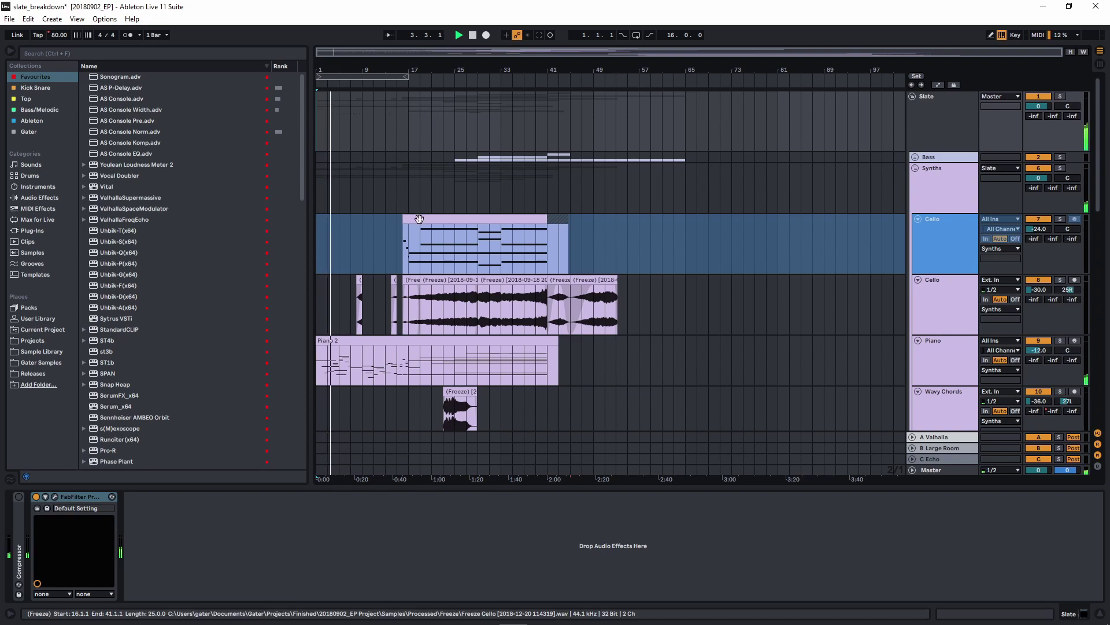
# Look through the tracks of the Synths group while the song plays
pyautogui.scroll(-3, 419, 221)
pyautogui.scroll(-4, 419, 220)
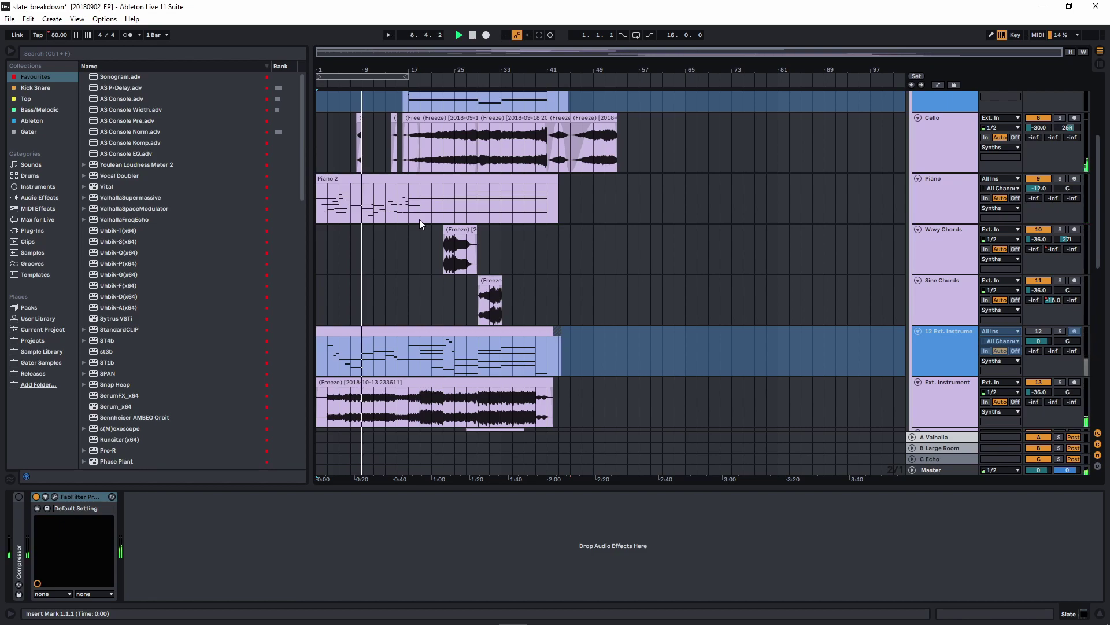
pyautogui.scroll(8, 372, 178)
pyautogui.scroll(-3, 407, 179)
pyautogui.scroll(-3, 409, 184)
pyautogui.scroll(5, 409, 184)
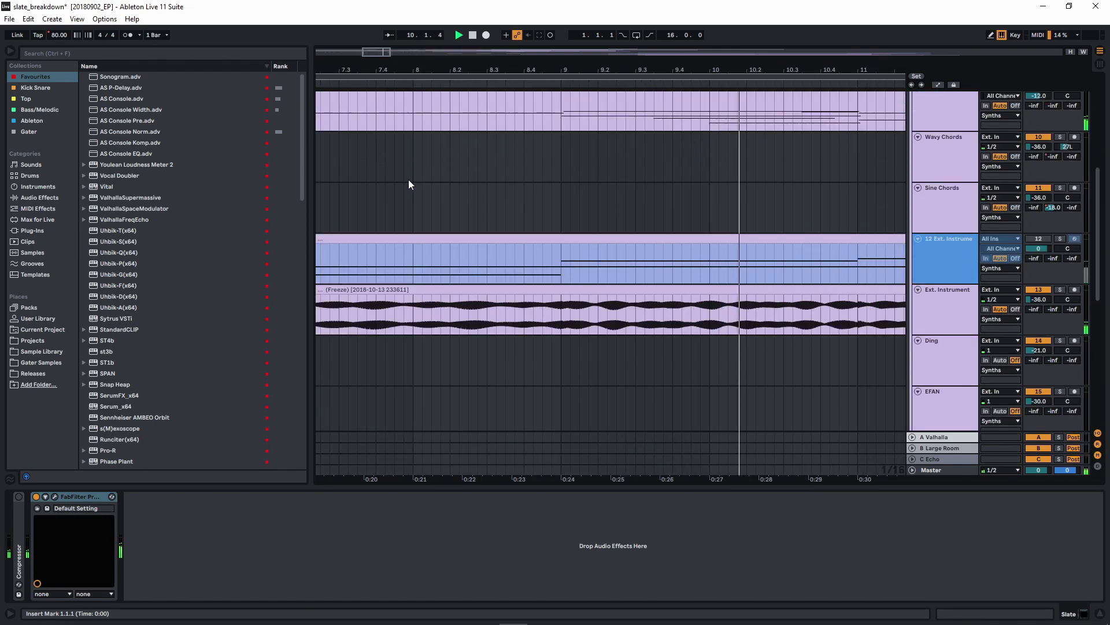
pyautogui.scroll(3, 408, 179)
pyautogui.scroll(-5, 369, 186)
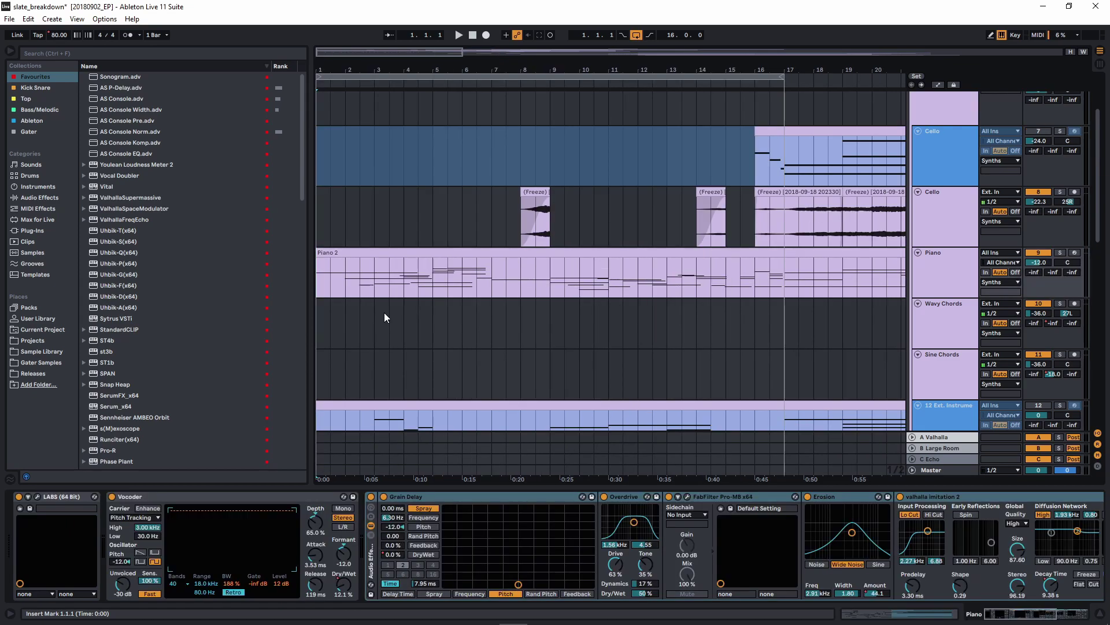
# Solo the Piano track and turn off its Audio Effect Rack and Vocoder
pyautogui.click(944, 275)
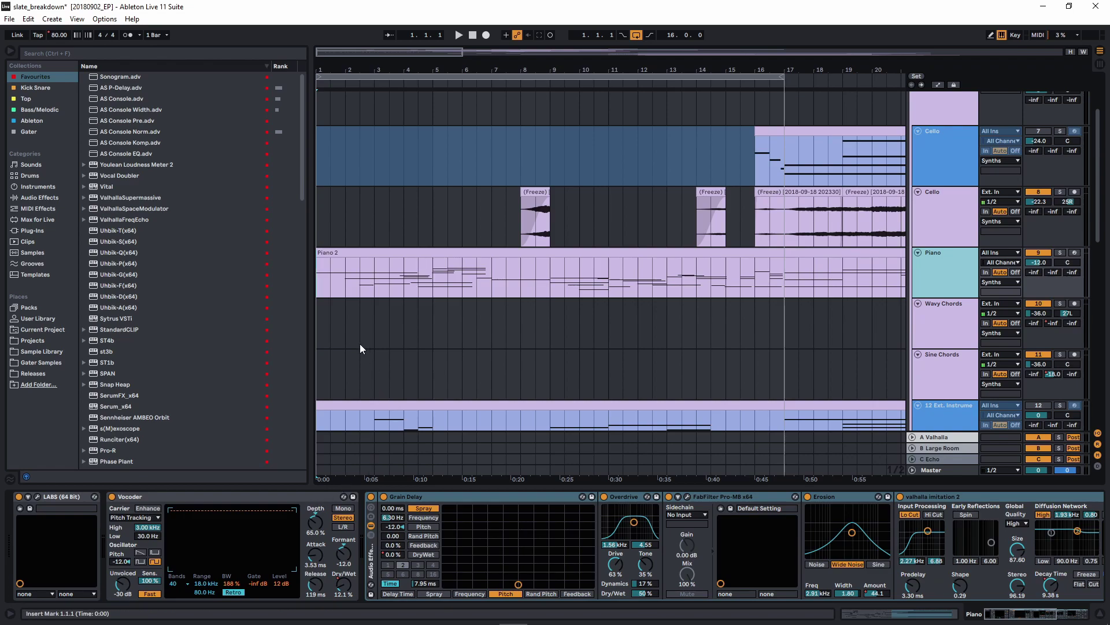
pyautogui.click(371, 496)
pyautogui.click(112, 496)
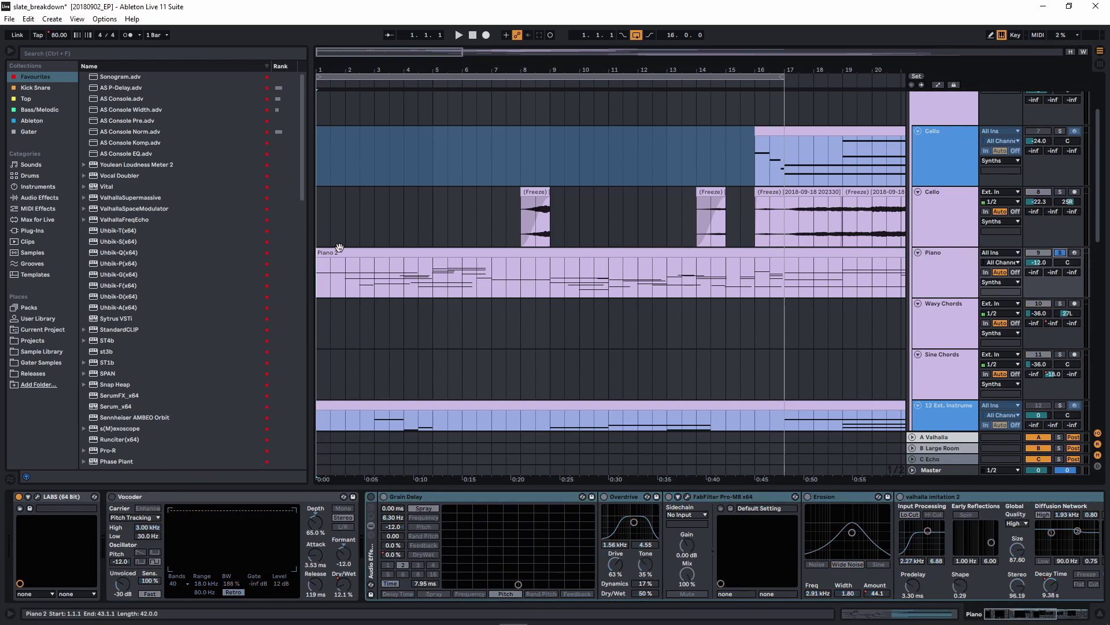
# Play the soloed Piano clip from bar 1 to hear it without its effects
pyautogui.click(350, 265)
pyautogui.press('space')
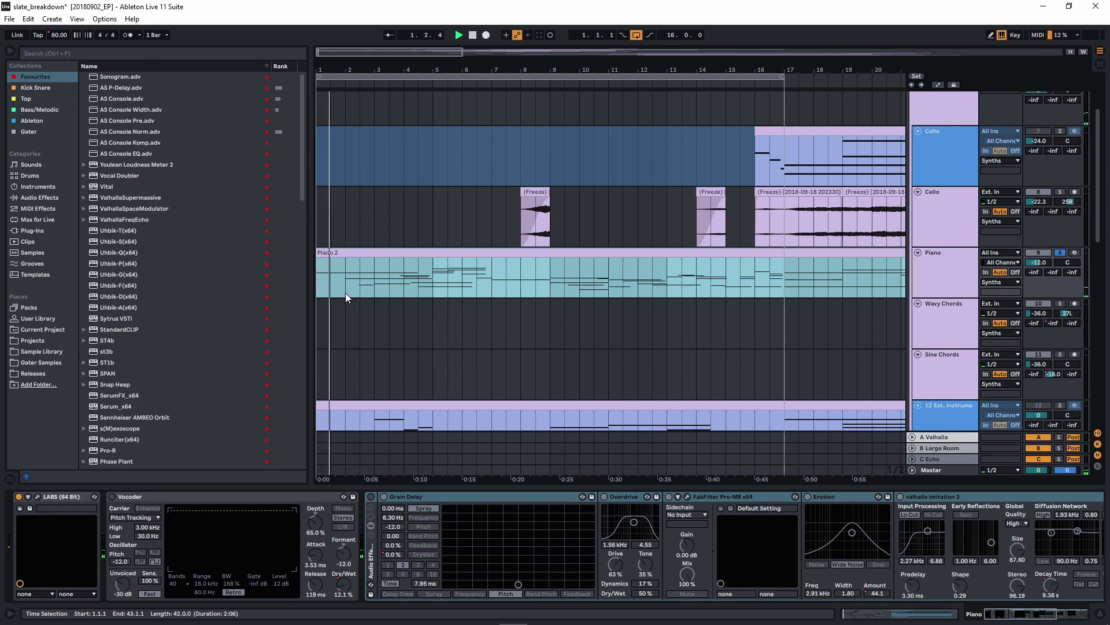
pyautogui.click(345, 294)
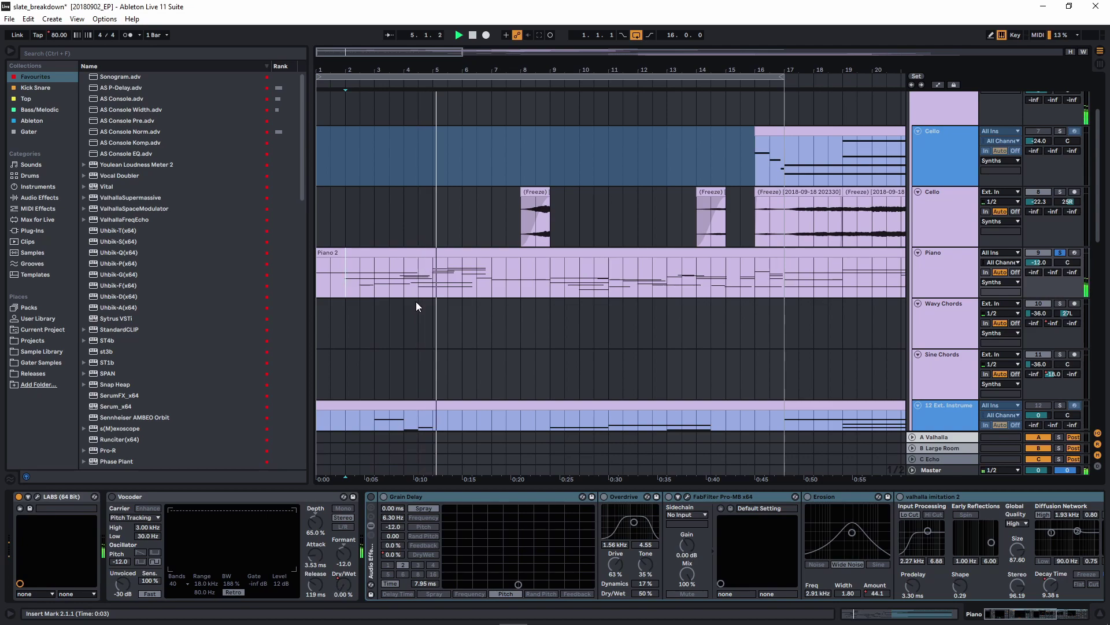
pyautogui.press('space')
pyautogui.scroll(5, 425, 294)
pyautogui.click(451, 284)
pyautogui.scroll(-5, 452, 313)
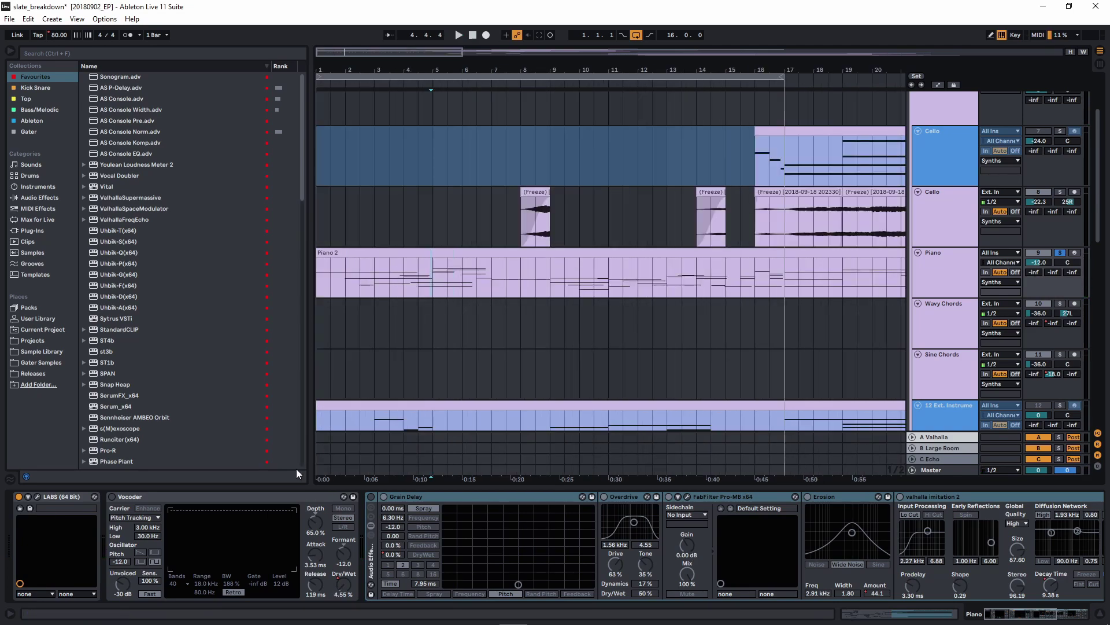
# Turn the Piano track's Vocoder back on and show the automation lanes in the arrangement
pyautogui.click(113, 497)
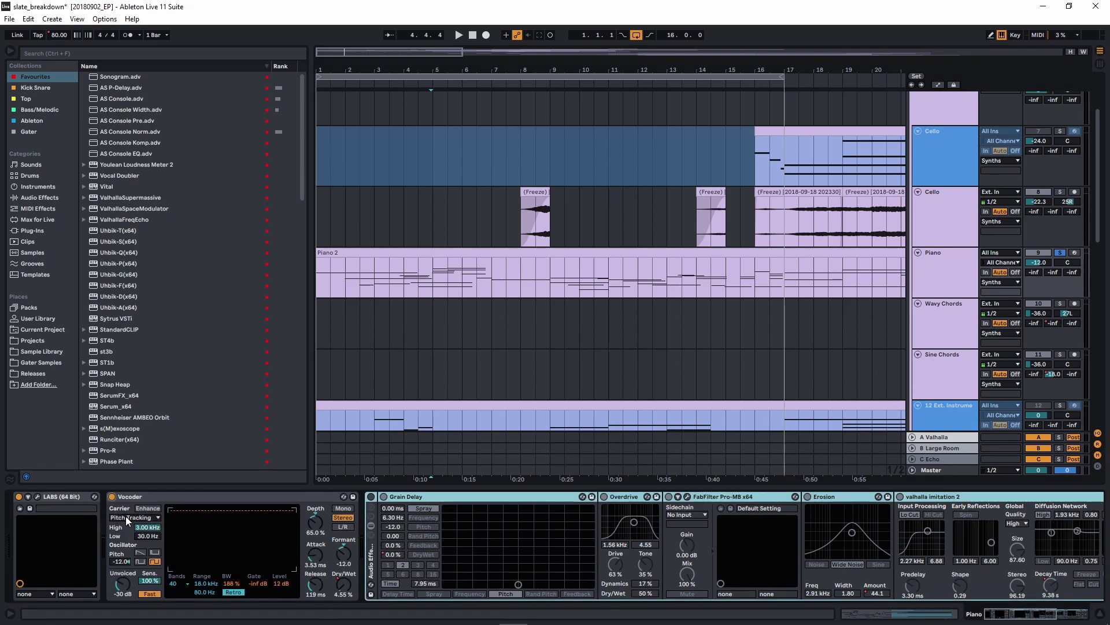
pyautogui.click(126, 516)
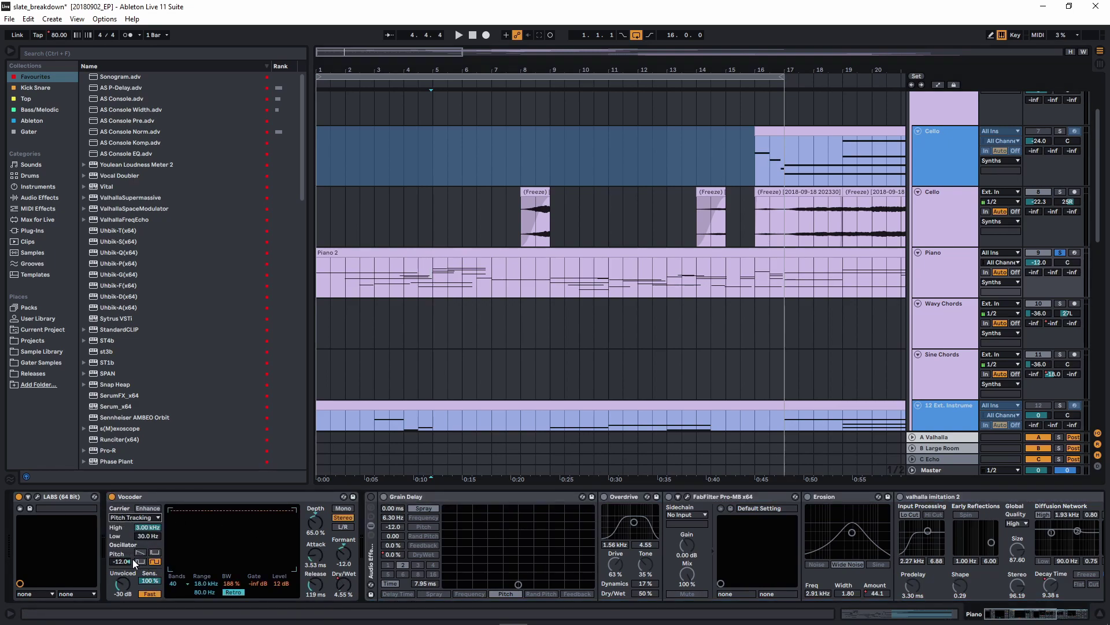
pyautogui.click(938, 84)
# Examine the Vocoder Dry/Wet automation curve along the Piano track, close up and over the whole song
pyautogui.scroll(5, 330, 314)
pyautogui.moveTo(359, 270); pyautogui.dragTo(394, 274)
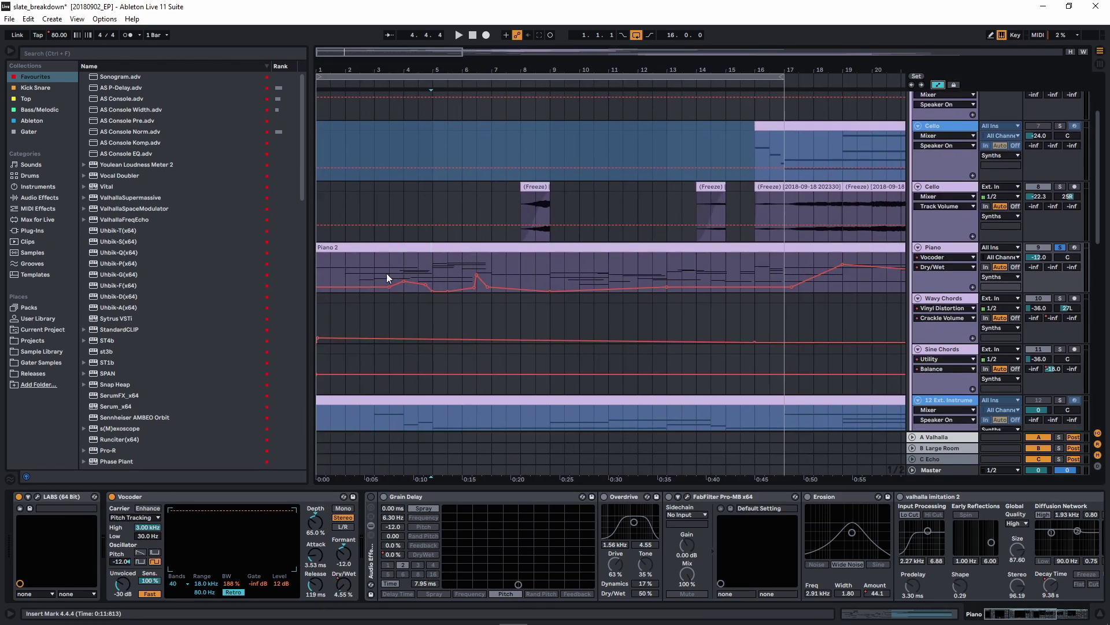
pyautogui.scroll(-5, 371, 265)
pyautogui.click(478, 281)
pyautogui.scroll(5, 343, 276)
pyautogui.moveTo(355, 266); pyautogui.dragTo(591, 268)
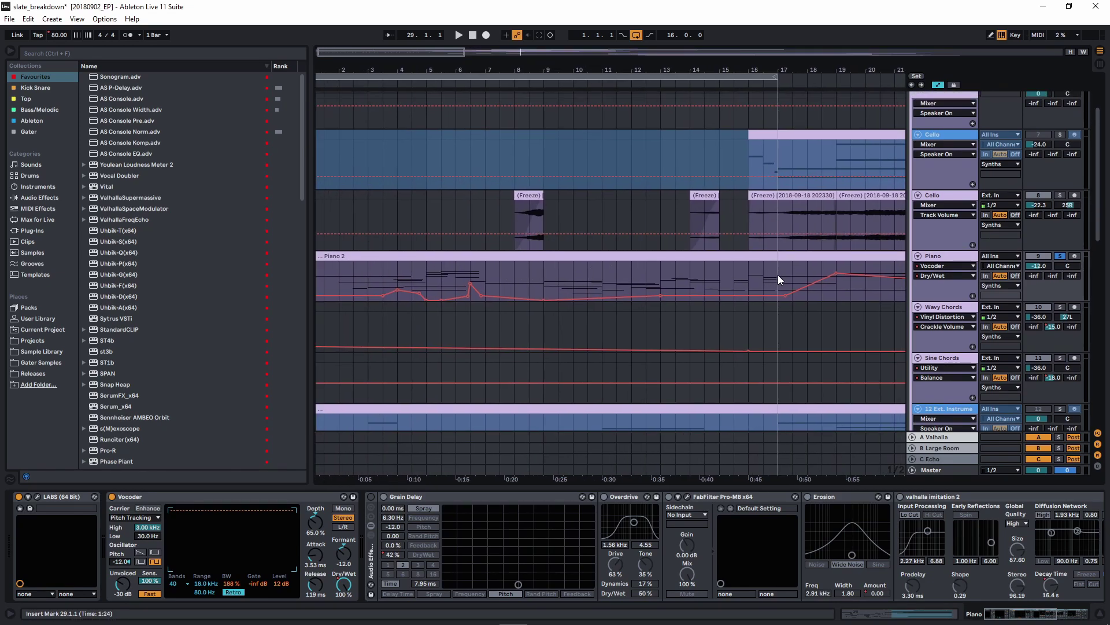
pyautogui.click(383, 273)
pyautogui.press('w')
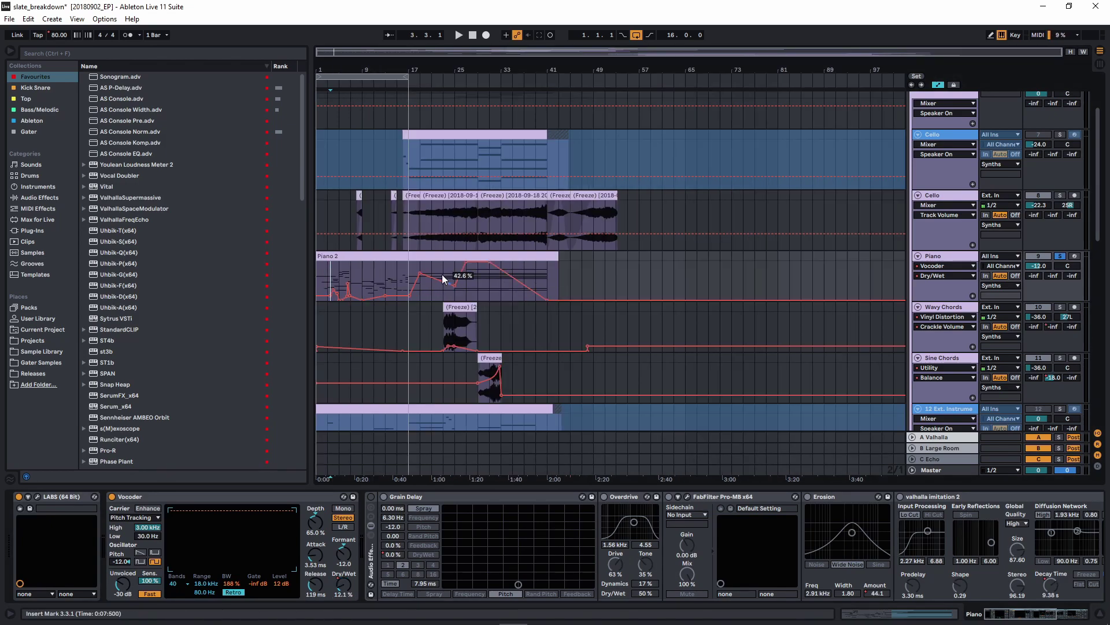
pyautogui.moveTo(445, 283)
pyautogui.scroll(1, 328, 291)
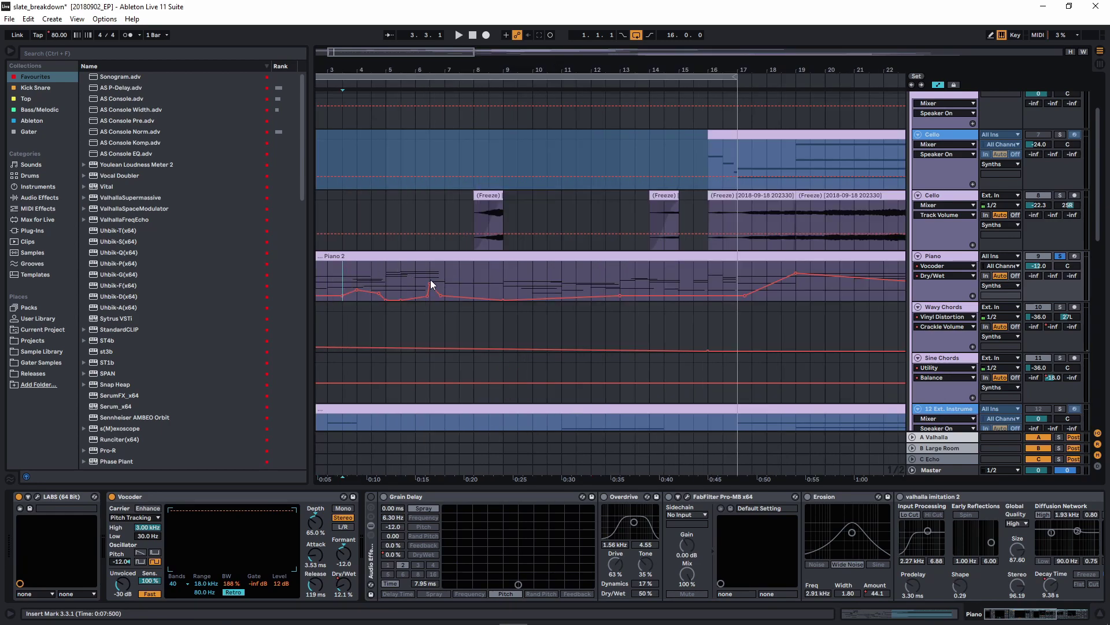
pyautogui.scroll(1, 430, 282)
pyautogui.scroll(-1, 440, 289)
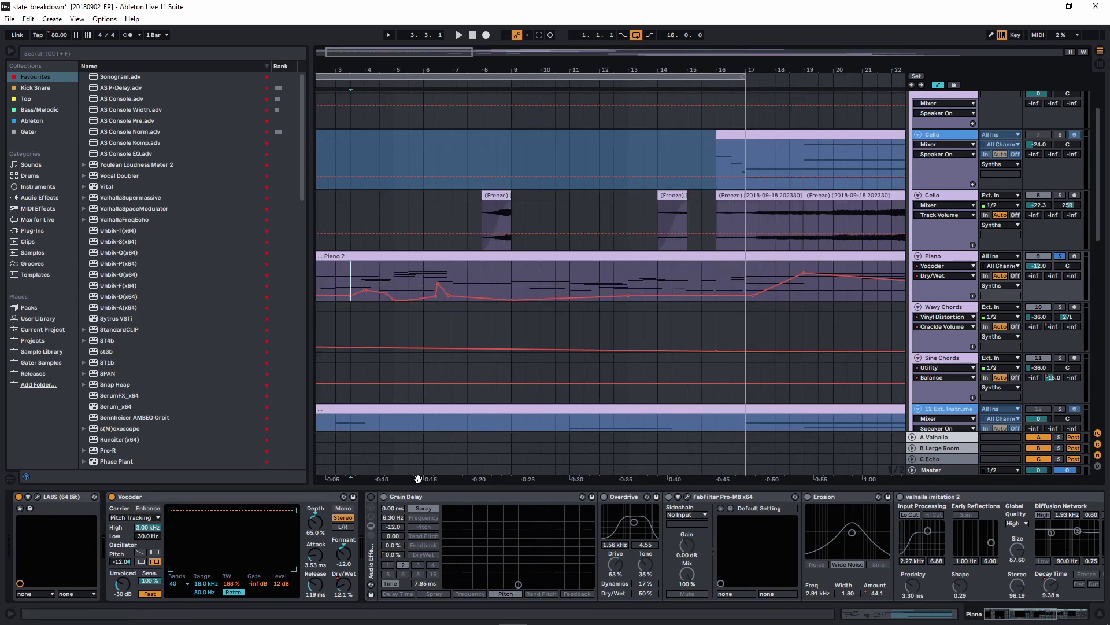
# Play the Piano track with its Vocoder from bar 3.3.1 with automation lanes hidden, and show the lanes again
pyautogui.press('a')
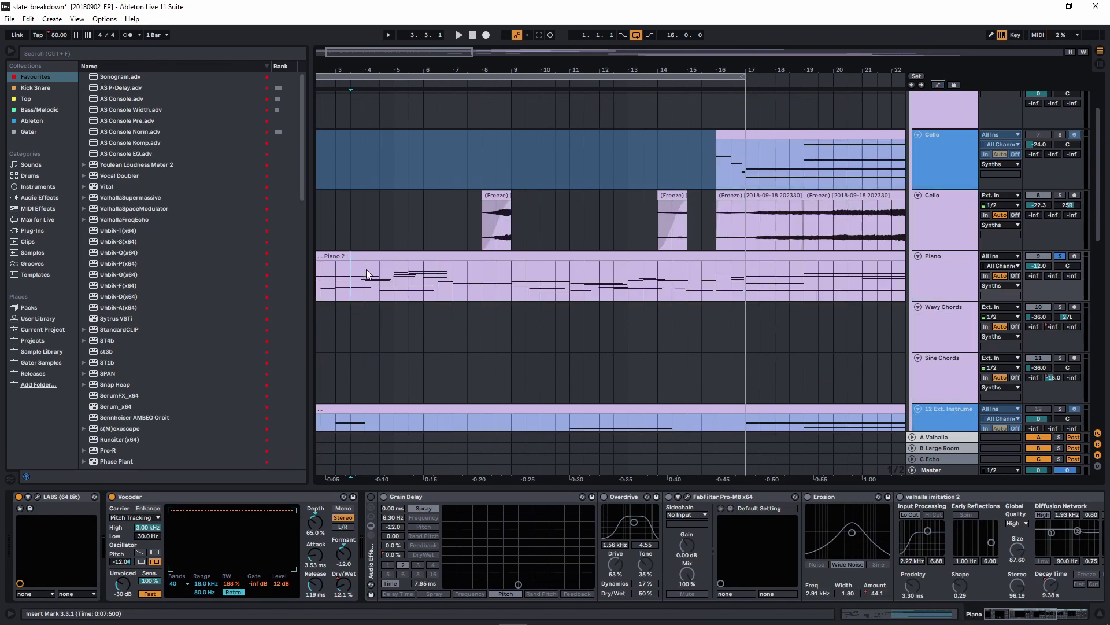
pyautogui.press('space')
pyautogui.click(341, 591)
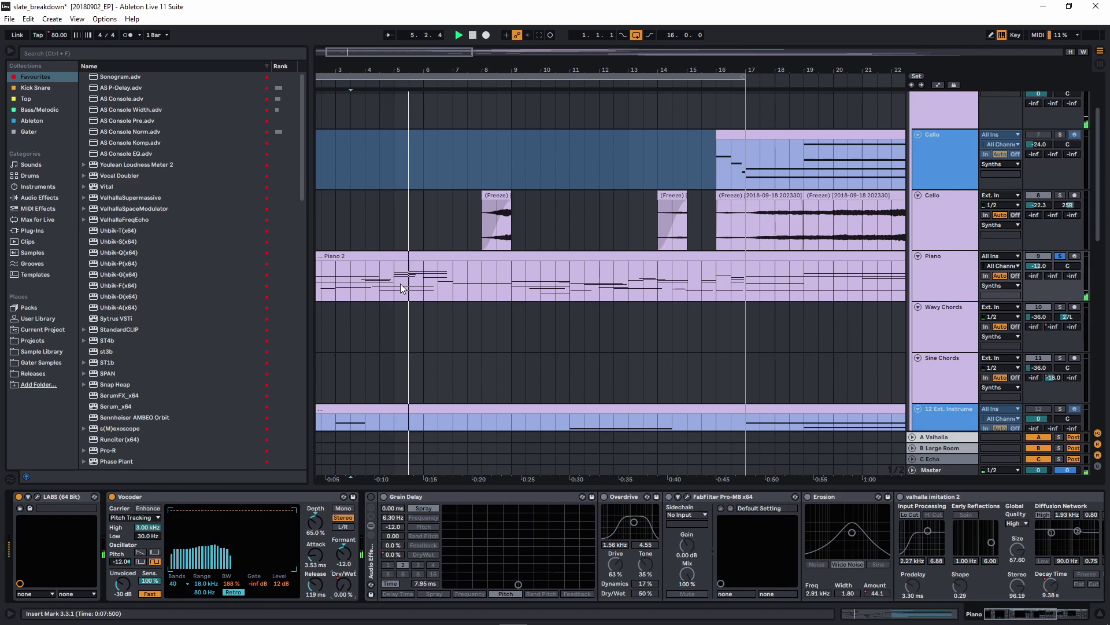
pyautogui.click(938, 85)
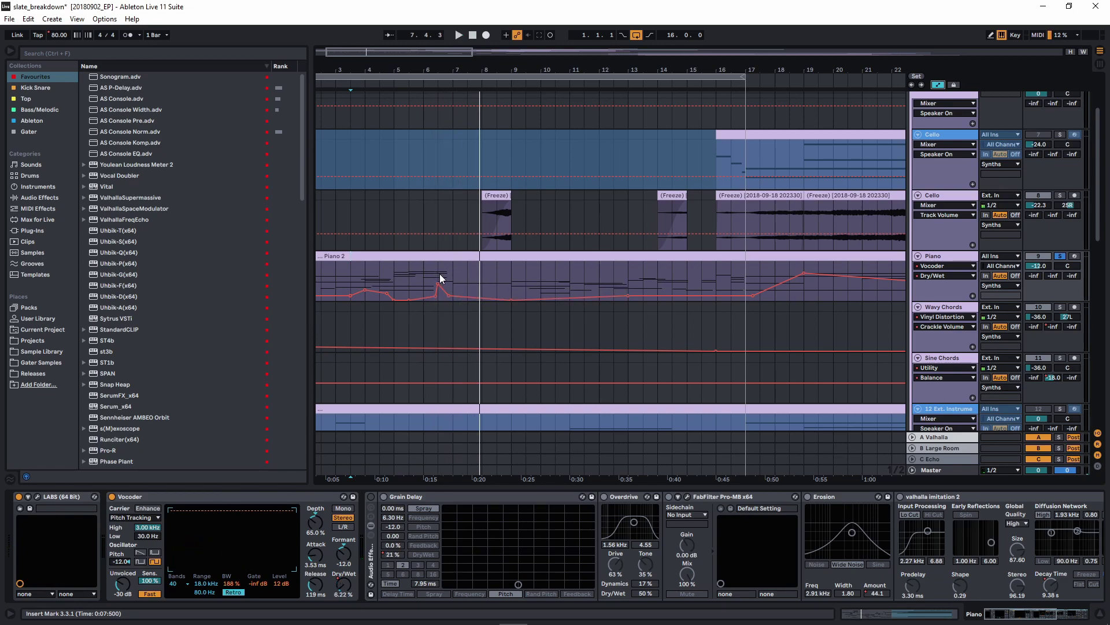
# Turn the Piano track's Audio Effect Rack back on
pyautogui.scroll(-5, 373, 301)
pyautogui.click(371, 497)
pyautogui.scroll(-2, 694, 528)
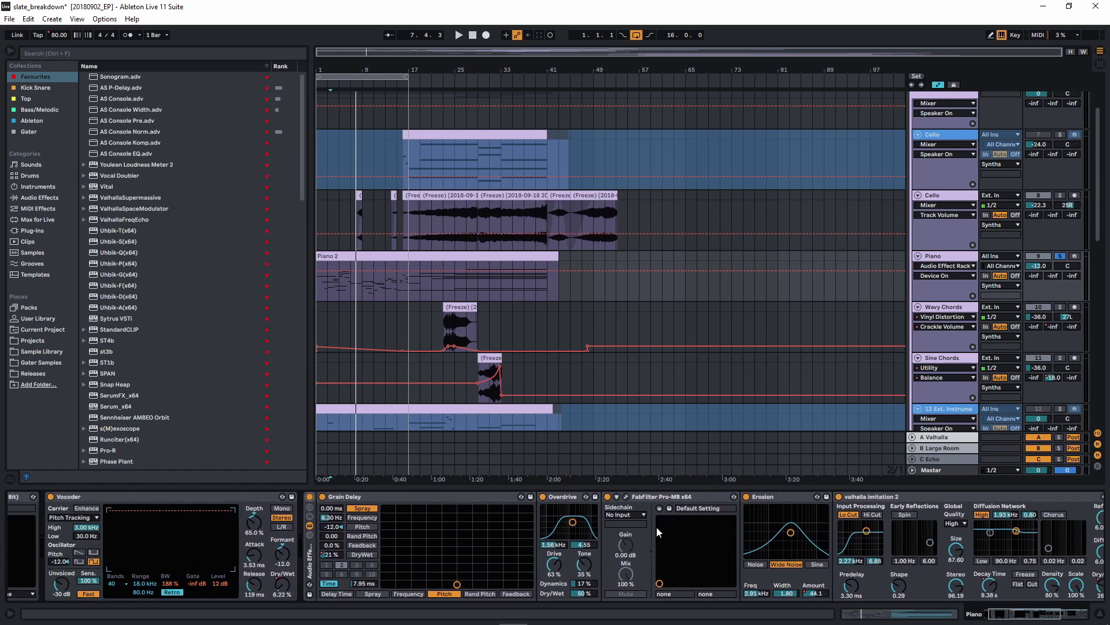
# Inspect the Grain Delay's Pitch and Frequency automation on the Piano track, and display its DryWet curve in the lane
pyautogui.click(337, 527)
pyautogui.scroll(5, 329, 345)
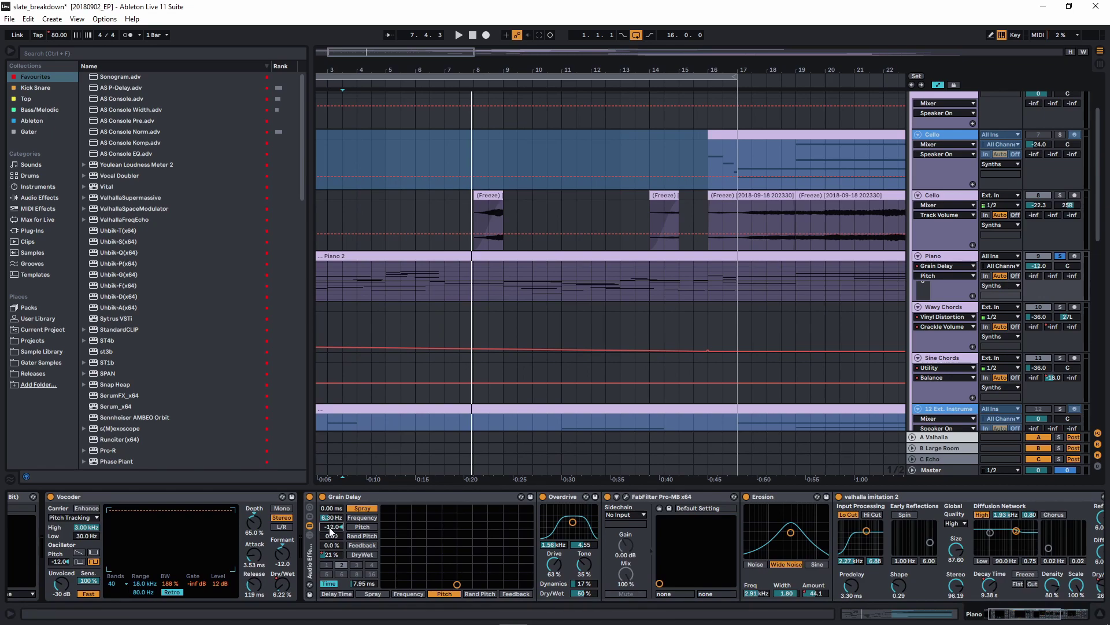
pyautogui.click(332, 517)
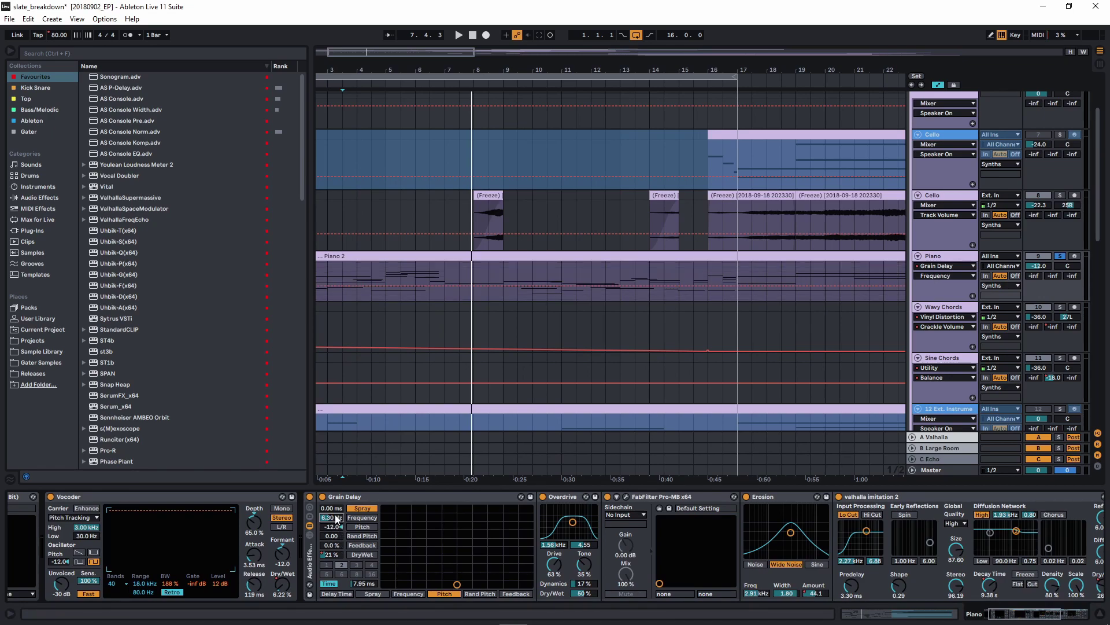
pyautogui.click(329, 554)
pyautogui.moveTo(434, 286); pyautogui.dragTo(467, 293)
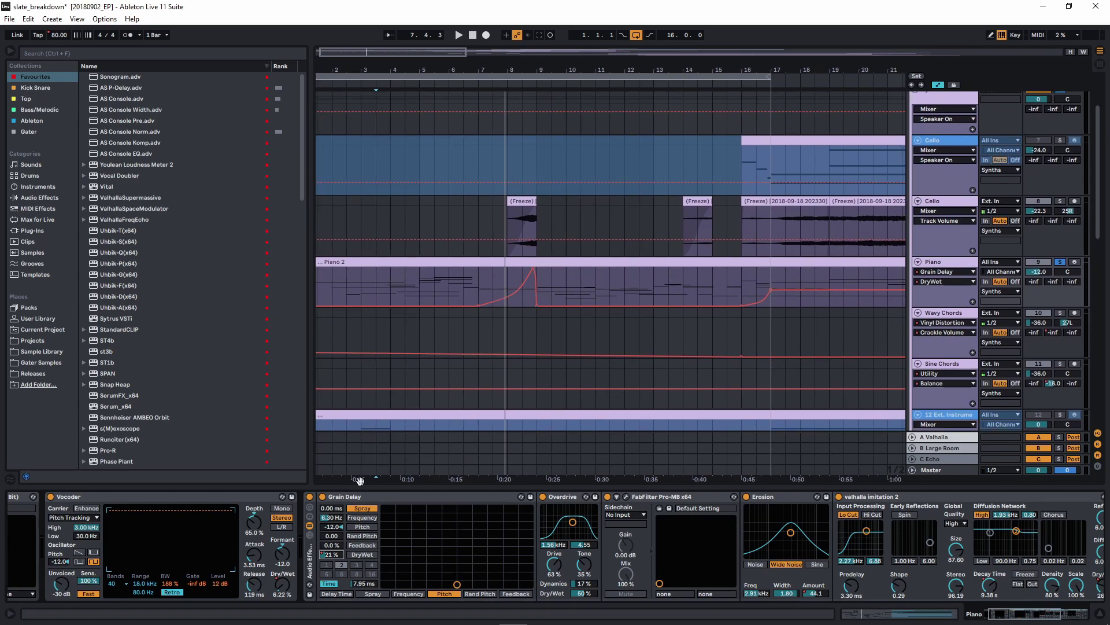
# Listen to both Grain Delay DryWet rises on the Piano track, playing from bar 7.1.1 and from bar 16.3.1
pyautogui.click(463, 294)
pyautogui.press('space')
pyautogui.scroll(5, 466, 297)
pyautogui.click(538, 288)
pyautogui.press('space')
pyautogui.press('space')
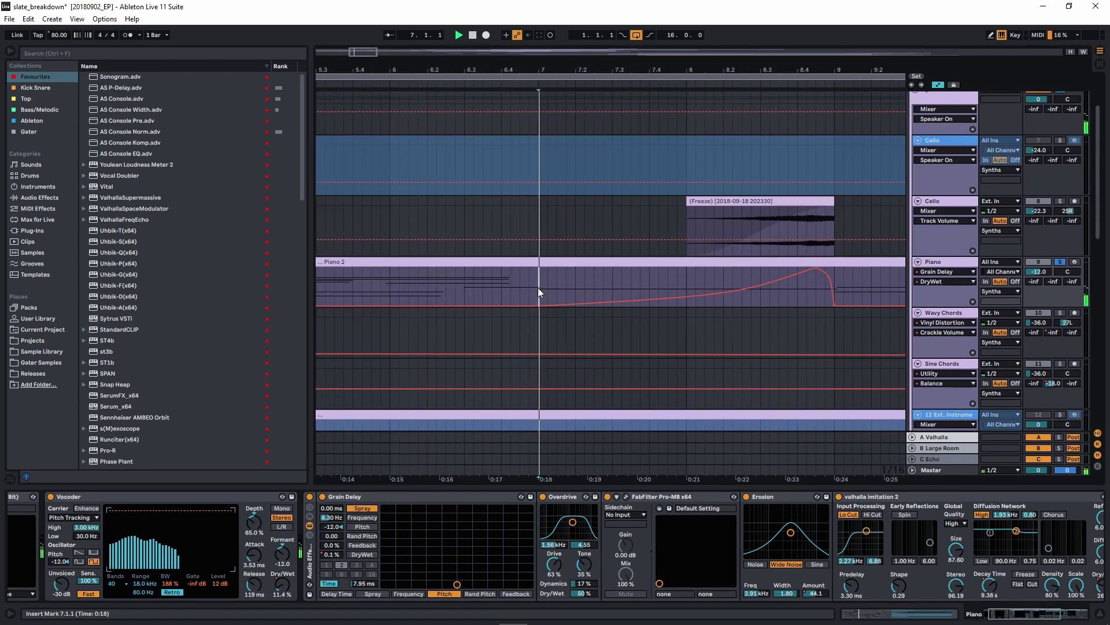
pyautogui.keyDown('ctrl'); pyautogui.scroll(-5, 480, 314); pyautogui.keyUp('ctrl')
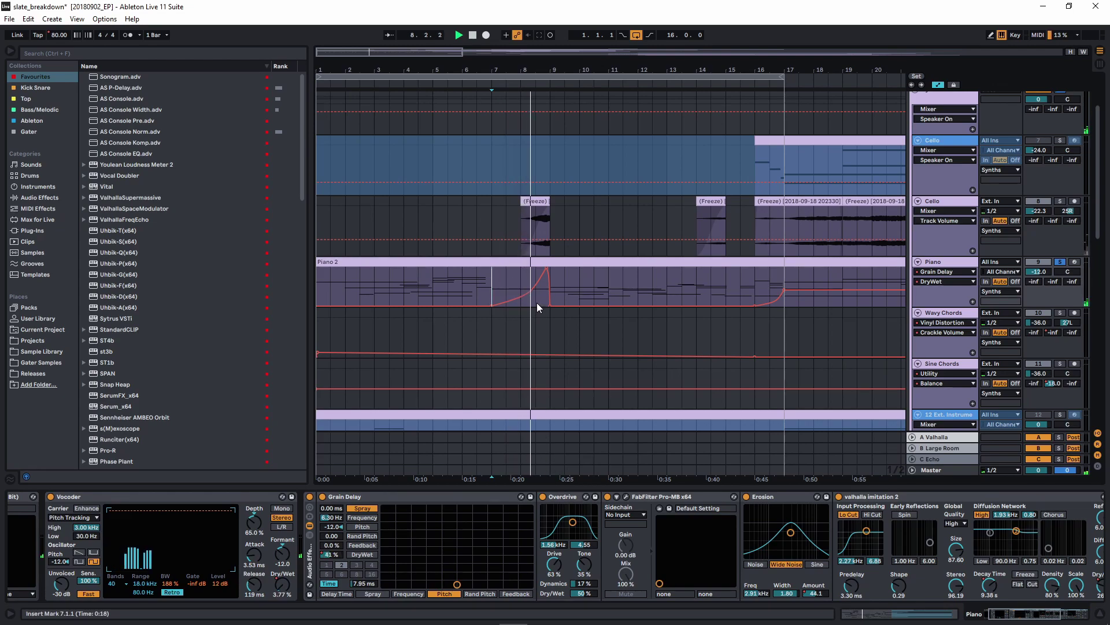
pyautogui.moveTo(546, 288)
pyautogui.press('space')
pyautogui.click(769, 297)
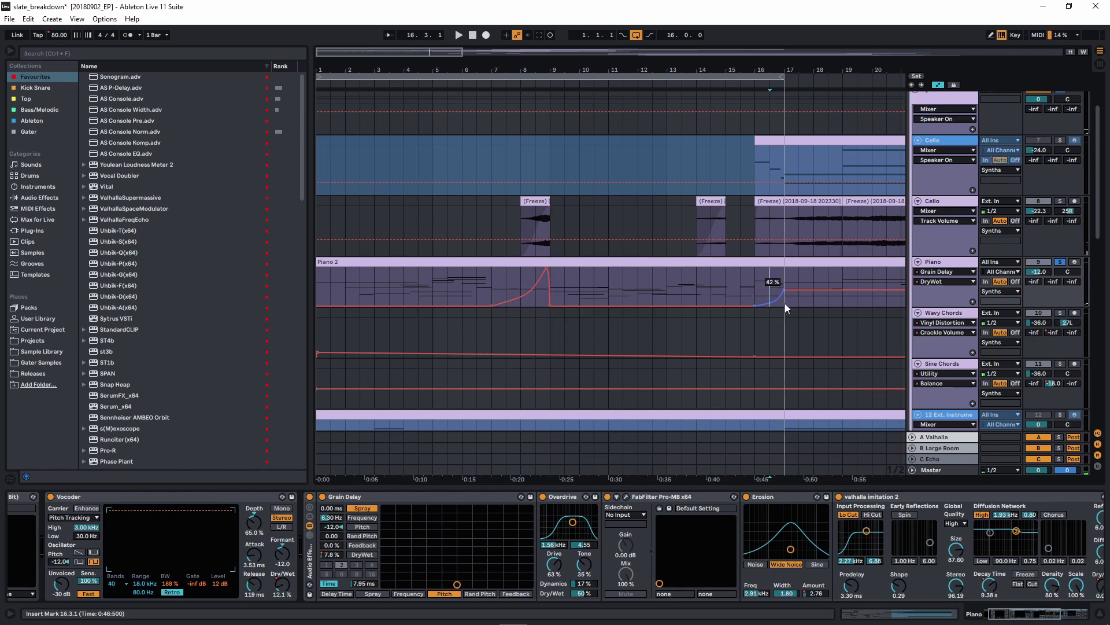
pyautogui.press('space')
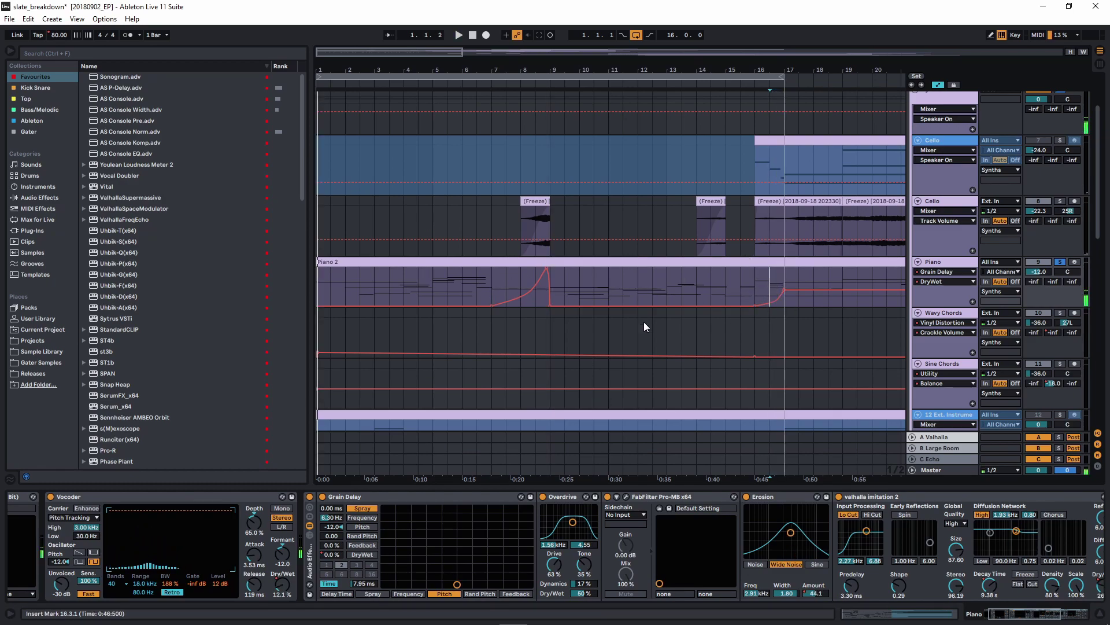
# Audition the Grain Delay at 100 % DryWet from bar 4.1.1, and re-enable the overridden automation
pyautogui.moveTo(332, 554); pyautogui.dragTo(331, 509)
pyautogui.click(407, 287)
pyautogui.press('space')
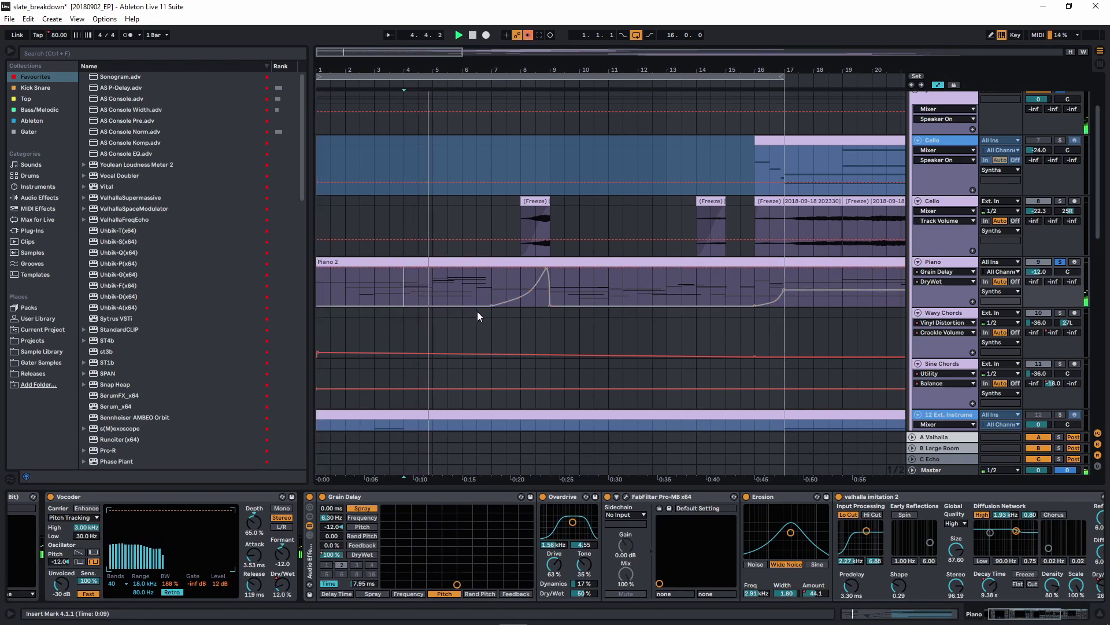
pyautogui.click(528, 35)
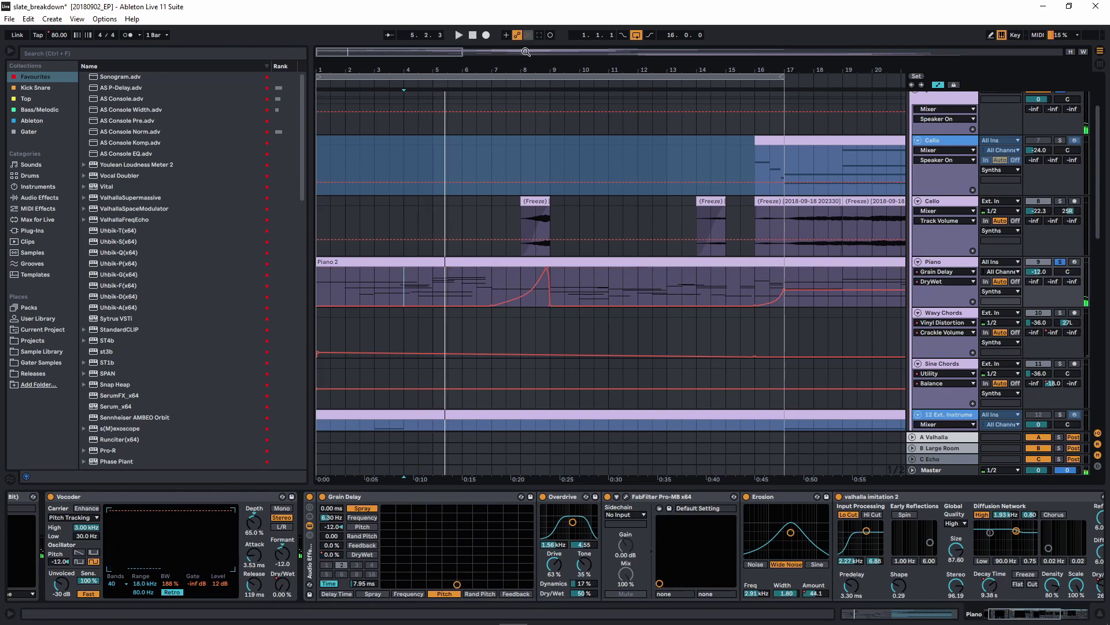
# Open the FabFilter Pro-MB window from the Piano track's effect rack and show its band's compression settings
pyautogui.scroll(-3, 554, 505)
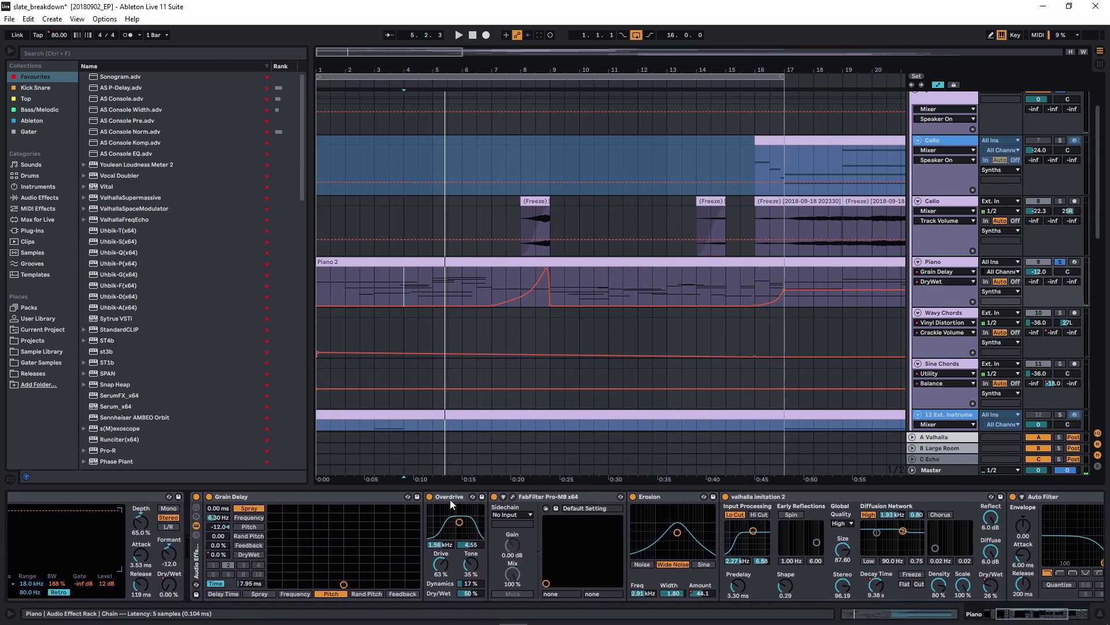
pyautogui.click(513, 496)
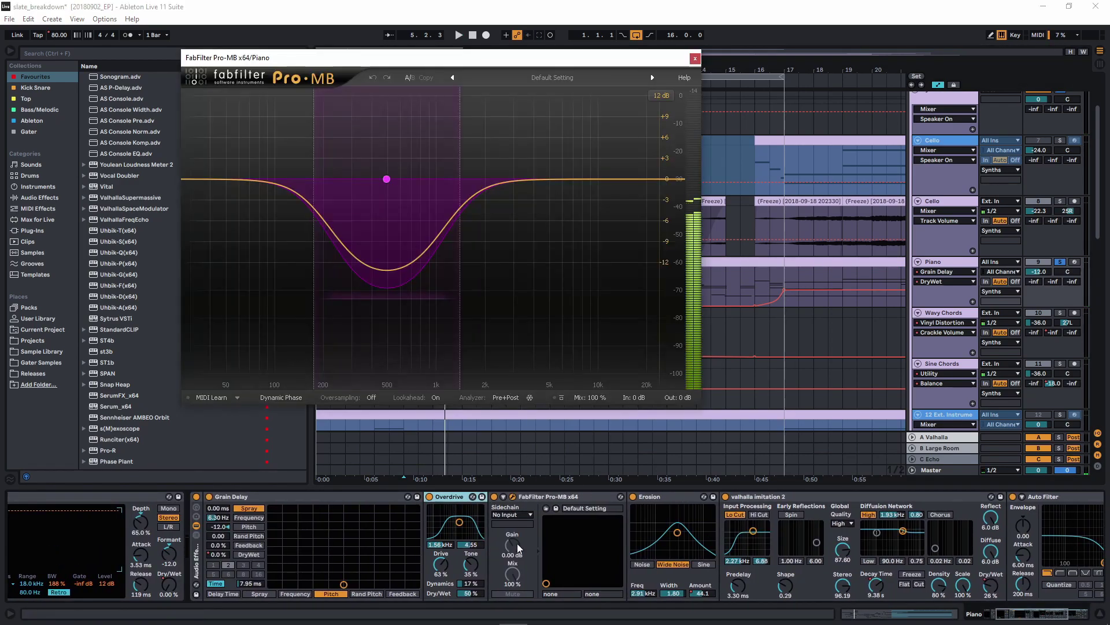
pyautogui.click(386, 178)
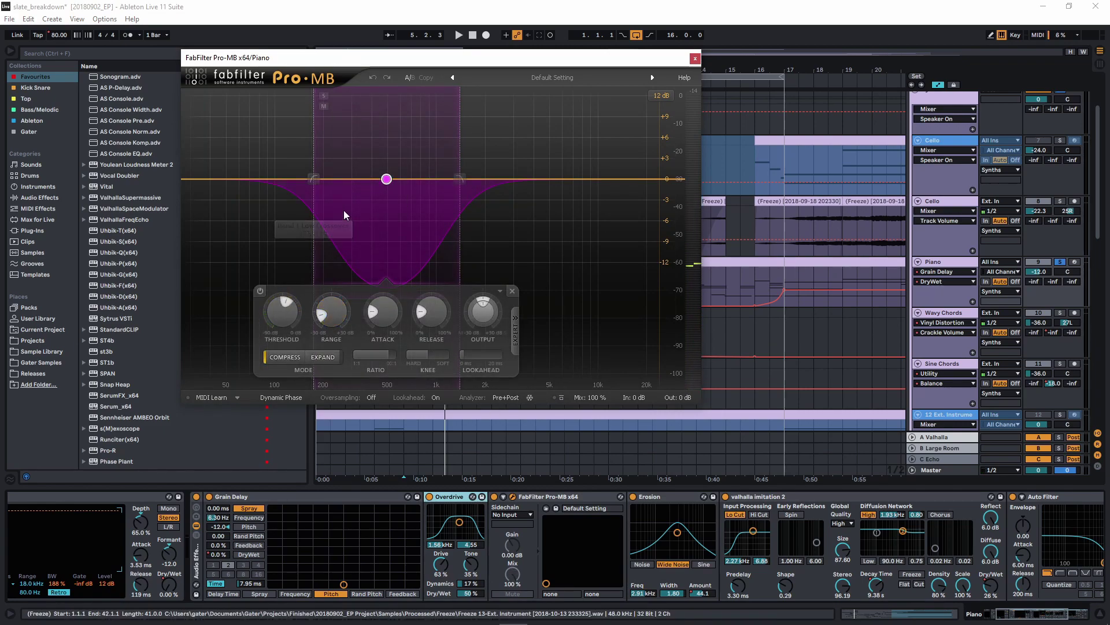
# Close the Pro-MB window, display the Piano track's Erosion Amount automation, and play from bar 11.1.1
pyautogui.click(695, 58)
pyautogui.hscroll(3, 591, 513)
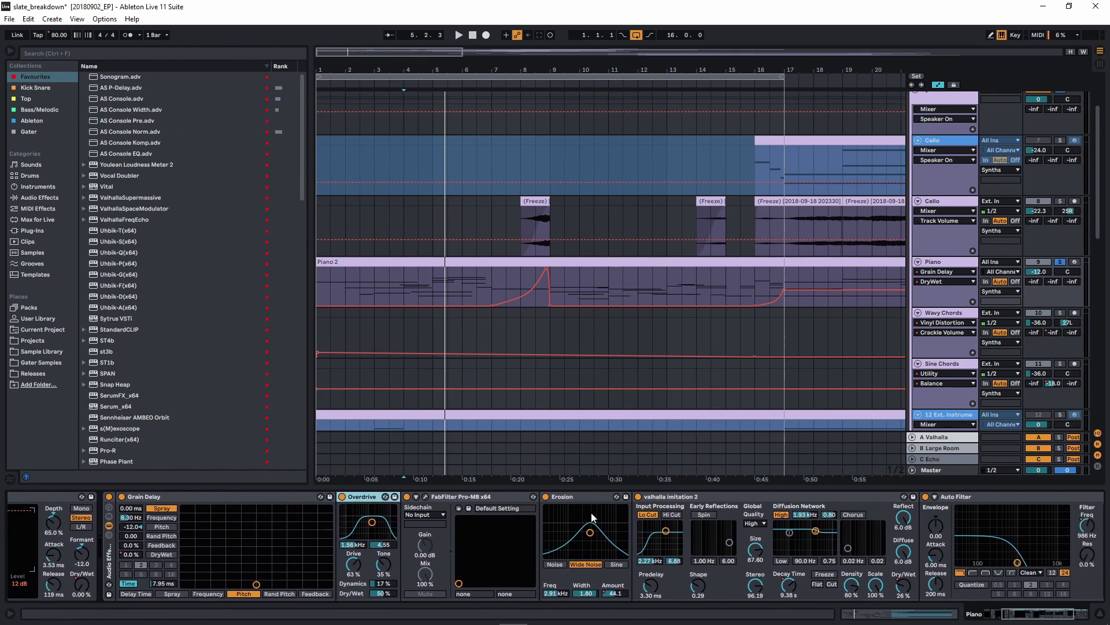
pyautogui.click(615, 592)
pyautogui.scroll(-5, 505, 294)
pyautogui.click(371, 273)
pyautogui.press('space')
pyautogui.scroll(5, 373, 292)
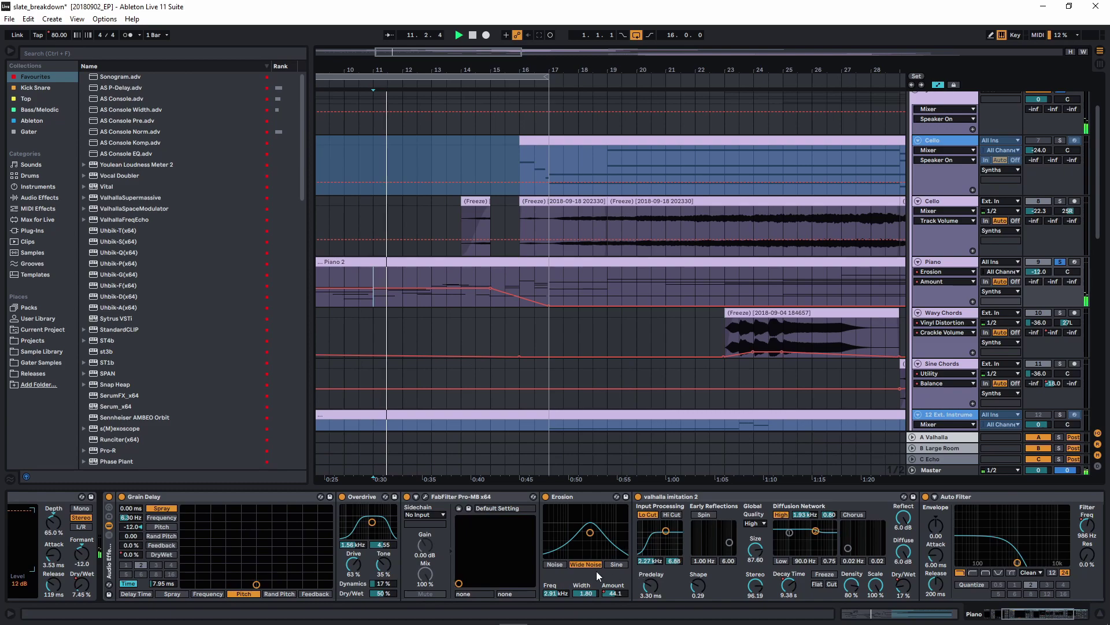
# Try raising the Erosion Amount breakpoint at bar 15 to 200 while playing from bar 13.1.1, and undo the change
pyautogui.click(436, 275)
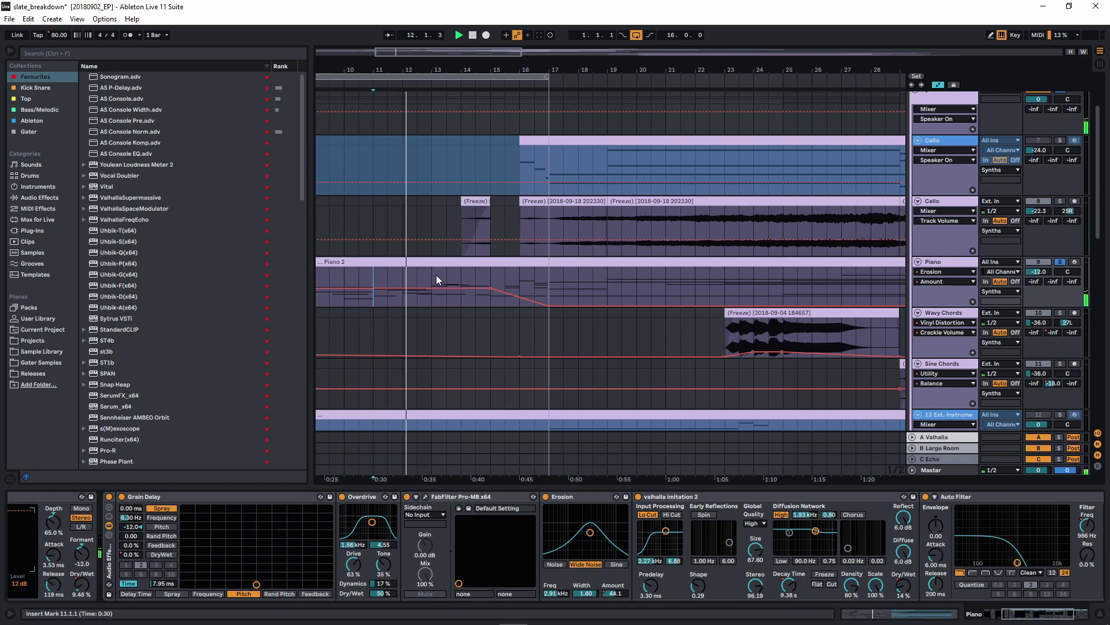
pyautogui.moveTo(490, 288); pyautogui.dragTo(491, 269)
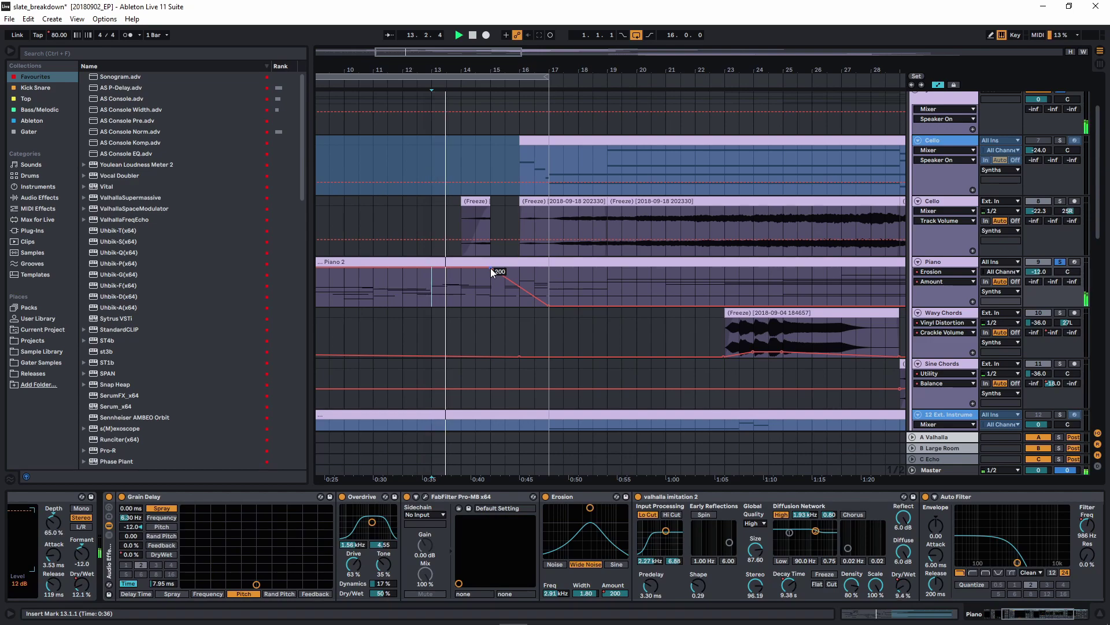
pyautogui.hotkey('ctrl', 'z')
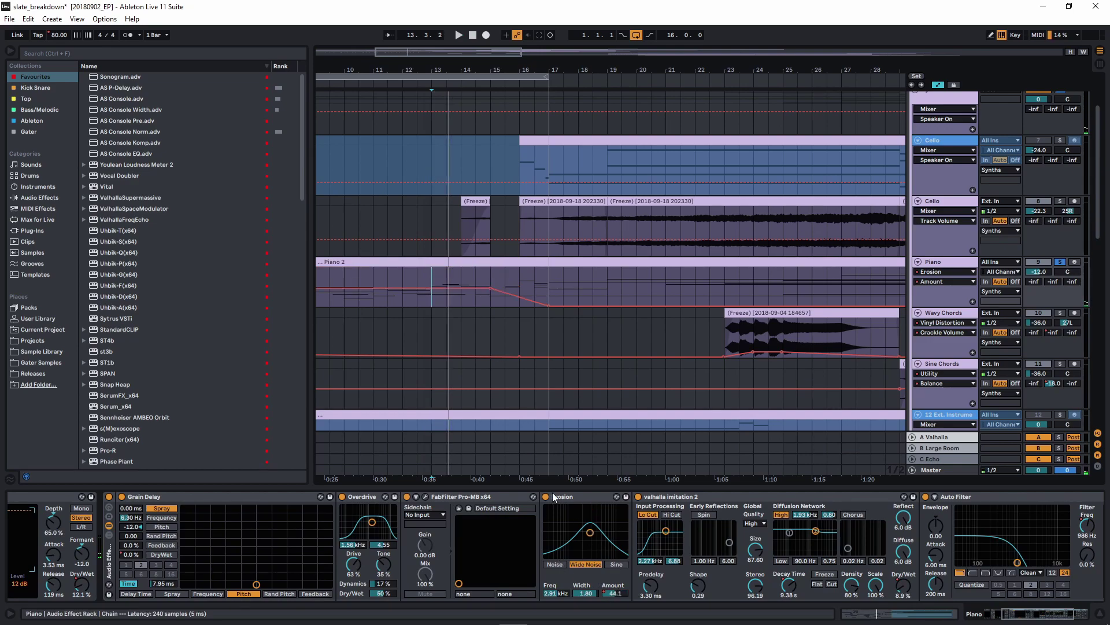
# Display the Piano reverb's Dry/Wet automation across the whole song and highlight bars 1.1.1 to 9.1.1
pyautogui.scroll(-3, 681, 529)
pyautogui.click(754, 586)
pyautogui.keyDown('ctrl'); pyautogui.scroll(-6, 549, 280); pyautogui.keyUp('ctrl')
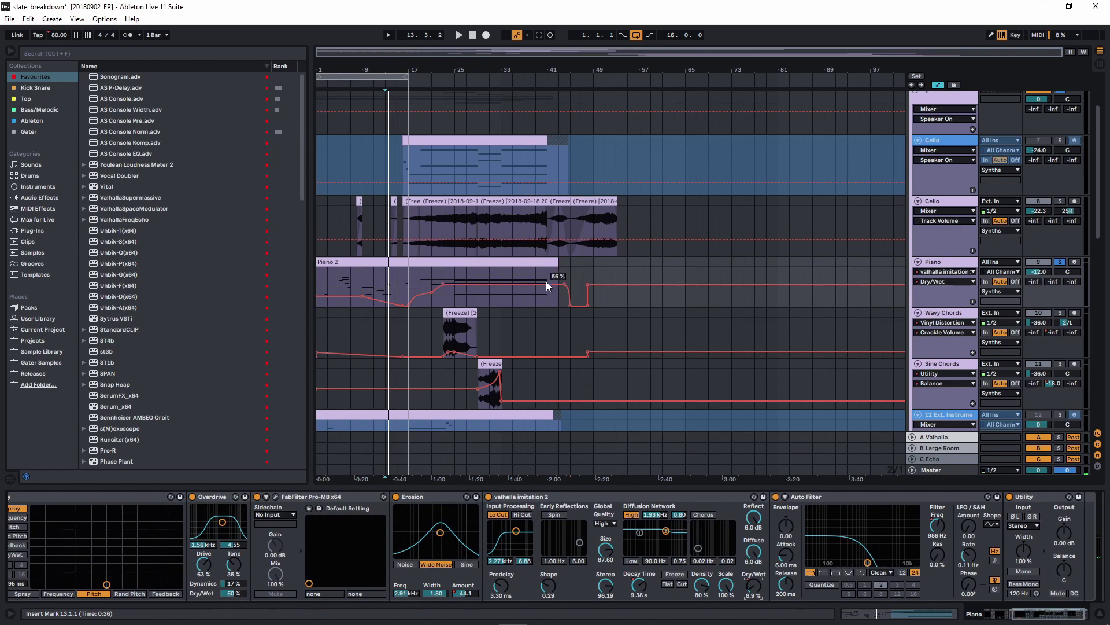
pyautogui.moveTo(321, 283); pyautogui.dragTo(359, 275)
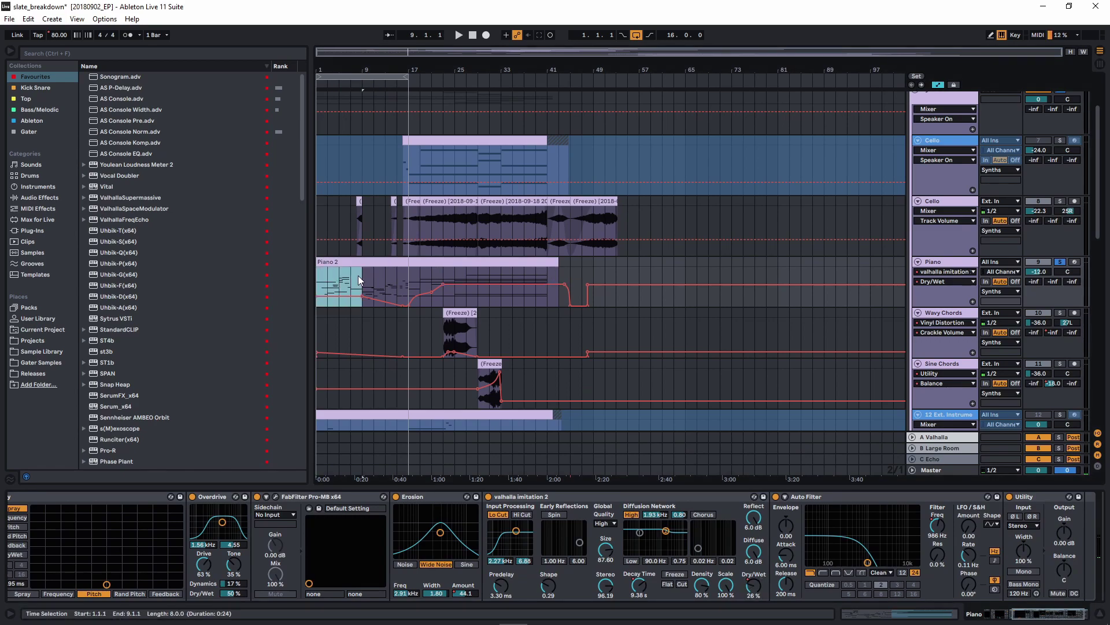
# Display the Piano track's Auto Filter Frequency automation and place the insert marker where its rise ends at bar 17.1.1
pyautogui.click(940, 524)
pyautogui.scroll(3, 395, 301)
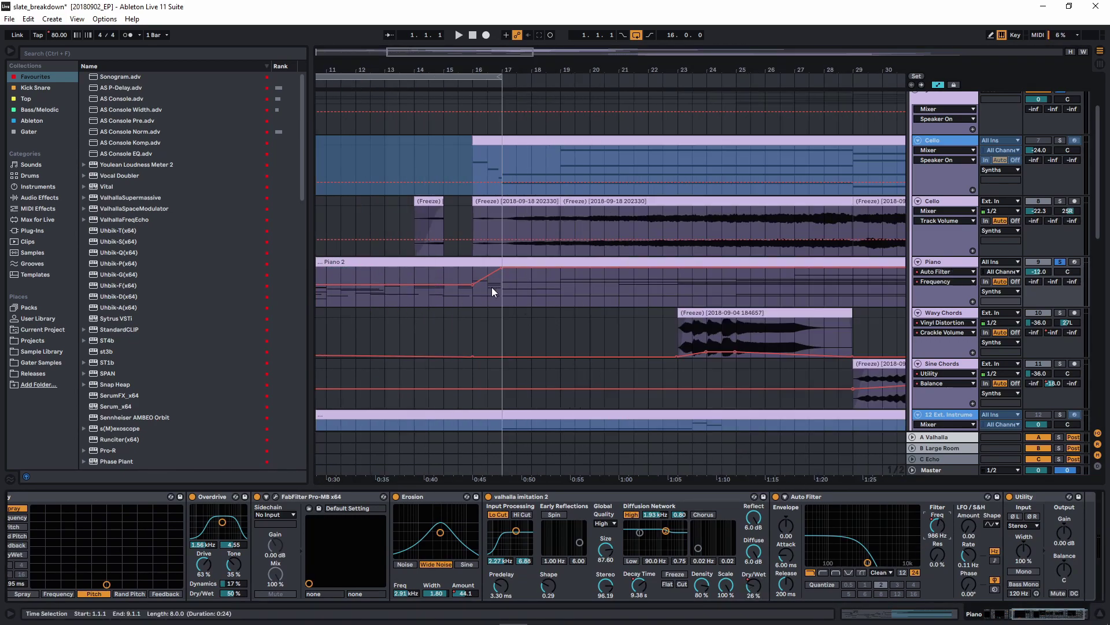
pyautogui.click(504, 296)
# Hide the automation lanes and open the 12-Ext. Instrument track's MIDI clip to inspect its notes
pyautogui.scroll(4, 467, 314)
pyautogui.scroll(-3, 653, 295)
pyautogui.press('a')
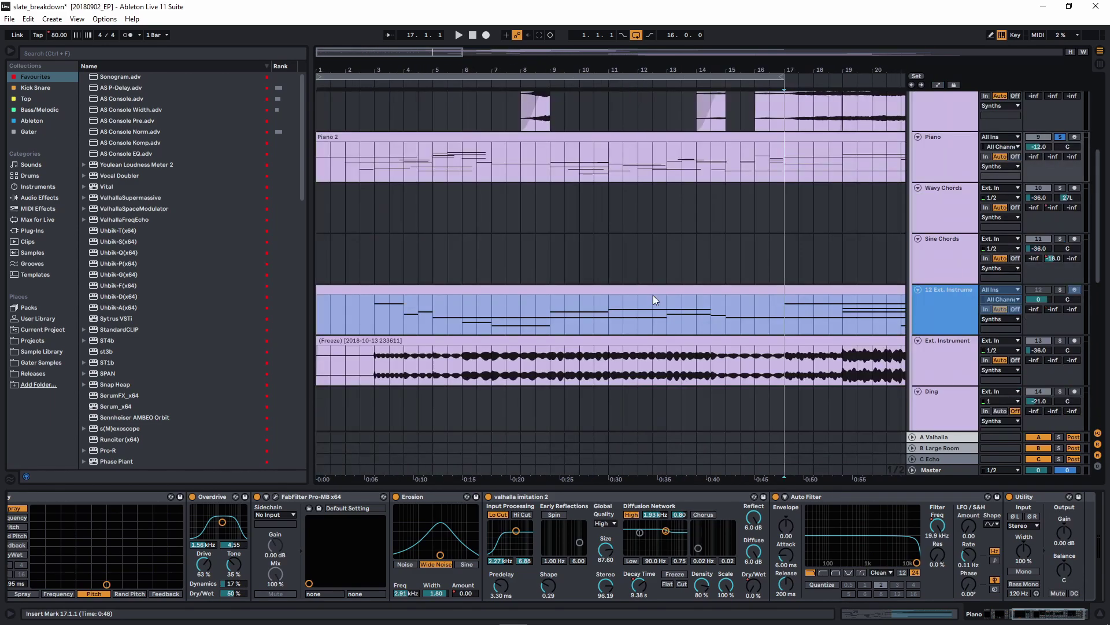
pyautogui.click(375, 325)
pyautogui.doubleClick(383, 290)
pyautogui.moveTo(502, 488); pyautogui.dragTo(542, 229)
pyautogui.scroll(3, 631, 457)
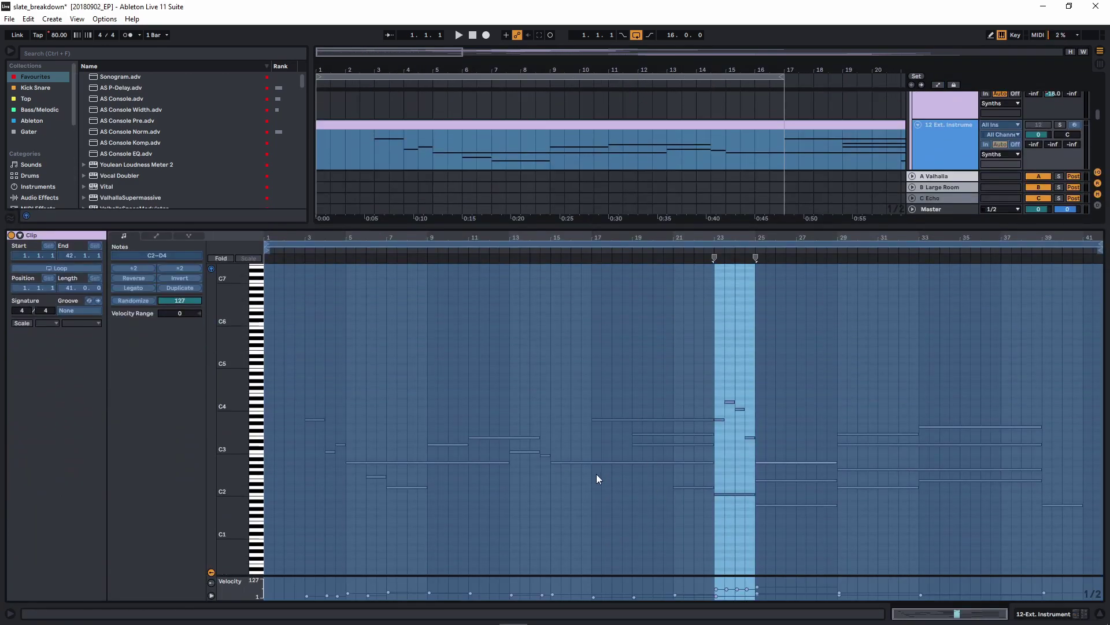
# Return to the device view and highlight the 12-Ext. Instrument phrase from bar 3.1.1 to 17.3.1
pyautogui.hotkey('shift', 'Tab')
pyautogui.scroll(1, 443, 299)
pyautogui.click(371, 202)
pyautogui.moveTo(371, 202); pyautogui.dragTo(794, 193)
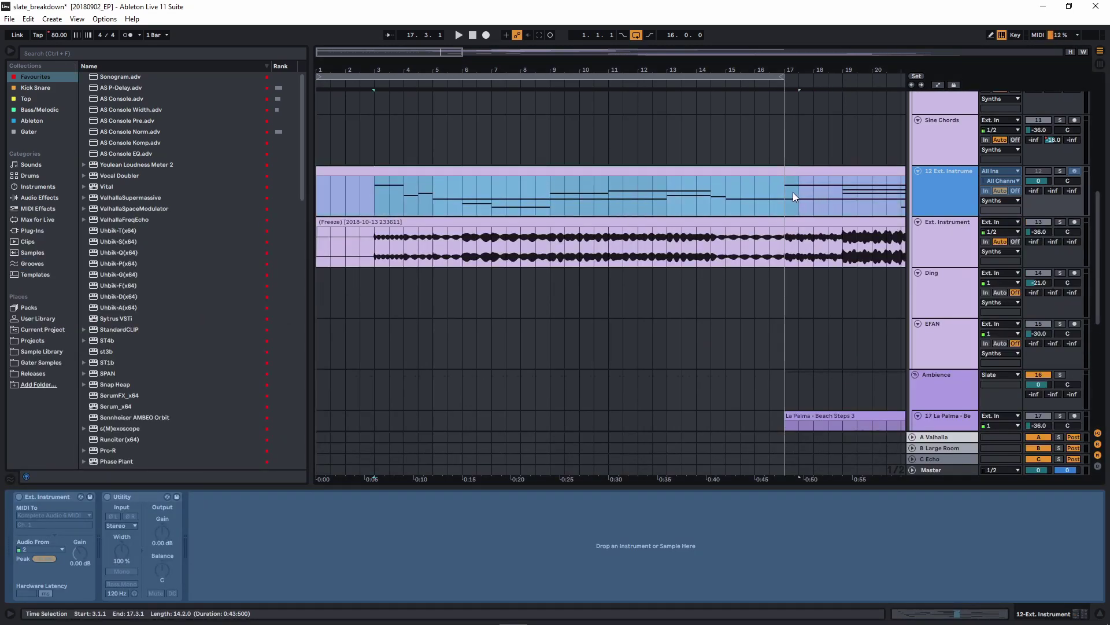
pyautogui.click(377, 197)
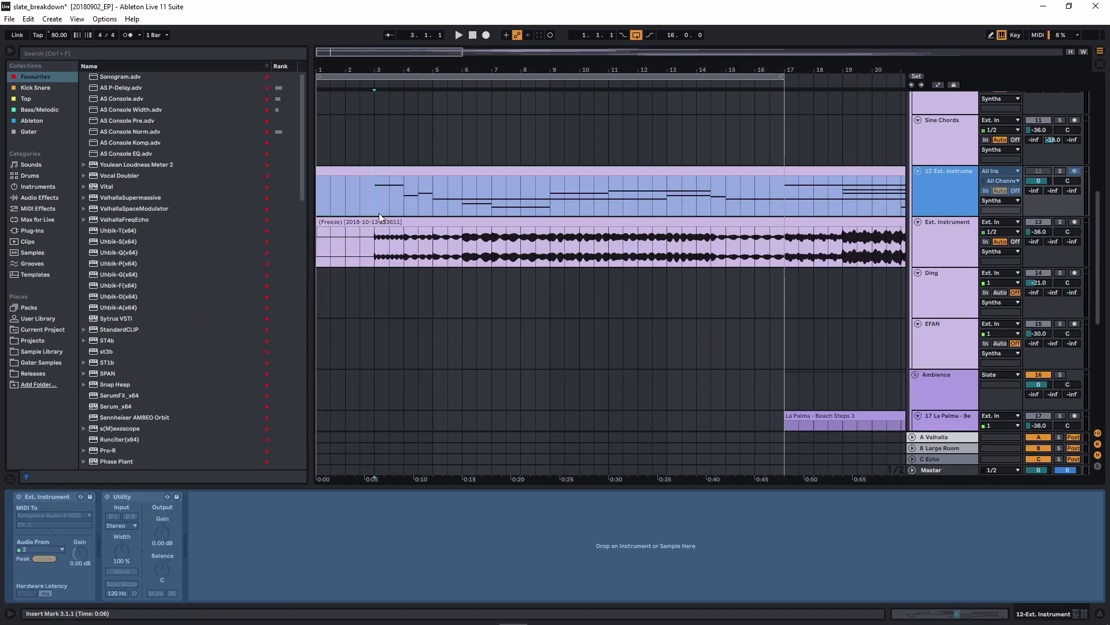
# Solo the frozen Ext. Instrument audio track and listen to it from bar 3.1.1
pyautogui.scroll(5, 374, 262)
pyautogui.click(374, 262)
pyautogui.scroll(-5, 375, 262)
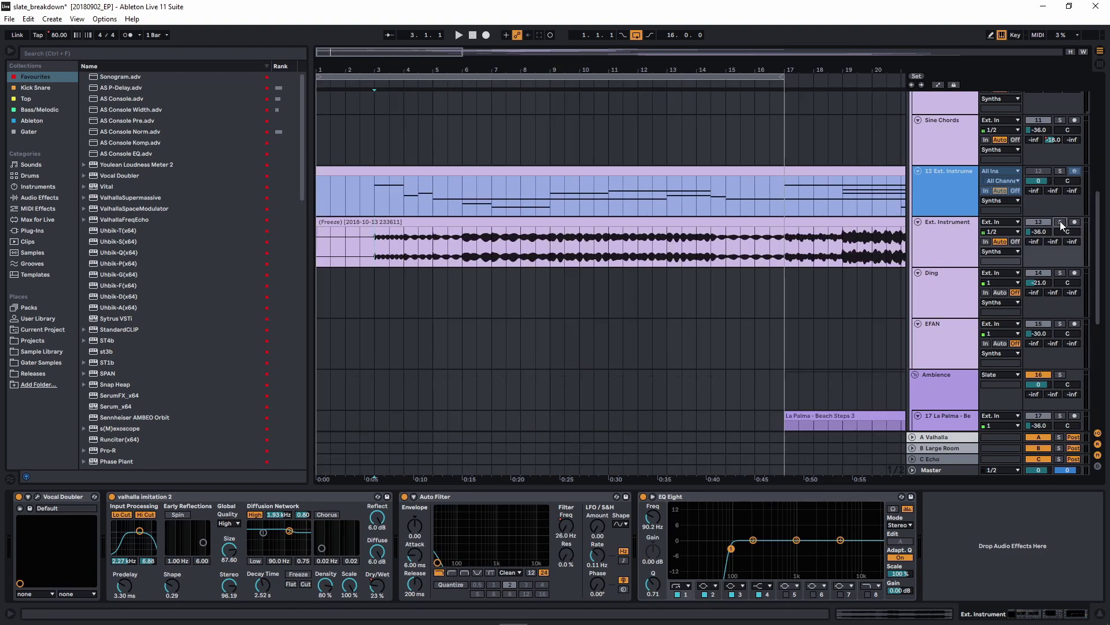
pyautogui.press('space')
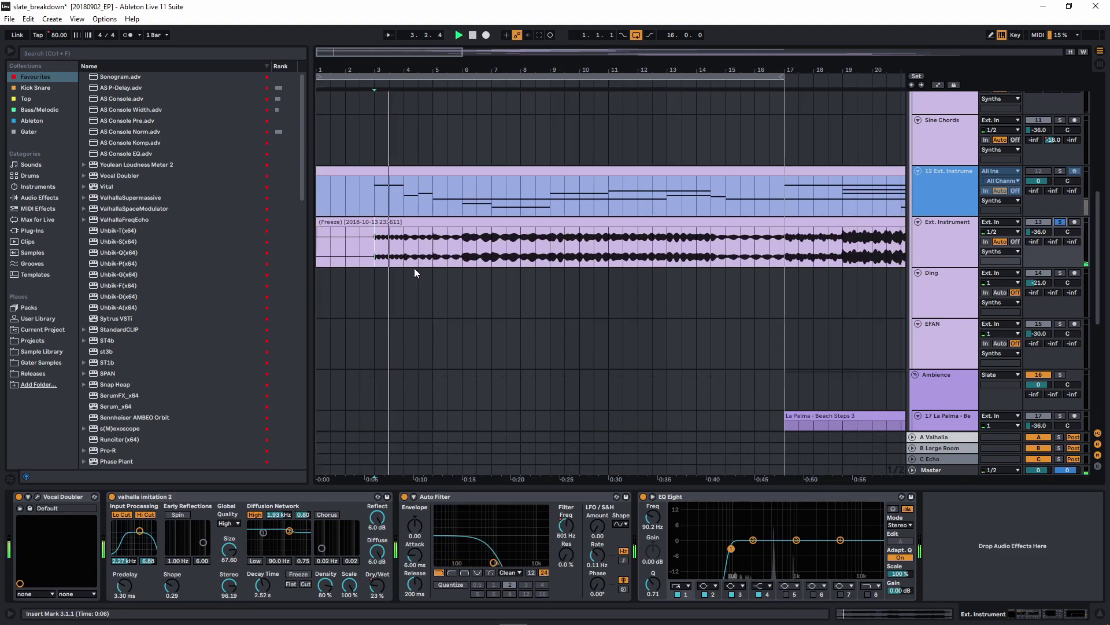
pyautogui.scroll(5, 413, 266)
pyautogui.scroll(-5, 402, 258)
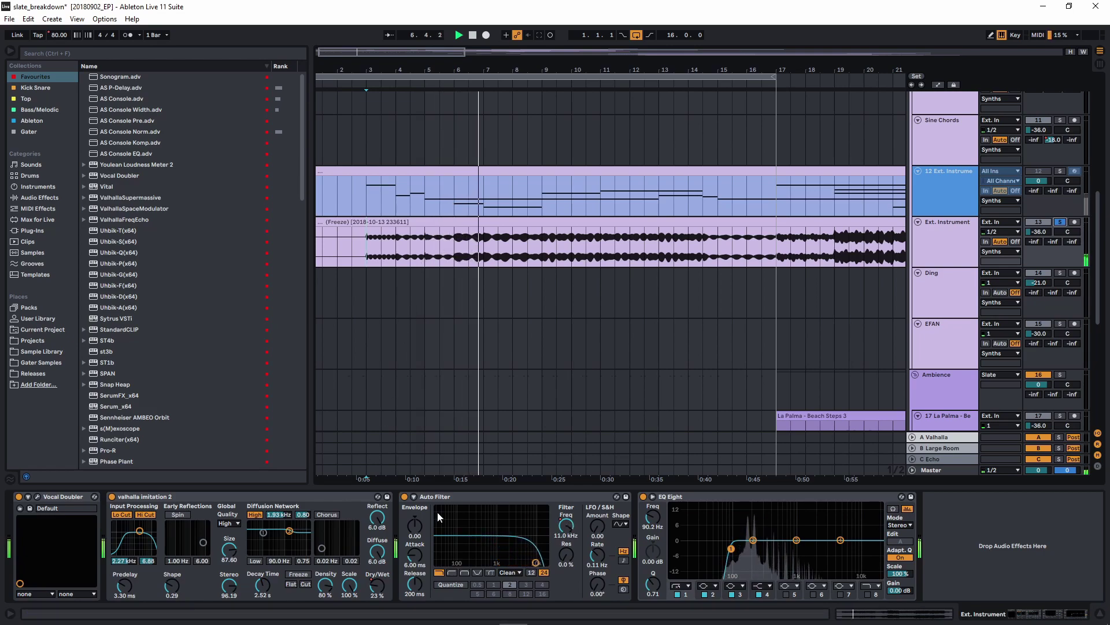
# Inspect the Vocal Doubler's settings, show the automation lanes, and play the Ext. Instrument track from bar 7.1.1
pyautogui.click(38, 495)
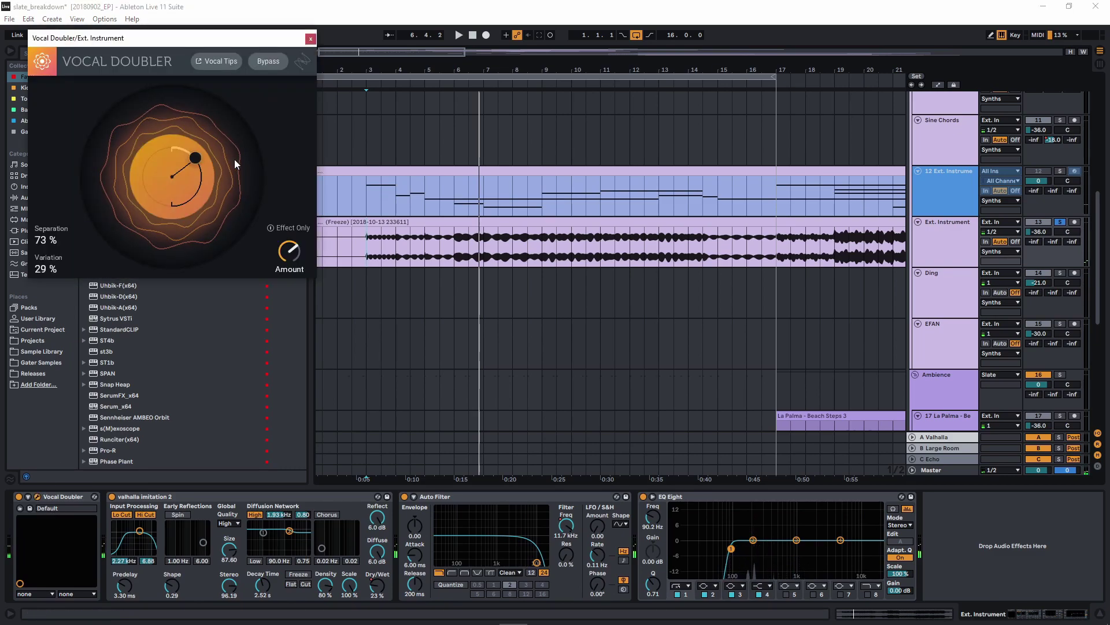
pyautogui.click(311, 40)
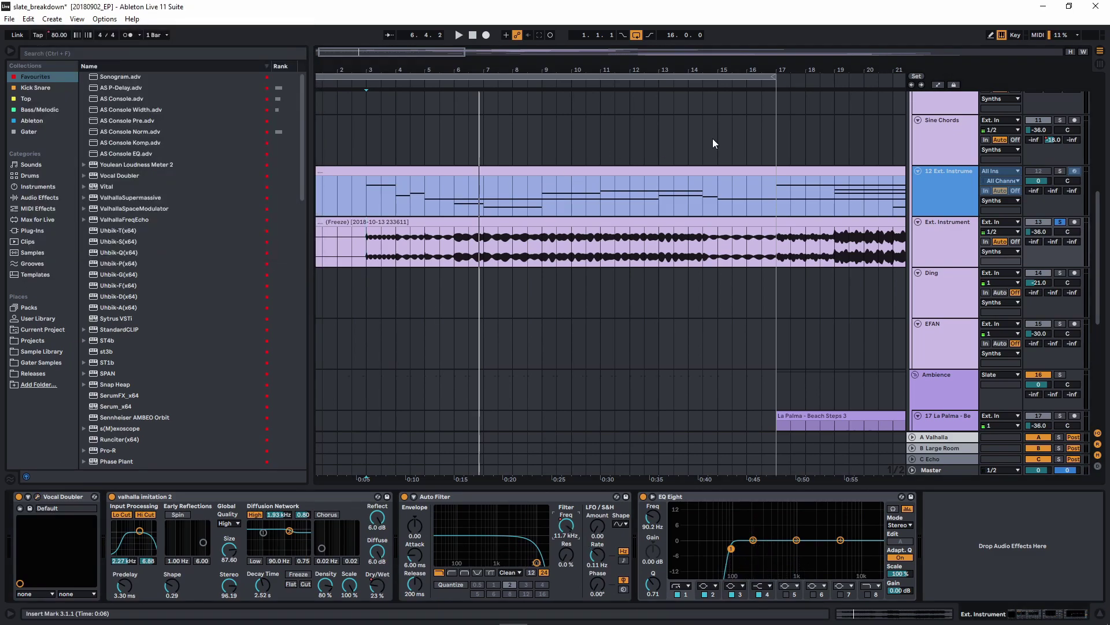
pyautogui.click(938, 86)
pyautogui.press('space')
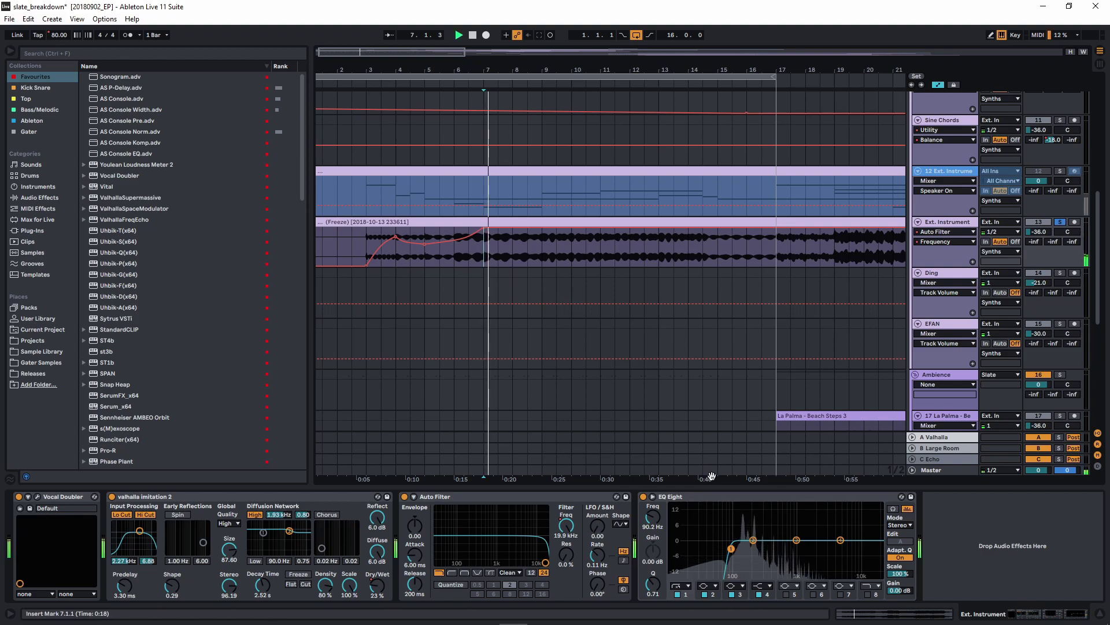
# Group the Ext. Instrument track's four effects into an Audio Effect Rack, and switch the rack off and on to compare
pyautogui.click(69, 496)
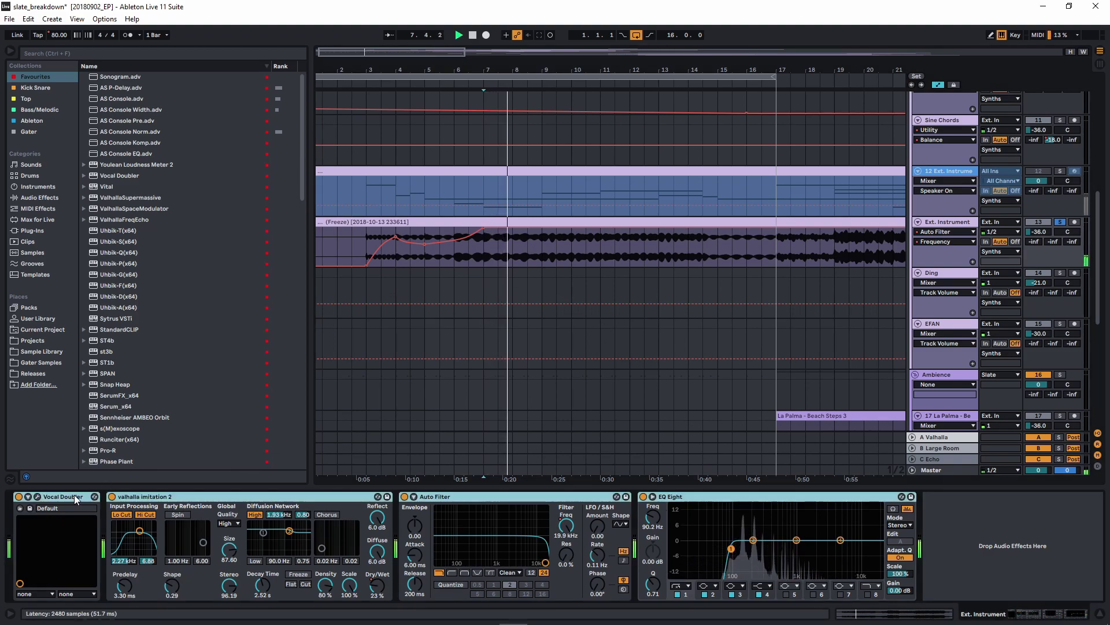
pyautogui.hotkey('ctrl', 'g')
pyautogui.click(19, 497)
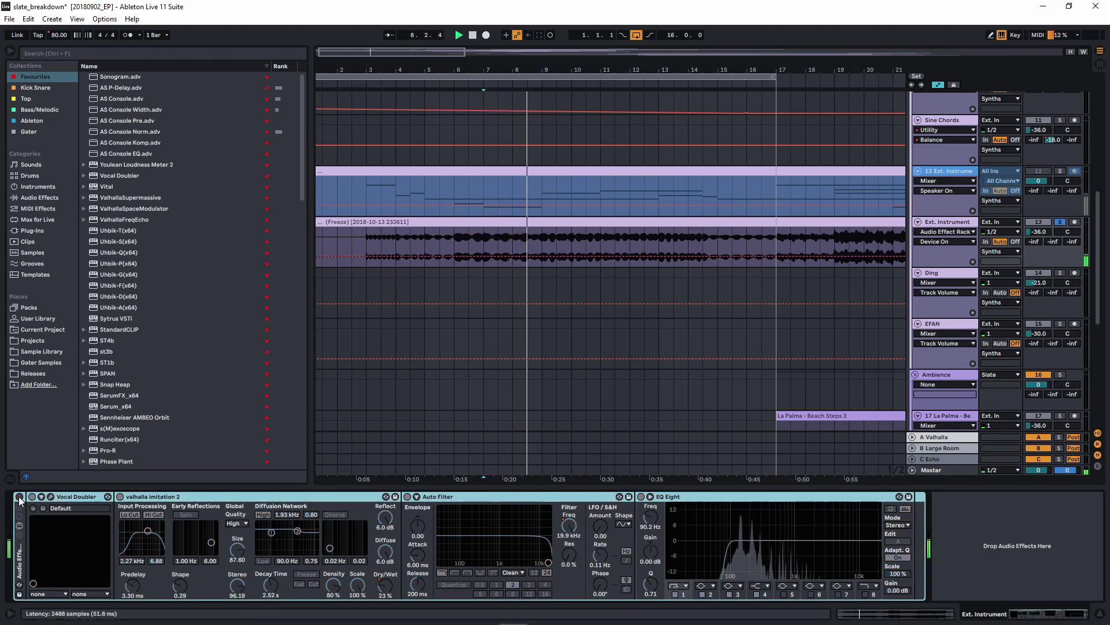
pyautogui.click(19, 497)
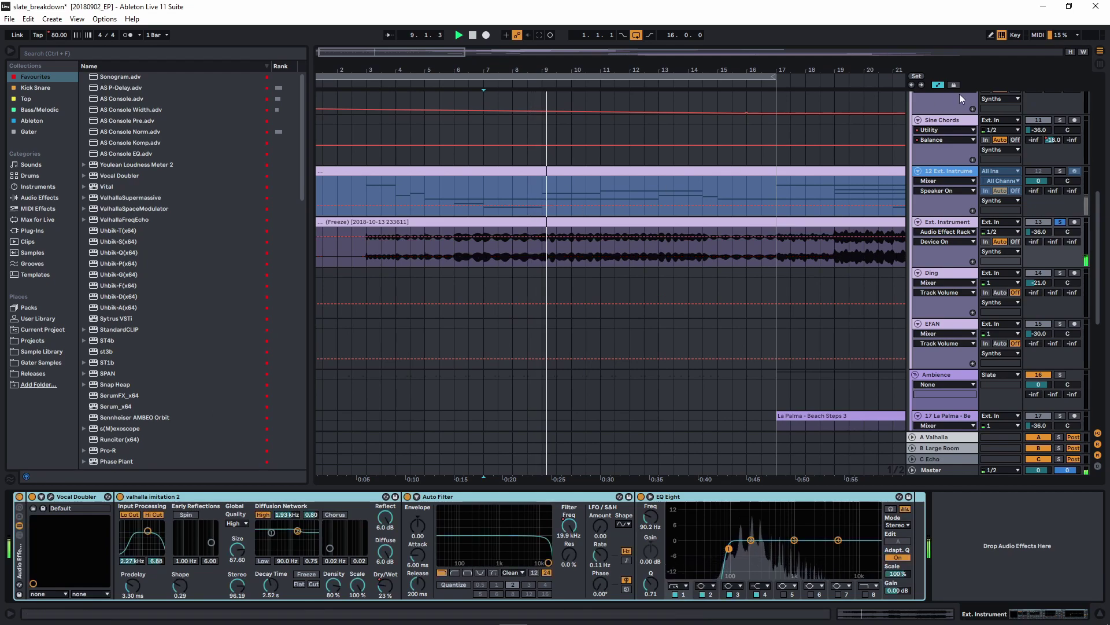
# Hide the automation lanes and examine the fades of the Percussion track's first Cards - Marker #6 clip at 2.2.3
pyautogui.press('a')
pyautogui.scroll(5, 648, 297)
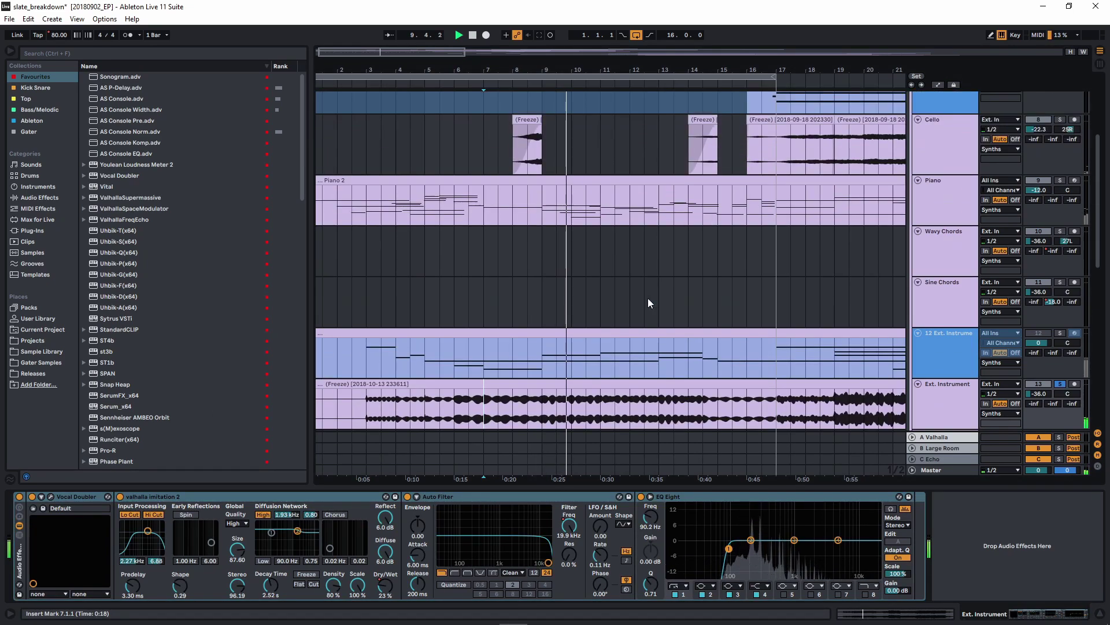
pyautogui.scroll(-10, 648, 297)
pyautogui.scroll(5, 338, 341)
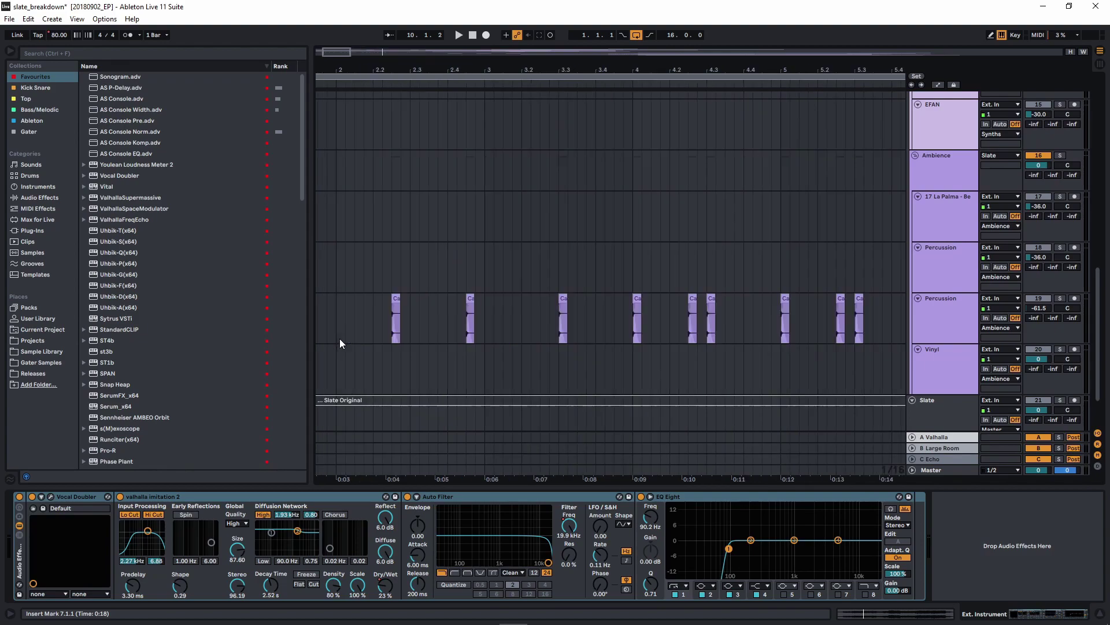
pyautogui.scroll(5, 395, 317)
pyautogui.click(387, 301)
pyautogui.scroll(5, 355, 338)
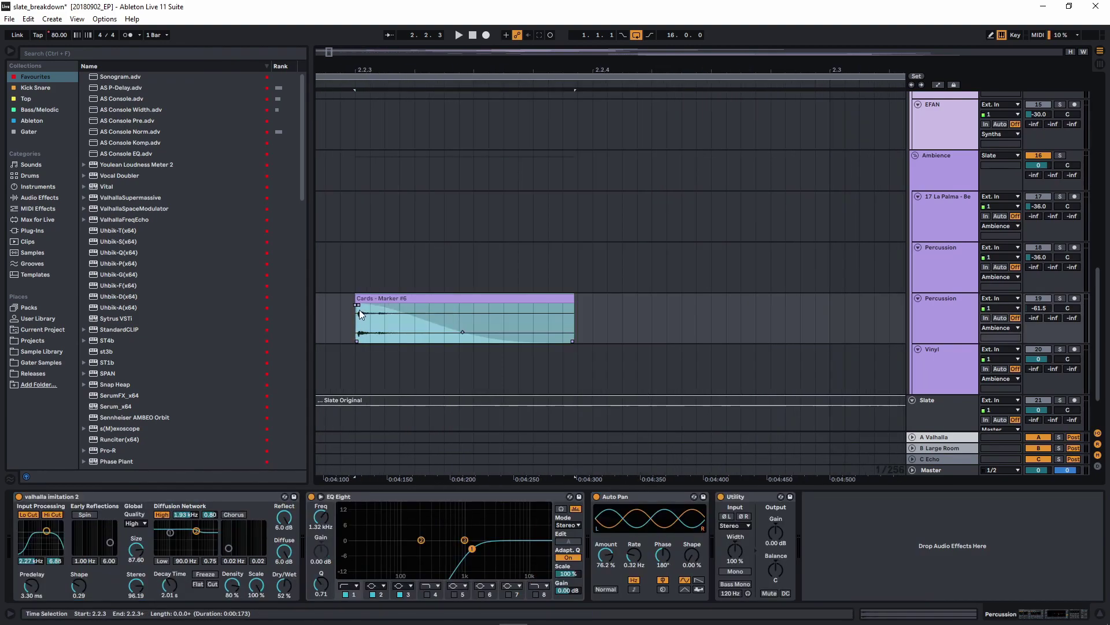
pyautogui.scroll(5, 356, 308)
pyautogui.moveTo(356, 306); pyautogui.dragTo(366, 307)
pyautogui.scroll(-10, 366, 307)
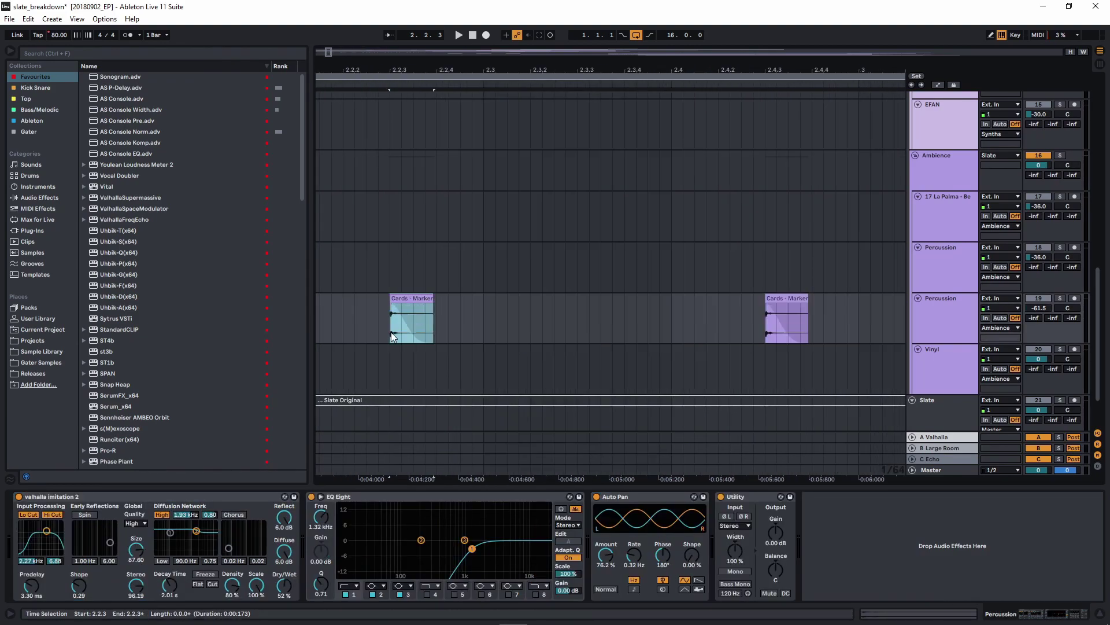
# Solo the Percussion track with the Cards clips and play it from 2.2.3
pyautogui.click(1062, 298)
pyautogui.scroll(-10, 487, 350)
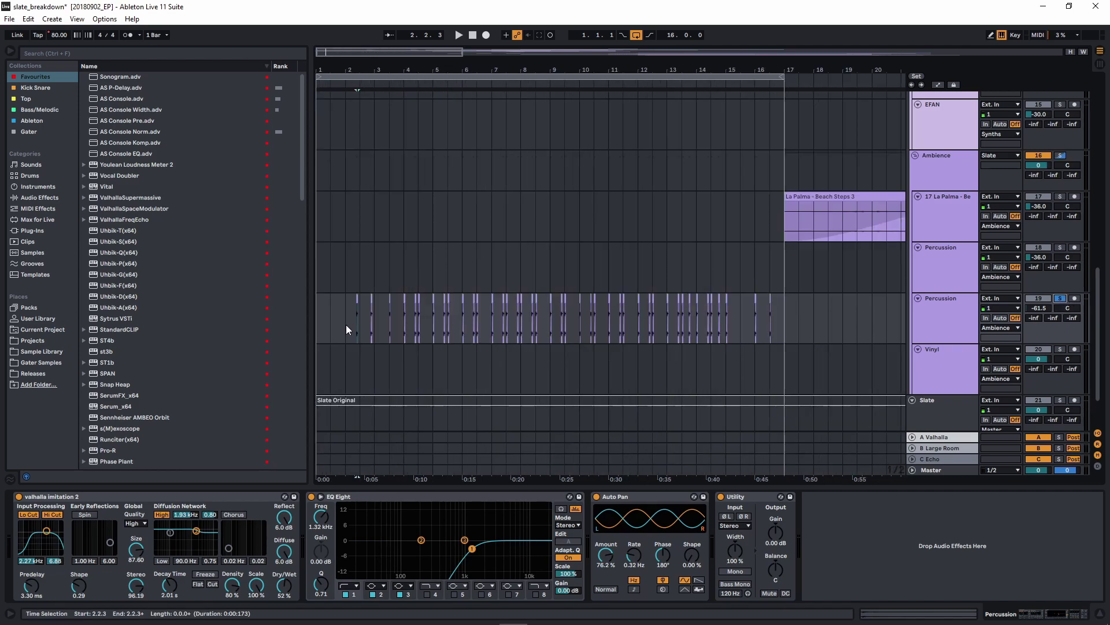
pyautogui.scroll(10, 346, 324)
pyautogui.scroll(-5, 453, 311)
pyautogui.press('space')
# Audition the Cards Percussion track at -22.3 dB, and return its volume to -61.5 dB
pyautogui.moveTo(1039, 308); pyautogui.dragTo(1039, 274)
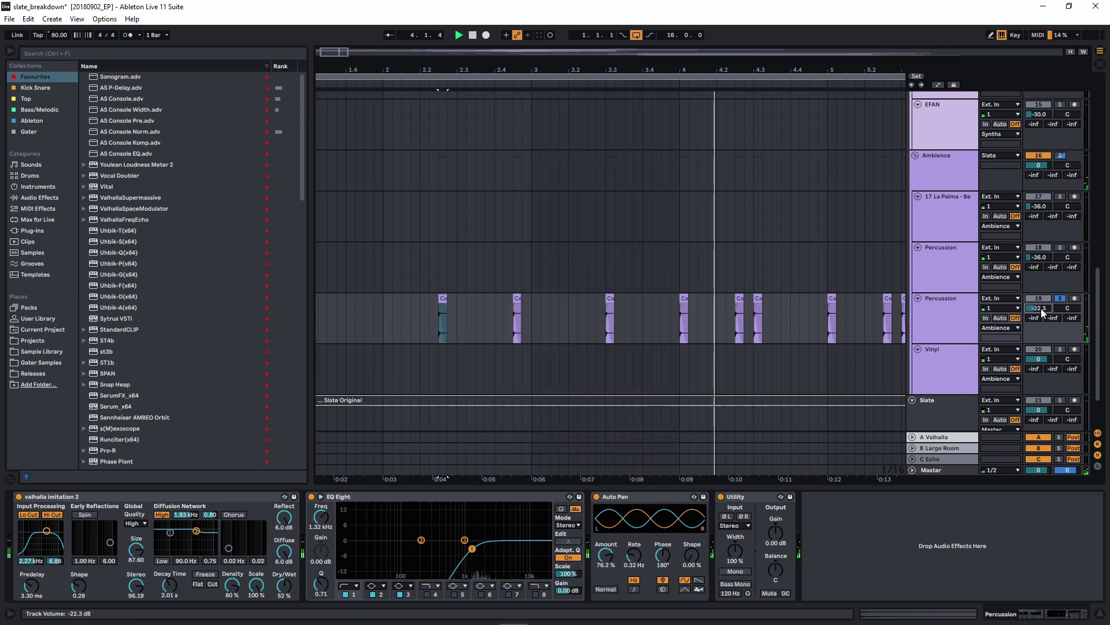
pyautogui.scroll(-5, 518, 346)
pyautogui.press('w')
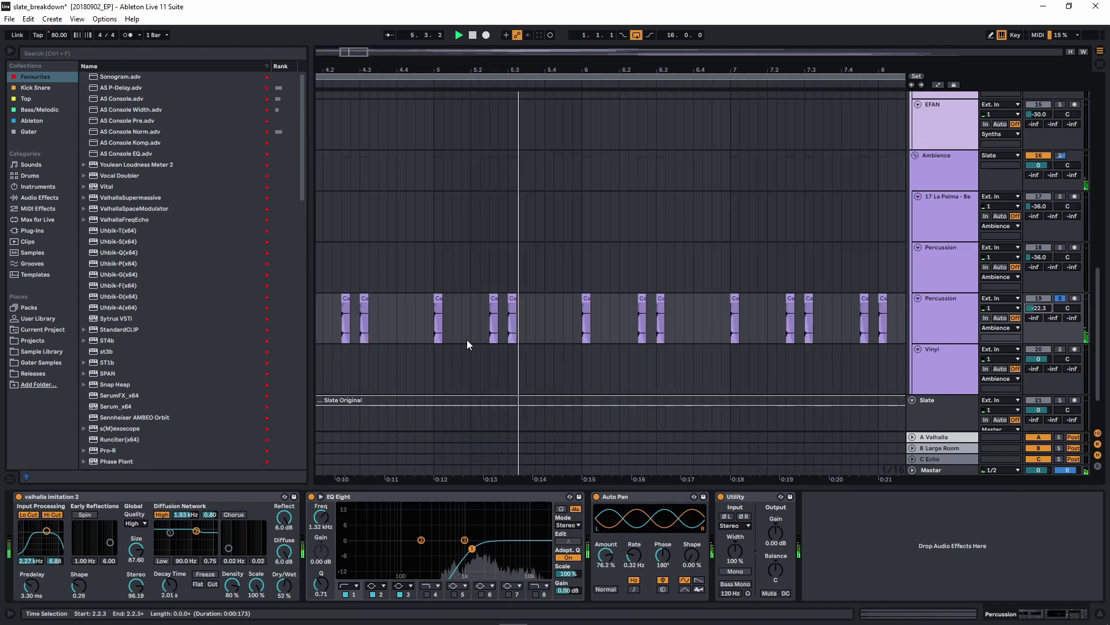
pyautogui.press('w')
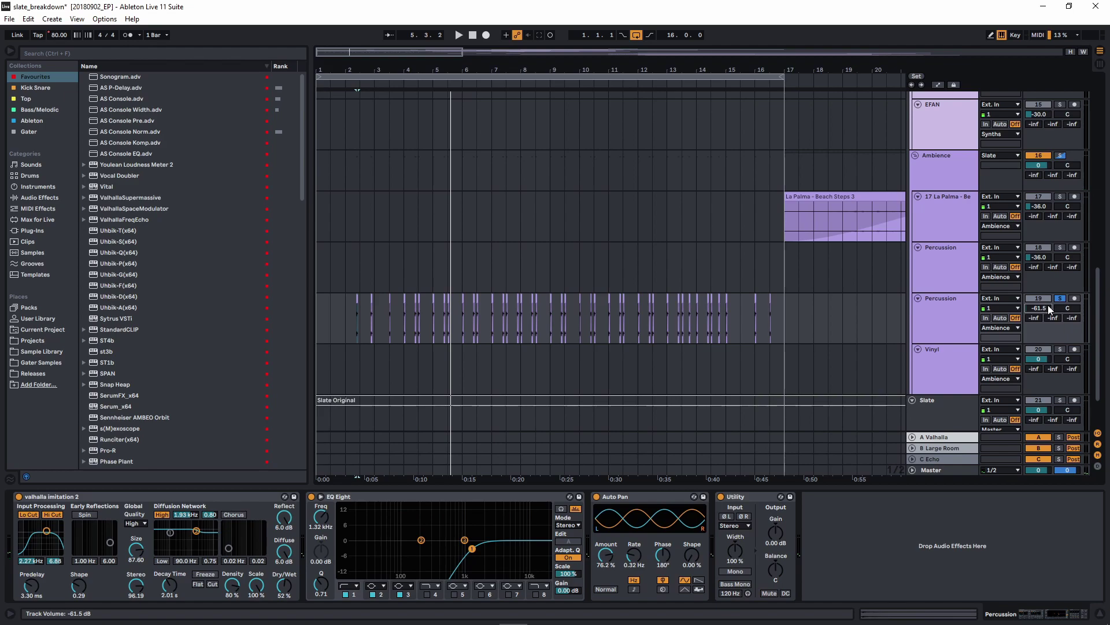
# Select the short frozen Cello clip from bar 8.1.1 to 9.1.1 and view the Cello arrangement across the song
pyautogui.scroll(12, 555, 355)
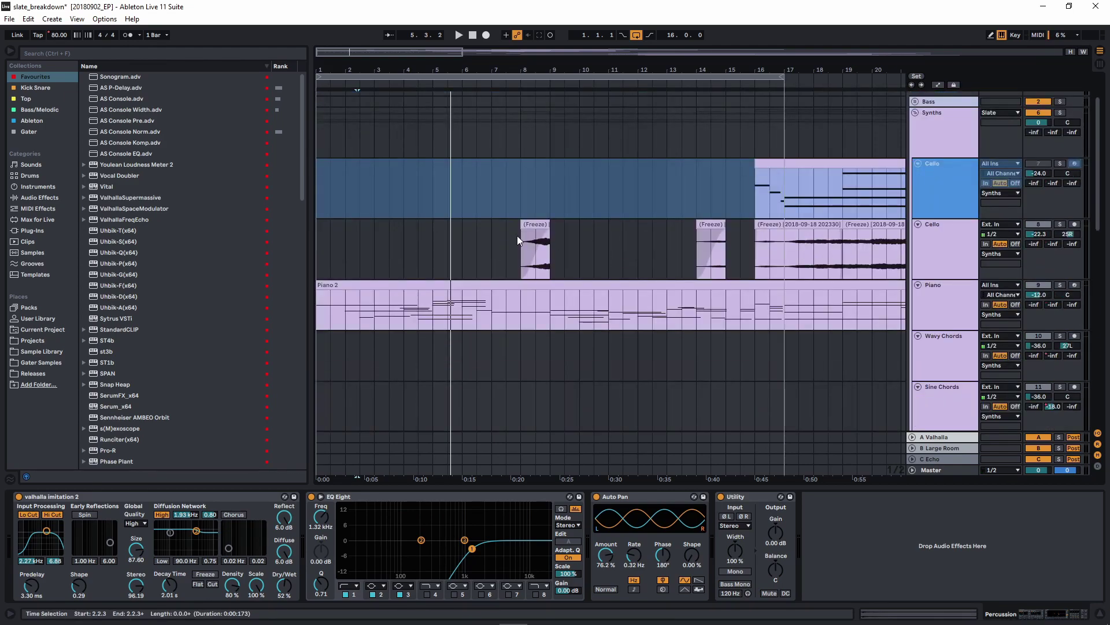
pyautogui.click(533, 224)
pyautogui.scroll(3, 529, 243)
pyautogui.scroll(-3, 486, 261)
pyautogui.moveTo(694, 232); pyautogui.dragTo(503, 240)
pyautogui.scroll(-3, 515, 249)
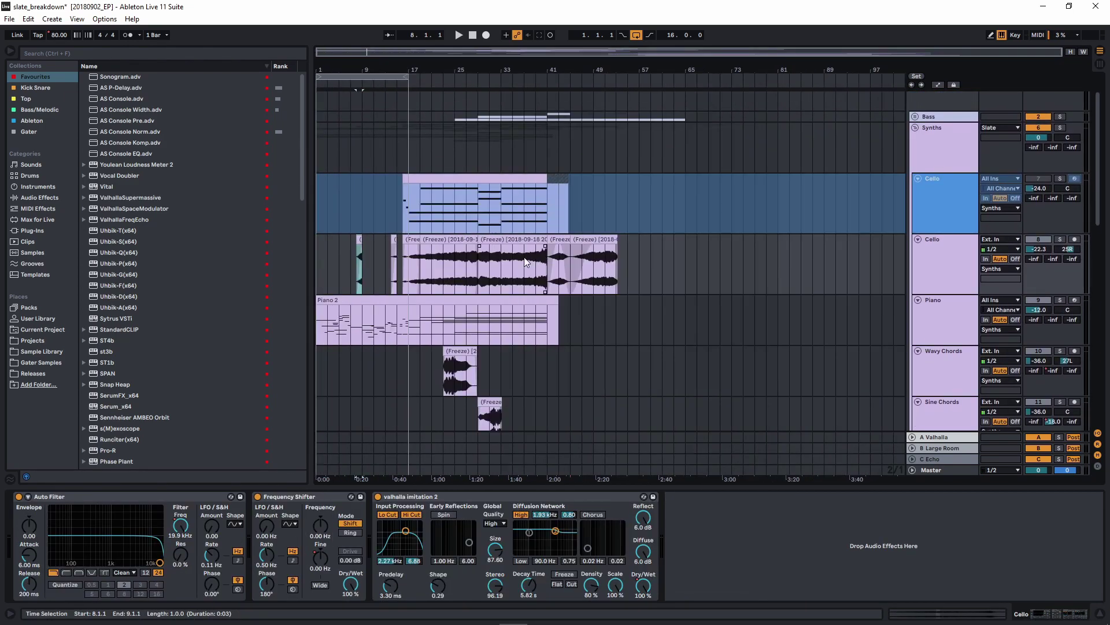
# Select the Cello MIDI track and inspect its device chain
pyautogui.scroll(4, 409, 250)
pyautogui.scroll(-5, 528, 203)
pyautogui.click(946, 188)
pyautogui.scroll(1, 396, 269)
pyautogui.scroll(5, 397, 270)
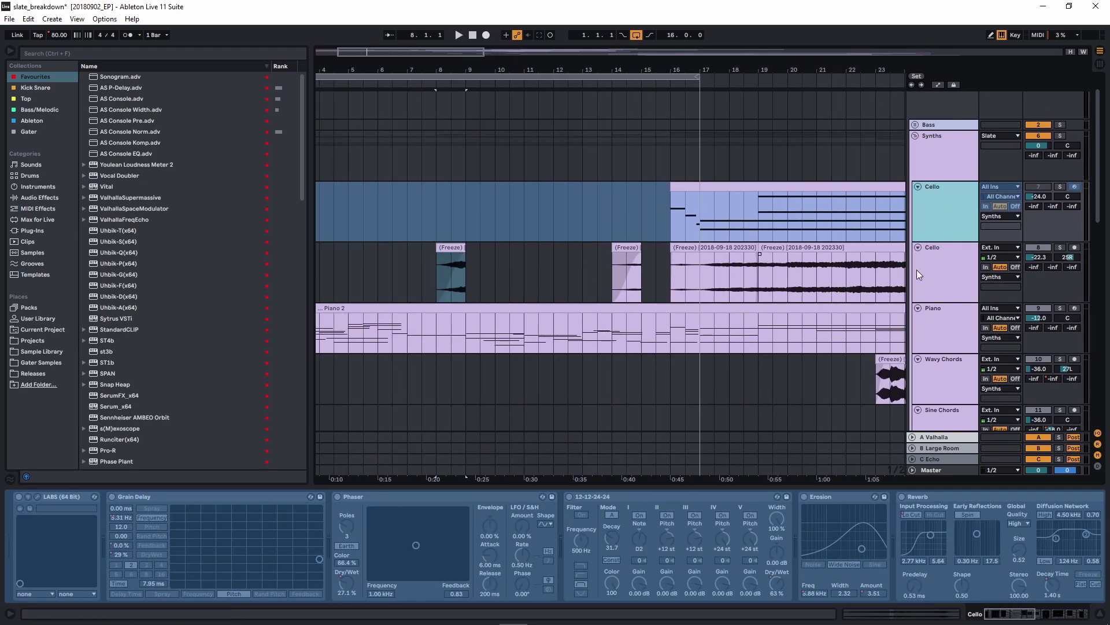
# Solo the frozen Cello audio track and listen to its short clips at bars 8.1.1 and 14.1.1
pyautogui.click(451, 271)
pyautogui.click(1060, 249)
pyautogui.press('space')
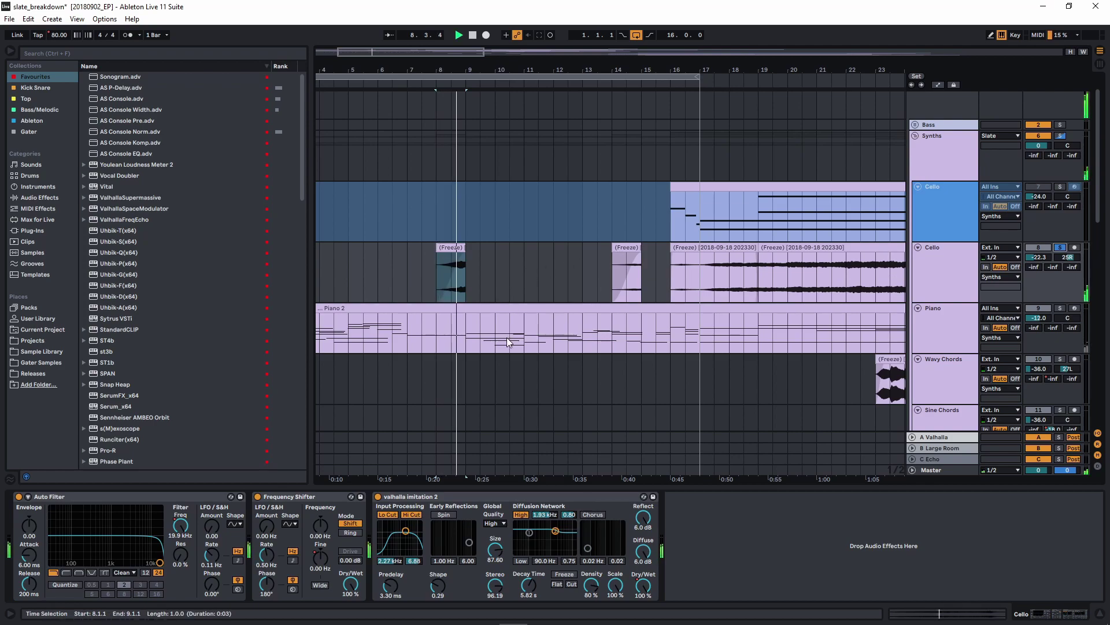
pyautogui.click(613, 280)
pyautogui.press('space')
pyautogui.press('space')
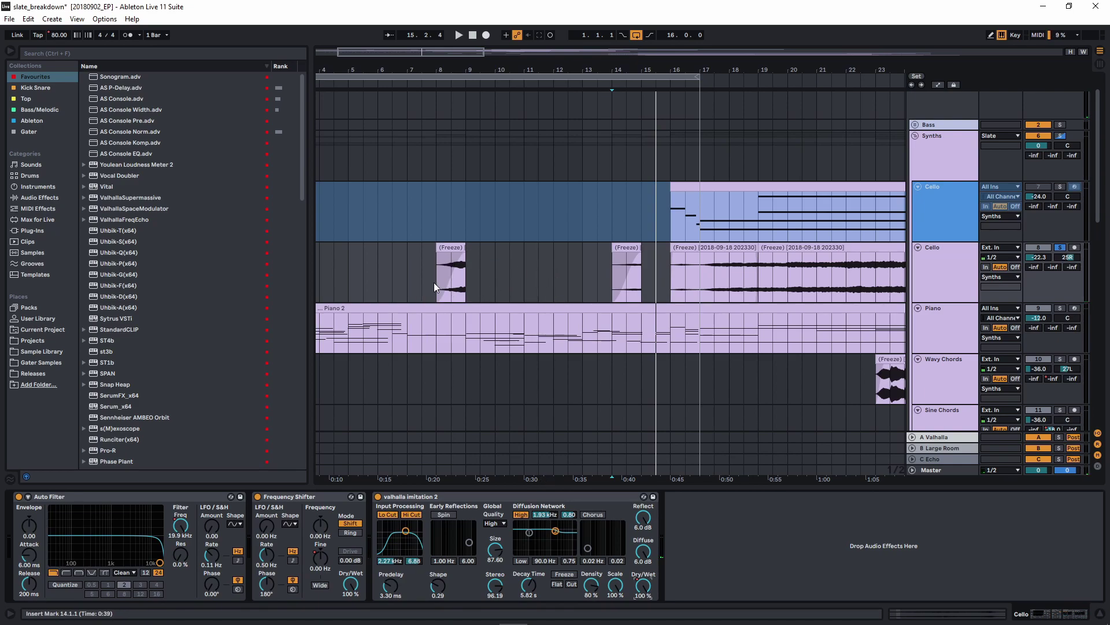
# Examine the fade-in of the short frozen Cello clip at bar 8
pyautogui.scroll(5, 457, 263)
pyautogui.scroll(-5, 469, 265)
pyautogui.moveTo(469, 267); pyautogui.dragTo(473, 299)
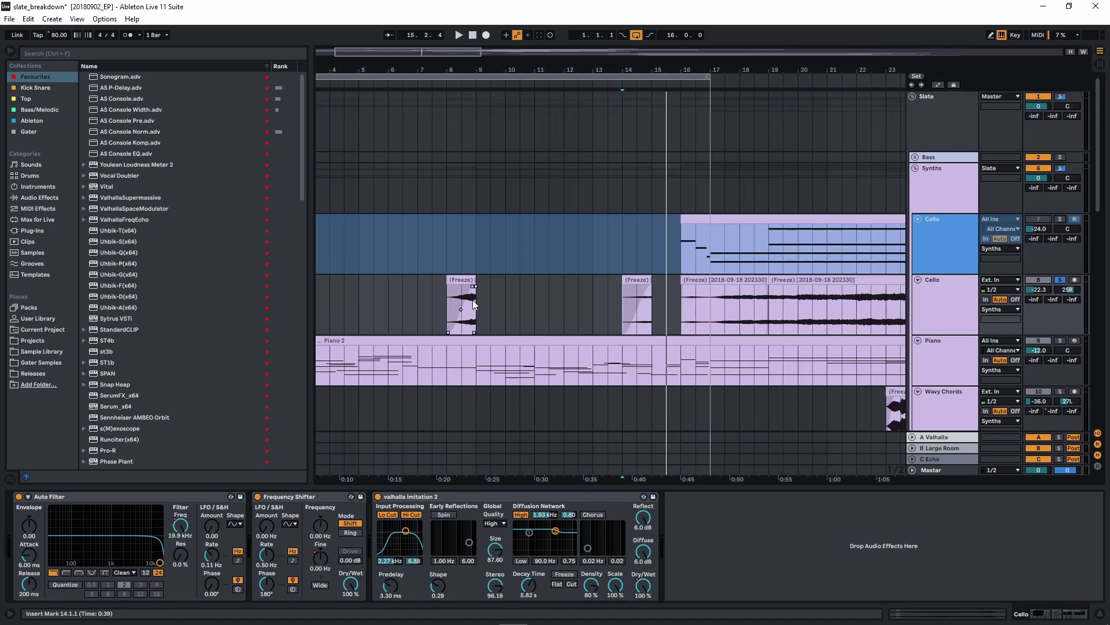
# Place the insert marker at bar 16.1.1 and solo the Cello MIDI track
pyautogui.press('w')
pyautogui.scroll(-5, 421, 294)
pyautogui.click(411, 300)
pyautogui.scroll(-1, 411, 300)
pyautogui.moveTo(346, 76); pyautogui.dragTo(438, 71)
pyautogui.moveTo(496, 79); pyautogui.dragTo(531, 79)
pyautogui.click(340, 251)
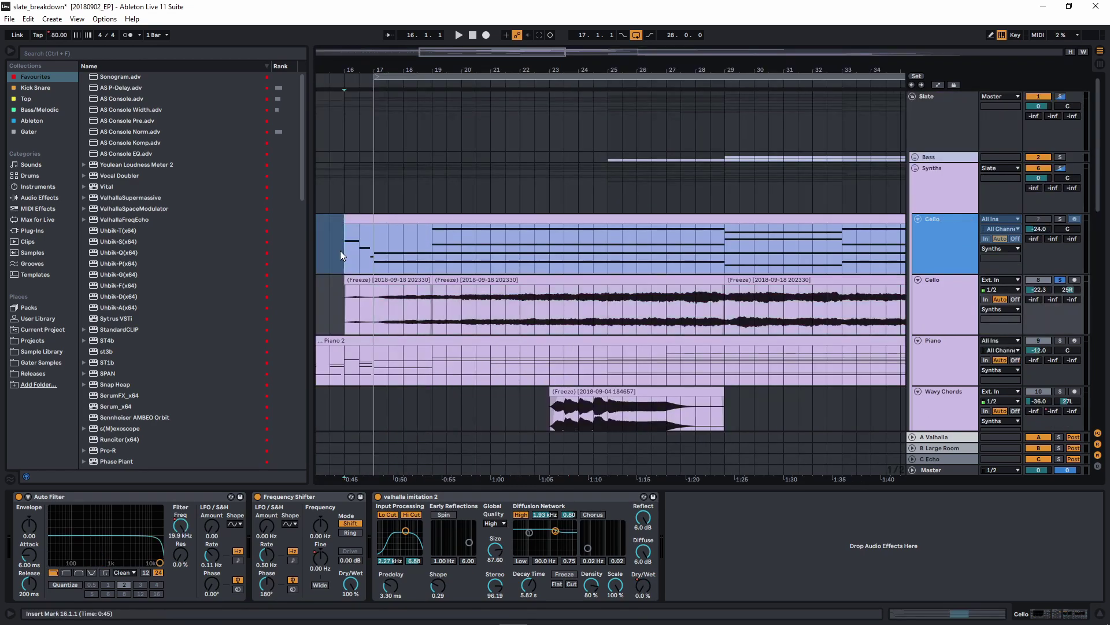
pyautogui.click(1059, 220)
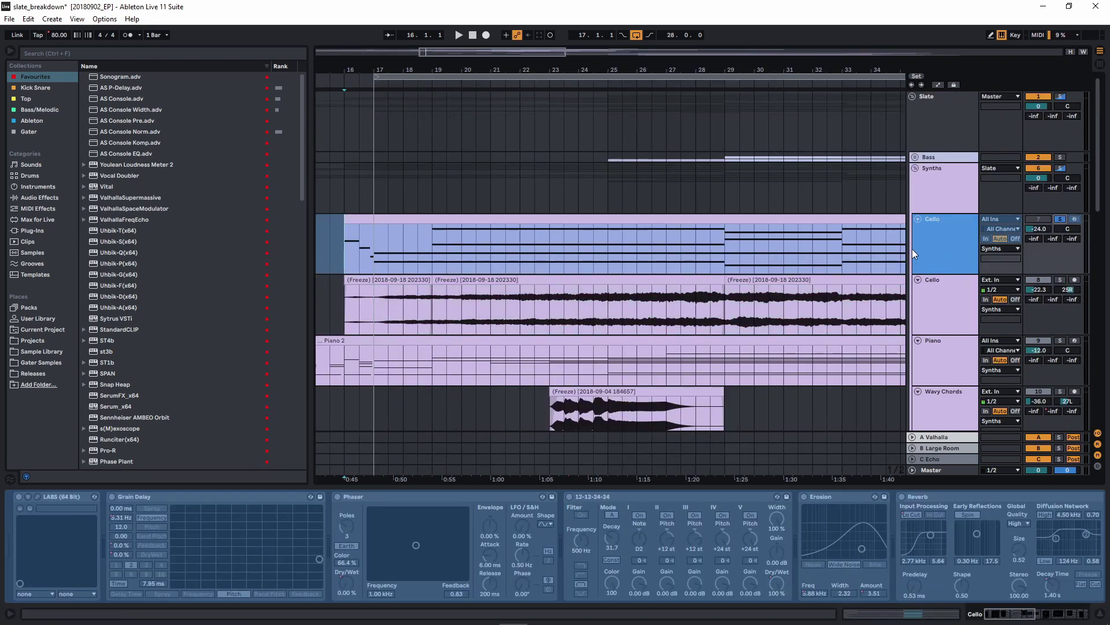
# Unfreeze the Cello MIDI track and play it from bar 16.1.1 while viewing its device chain
pyautogui.hscroll(15, 483, 543)
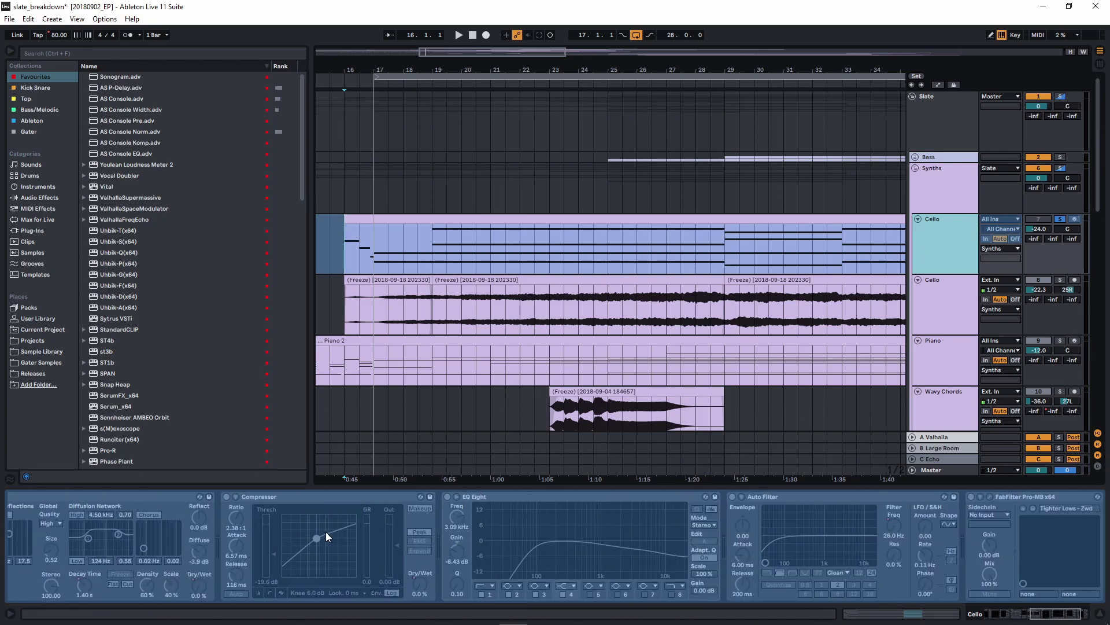
pyautogui.rightClick(962, 251)
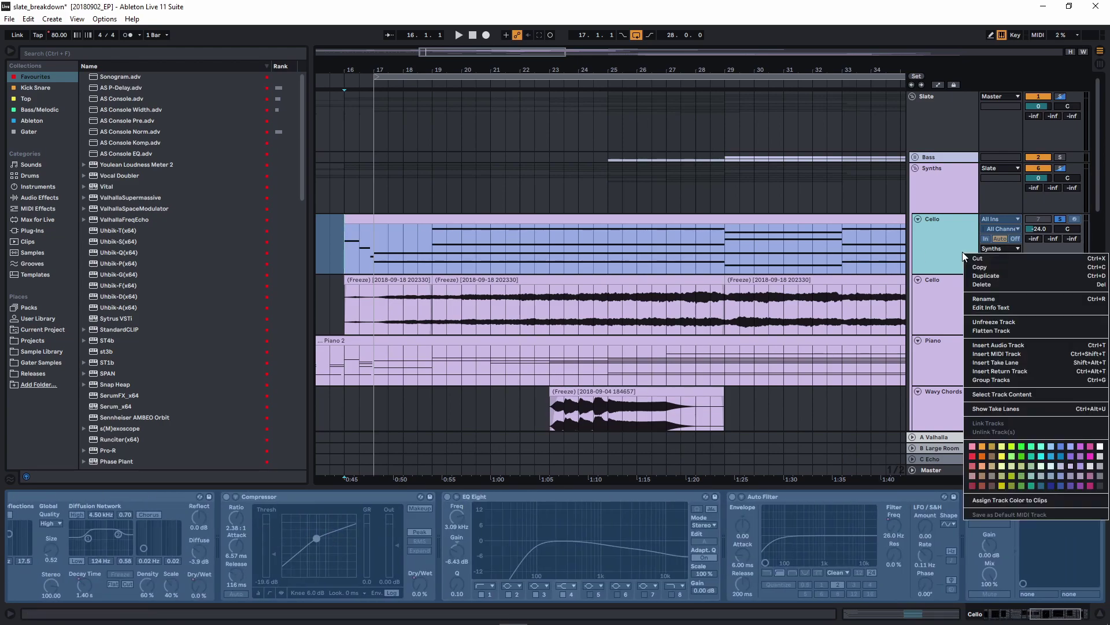
pyautogui.click(986, 324)
pyautogui.press('space')
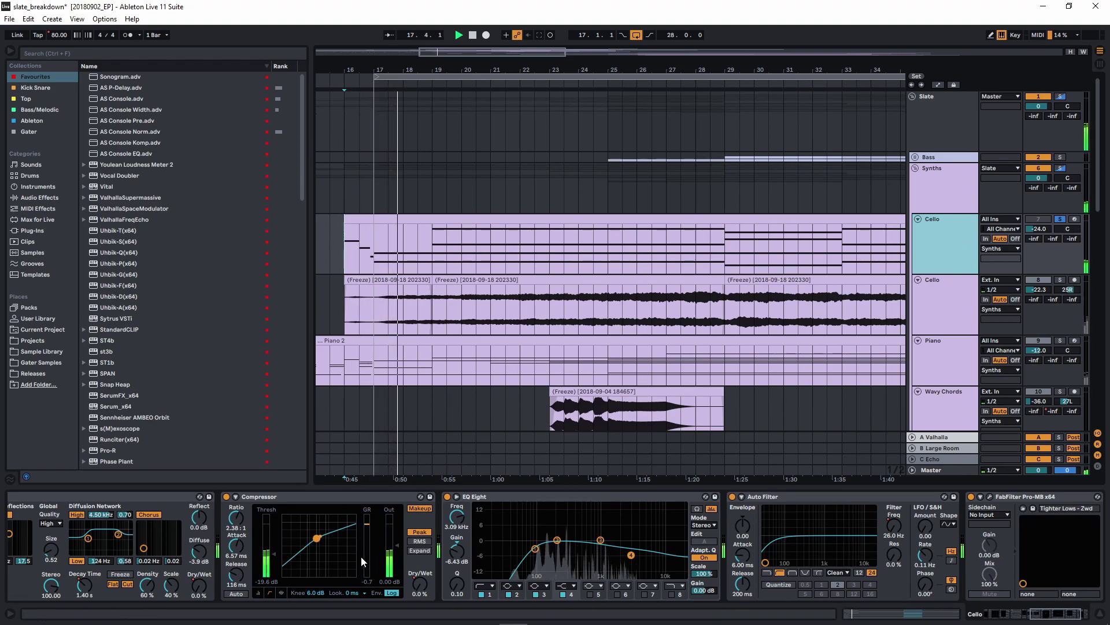
pyautogui.hscroll(3, 643, 545)
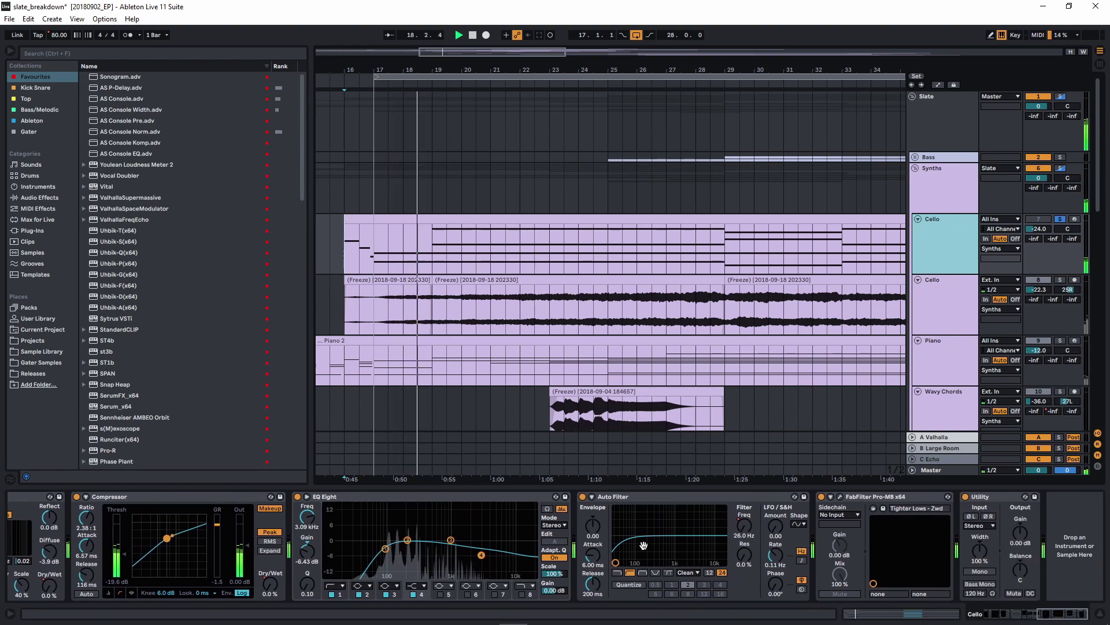
# Group the Cello MIDI track's effects from Grain Delay through Utility into one audio effect rack
pyautogui.click(986, 499)
pyautogui.moveTo(79, 529); pyautogui.dragTo(1107, 525)
pyautogui.hscroll(-2, 98, 520)
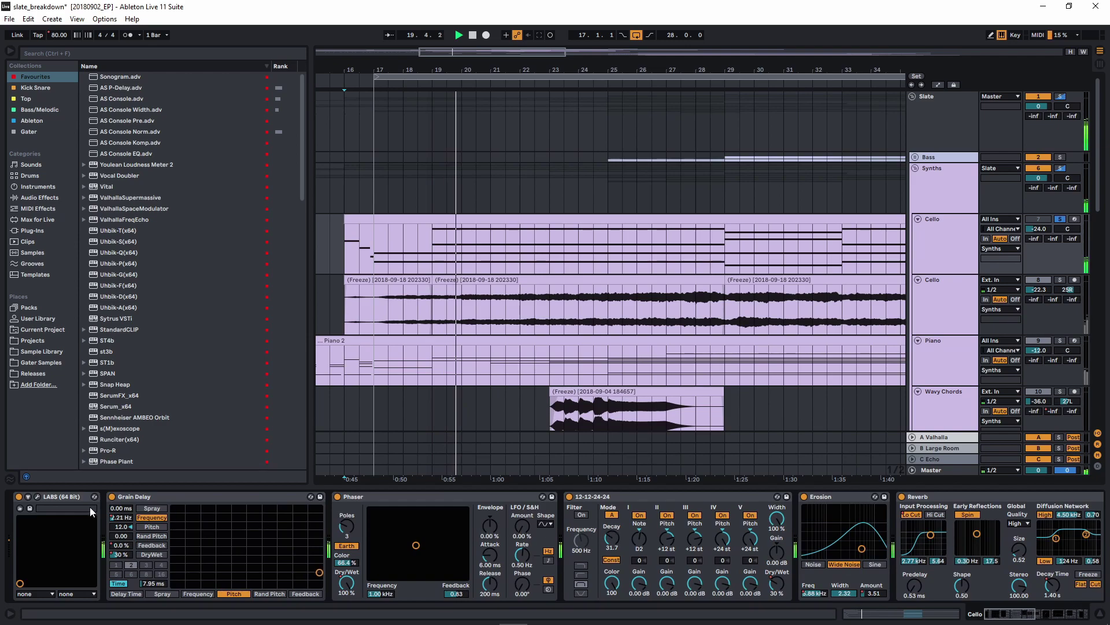
pyautogui.click(134, 494)
pyautogui.hotkey('ctrl', 'g')
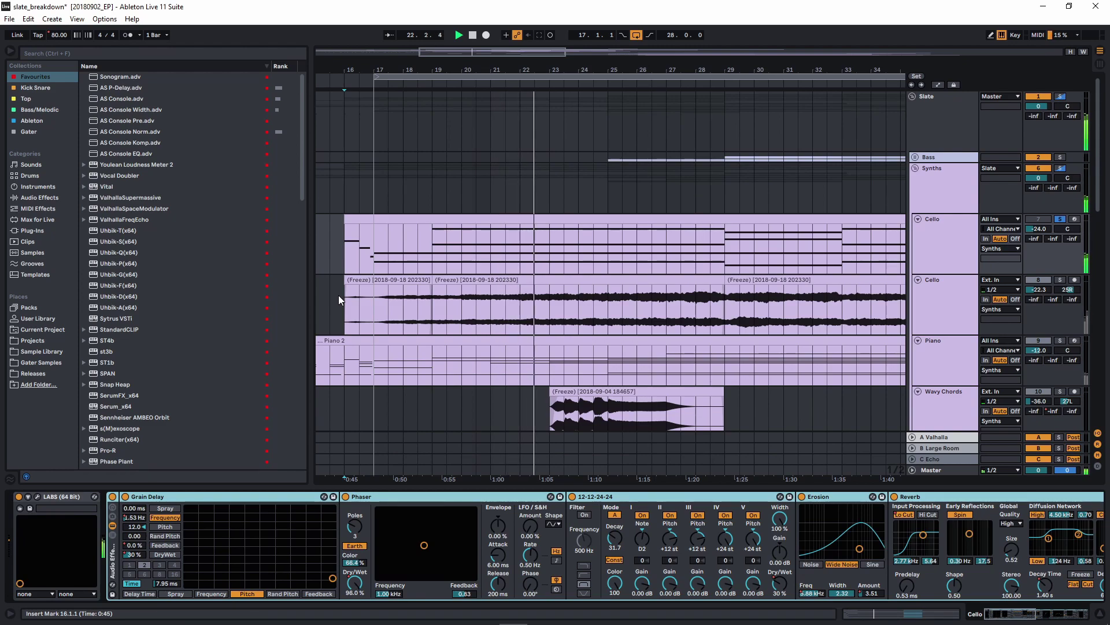
pyautogui.click(346, 497)
pyautogui.click(346, 497)
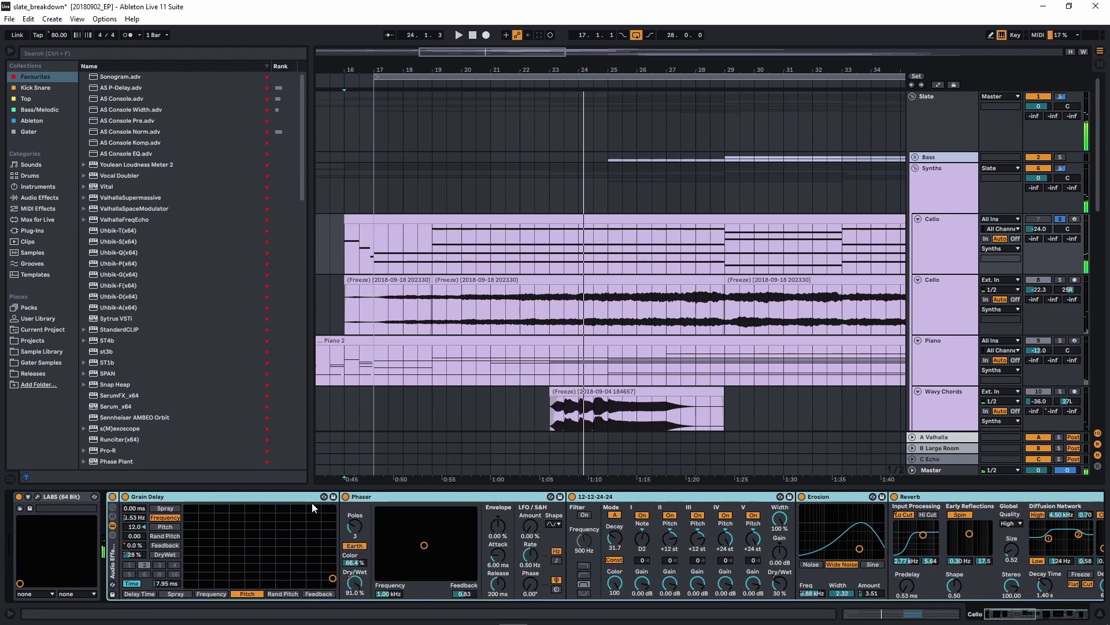
# Play the Cello MIDI track from bar 16.1.1 and switch off all its effects from Grain Delay through Utility together
pyautogui.press('space')
pyautogui.click(342, 248)
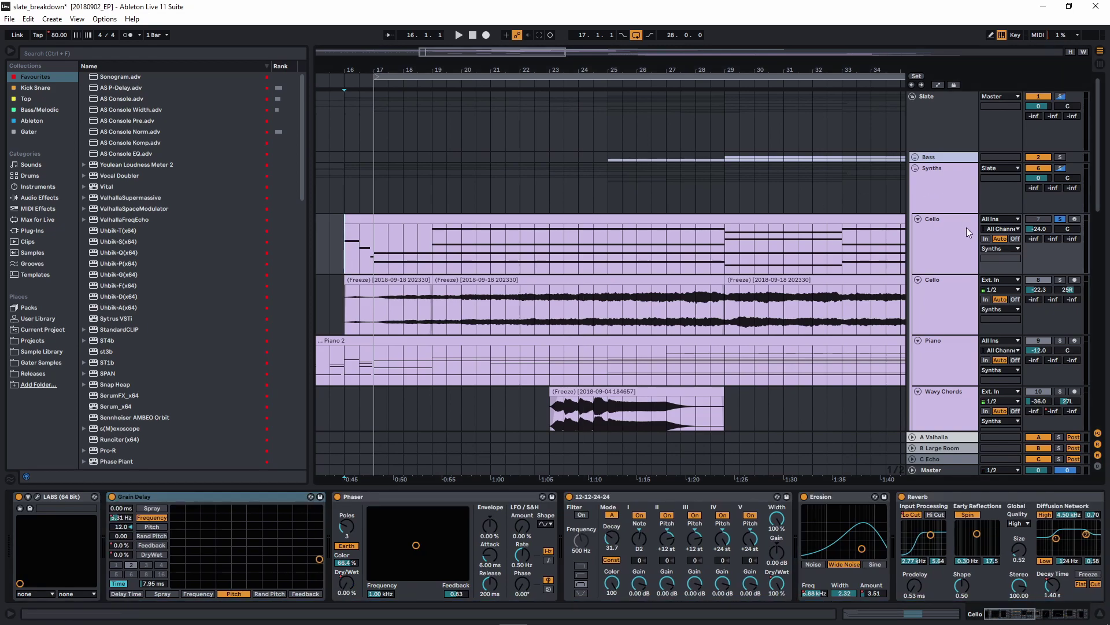
pyautogui.press('space')
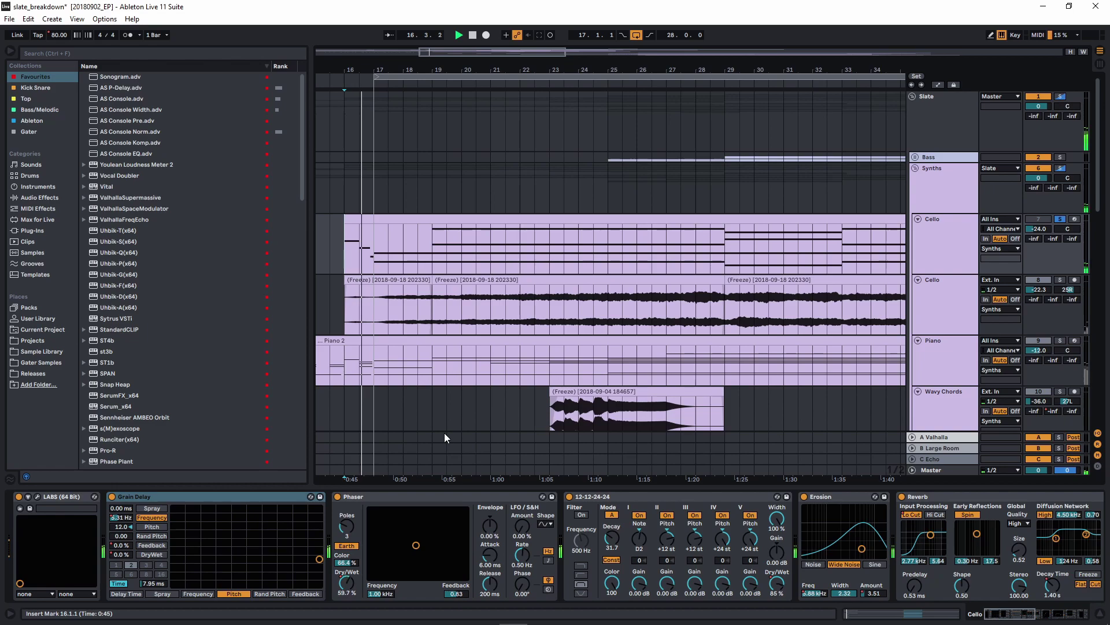
pyautogui.click(275, 497)
pyautogui.hscroll(3, 925, 539)
pyautogui.hscroll(6, 926, 540)
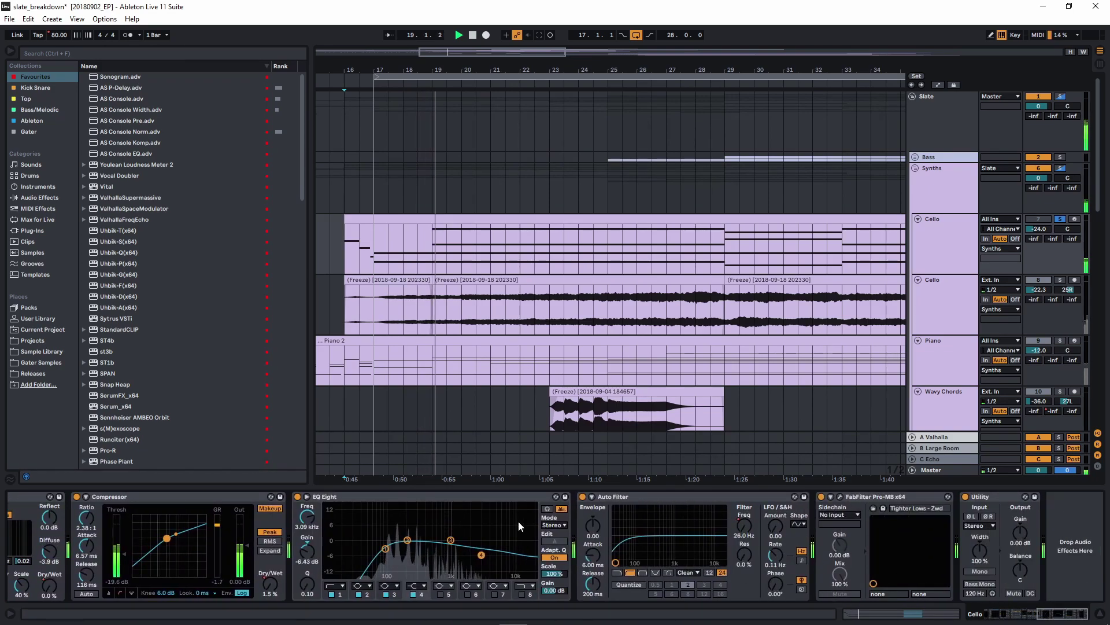
pyautogui.keyDown('shift'); pyautogui.click(1001, 496); pyautogui.keyUp('shift')
pyautogui.hscroll(-5, 304, 522)
pyautogui.hscroll(-5, 305, 522)
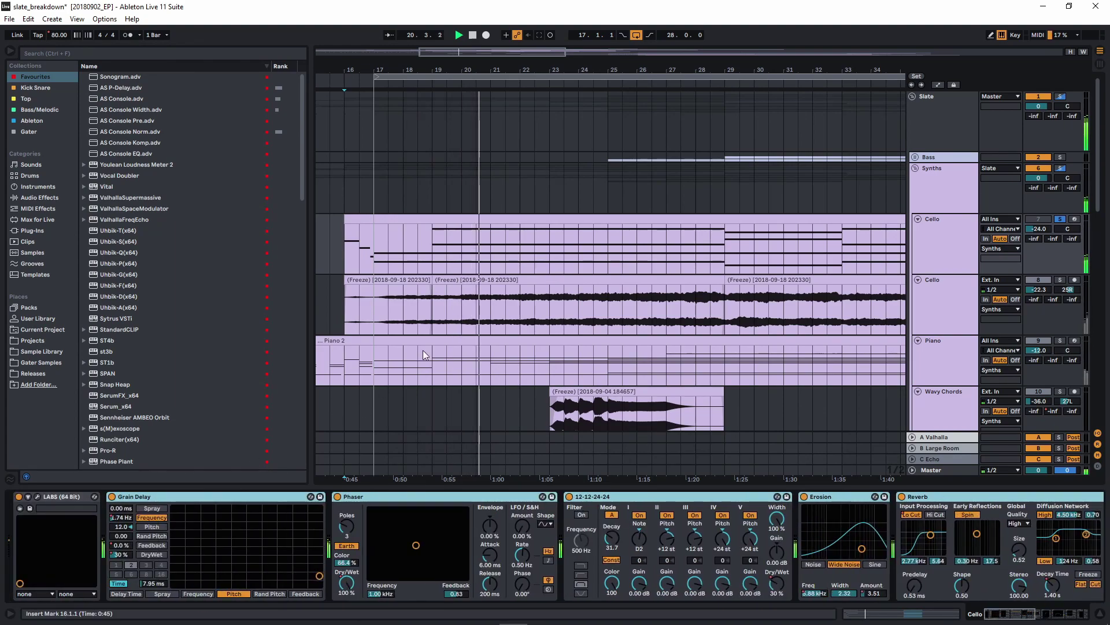
pyautogui.click(112, 497)
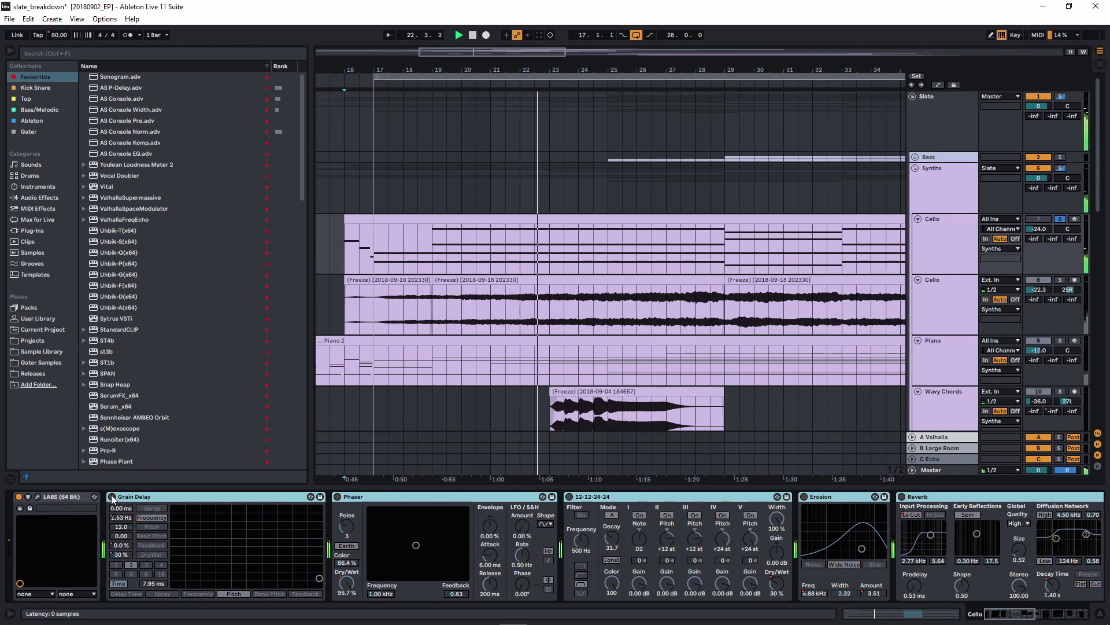
# Listen to the Cello MIDI track without effects from bar 29.1.1 and set the playback start to bar 19.1.1
pyautogui.click(724, 249)
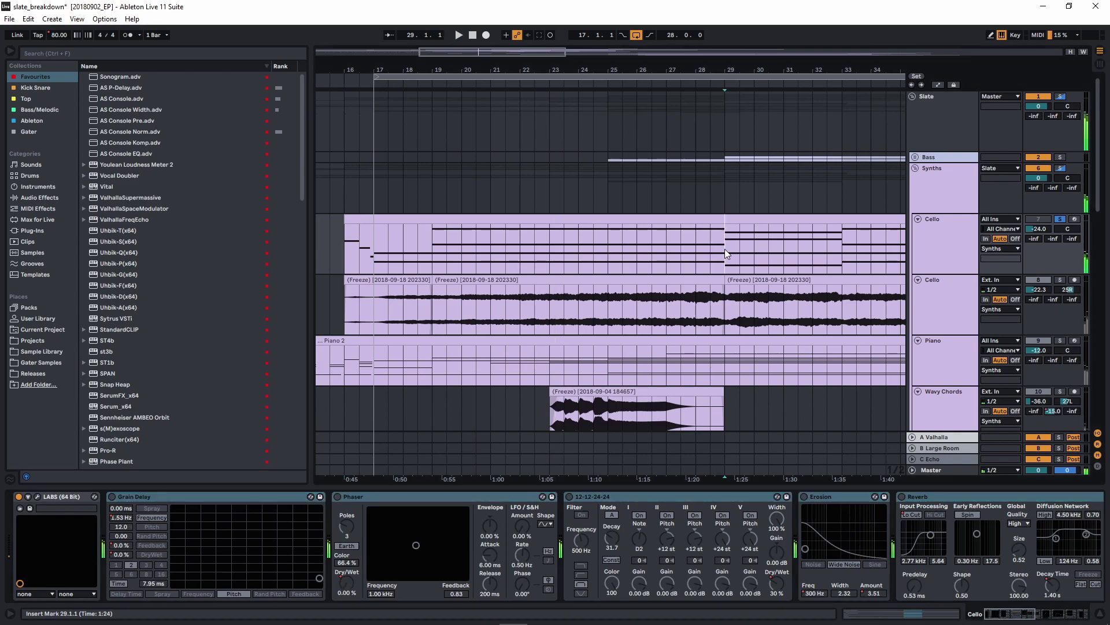
pyautogui.moveTo(820, 274); pyautogui.dragTo(562, 276)
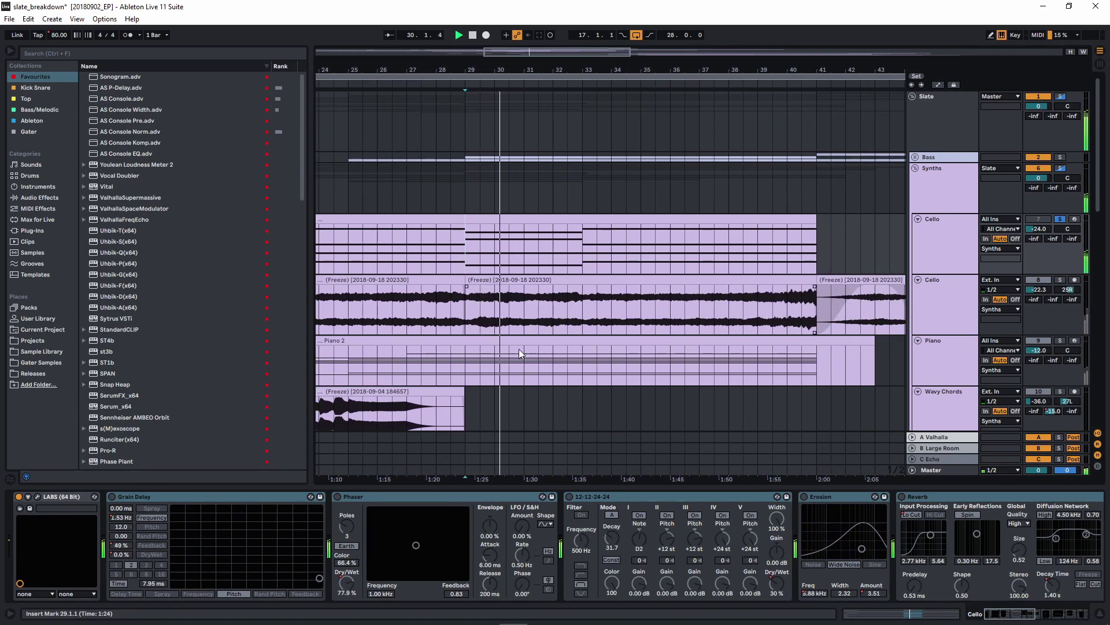
pyautogui.moveTo(443, 313); pyautogui.dragTo(799, 260)
pyautogui.click(531, 259)
pyautogui.press('space')
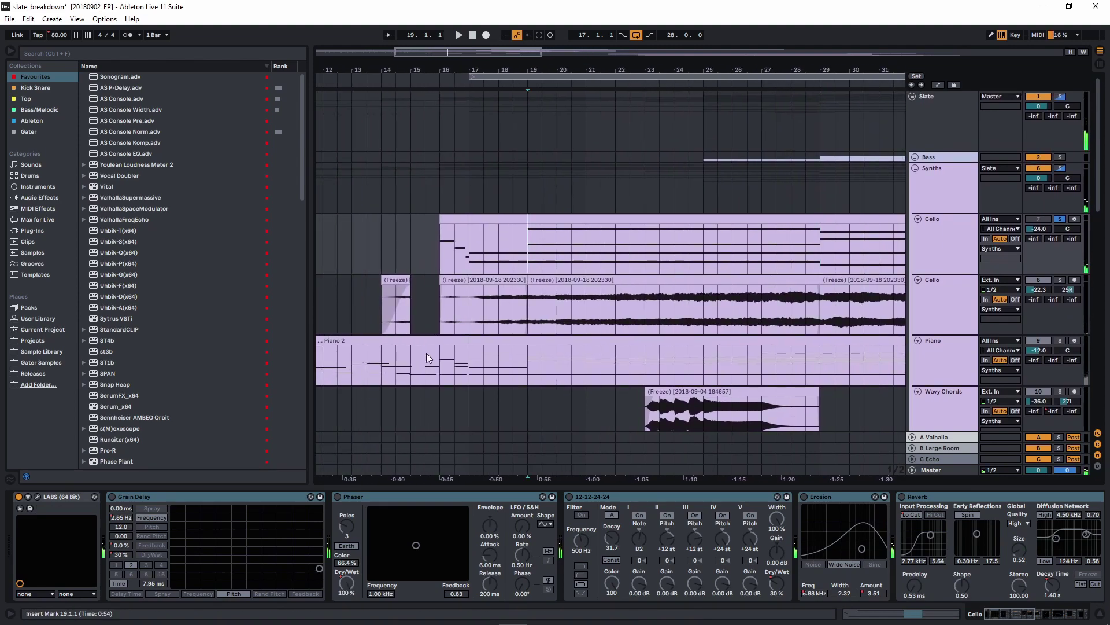
# Switch on the Cello's Grain Delay and play from bar 19.1.1 to demonstrate its Pitch setting
pyautogui.click(112, 495)
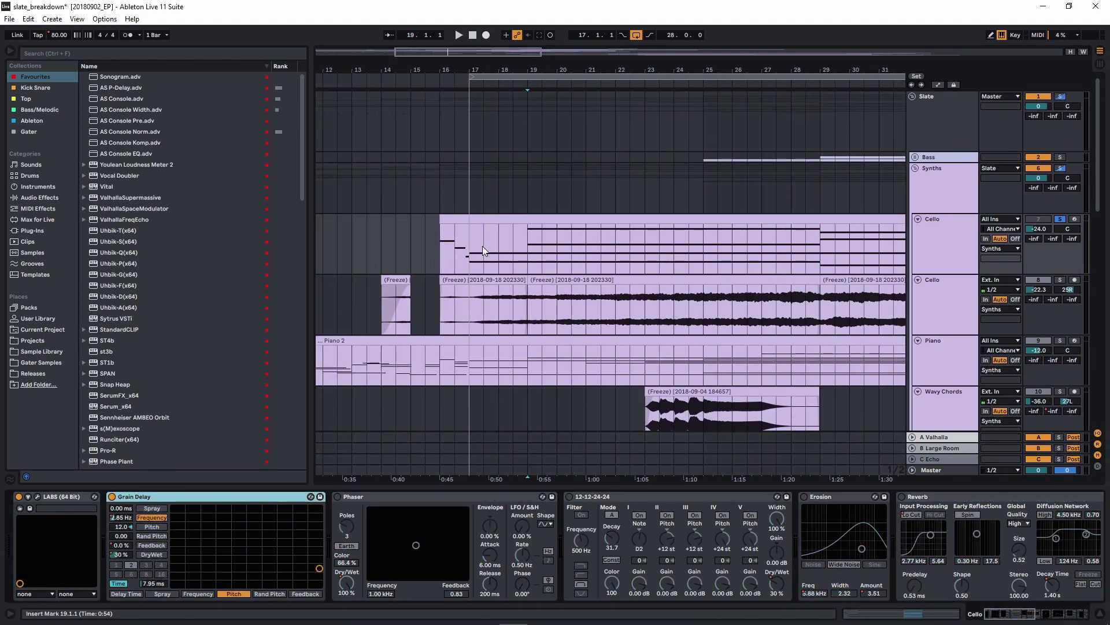
pyautogui.press('space')
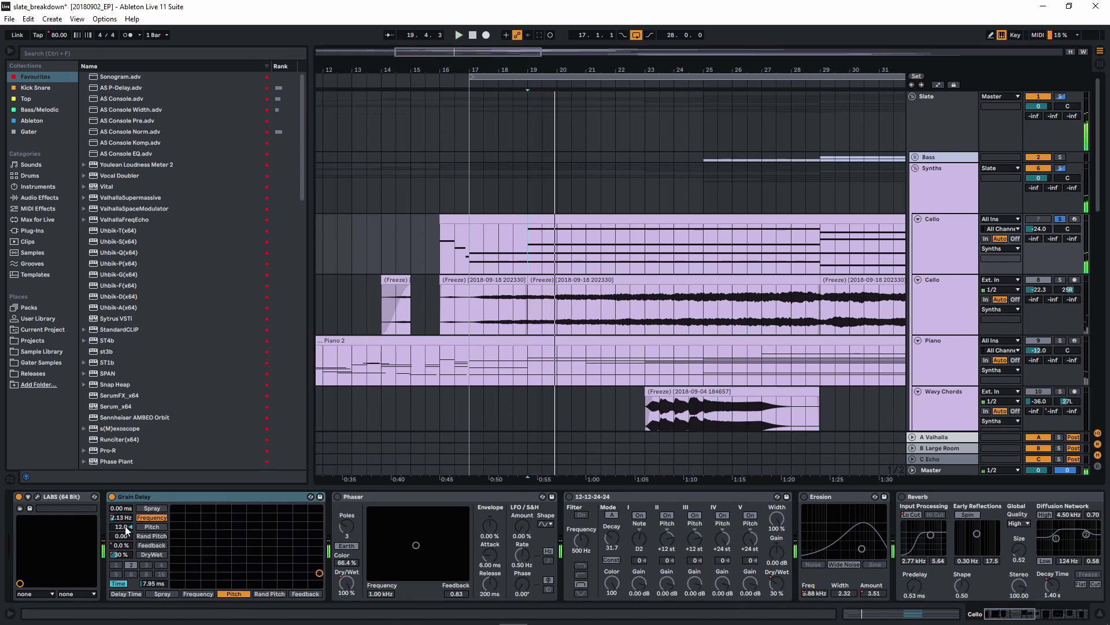
pyautogui.click(122, 526)
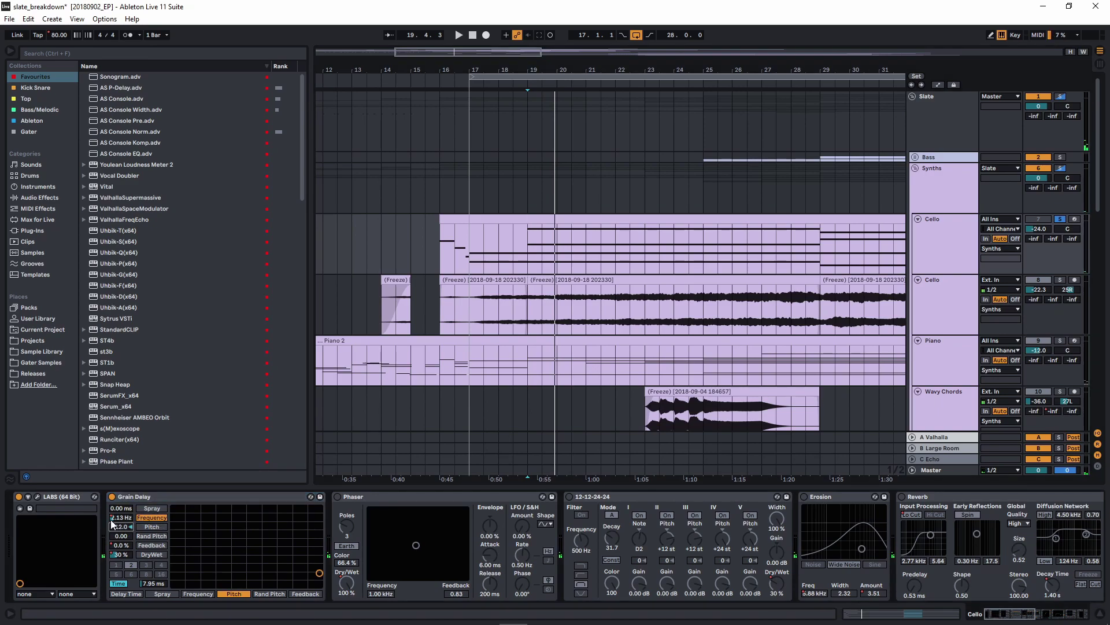
# Examine the Grain Delay Frequency automation on the Cello MIDI track and listen from bar 21.1.1
pyautogui.click(938, 86)
pyautogui.click(471, 248)
pyautogui.click(583, 258)
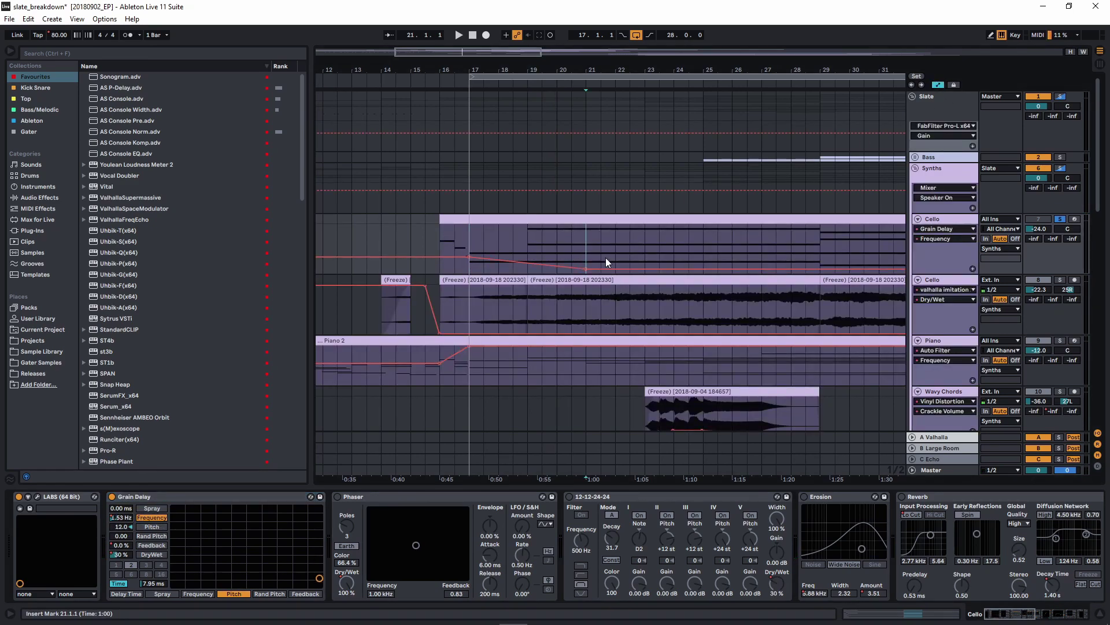
pyautogui.press('space')
pyautogui.click(937, 85)
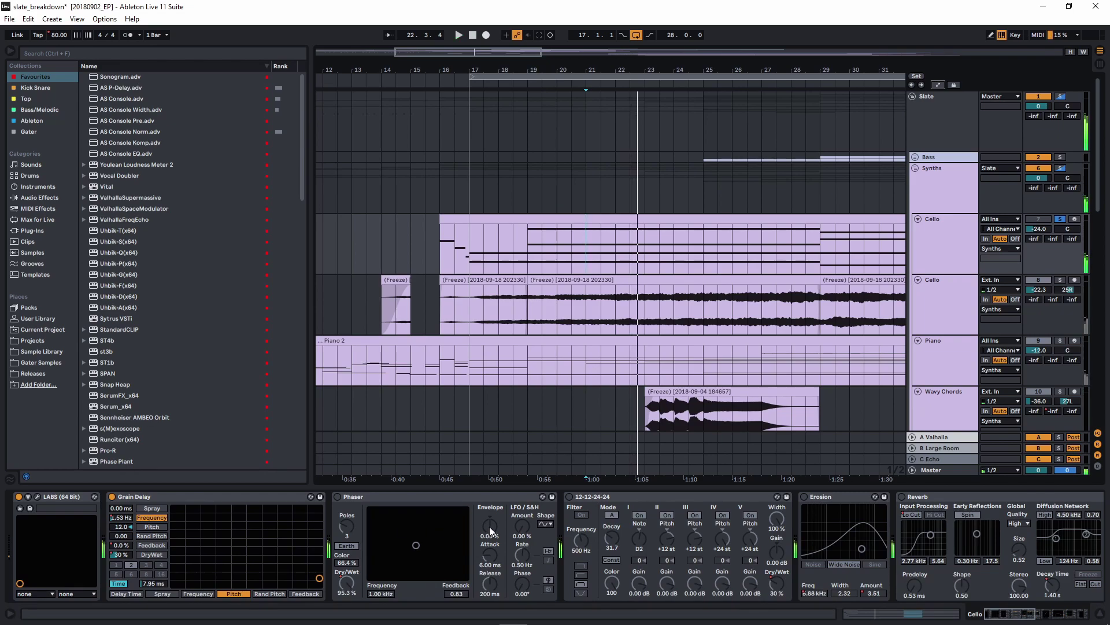
# Switch on the Cello's Phaser and 12-12-24-24 devices and show the 12-12-24-24 Dry/Wet automation
pyautogui.hscroll(3, 489, 526)
pyautogui.click(204, 498)
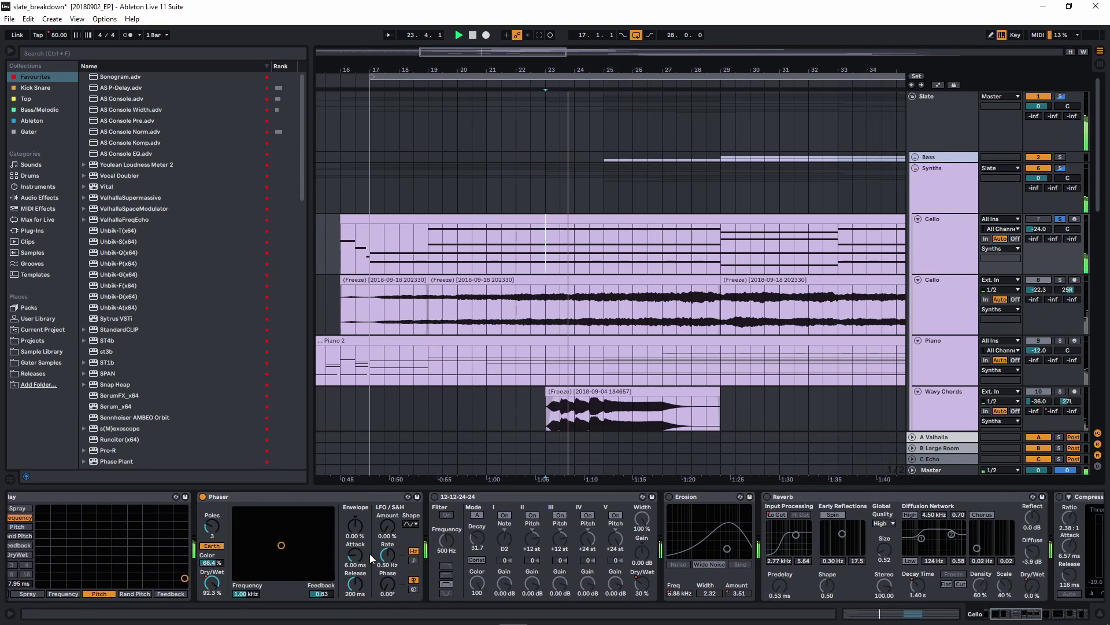
pyautogui.click(435, 496)
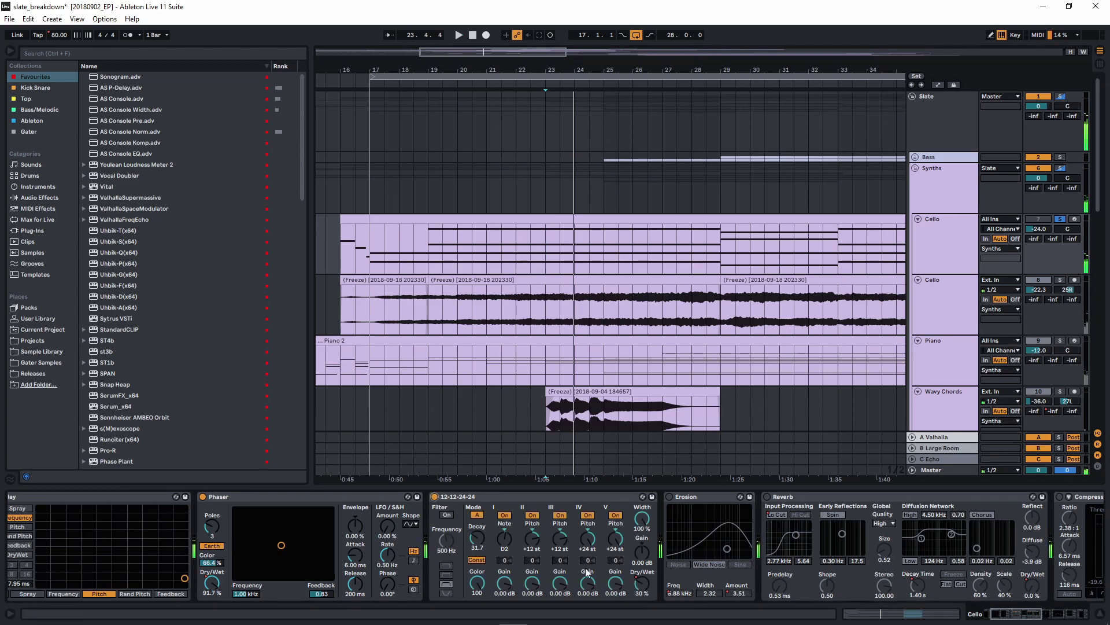
pyautogui.click(939, 85)
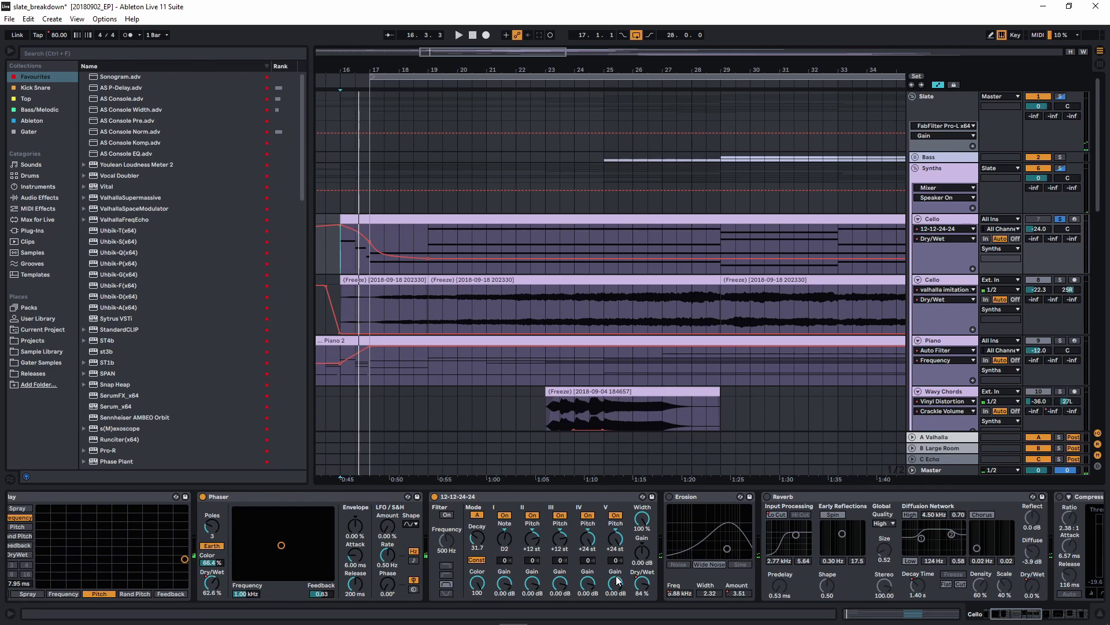
# Switch on Erosion, show its Amount automation and play the Cello from bar 23.1.1
pyautogui.click(669, 497)
pyautogui.click(738, 593)
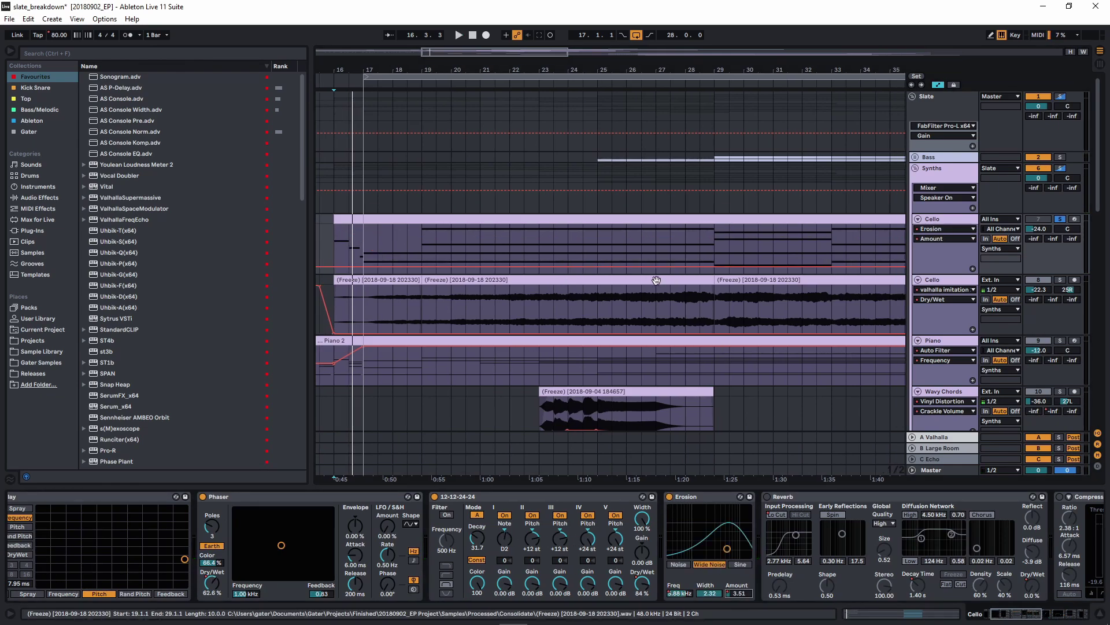
pyautogui.scroll(-5, 602, 264)
pyautogui.click(443, 248)
pyautogui.press('space')
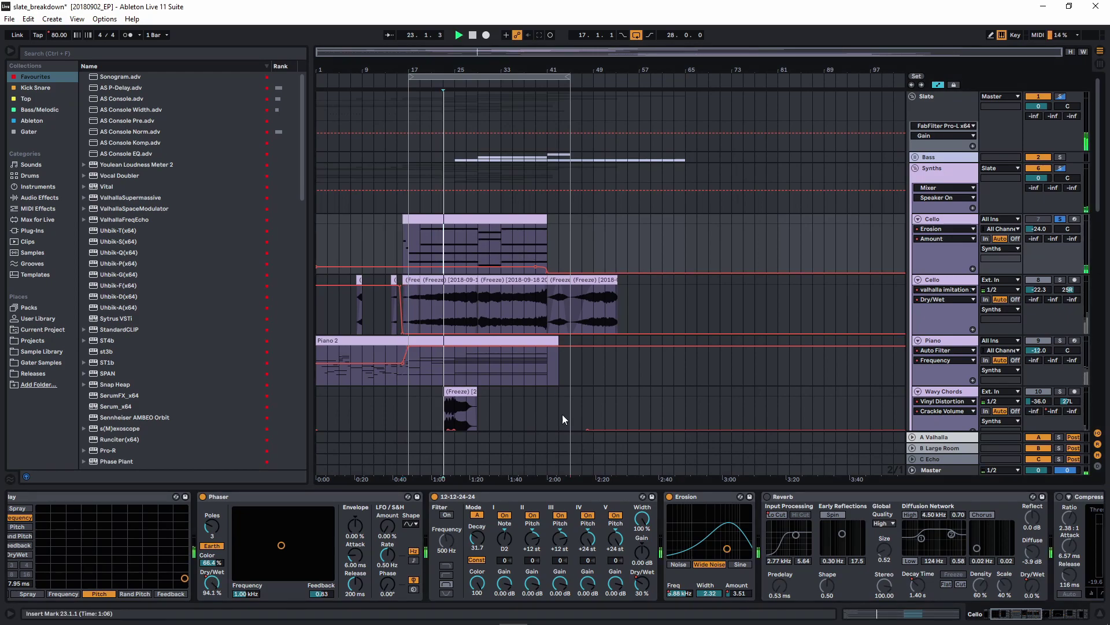
# Show the Erosion Frequency automation and listen to its sweeps from bar 28.1.1
pyautogui.click(685, 594)
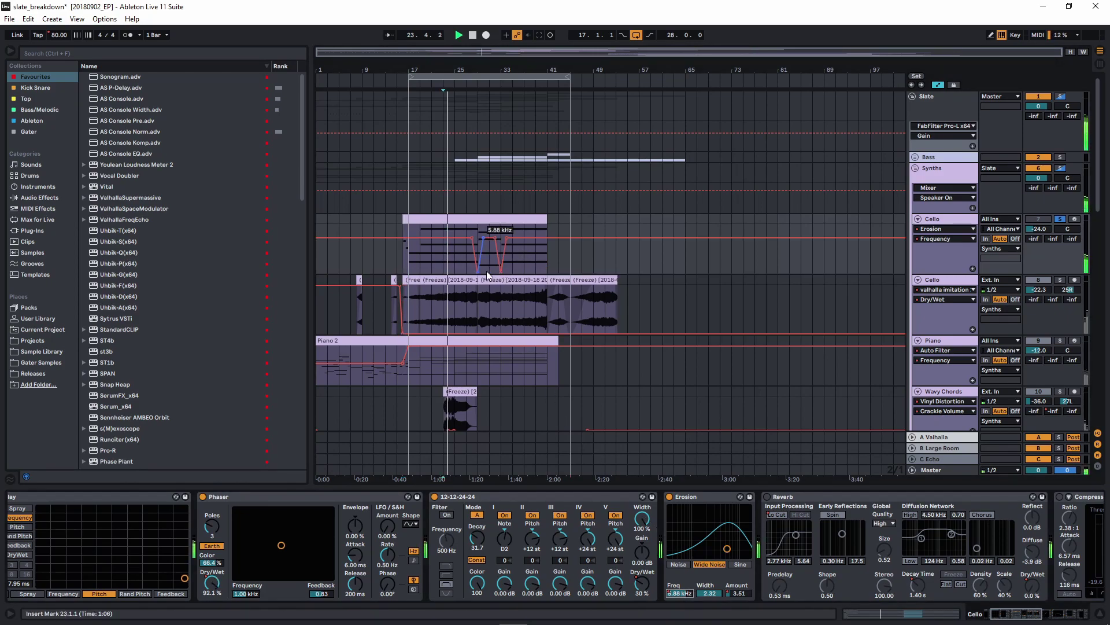
pyautogui.scroll(5, 489, 239)
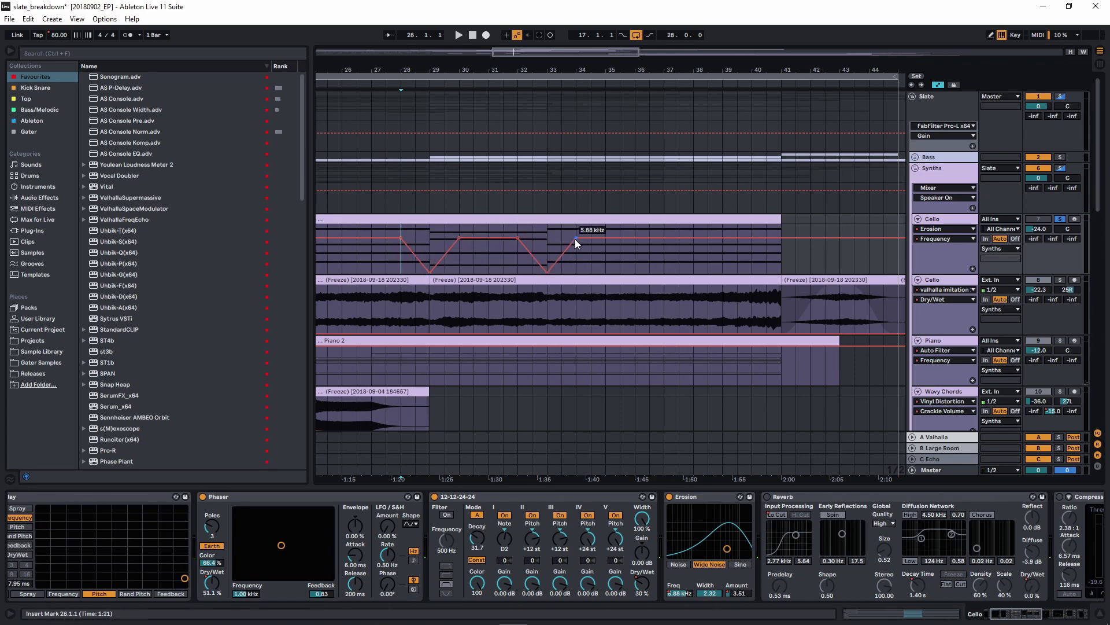
pyautogui.moveTo(409, 221)
pyautogui.mouseDown()
pyautogui.moveTo(435, 226)
pyautogui.moveTo(404, 225)
pyautogui.mouseUp()
pyautogui.click(397, 266)
pyautogui.press('space')
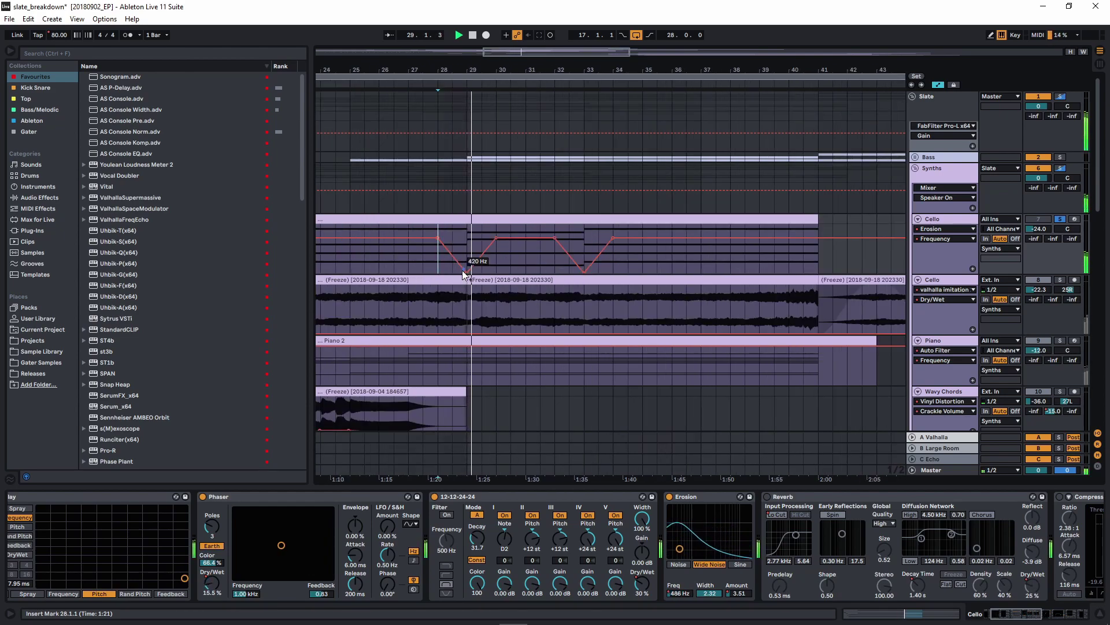
# Switch on the Cello's Reverb, show its Dry/Wet automation and play from bar 32.1.1
pyautogui.click(767, 497)
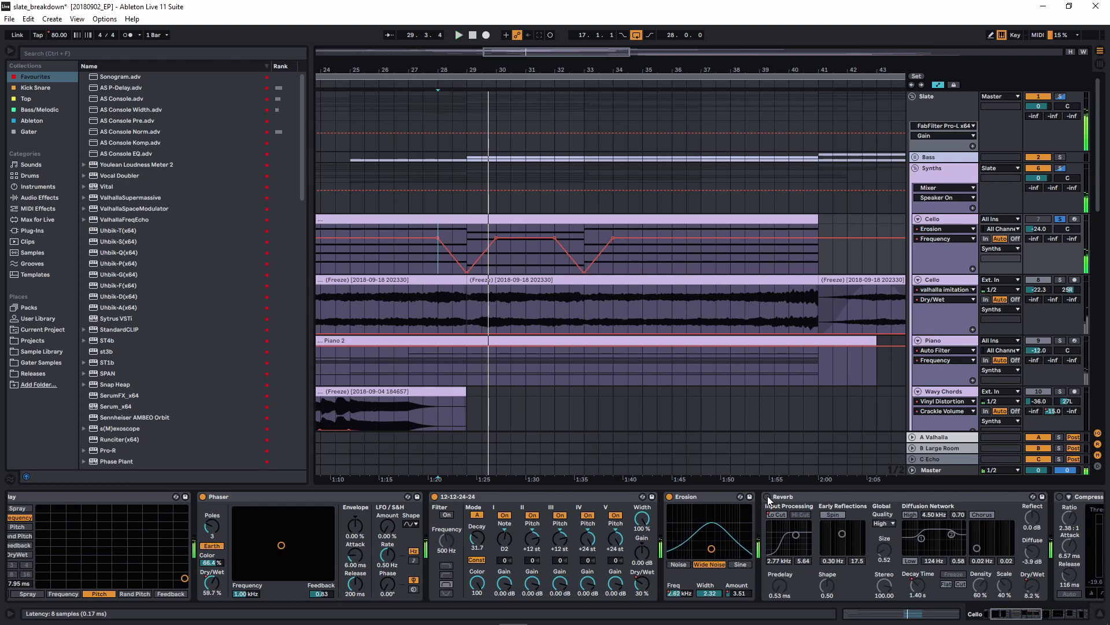
pyautogui.click(1032, 584)
pyautogui.scroll(-4, 697, 341)
pyautogui.scroll(4, 525, 296)
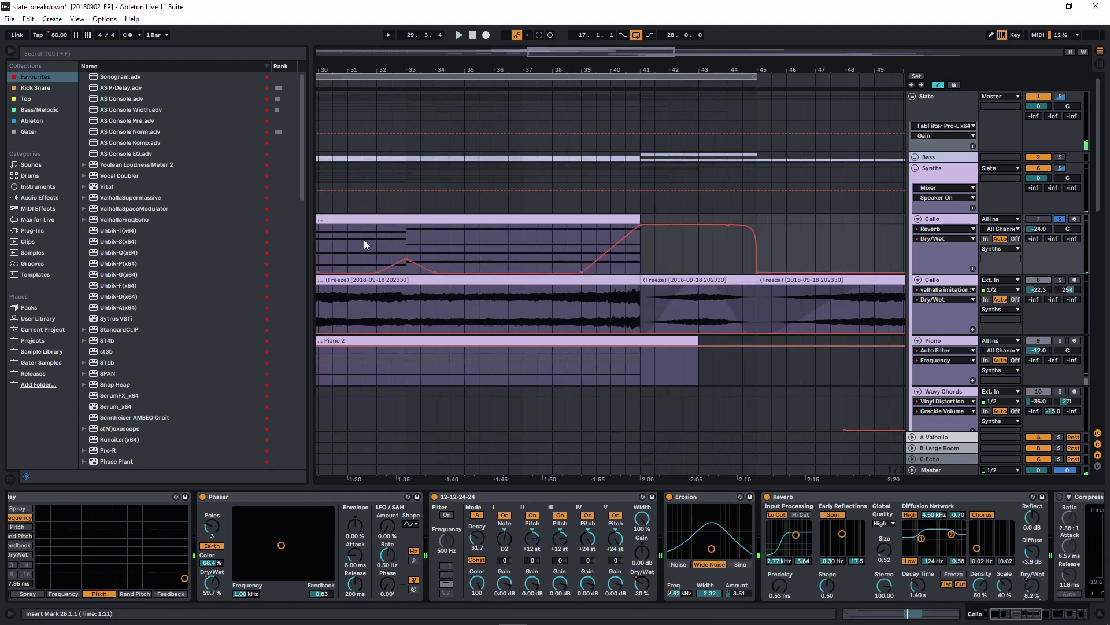
pyautogui.moveTo(373, 246); pyautogui.dragTo(471, 242)
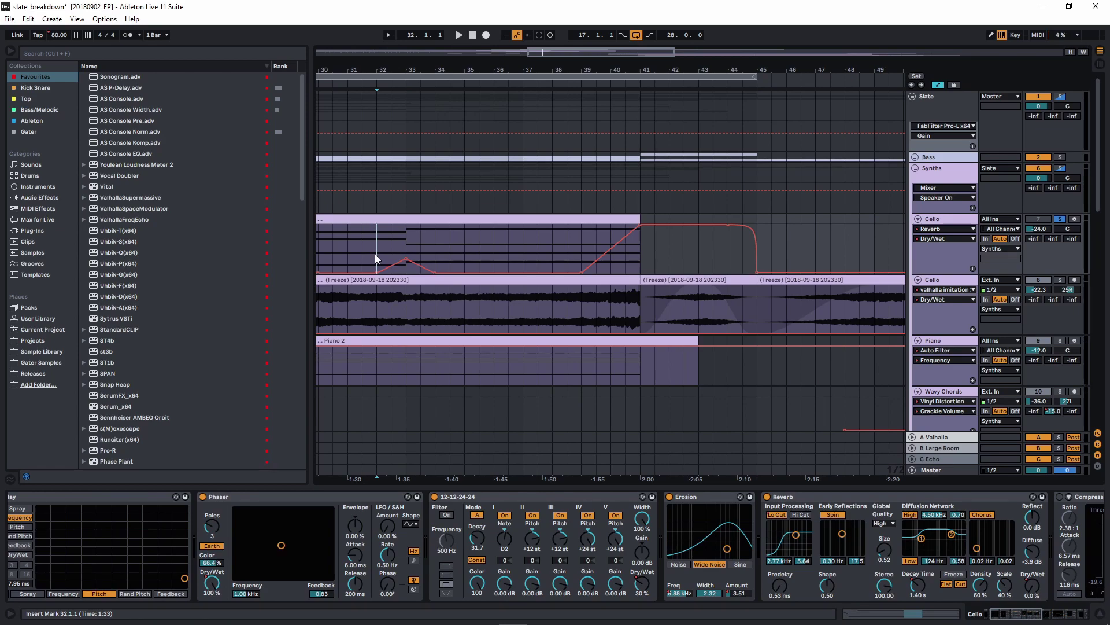
pyautogui.press('space')
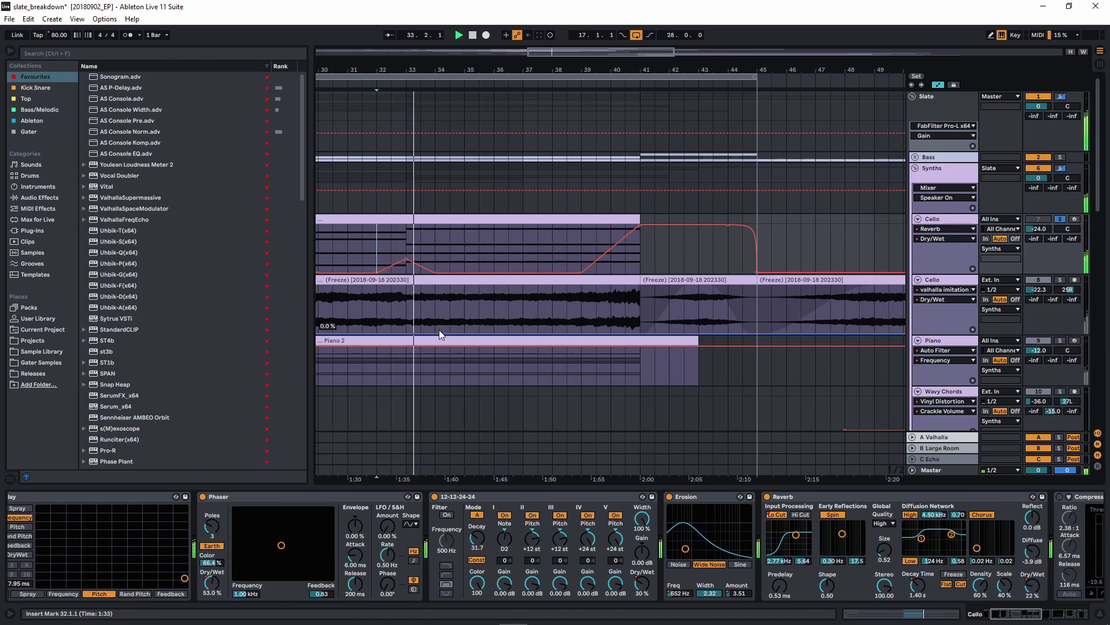
# Play the Reverb build-up from bar 39 and show the Reverb DecayTime automation
pyautogui.click(581, 248)
pyautogui.moveTo(910, 579); pyautogui.dragTo(722, 558)
pyautogui.click(714, 584)
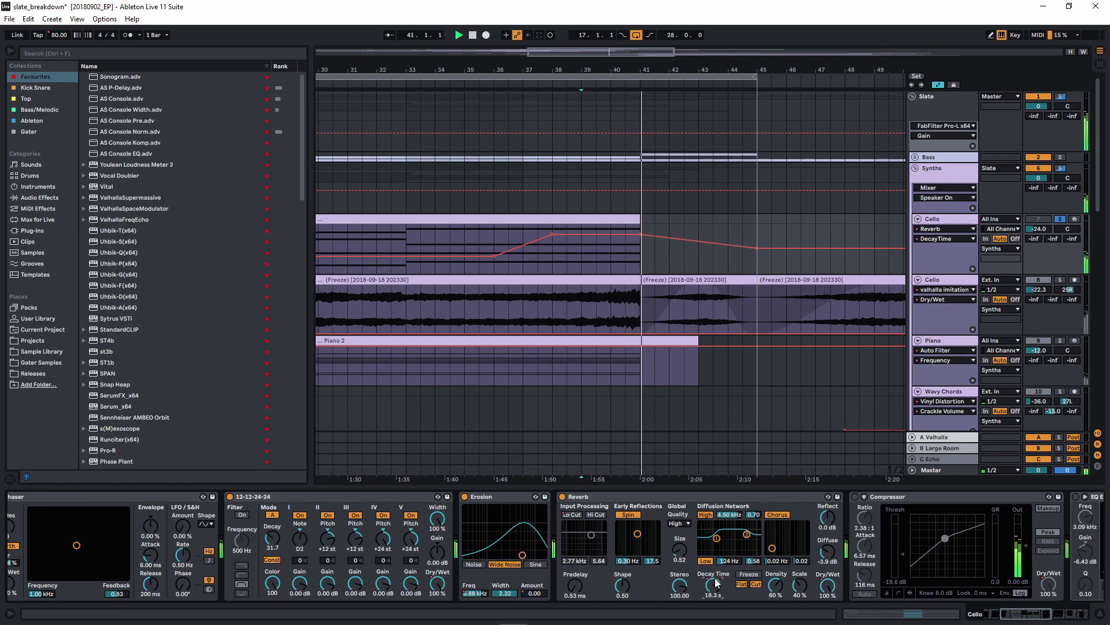
# Switch on the Cello MIDI track's Compressor and play the track from bar 37.1.1
pyautogui.moveTo(551, 235)
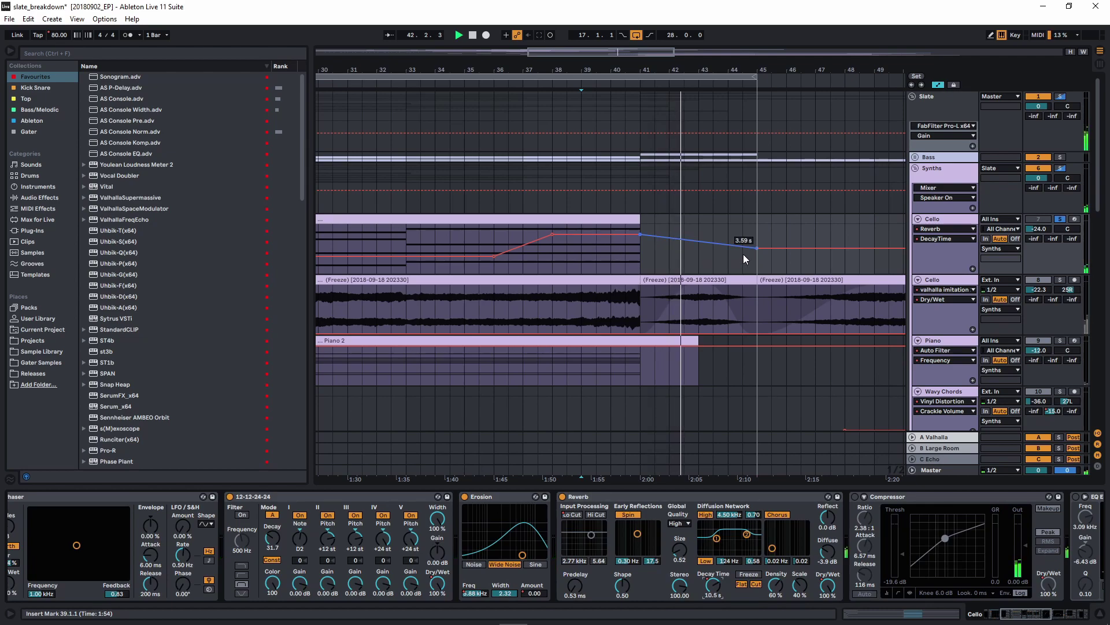
pyautogui.hscroll(2, 671, 593)
pyautogui.hscroll(3, 670, 593)
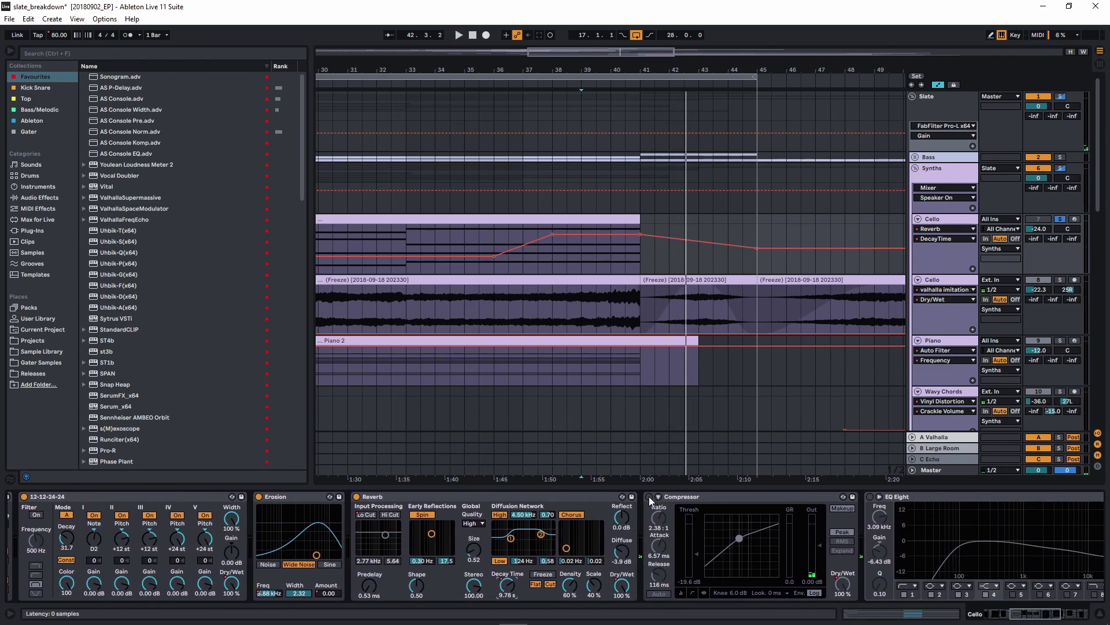
pyautogui.click(649, 496)
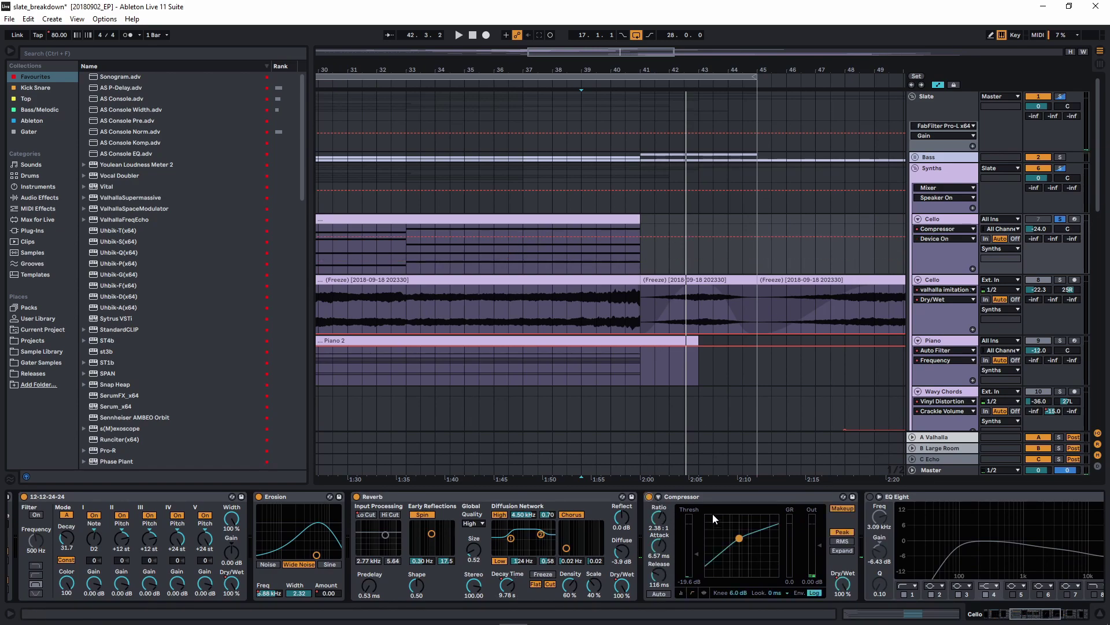
pyautogui.click(523, 260)
pyautogui.press('space')
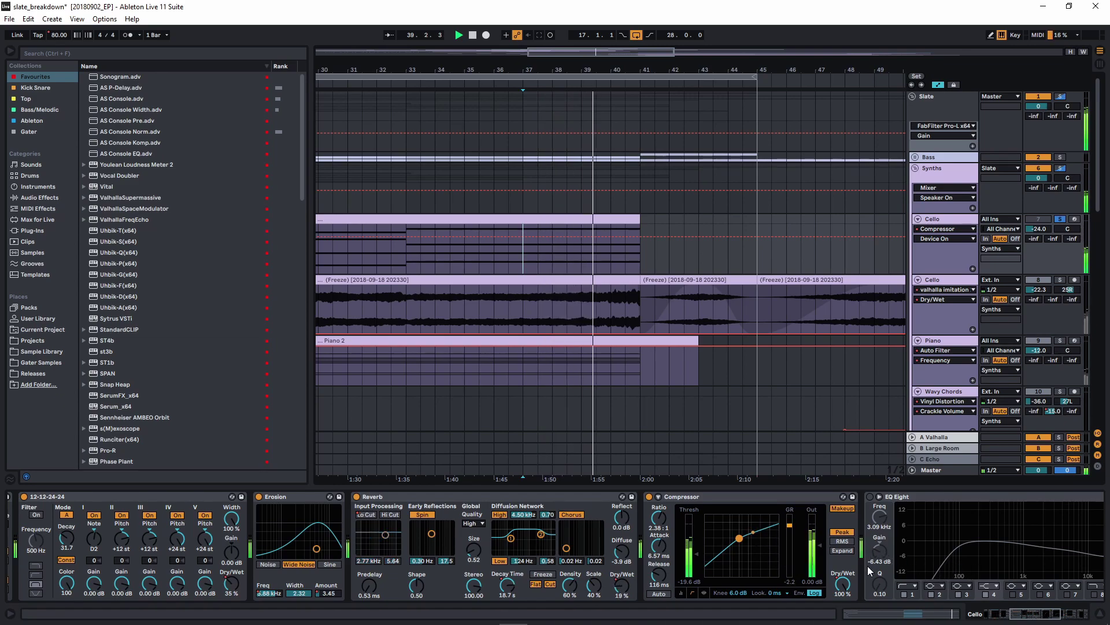
# Stop playback and switch on the Cello's EQ Eight
pyautogui.press('space')
pyautogui.scroll(-3, 643, 532)
pyautogui.click(709, 497)
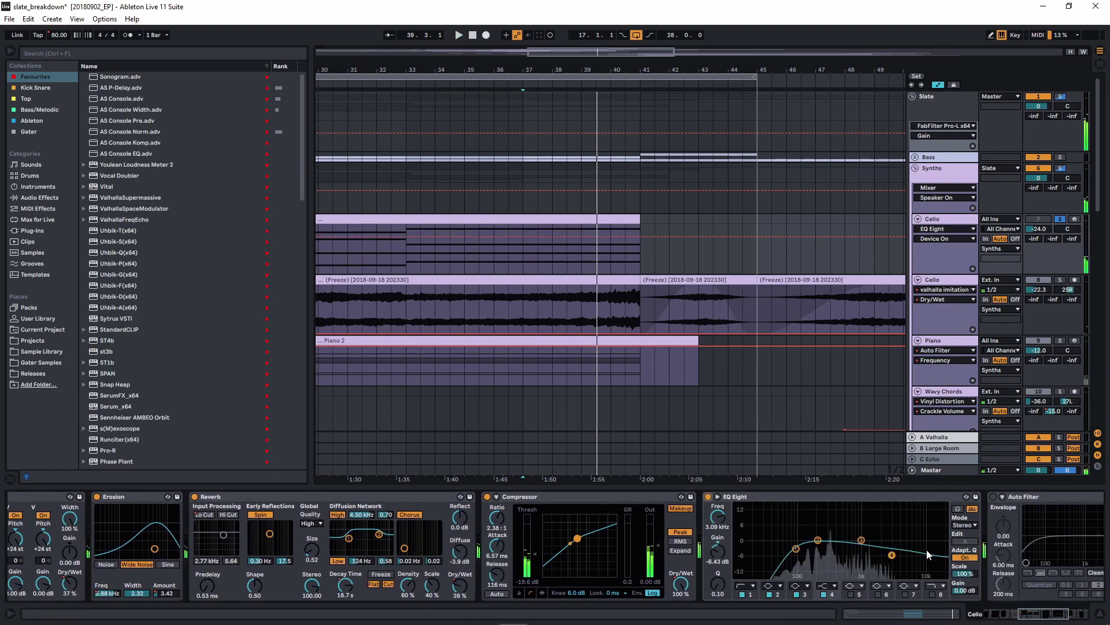
pyautogui.scroll(-3, 752, 553)
pyautogui.hscroll(2, 609, 543)
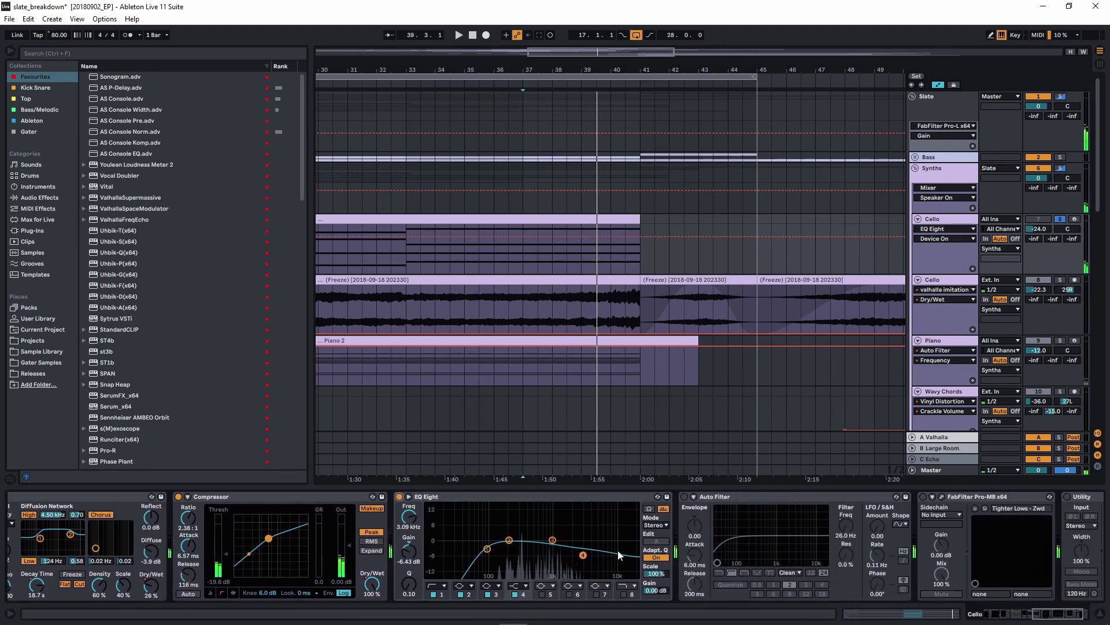
# Switch on the Cello's Auto Filter, show its Frequency automation and listen to the sweep leading into bar 33
pyautogui.click(842, 519)
pyautogui.hscroll(-2, 526, 324)
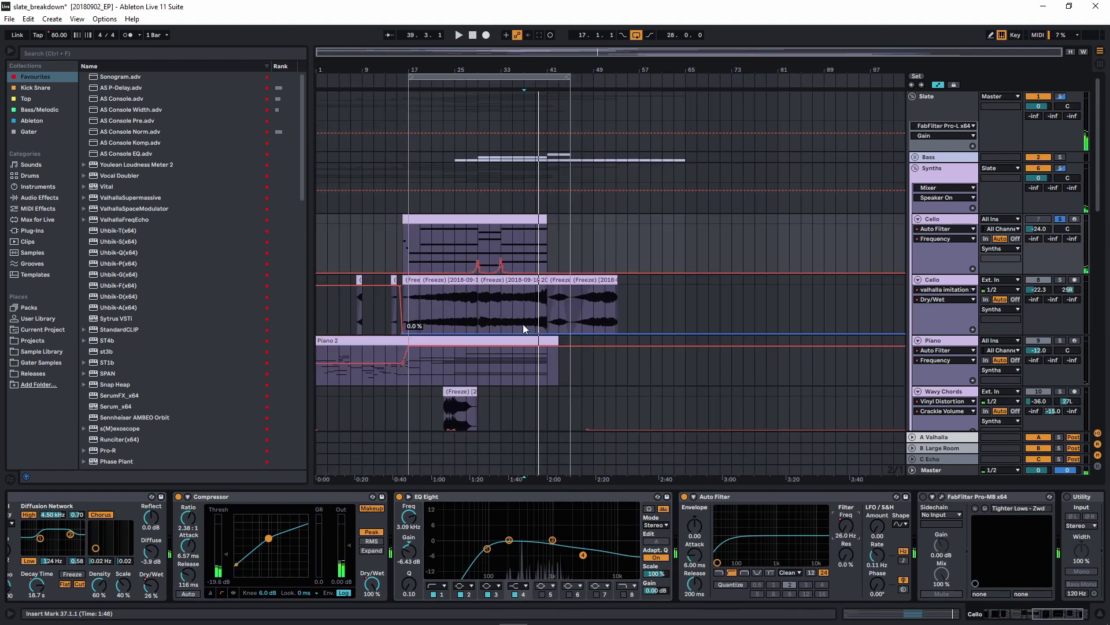
pyautogui.click(426, 242)
pyautogui.press('space')
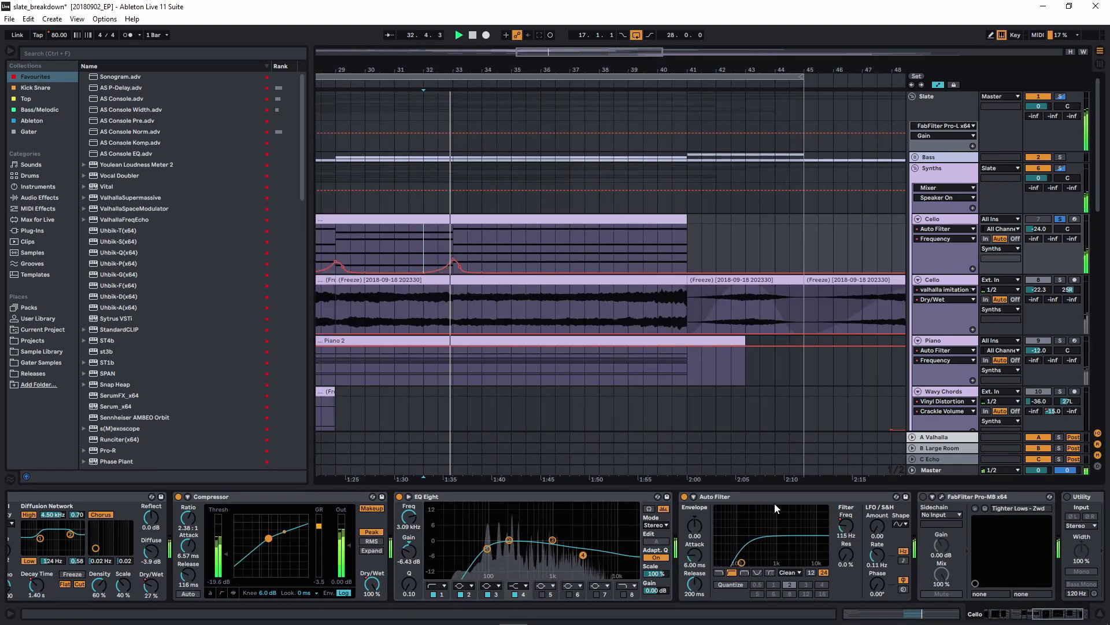
pyautogui.press('space')
# Switch on the Cello's FabFilter Pro-MB and view its low-mid compression band in the plug-in window
pyautogui.click(924, 496)
pyautogui.click(942, 497)
pyautogui.moveTo(541, 86); pyautogui.dragTo(527, 88)
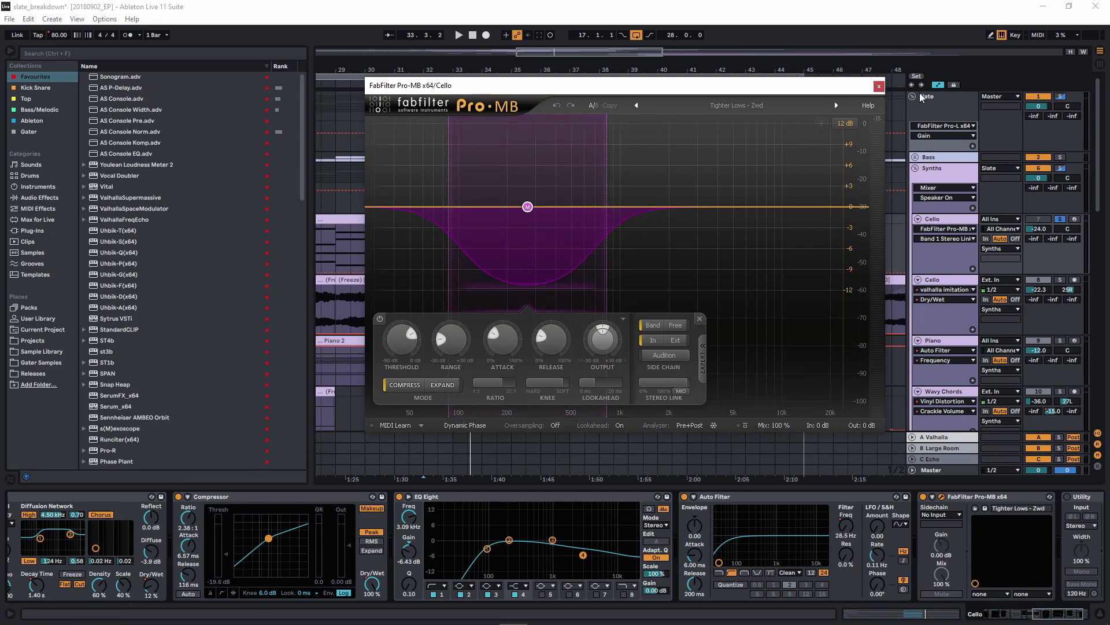
pyautogui.click(879, 88)
# Switch on the Cello's Utility and place the insert marker at bar 33.1.1
pyautogui.scroll(-2, 893, 505)
pyautogui.click(965, 497)
pyautogui.click(465, 263)
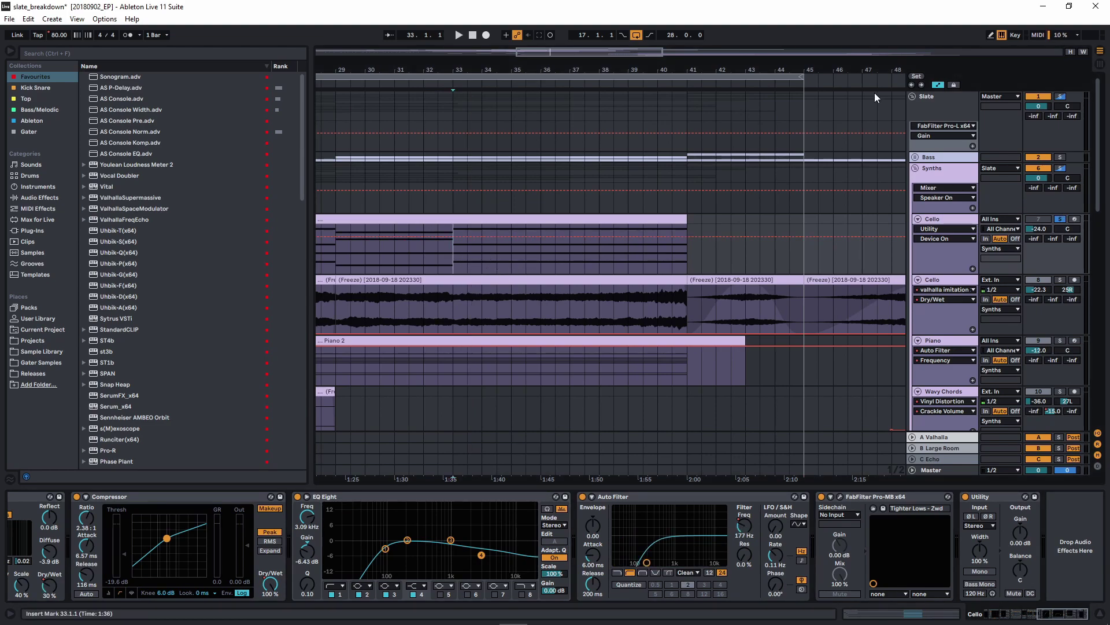
# Solo the frozen Cello audio track and look over its clips from bar 8 through bar 20
pyautogui.hscroll(-10, 436, 289)
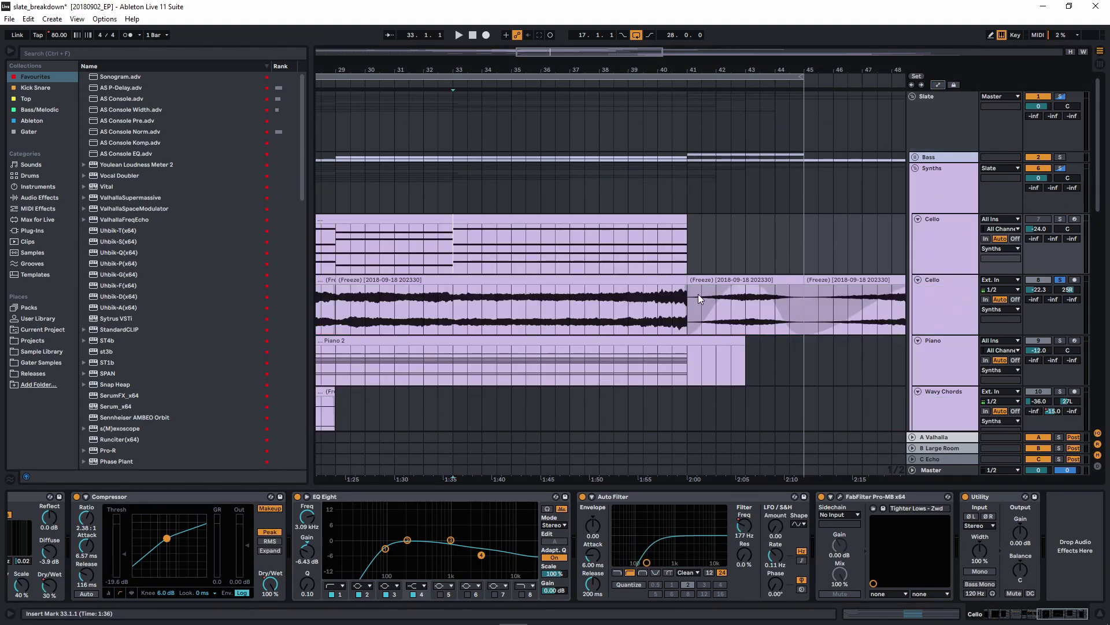
pyautogui.click(435, 289)
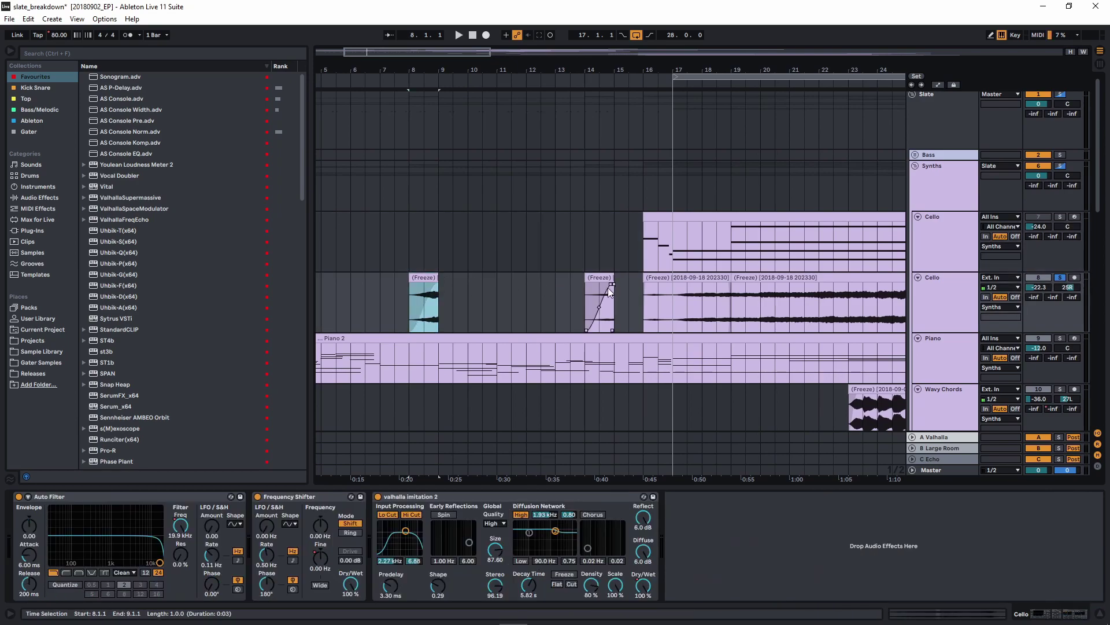
pyautogui.hscroll(4, 521, 326)
pyautogui.click(521, 327)
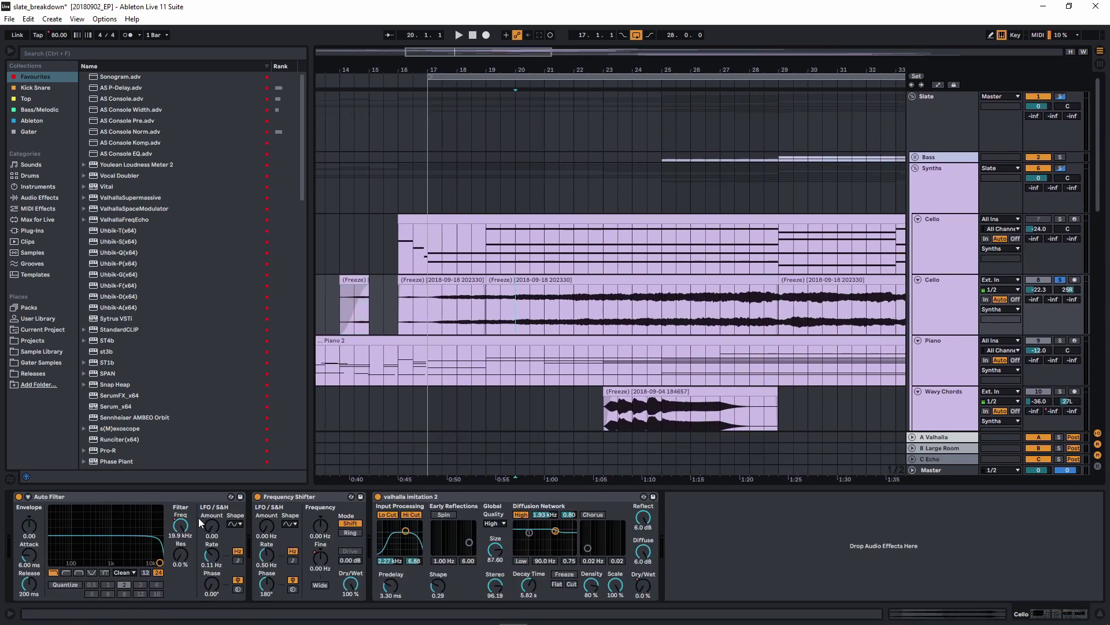
# Show the frozen Cello's Auto Filter Frequency automation and select bars 41 to 45
pyautogui.press('a')
pyautogui.hscroll(8, 547, 324)
pyautogui.moveTo(553, 283); pyautogui.dragTo(664, 300)
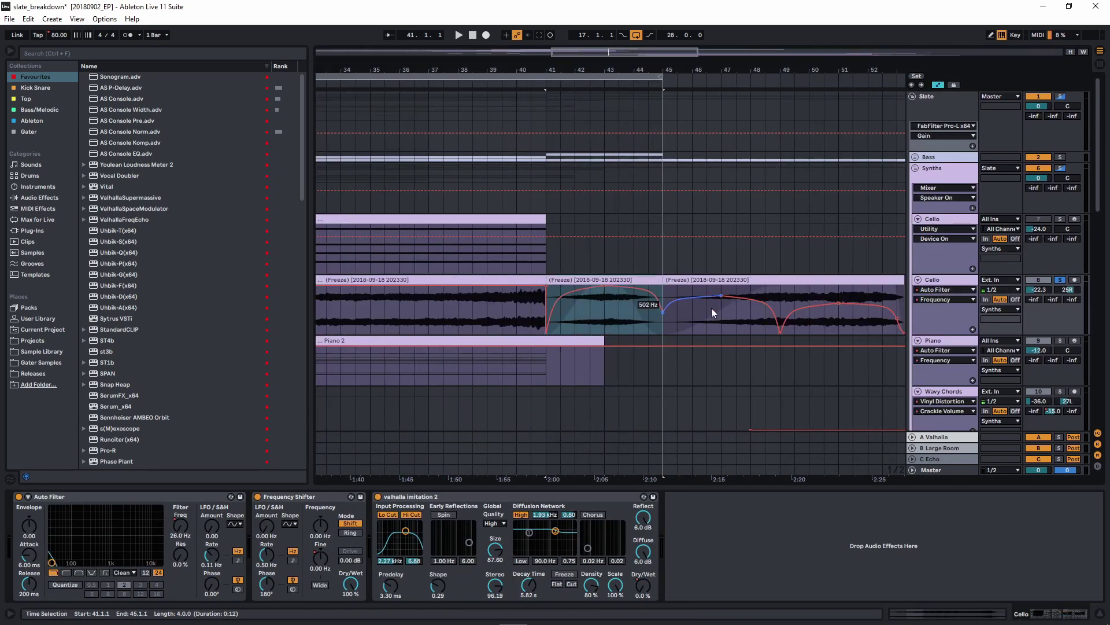
# Show the Frequency Shifter's Fine automation on the frozen Cello and play its pitch bend from bar 45.1.1
pyautogui.click(319, 554)
pyautogui.scroll(-5, 570, 366)
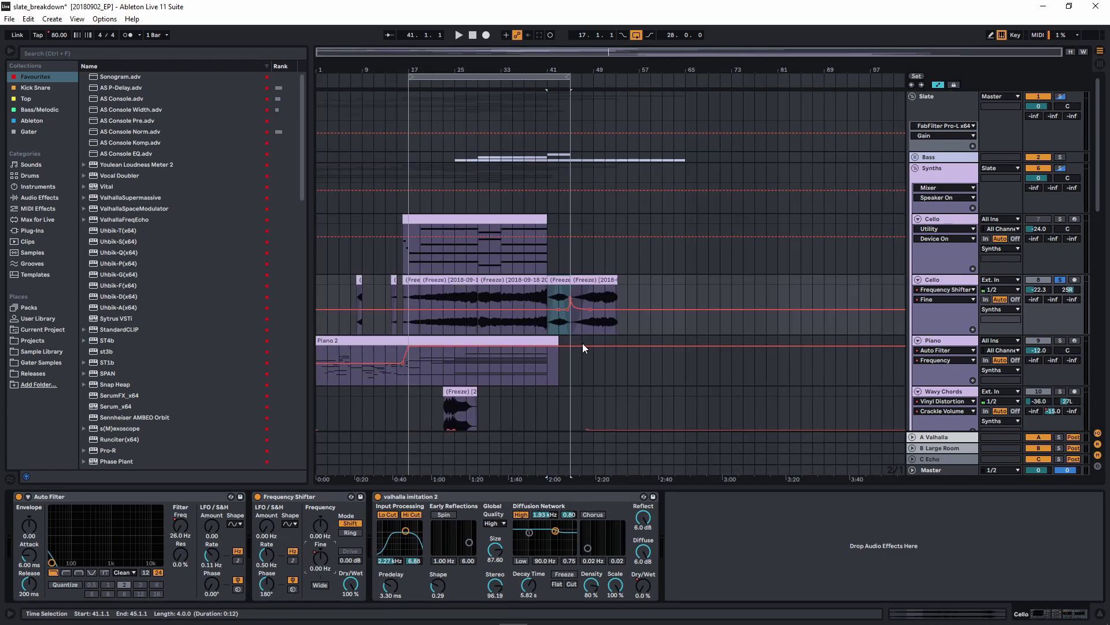
pyautogui.scroll(5, 581, 342)
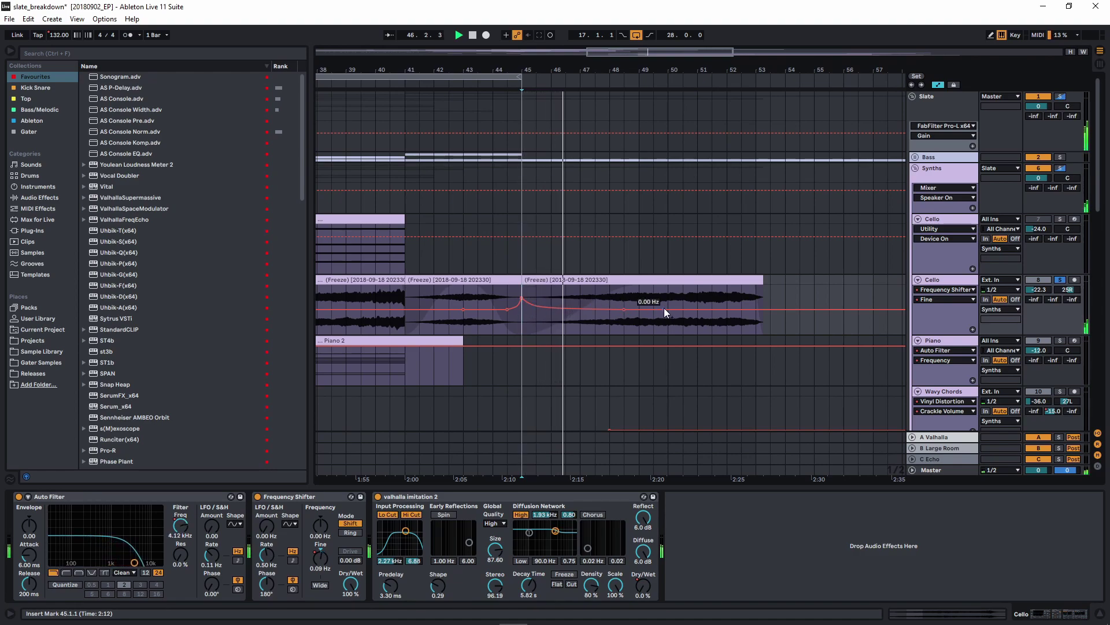
pyautogui.press('space')
pyautogui.press('space')
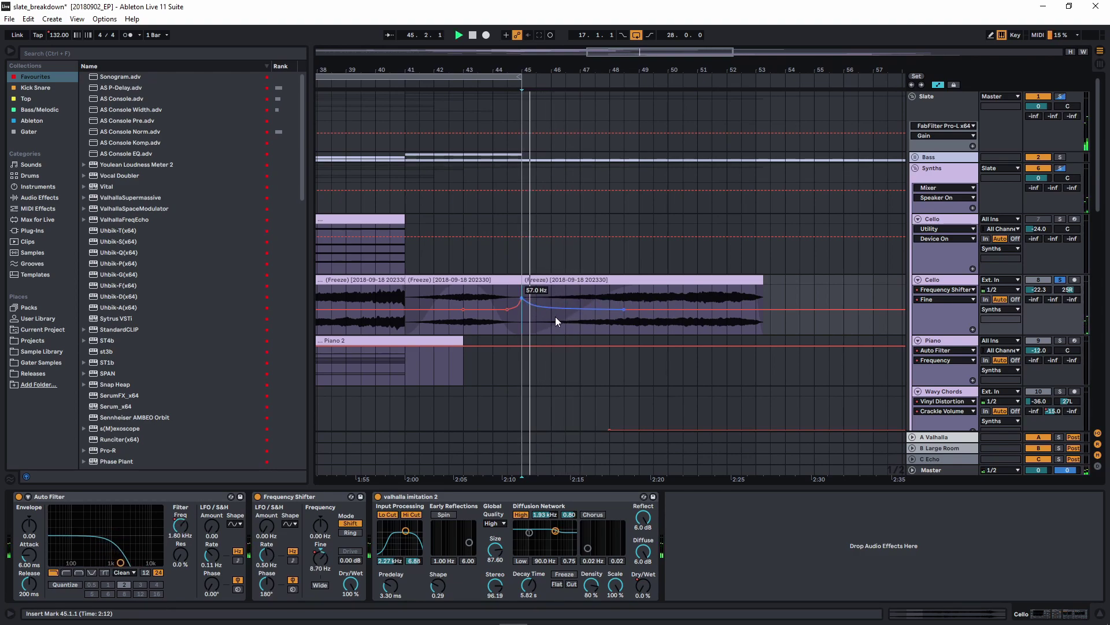
# Show the Dry/Wet automation of the valhalla imitation 2 reverb and examine it around the short clips before bar 16
pyautogui.click(645, 587)
pyautogui.scroll(-5, 732, 365)
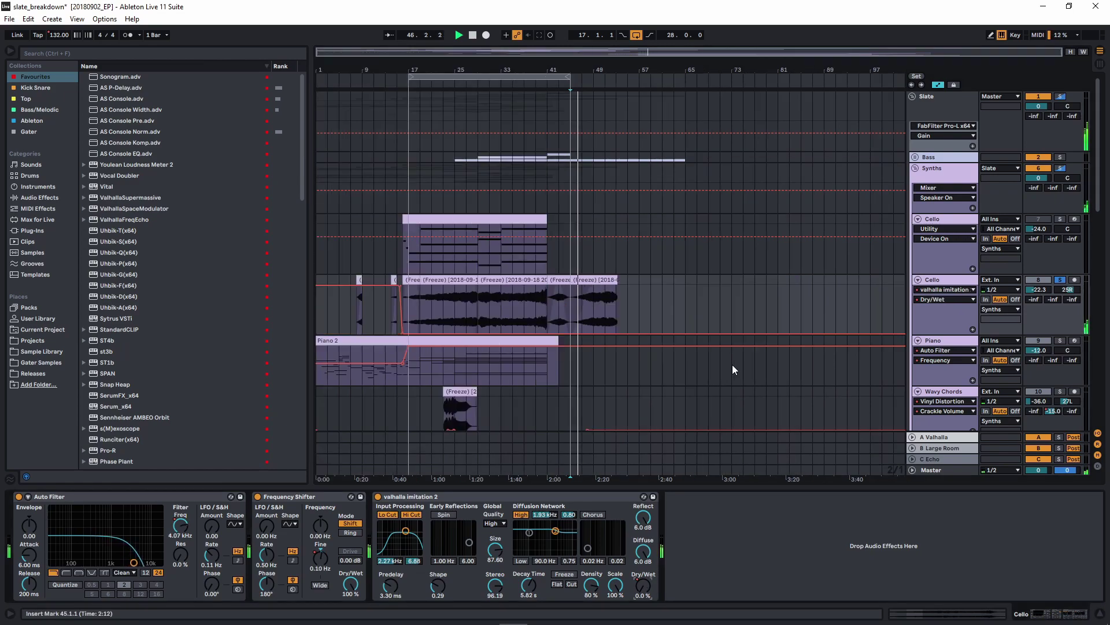
pyautogui.scroll(5, 394, 345)
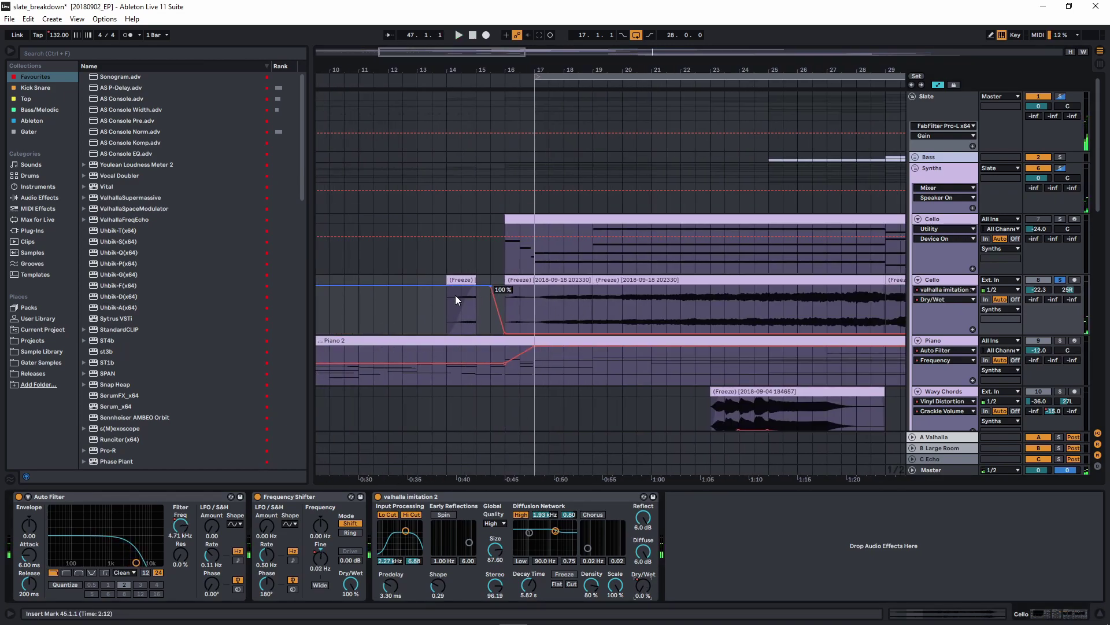
pyautogui.scroll(-5, 456, 296)
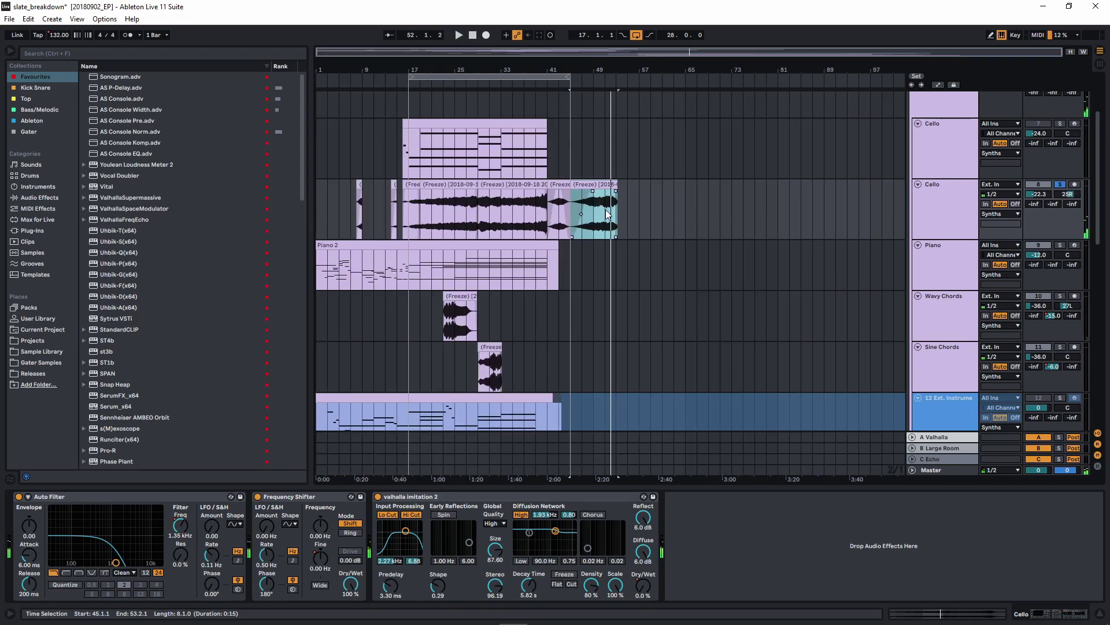
# Select the Wavy Chords and Sine Chords clips together from bar 23.1.1 to 33.3.1
pyautogui.scroll(-2, 605, 209)
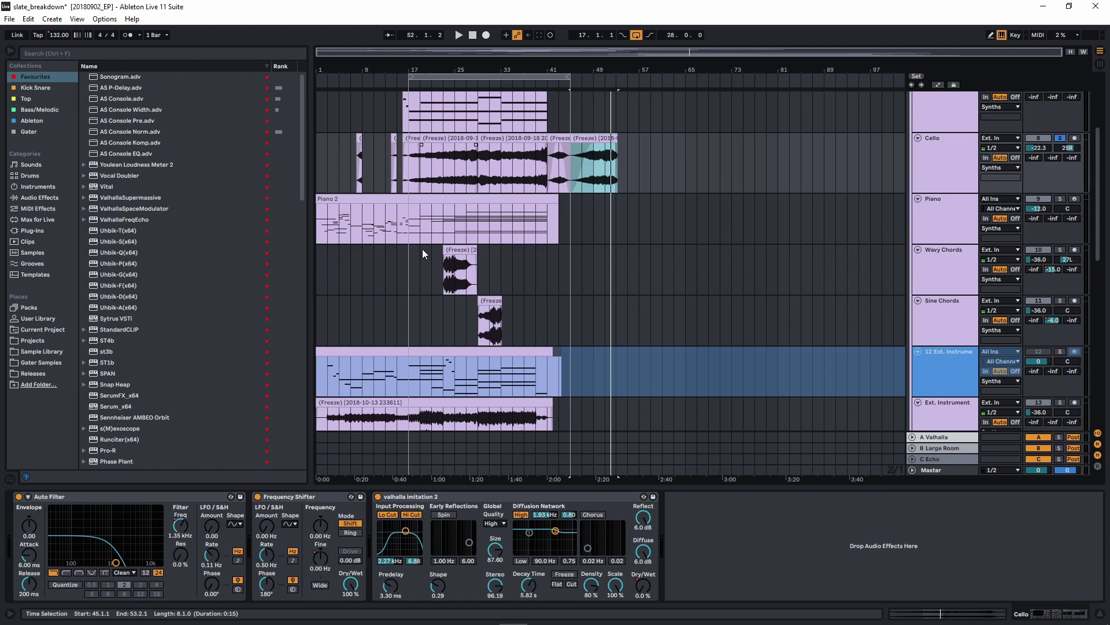
pyautogui.scroll(2, 466, 244)
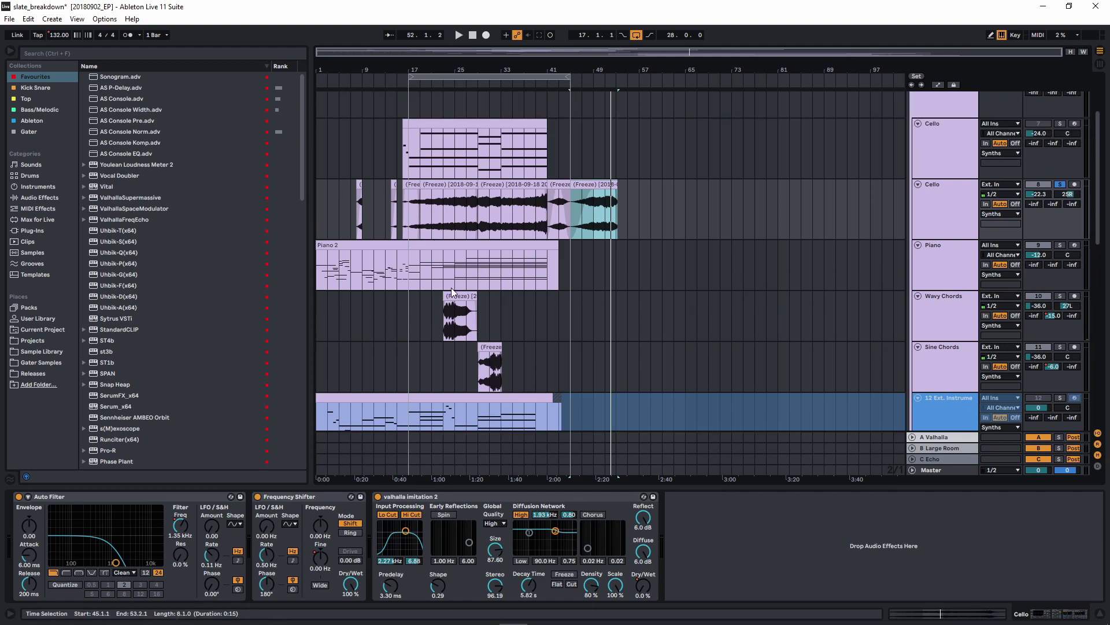
pyautogui.scroll(5, 451, 288)
pyautogui.scroll(-3, 452, 288)
pyautogui.moveTo(408, 256); pyautogui.dragTo(745, 324)
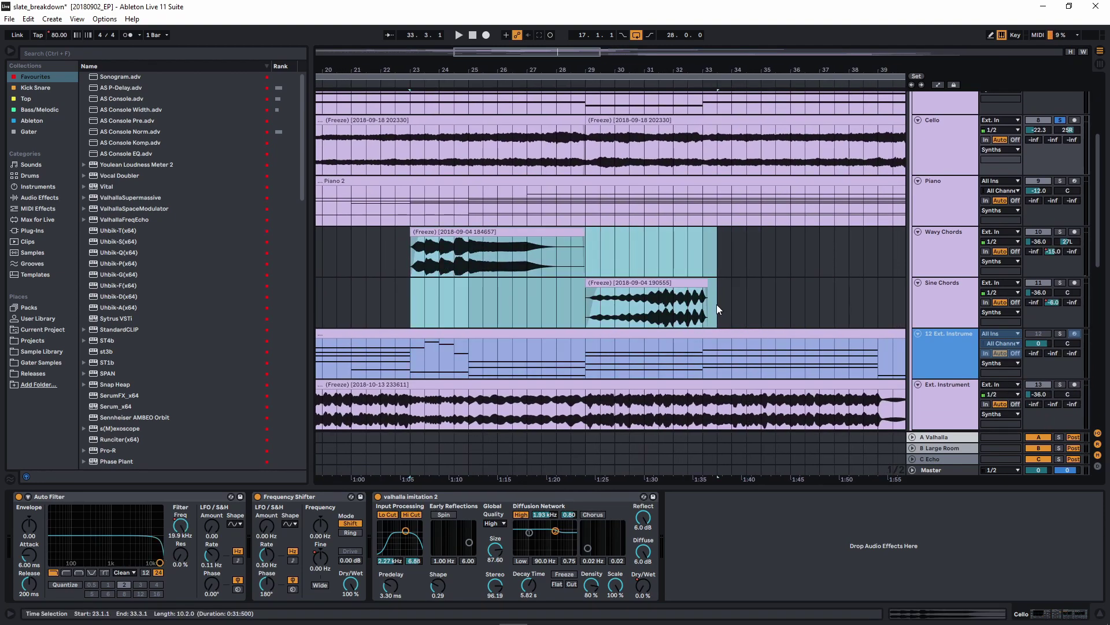
# Open the Wavy Chords device chain, solo the track and play its frozen clip from bar 23.1.1
pyautogui.click(944, 241)
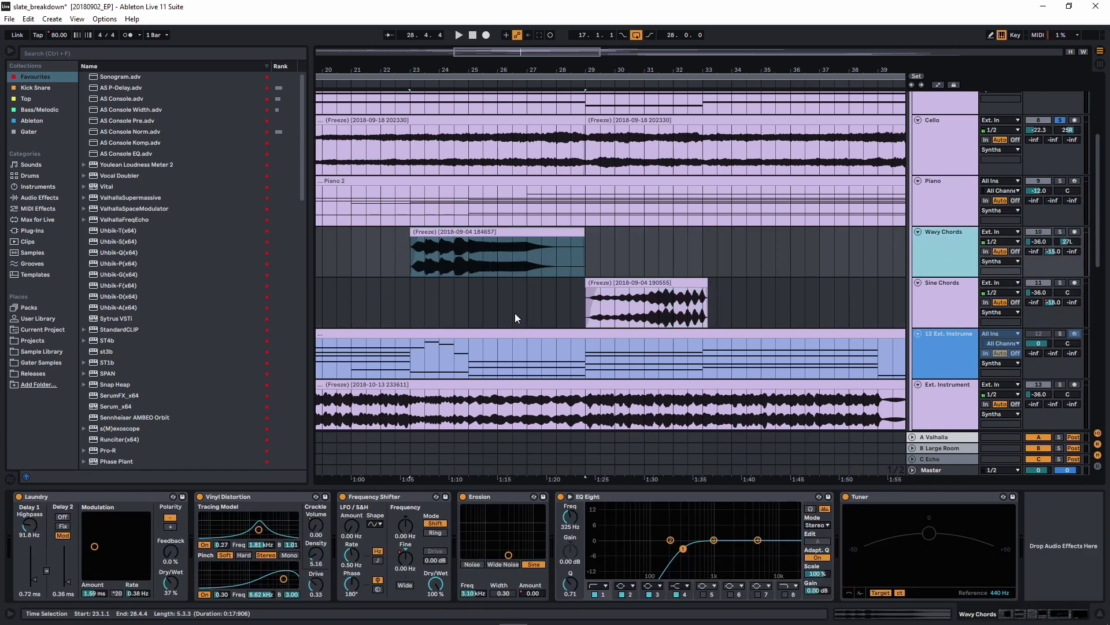
pyautogui.click(444, 231)
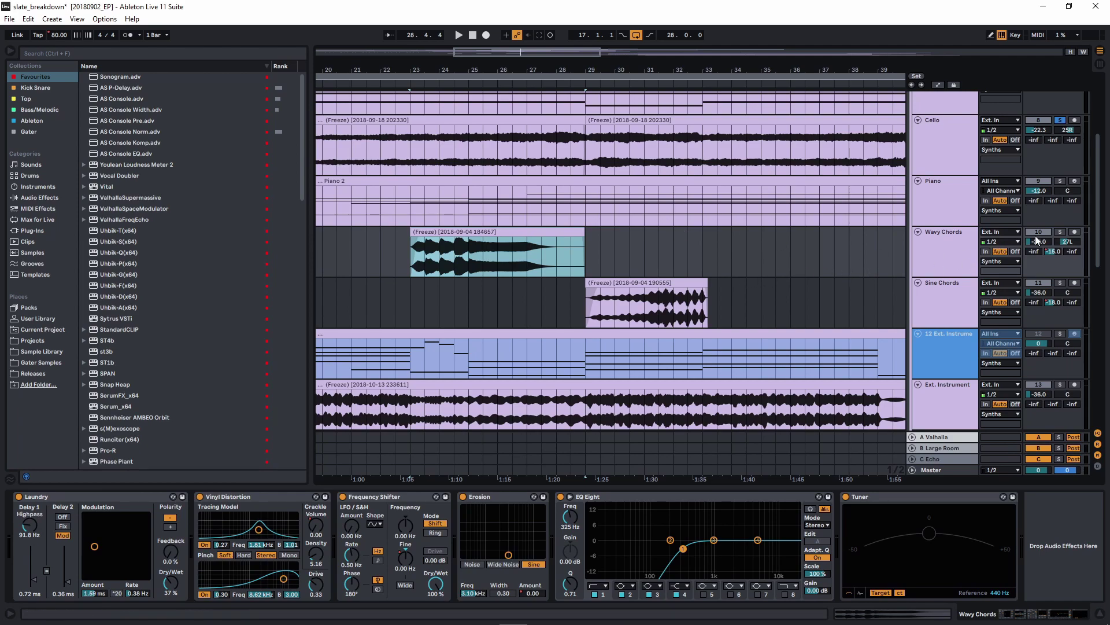
pyautogui.click(1058, 234)
pyautogui.click(438, 229)
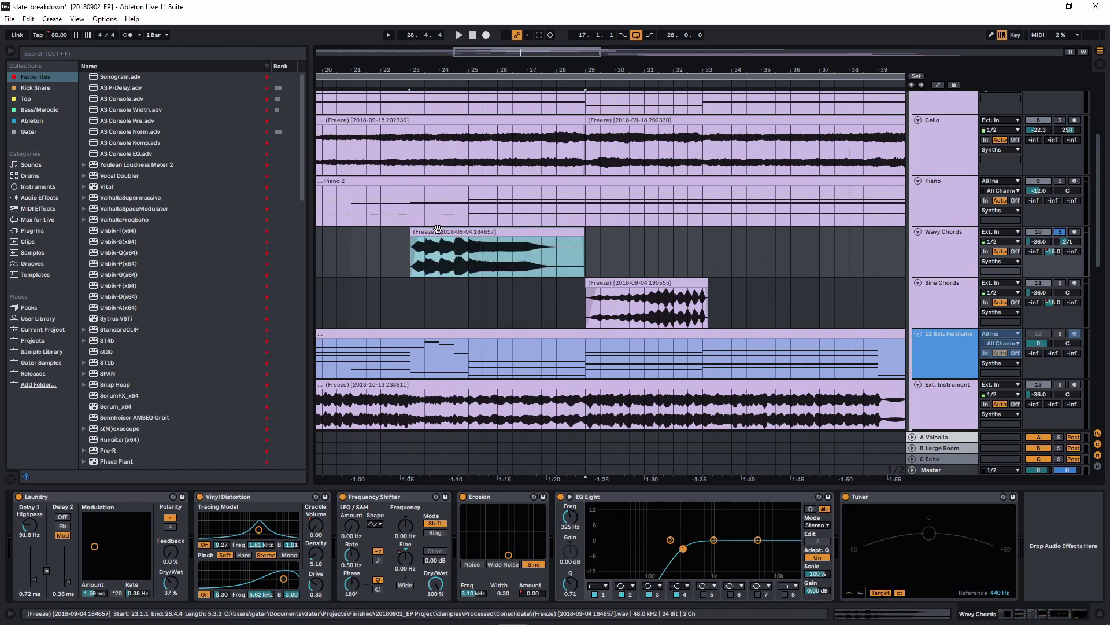
pyautogui.press('space')
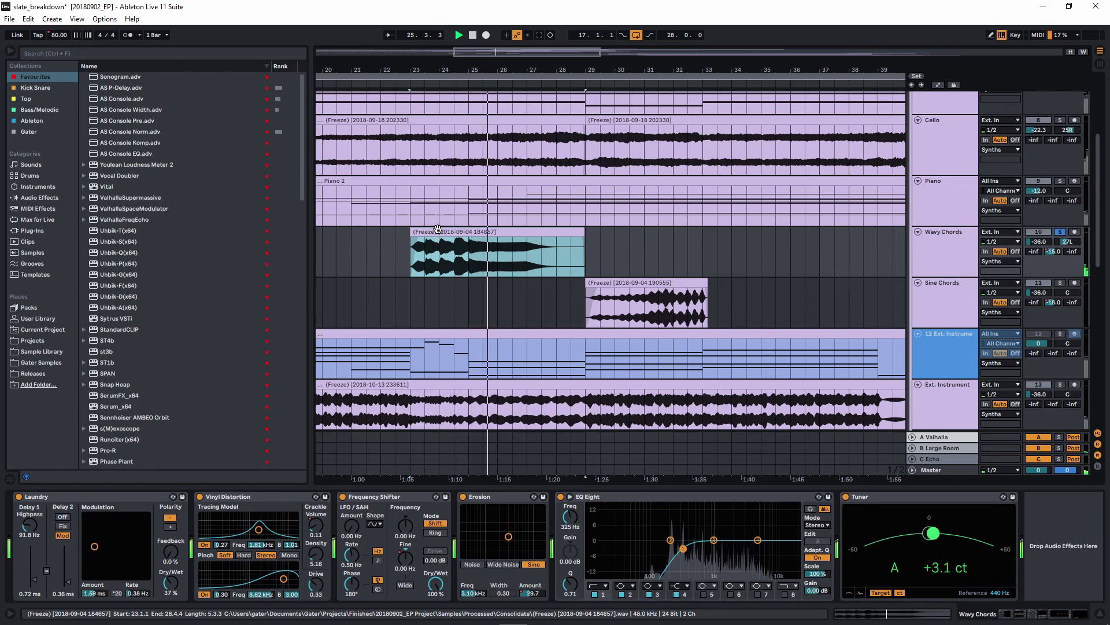
# Group the Wavy Chords effects from Laundry to EQ Eight into a rack and play the clip with the rack bypassed
pyautogui.click(667, 499)
pyautogui.keyDown('shift'); pyautogui.click(134, 497); pyautogui.keyUp('shift')
pyautogui.press('space')
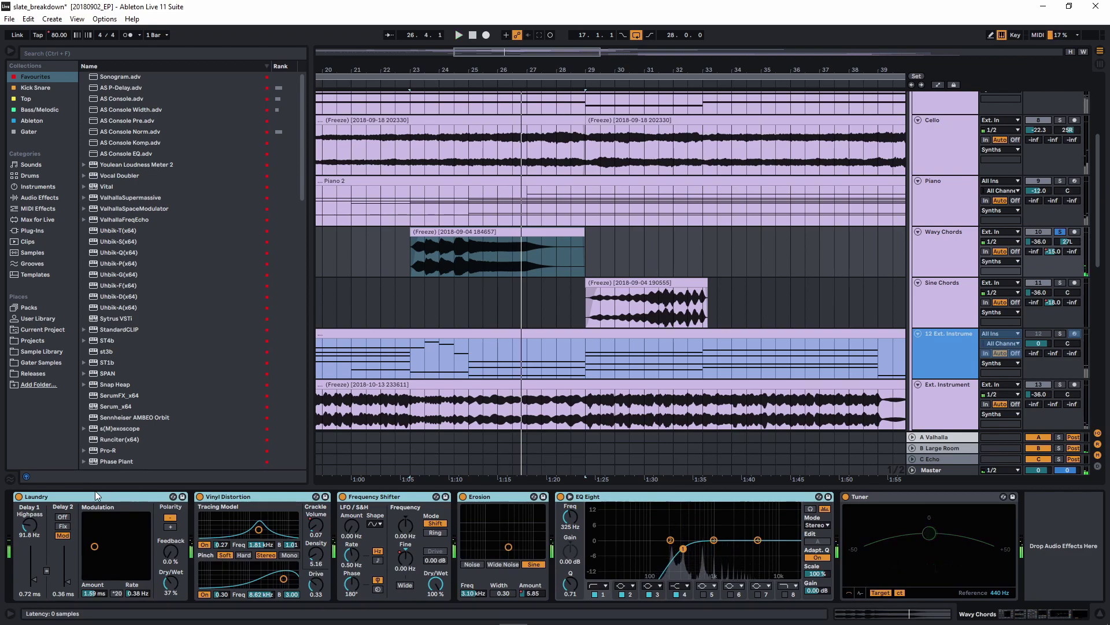
pyautogui.hotkey('ctrl', 'g')
pyautogui.press('space')
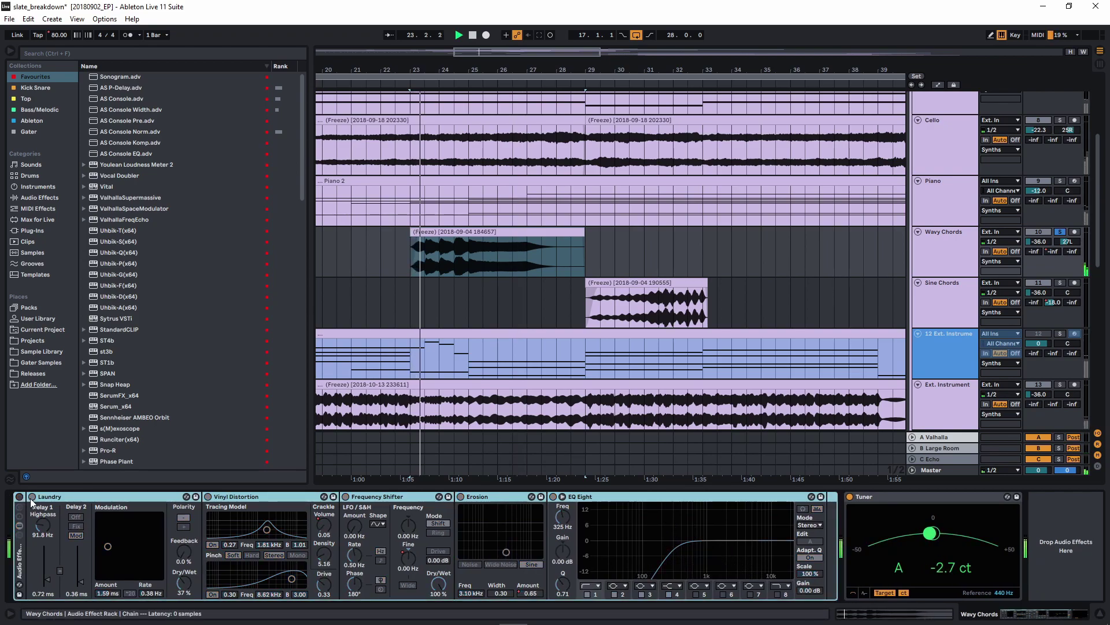
# Turn the rack back on with its individual effects bypassed, and switch on only Laundry
pyautogui.click(75, 498)
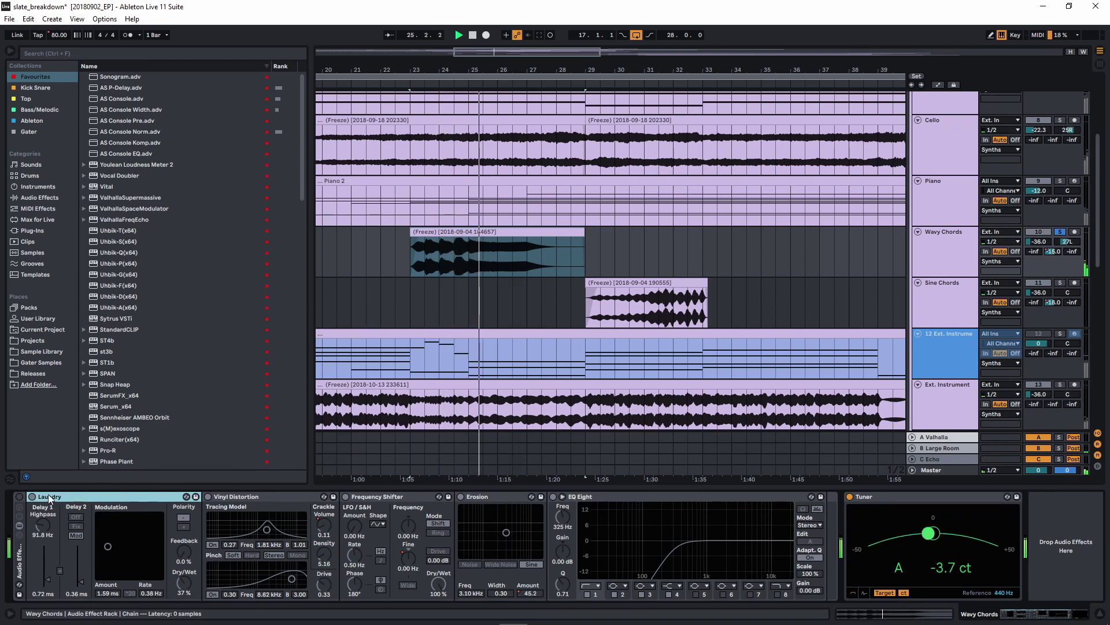
pyautogui.hotkey('ctrl', 'a')
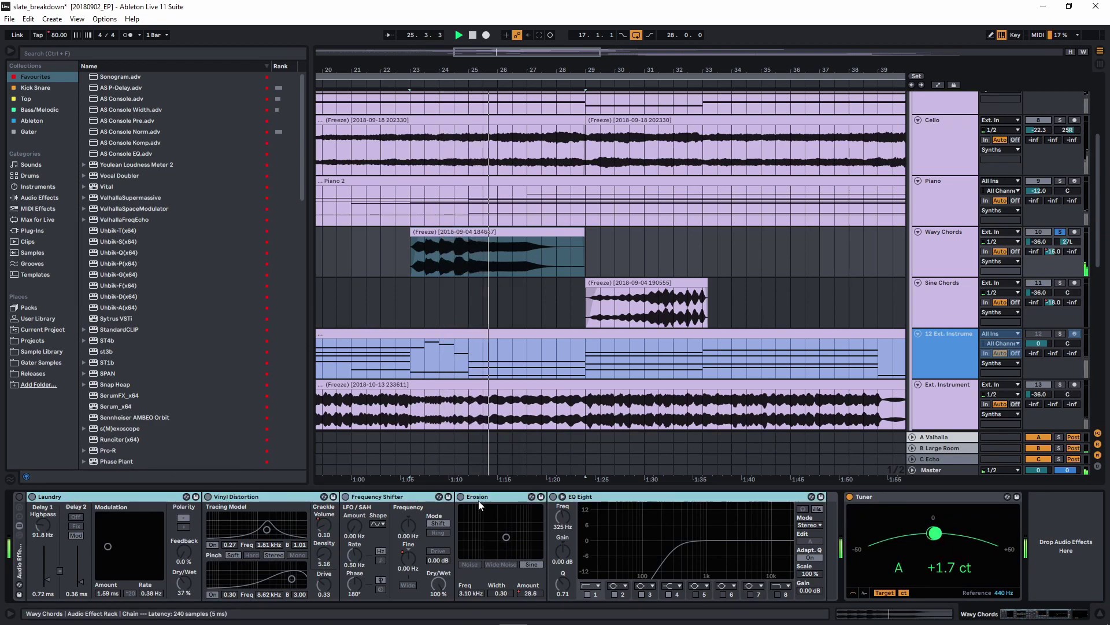
pyautogui.click(19, 496)
pyautogui.click(46, 497)
pyautogui.press('space')
pyautogui.click(32, 497)
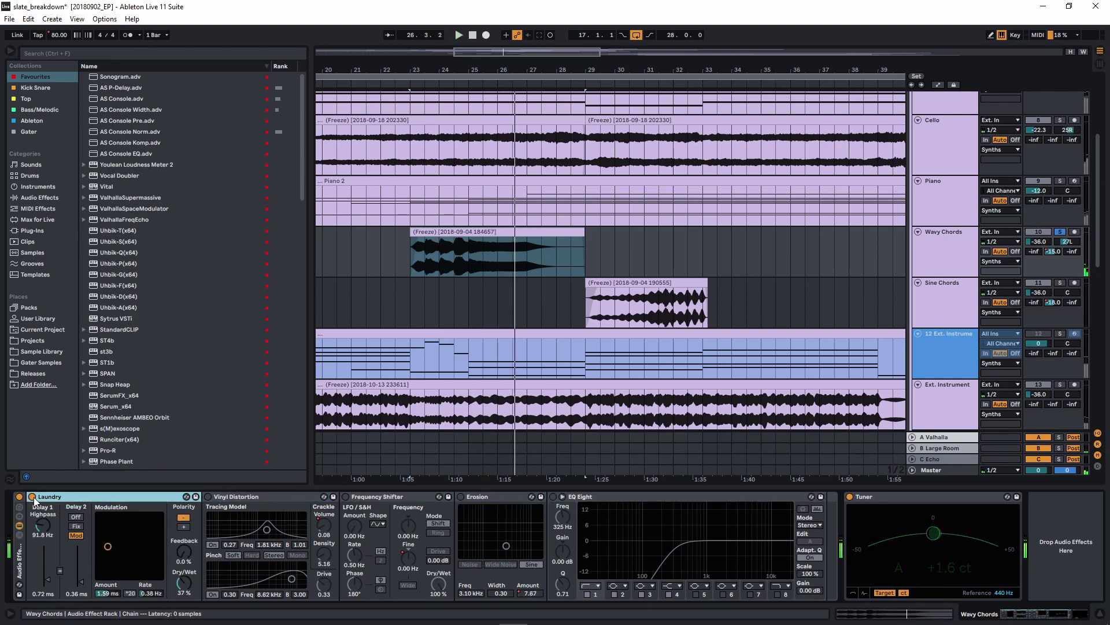
# Play the Wavy Chords through Laundry from bar 25.3.1, switch on Vinyl Distortion and set the start position to bar 24.1.1
pyautogui.click(475, 259)
pyautogui.press('space')
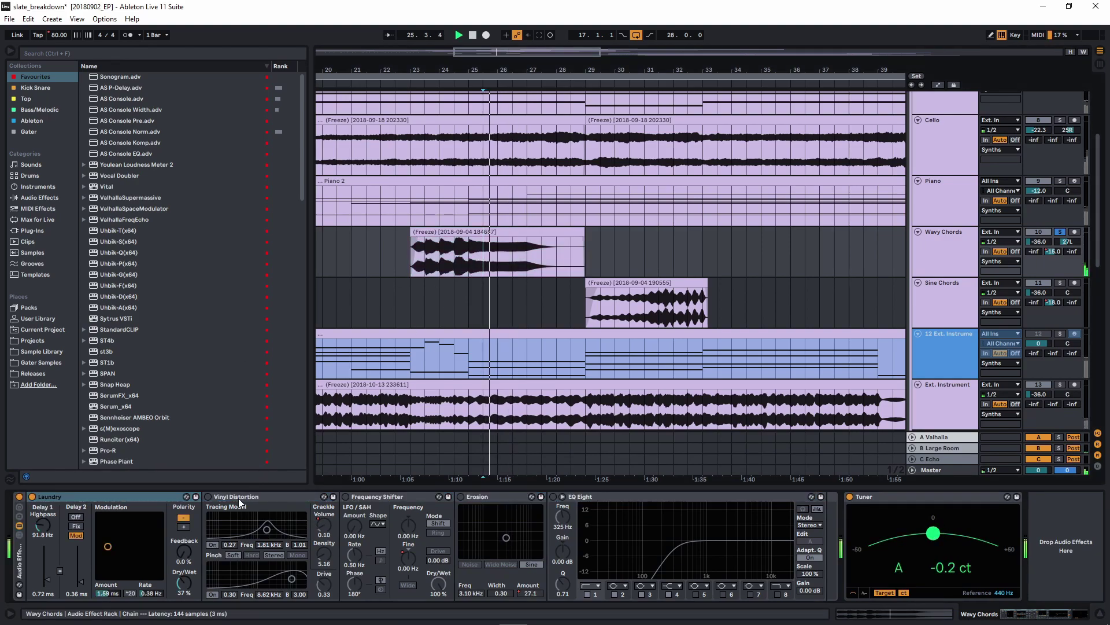
pyautogui.click(207, 496)
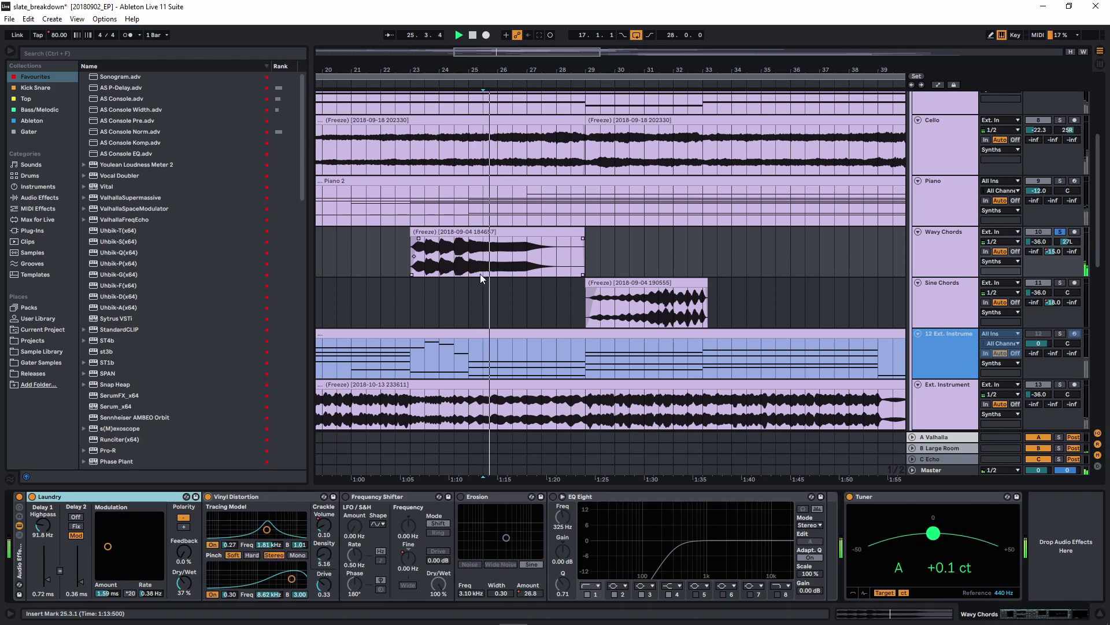
pyautogui.click(432, 269)
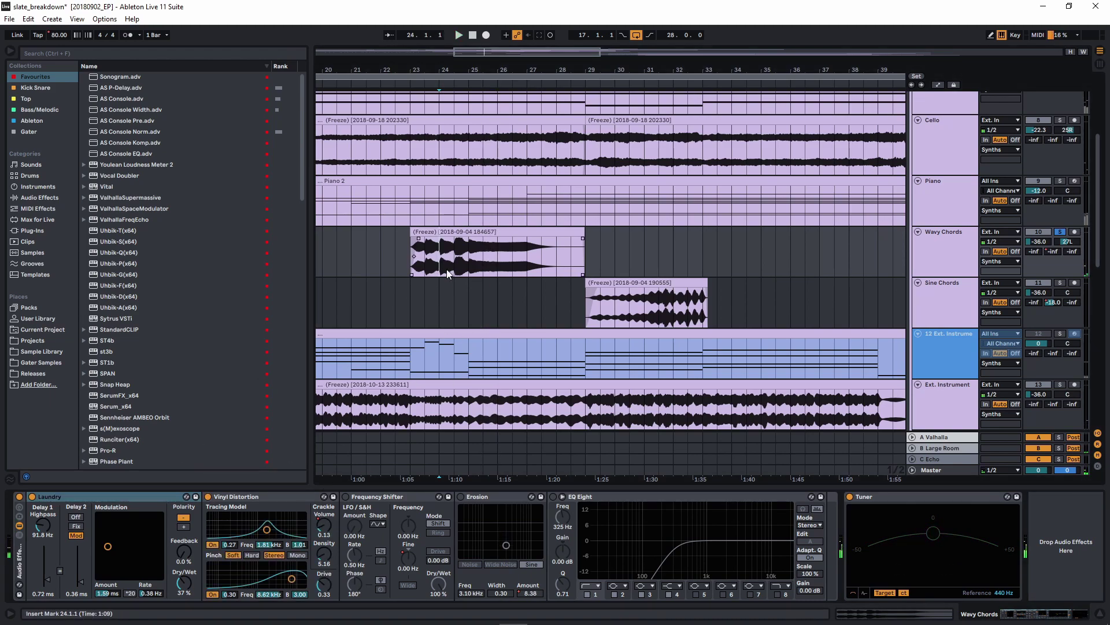
# Switch on the Frequency Shifter and show its Fine frequency automation on the Wavy Chords track
pyautogui.click(346, 496)
pyautogui.click(411, 545)
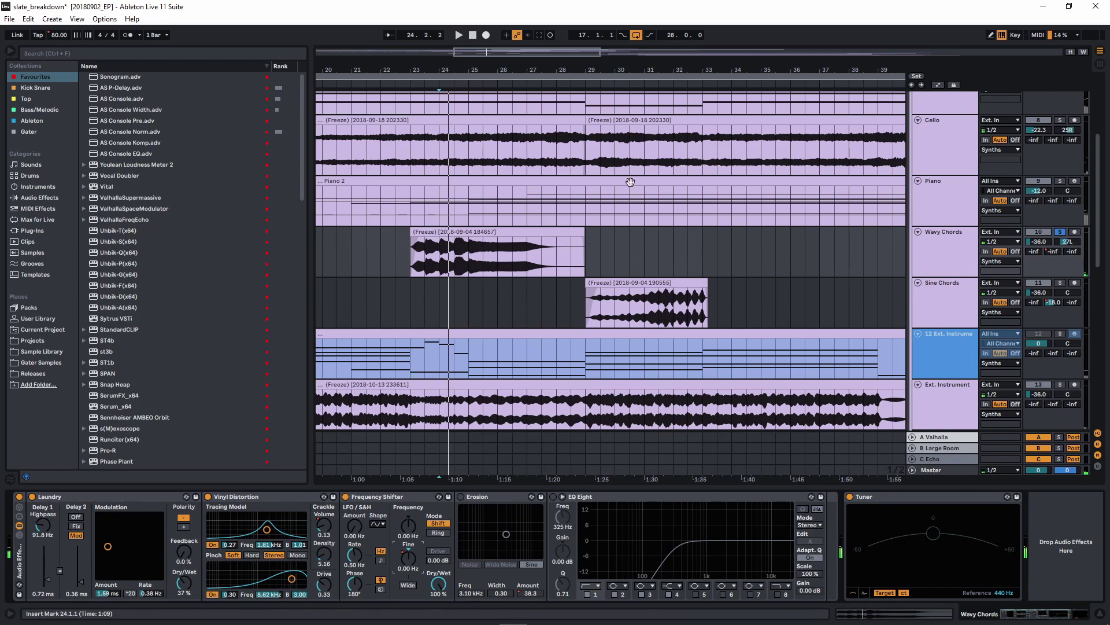
pyautogui.click(937, 84)
pyautogui.keyDown('ctrl'); pyautogui.scroll(5, 412, 265); pyautogui.keyUp('ctrl')
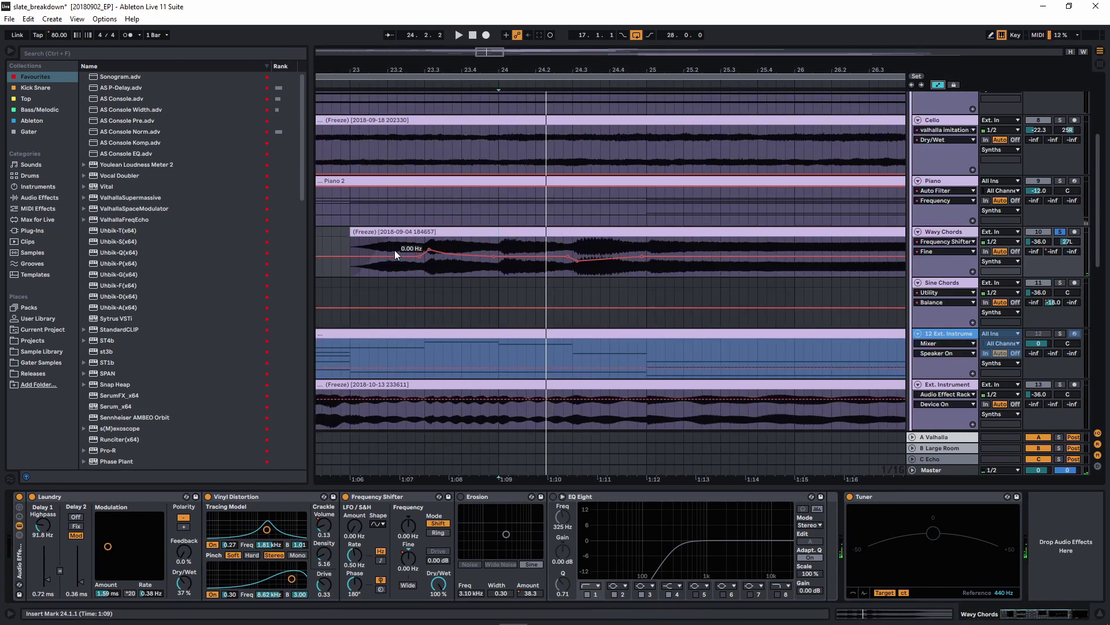
# Play the frequency bends from bars 24.3.1 and 23.3.1, comparing with the 24.3.1 dip point removed and restored
pyautogui.press('space')
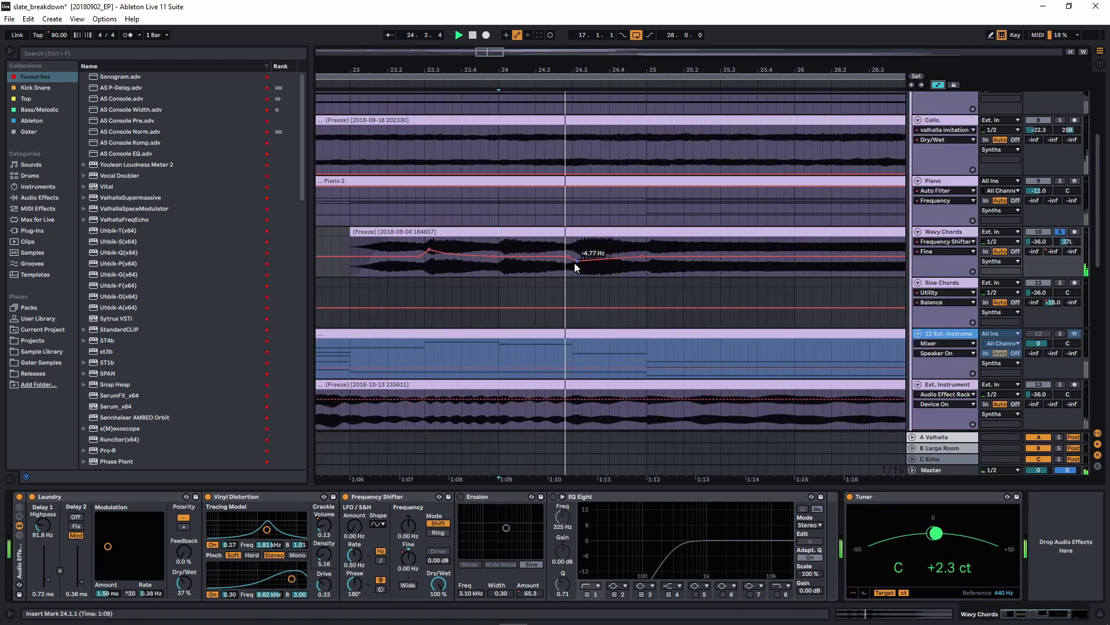
pyautogui.click(575, 248)
pyautogui.press('space')
pyautogui.press('space')
pyautogui.click(577, 262)
pyautogui.press('space')
pyautogui.press('space')
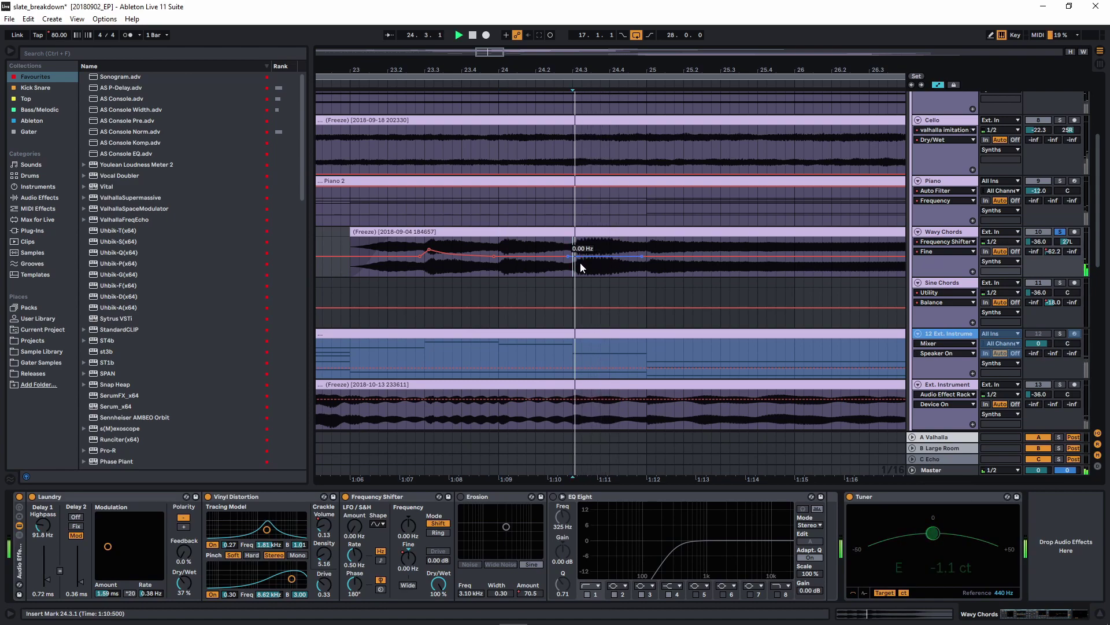
pyautogui.hotkey('ctrl', 'z')
pyautogui.click(429, 250)
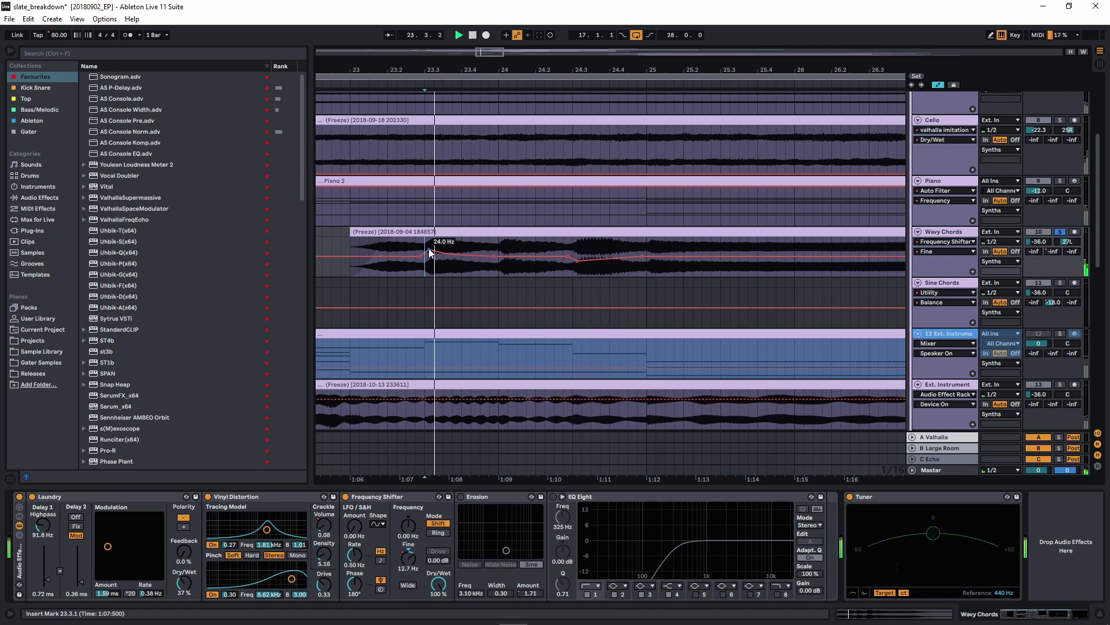
pyautogui.press('space')
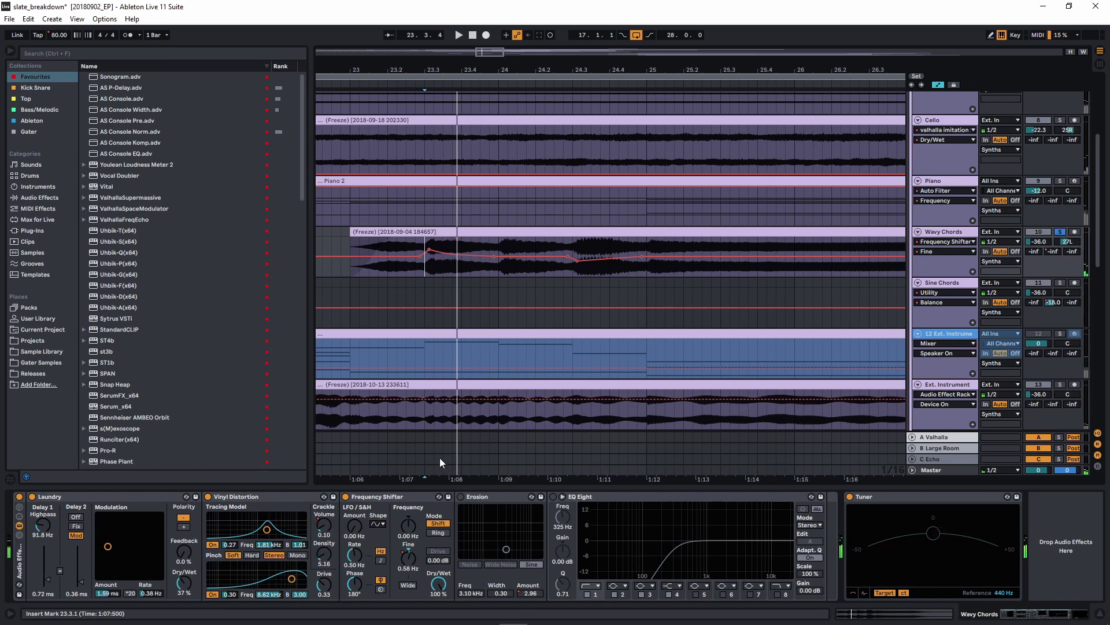
# Switch on Erosion and EQ Eight and play the Wavy Chords through the full effect chain
pyautogui.click(462, 496)
pyautogui.click(553, 496)
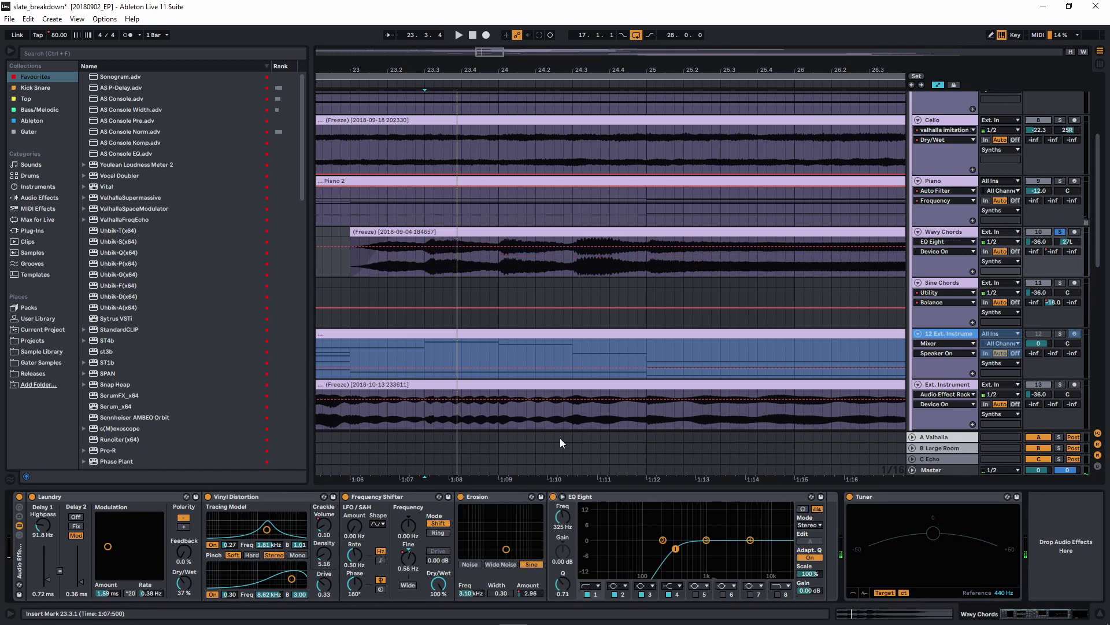
pyautogui.press('space')
pyautogui.scroll(-5, 537, 287)
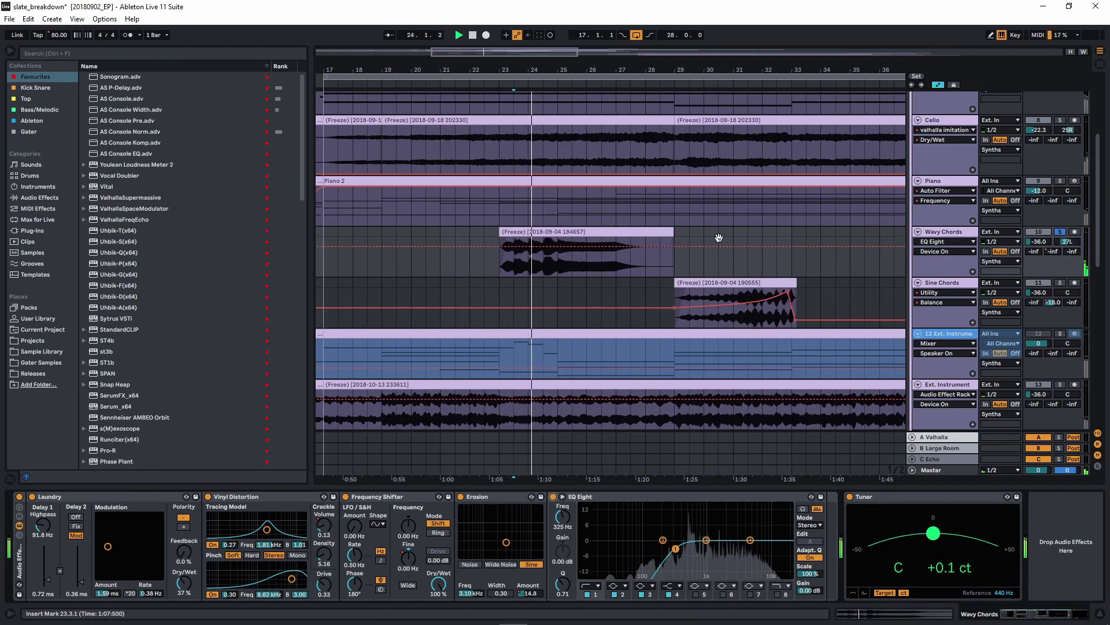
pyautogui.press('space')
# Hide the automation, solo the Sine Chords track and play its frozen clip from bar 29 while viewing its devices
pyautogui.click(938, 85)
pyautogui.click(684, 282)
pyautogui.click(1061, 281)
pyautogui.press('space')
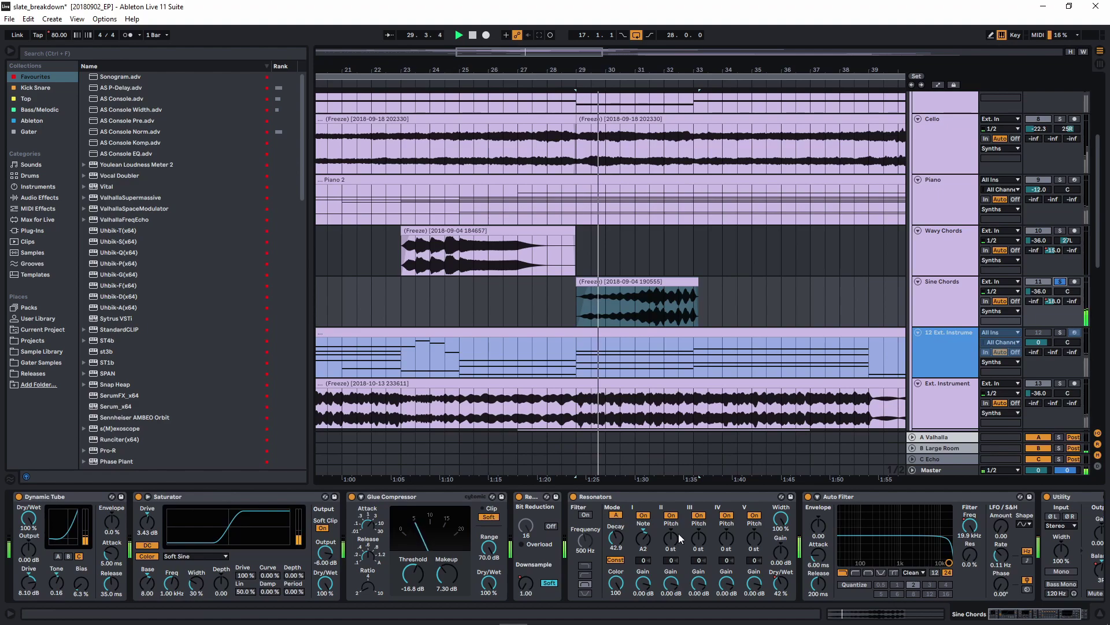
pyautogui.hscroll(2, 931, 547)
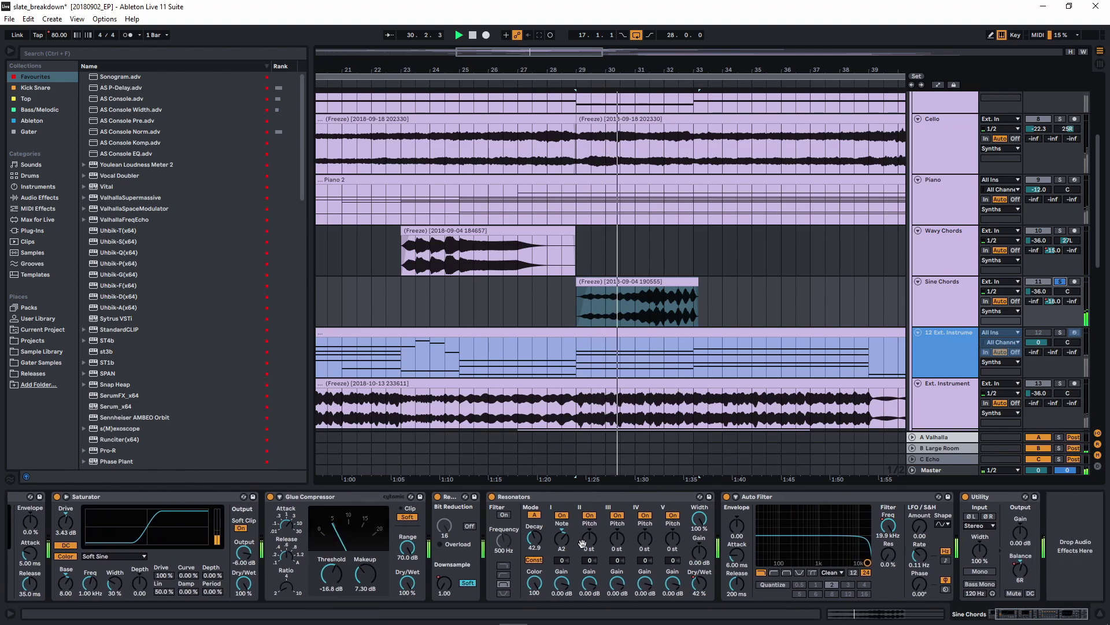
pyautogui.hscroll(-2, 445, 546)
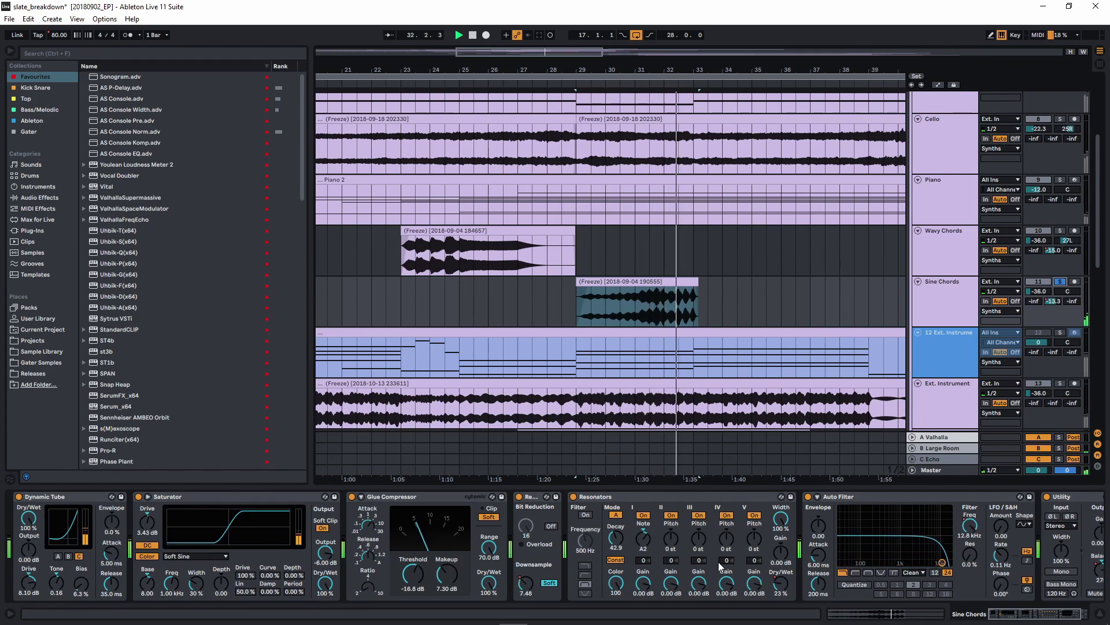
pyautogui.hscroll(2, 718, 561)
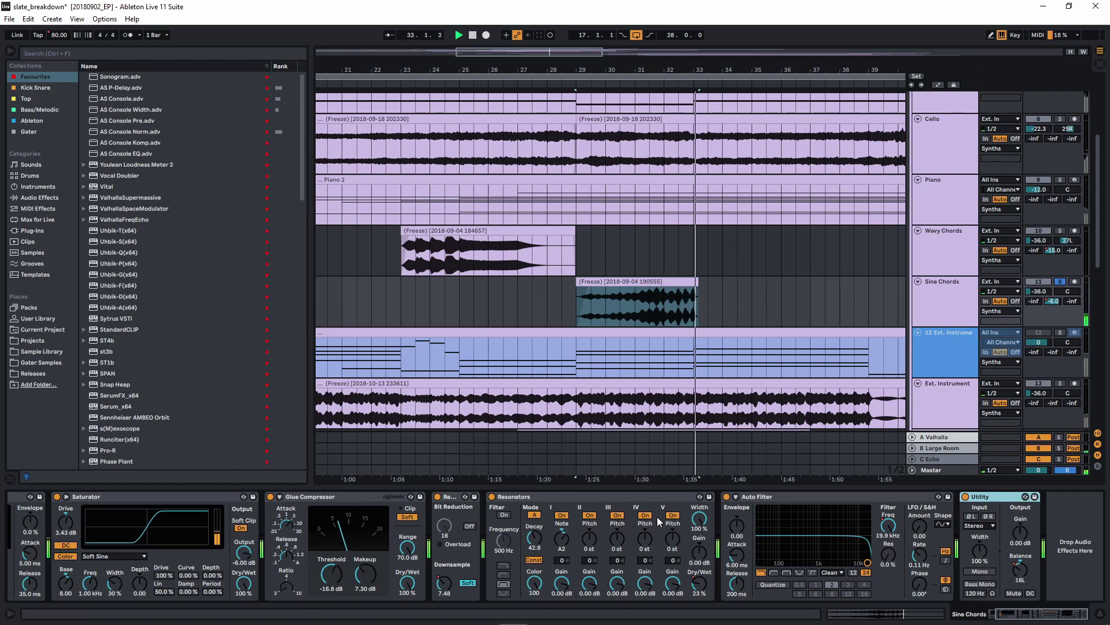
# Group the Sine Chords effects from Dynamic Tube to Utility into a rack and play the clip with the rack bypassed
pyautogui.hscroll(-2, 155, 519)
pyautogui.keyDown('shift'); pyautogui.click(88, 497); pyautogui.keyUp('shift')
pyautogui.hotkey('ctrl', 'g')
pyautogui.click(19, 497)
pyautogui.press('space')
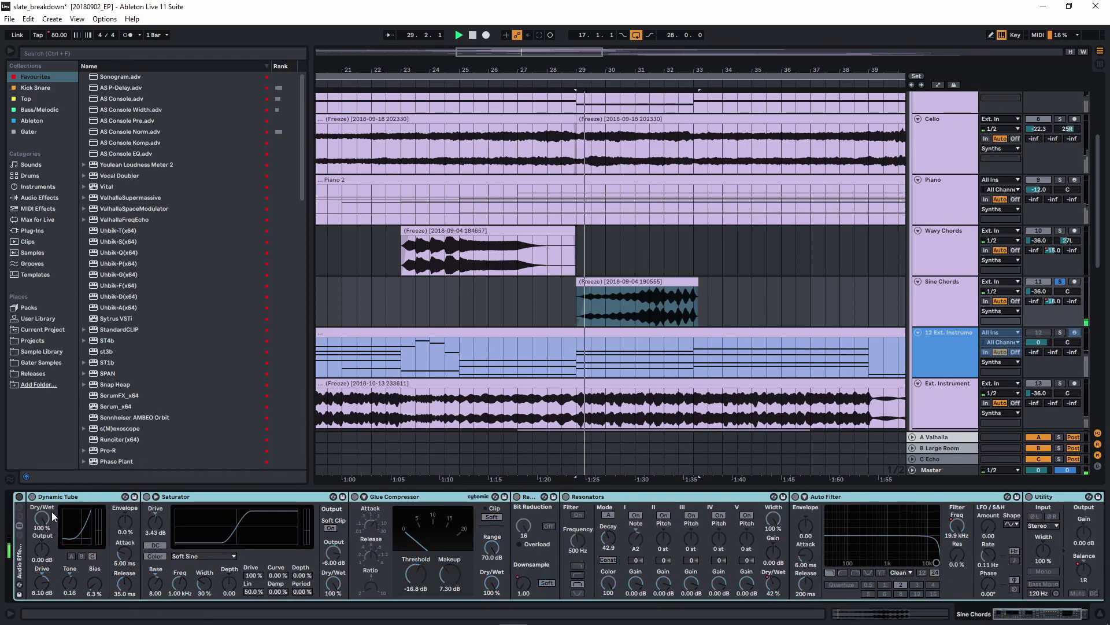
# Look through the bypassed Sine Chords devices during playback and set the start position to bar 32.1.1
pyautogui.hscroll(2, 838, 532)
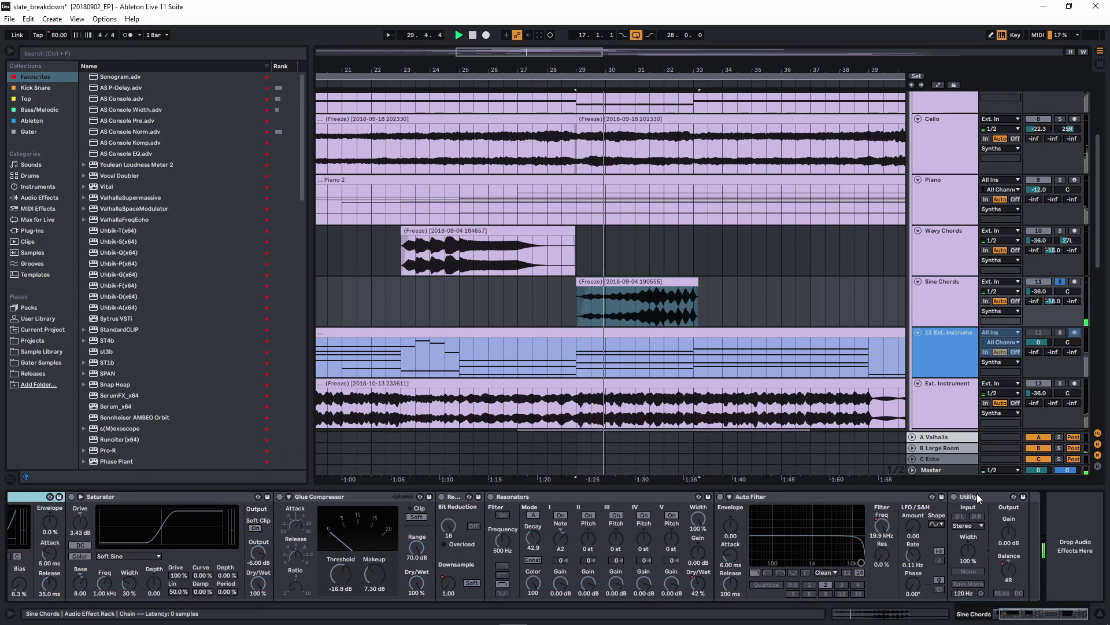
pyautogui.hscroll(-2, 954, 497)
pyautogui.click(655, 301)
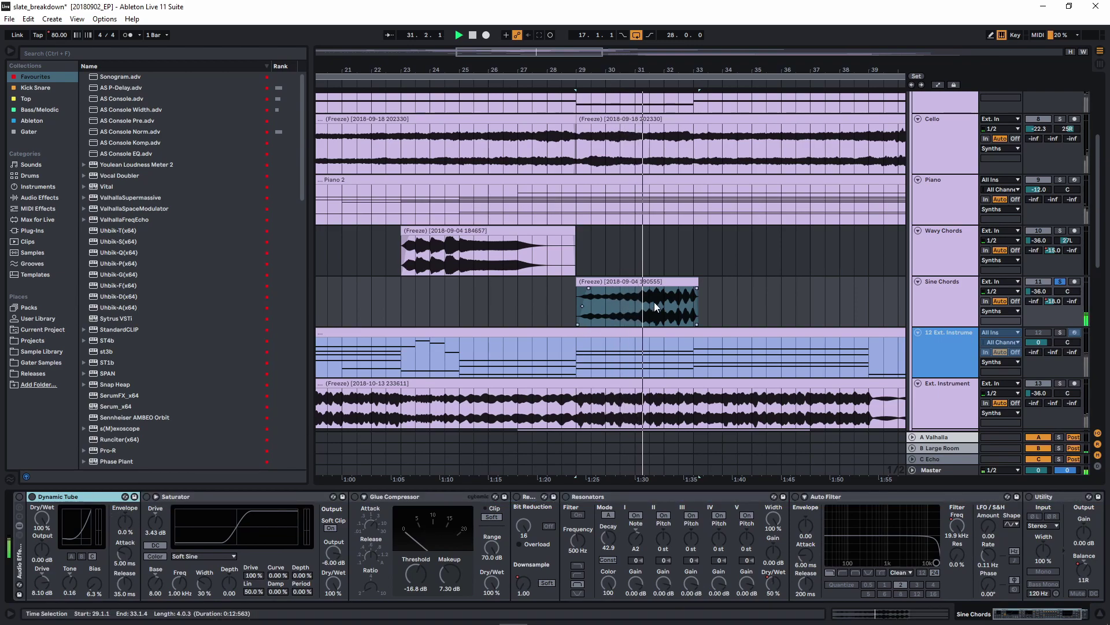
pyautogui.scroll(4, 671, 321)
pyautogui.click(664, 313)
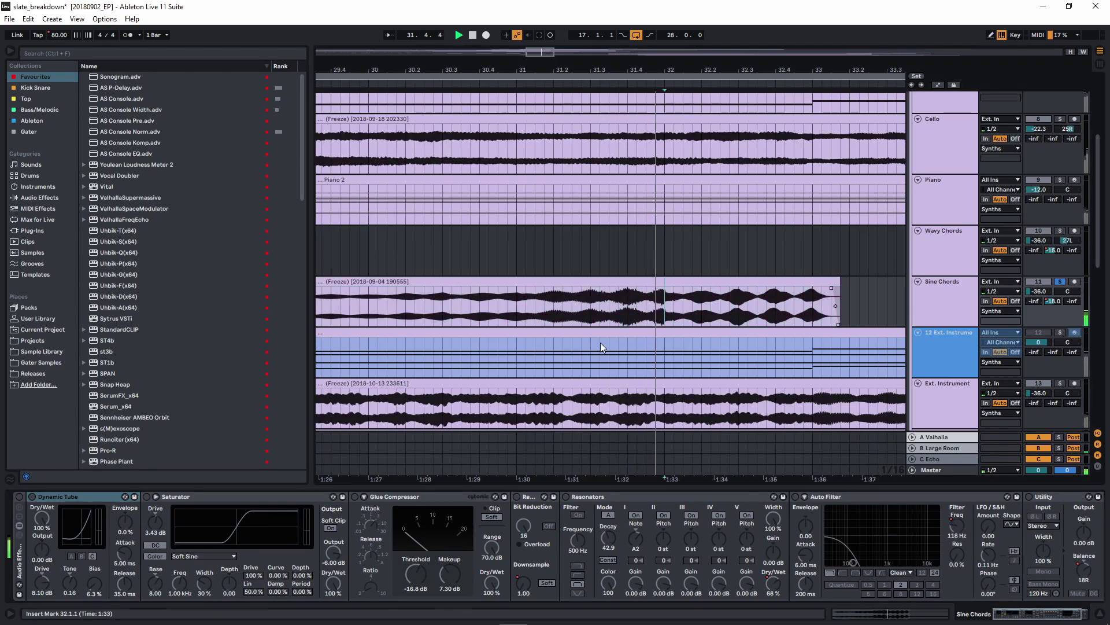
pyautogui.scroll(-4, 601, 343)
# Turn the rack back on with only Dynamic Tube active and play the Sine Chords from bar 31.3.1
pyautogui.click(31, 500)
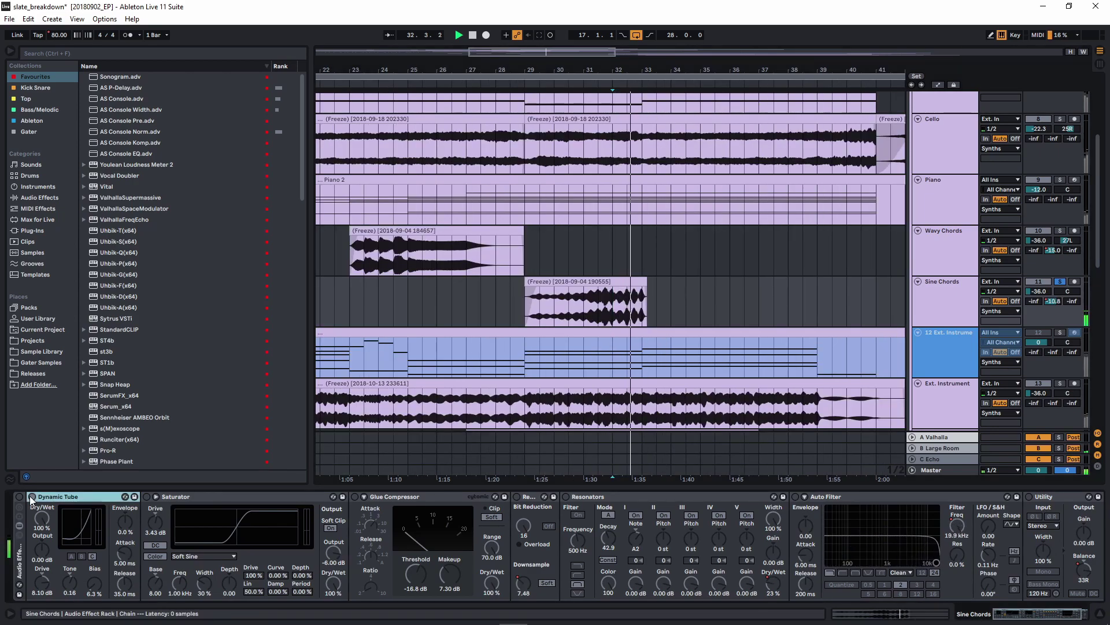
pyautogui.click(20, 497)
pyautogui.press('space')
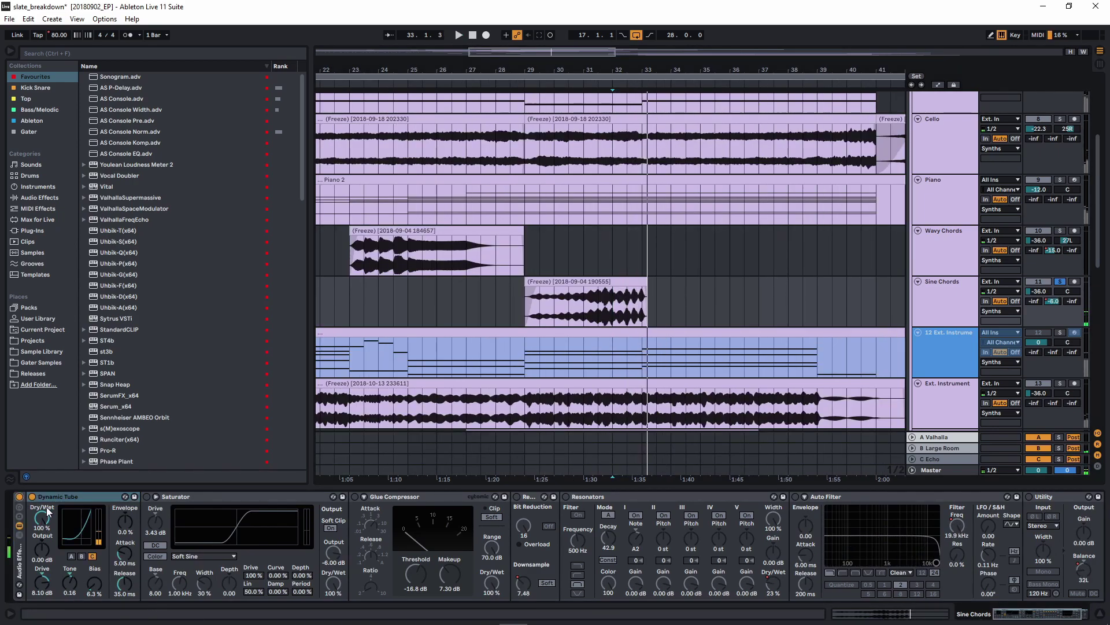
pyautogui.click(597, 308)
pyautogui.press('space')
pyautogui.scroll(4, 605, 314)
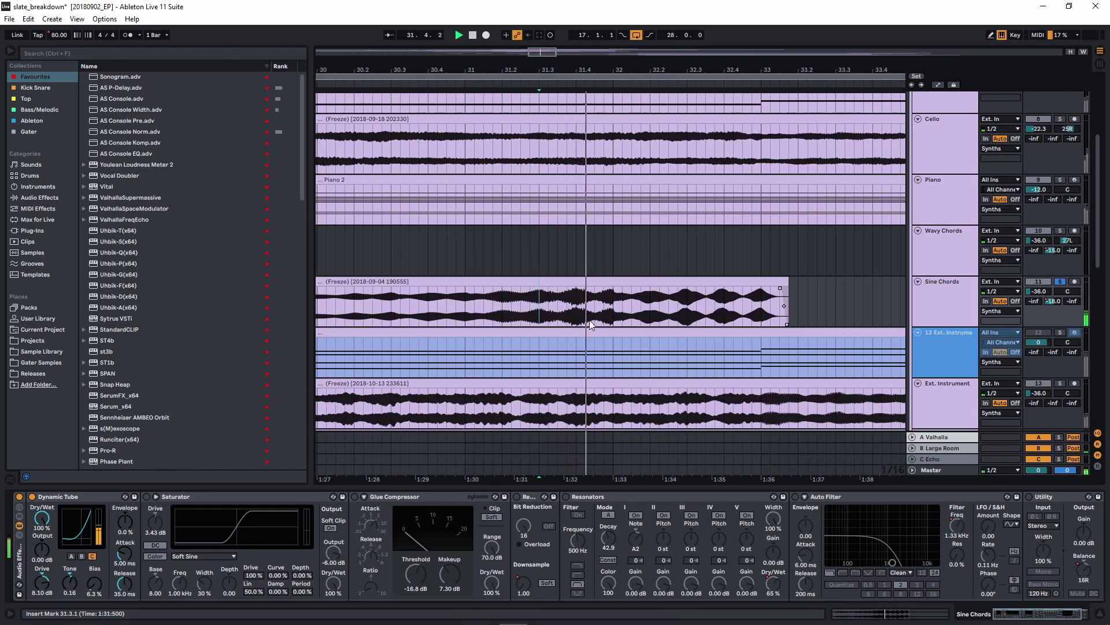
# Switch on the Saturator and the Glue Compressor during playback and set the start position to bar 31.4.2
pyautogui.click(147, 497)
pyautogui.click(514, 303)
pyautogui.click(354, 496)
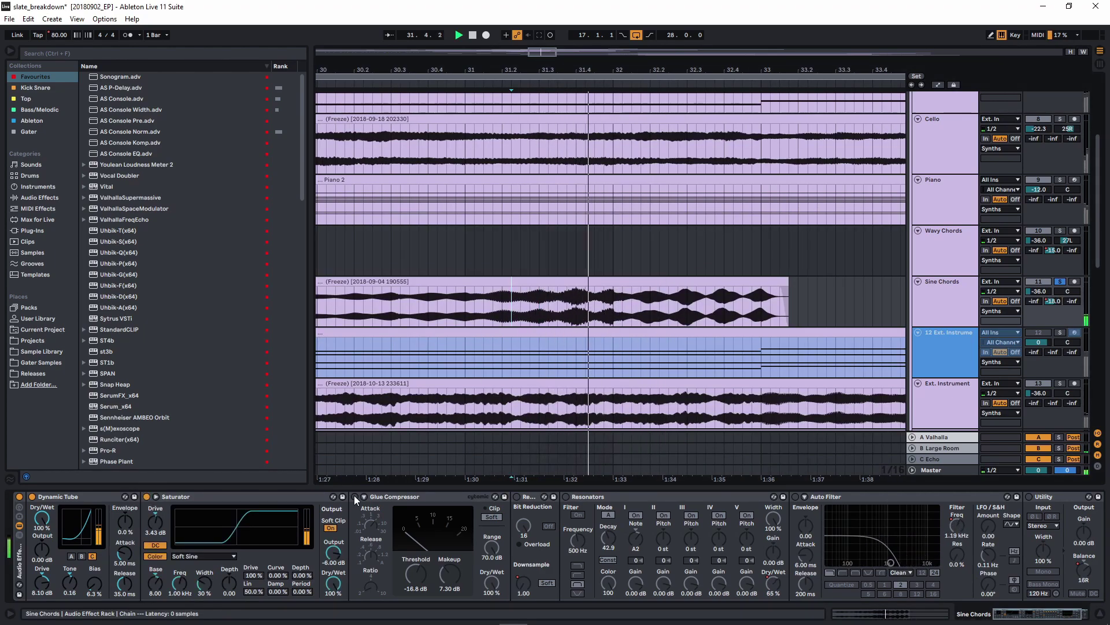
pyautogui.click(585, 302)
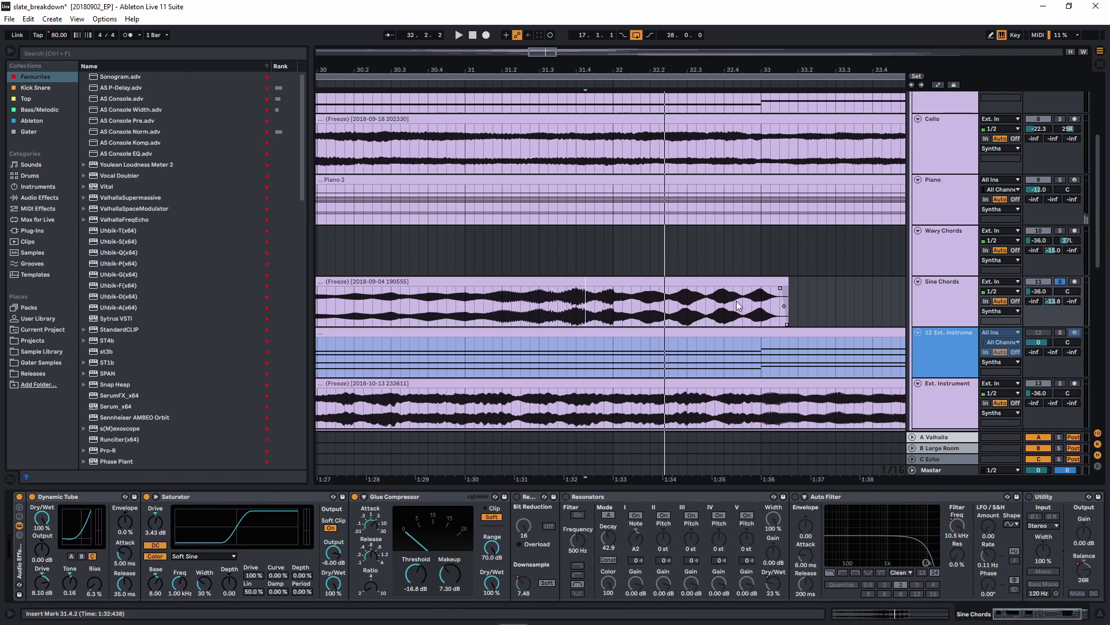
# Show the Redux Sample Soft automation on the Sine Chords and play the section at bar 32 with Redux on
pyautogui.moveTo(614, 320); pyautogui.dragTo(795, 302)
pyautogui.click(938, 84)
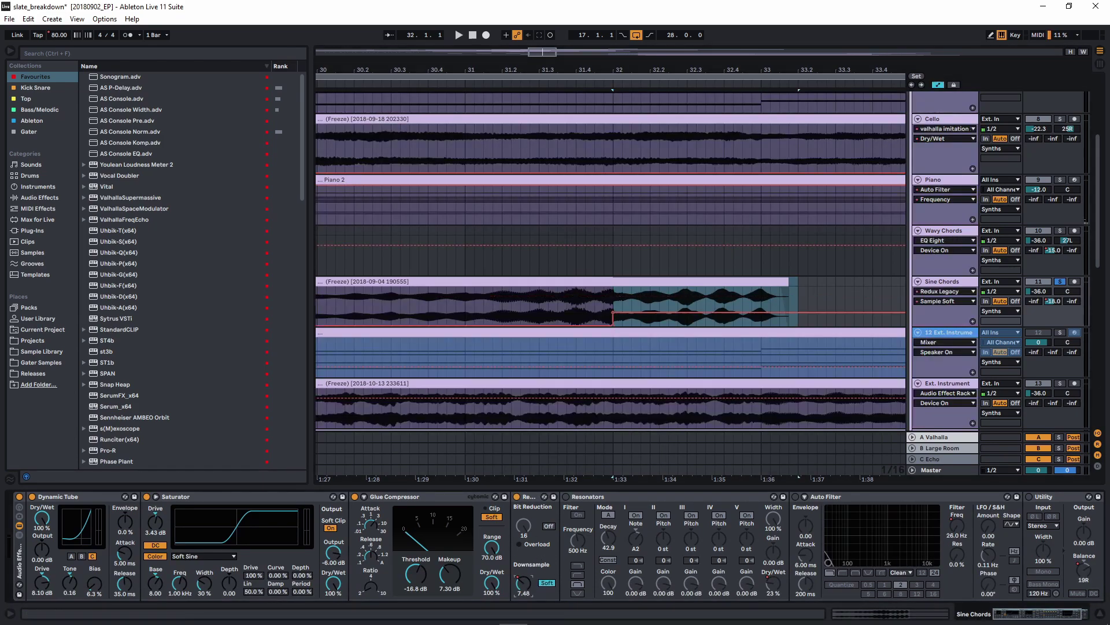
pyautogui.click(567, 312)
pyautogui.press('space')
pyautogui.moveTo(614, 316)
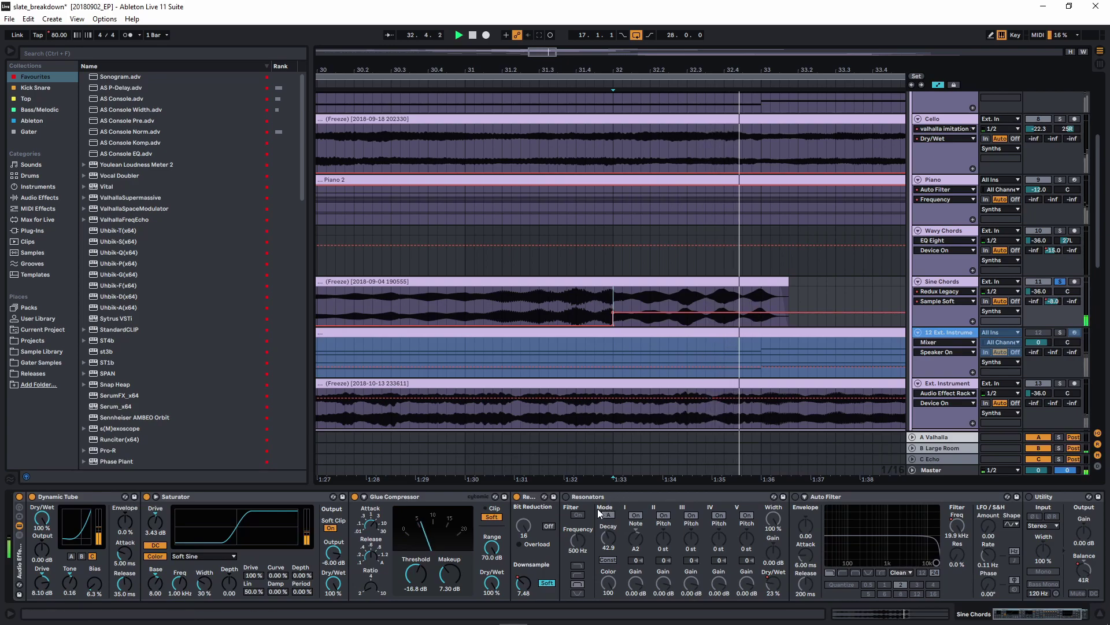
# Switch on Resonators, show its Dry/Wet automation and play the Sine Chords from bar 31
pyautogui.click(566, 497)
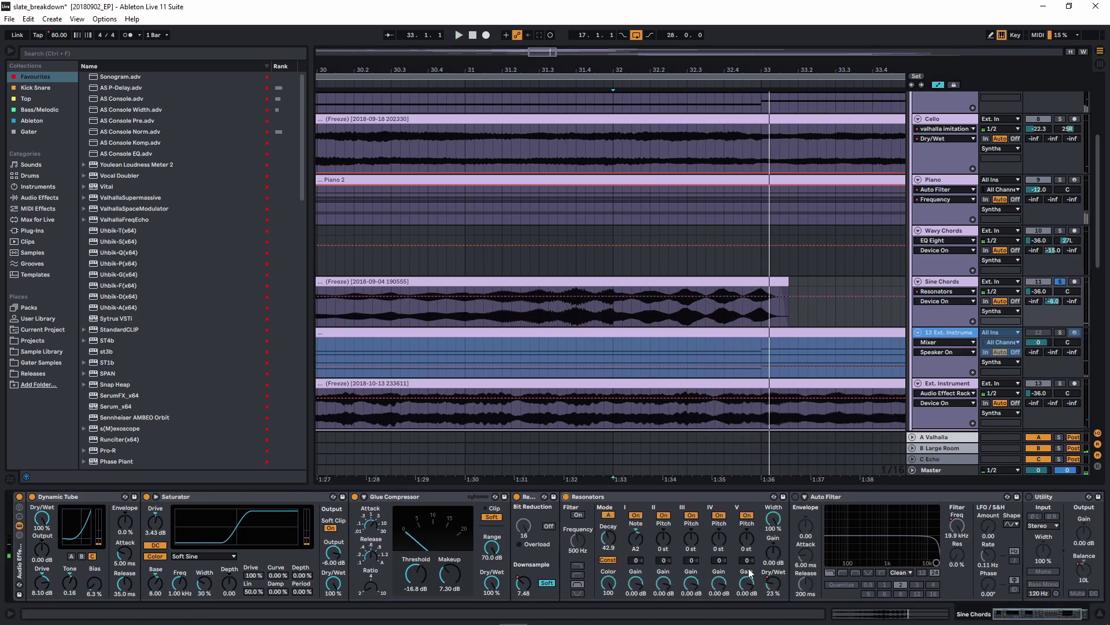
pyautogui.click(467, 300)
pyautogui.press('space')
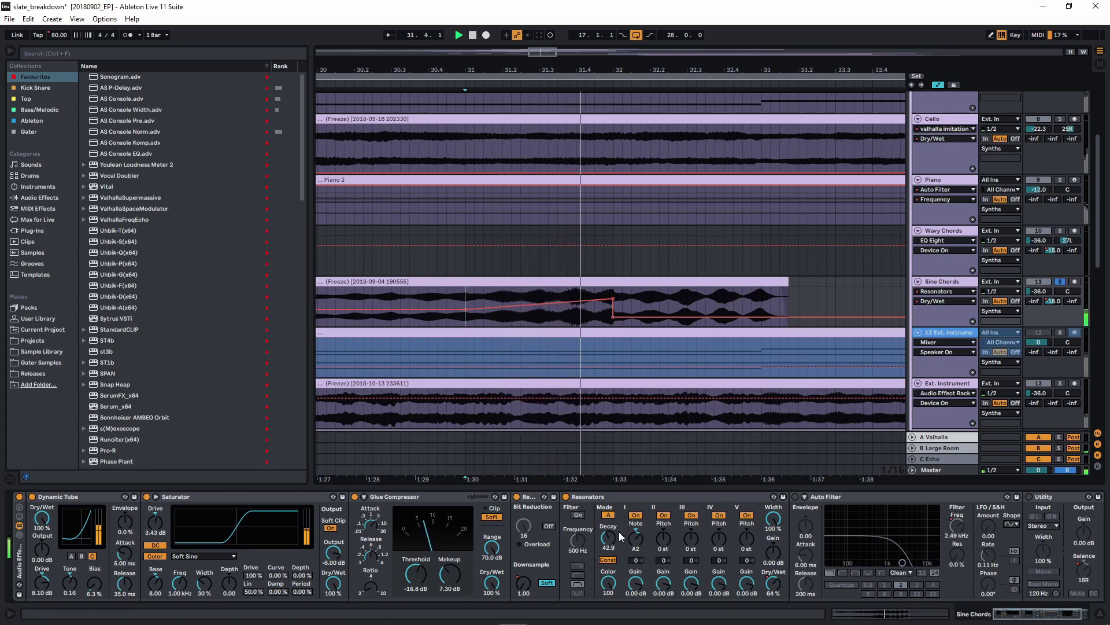
pyautogui.press('space')
# Play the Sine Chords from bar 31.3.2 with Auto Filter's Frequency automation shown, and switch on Utility
pyautogui.click(957, 526)
pyautogui.scroll(5, 617, 312)
pyautogui.scroll(-5, 596, 320)
pyautogui.click(529, 312)
pyautogui.press('space')
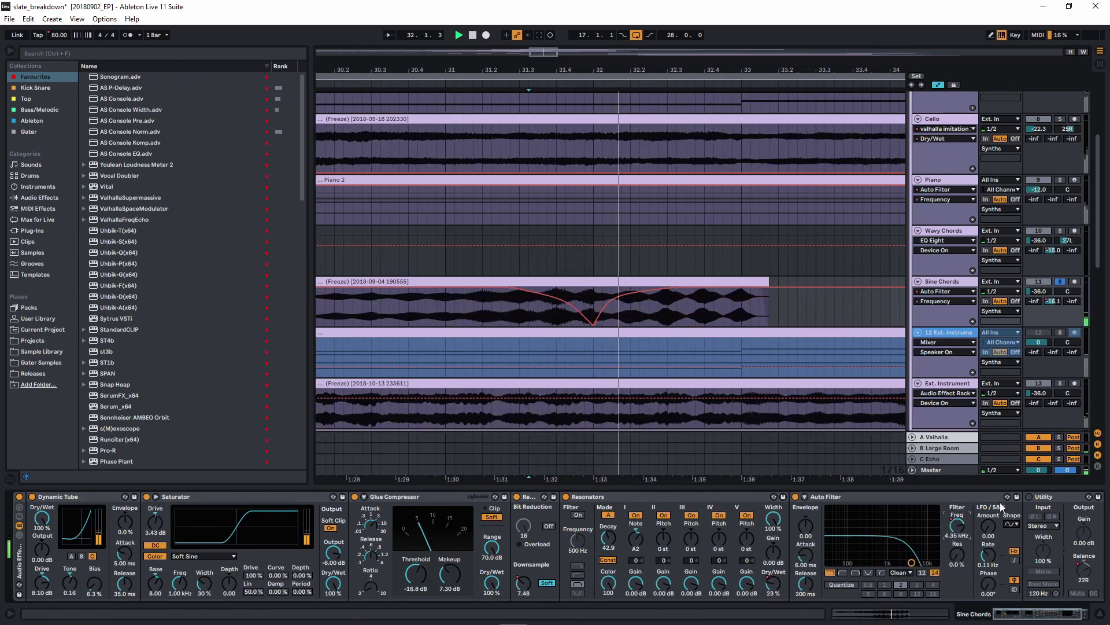
pyautogui.click(1029, 496)
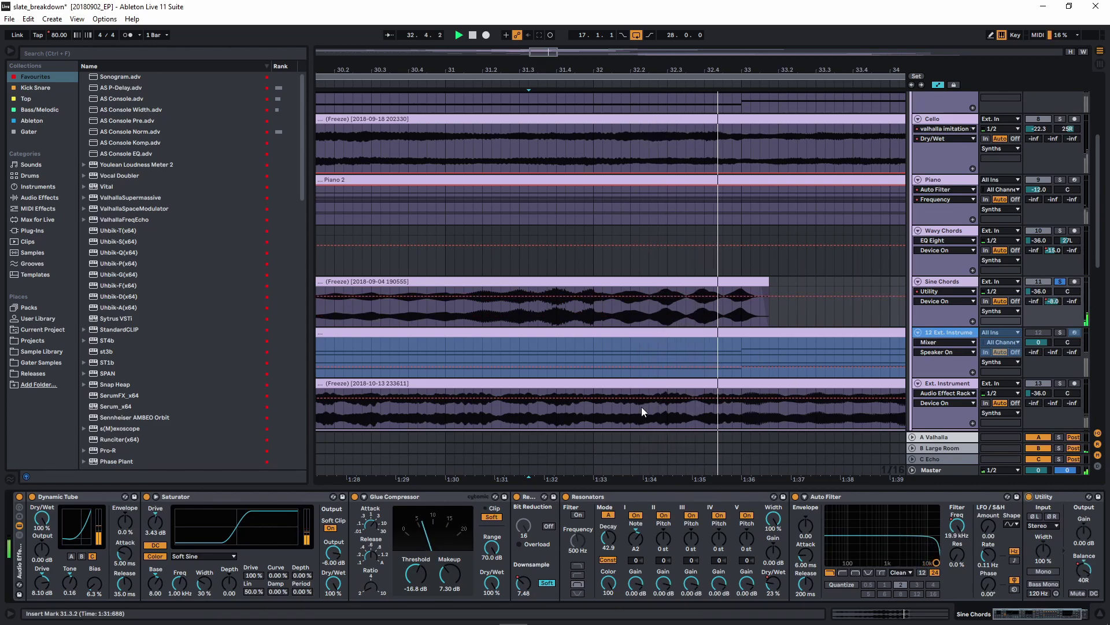
# Hide the automation and play the soloed Ding track's glass ding clip from bar 27.1.1
pyautogui.click(938, 85)
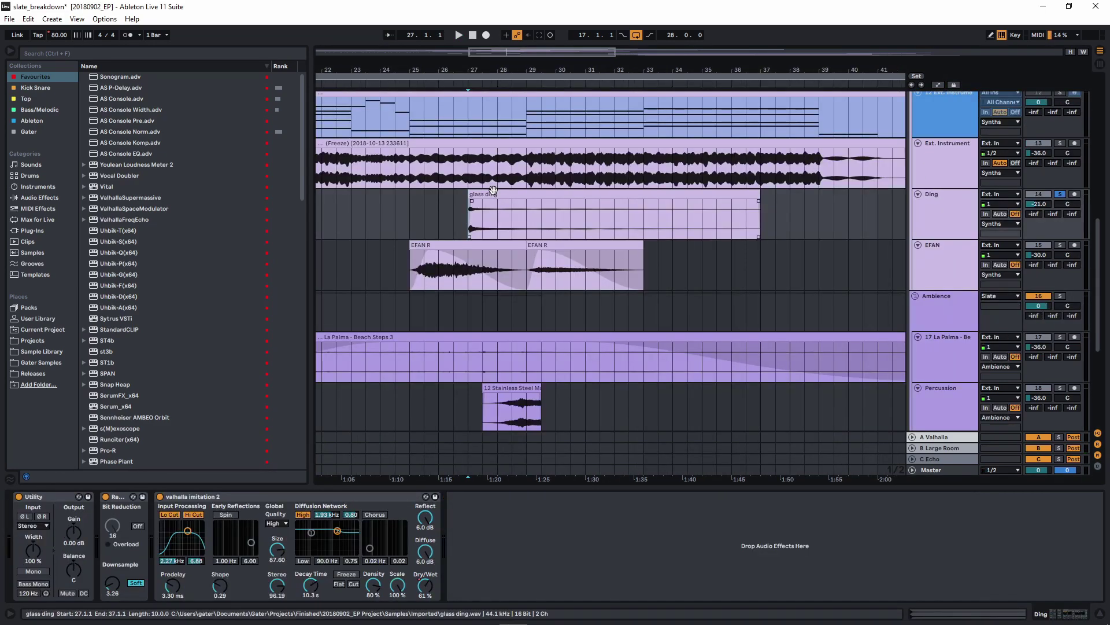
pyautogui.click(491, 192)
pyautogui.press('space')
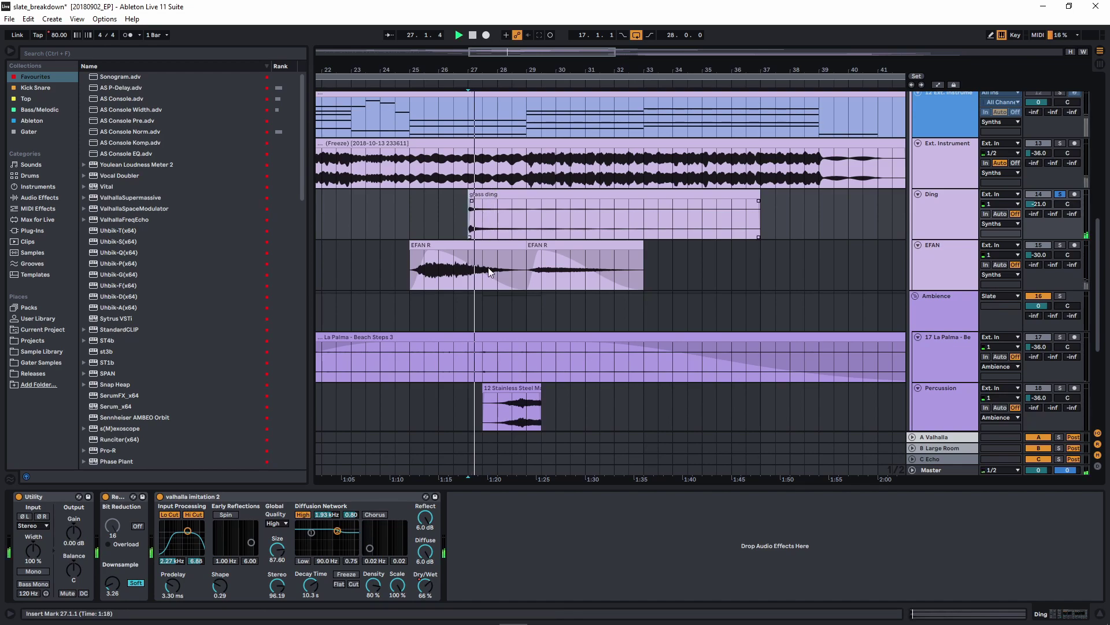
pyautogui.scroll(8, 427, 586)
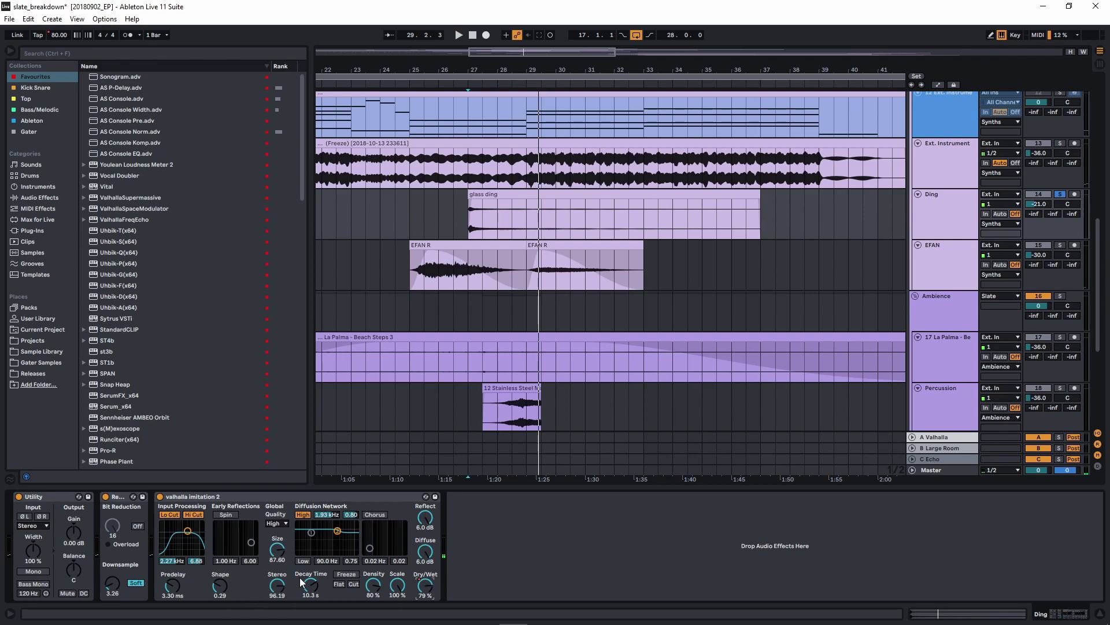
pyautogui.click(473, 214)
pyautogui.moveTo(470, 214); pyautogui.dragTo(834, 217)
# Open the EFAN track's device chain, solo the track and play its first clip from bar 25.1.1
pyautogui.click(410, 259)
pyautogui.scroll(2, 420, 282)
pyautogui.scroll(-2, 430, 255)
pyautogui.click(433, 245)
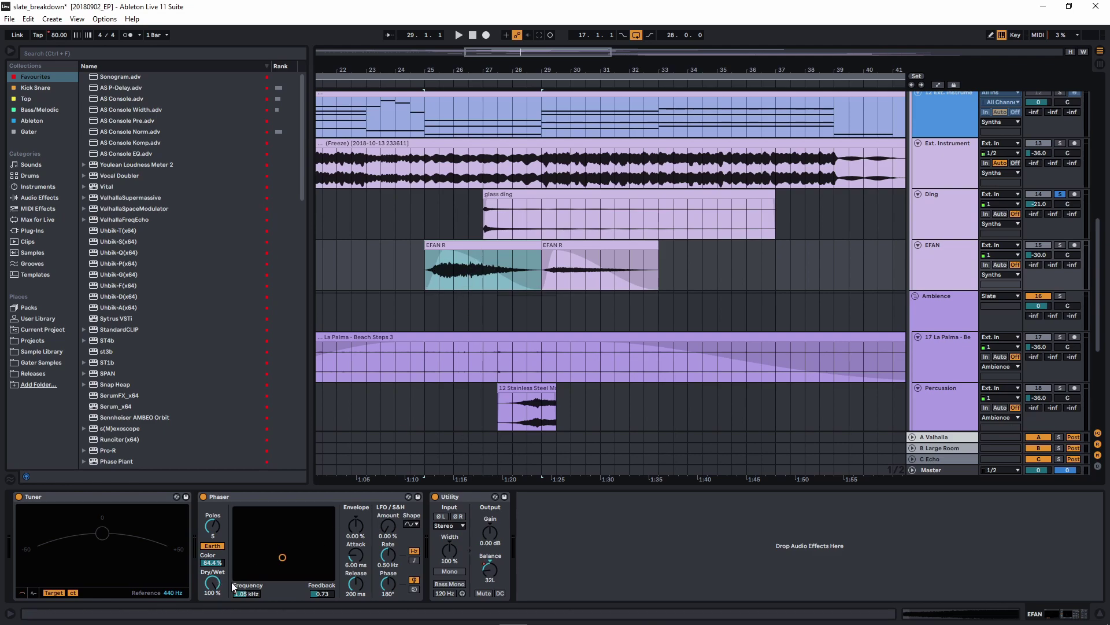
pyautogui.click(425, 274)
pyautogui.press('space')
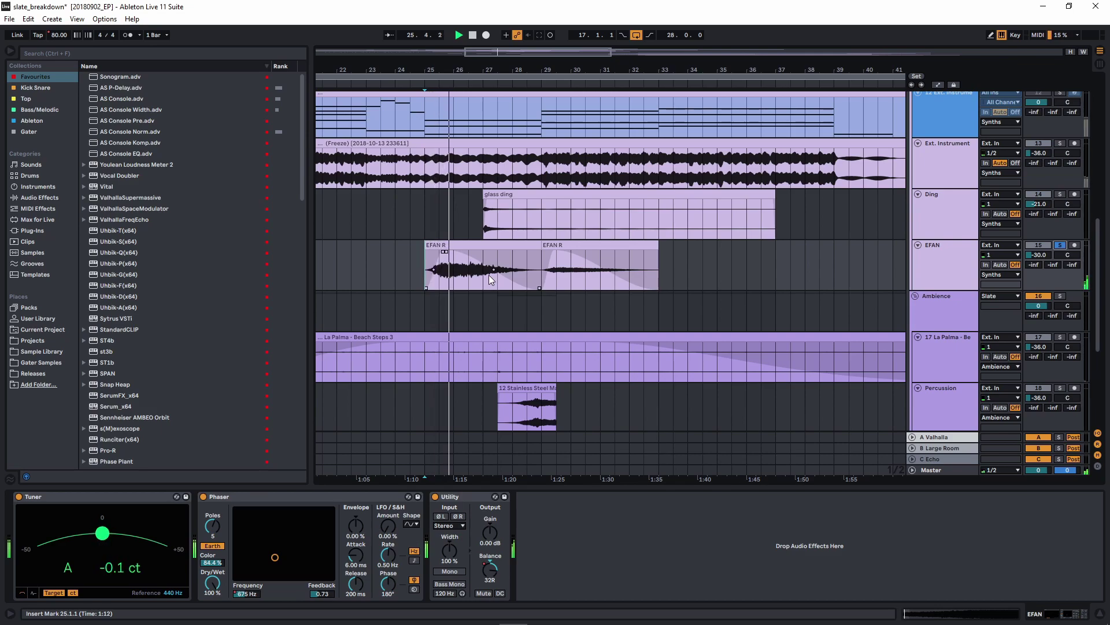
# Examine the second EFAN R clip's sample and pitch settings, and return to the track's device chain
pyautogui.click(558, 278)
pyautogui.doubleClick(558, 278)
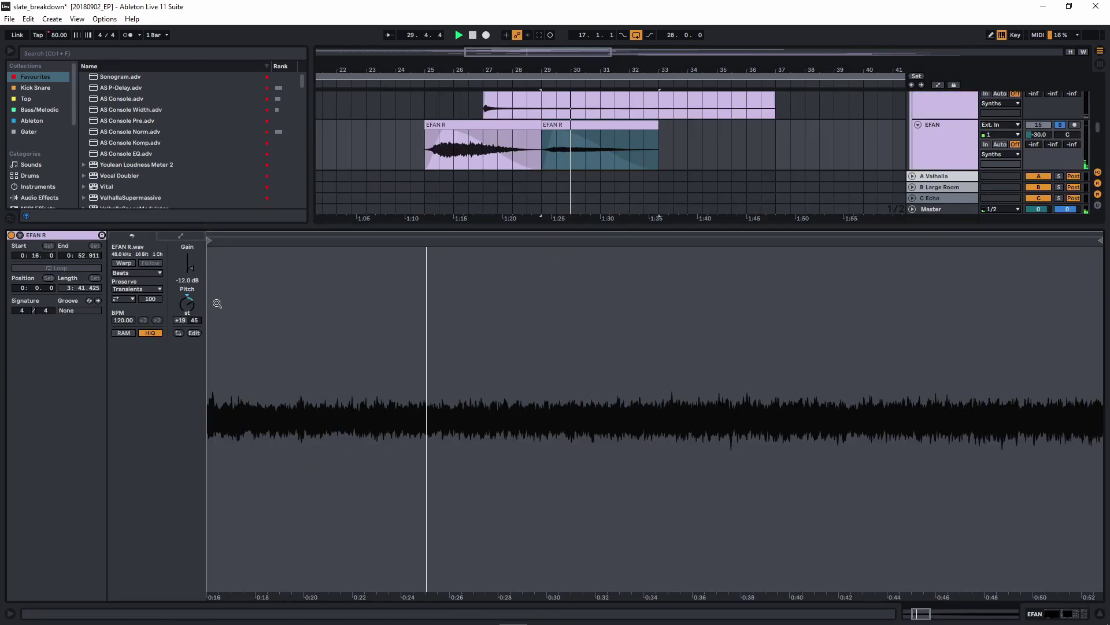
pyautogui.hotkey('shift', 'Tab')
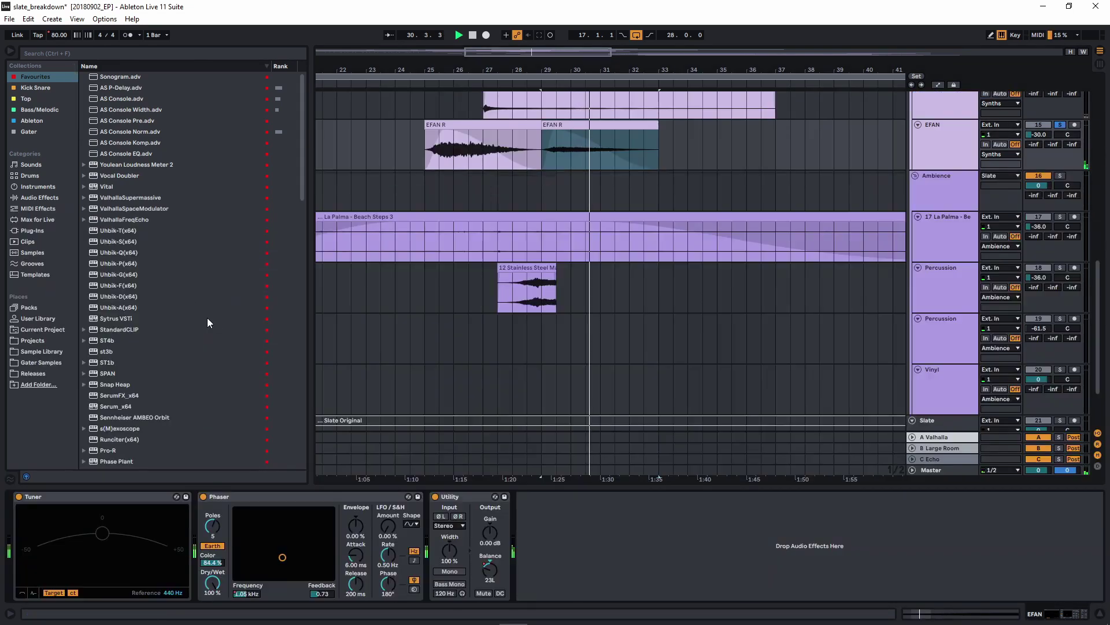
pyautogui.scroll(2, 611, 287)
pyautogui.scroll(1, 611, 288)
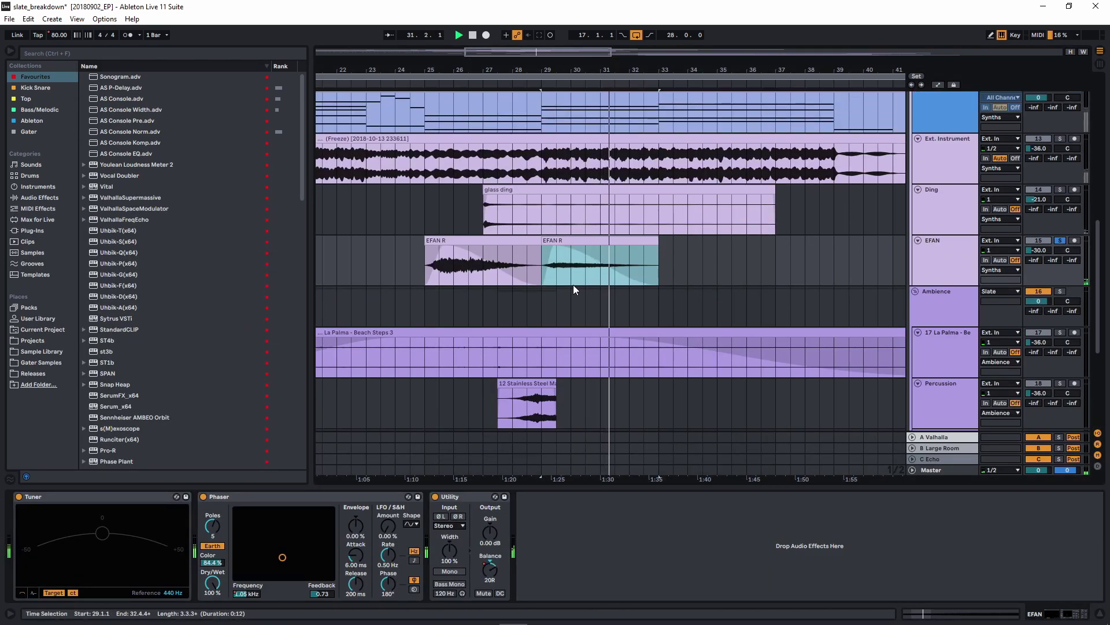
# Stop the EFAN playback and open the La Palma - Beach Steps 3 track's device chain at bar 17.1.1
pyautogui.scroll(1, 571, 286)
pyautogui.scroll(-1, 543, 301)
pyautogui.scroll(-5, 521, 302)
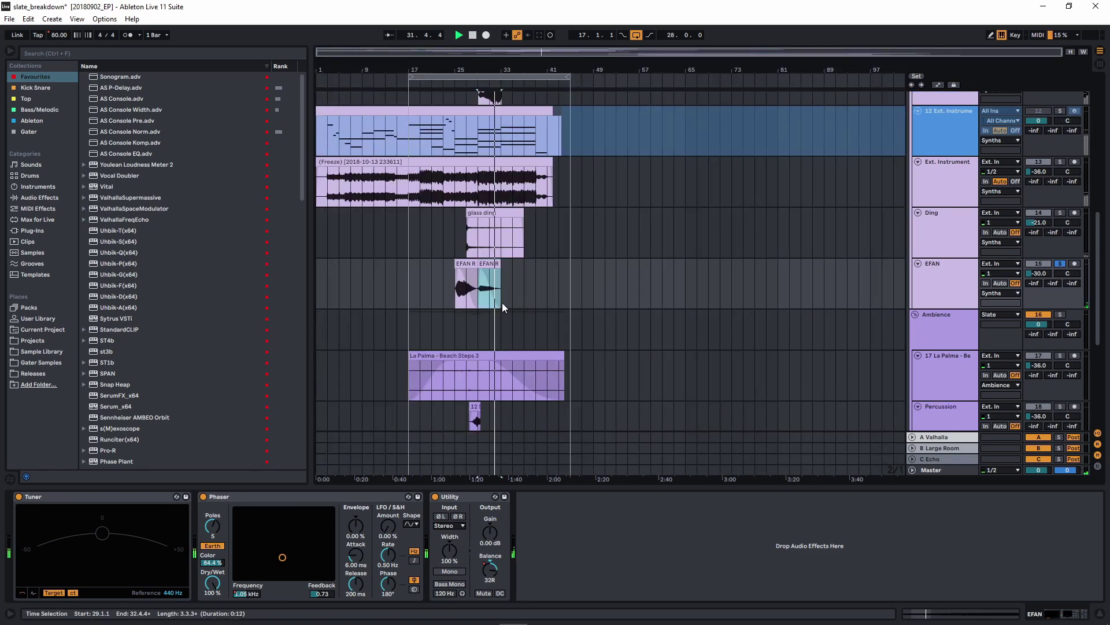
pyautogui.press('space')
pyautogui.scroll(-4, 505, 302)
pyautogui.click(403, 287)
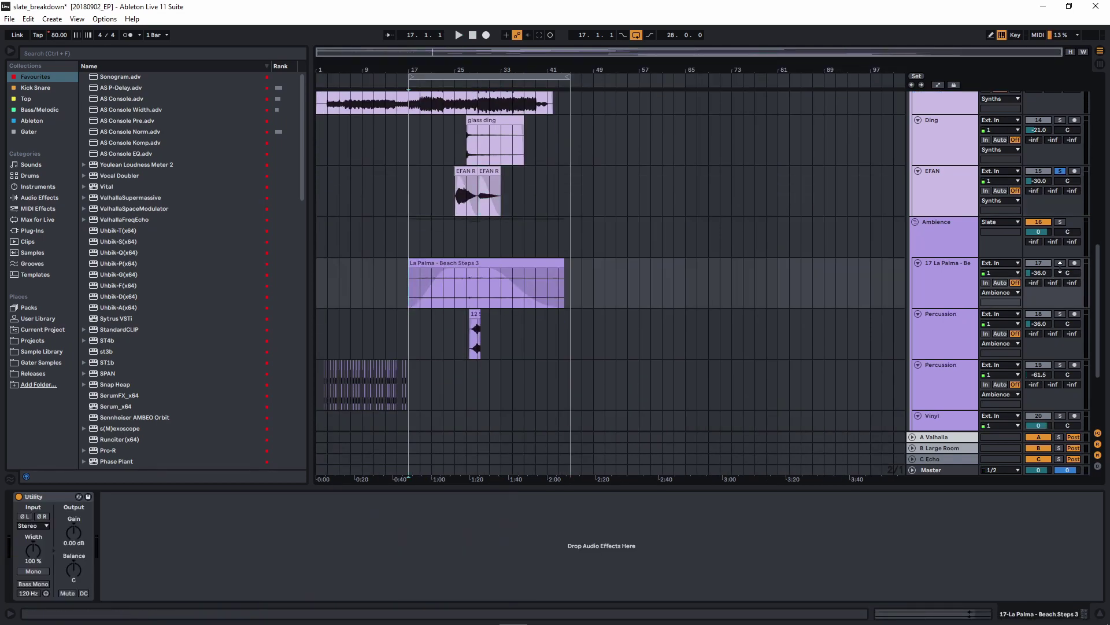
# Solo the La Palma ambience track and play its clip from bar 23.1.1 and again from bar 27.3.1
pyautogui.keyDown('ctrl'); pyautogui.scroll(5, 445, 277); pyautogui.keyUp('ctrl')
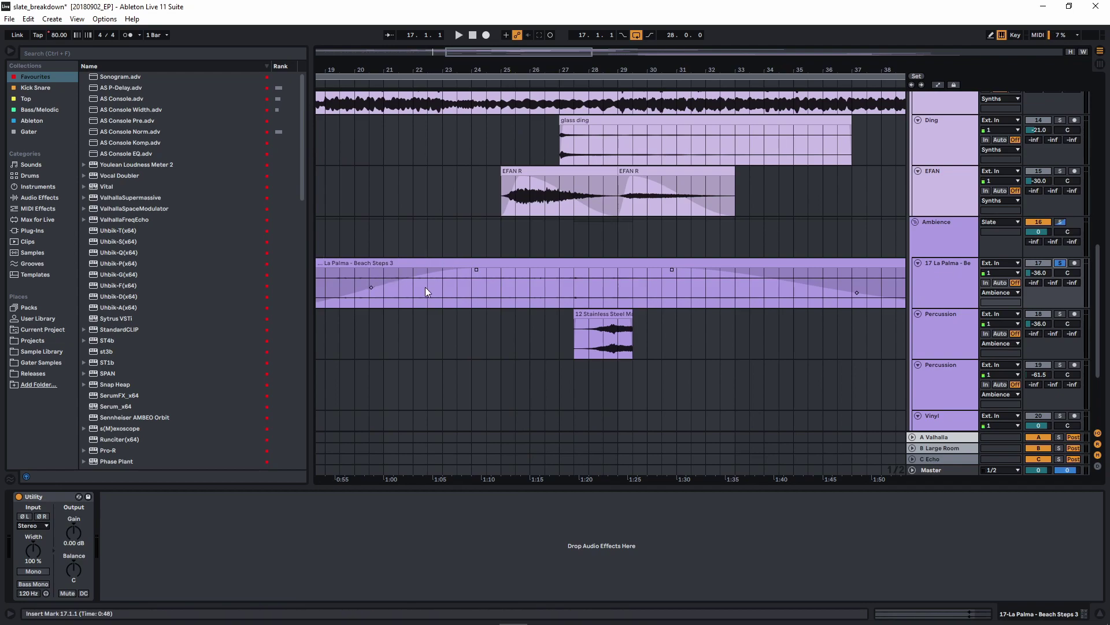
pyautogui.click(446, 288)
pyautogui.press('space')
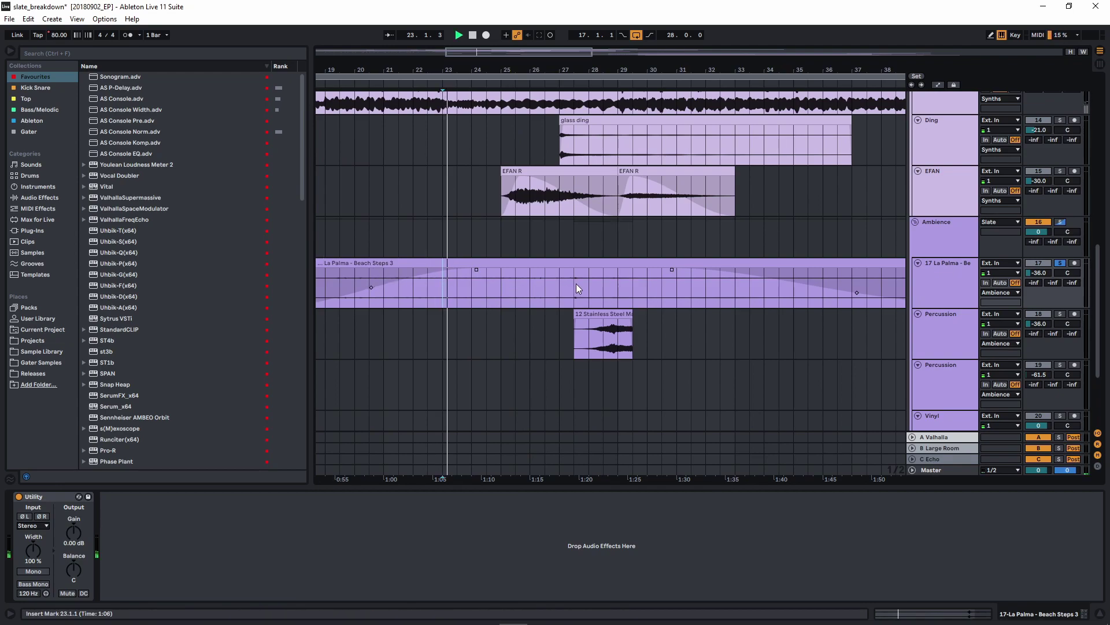
pyautogui.click(575, 286)
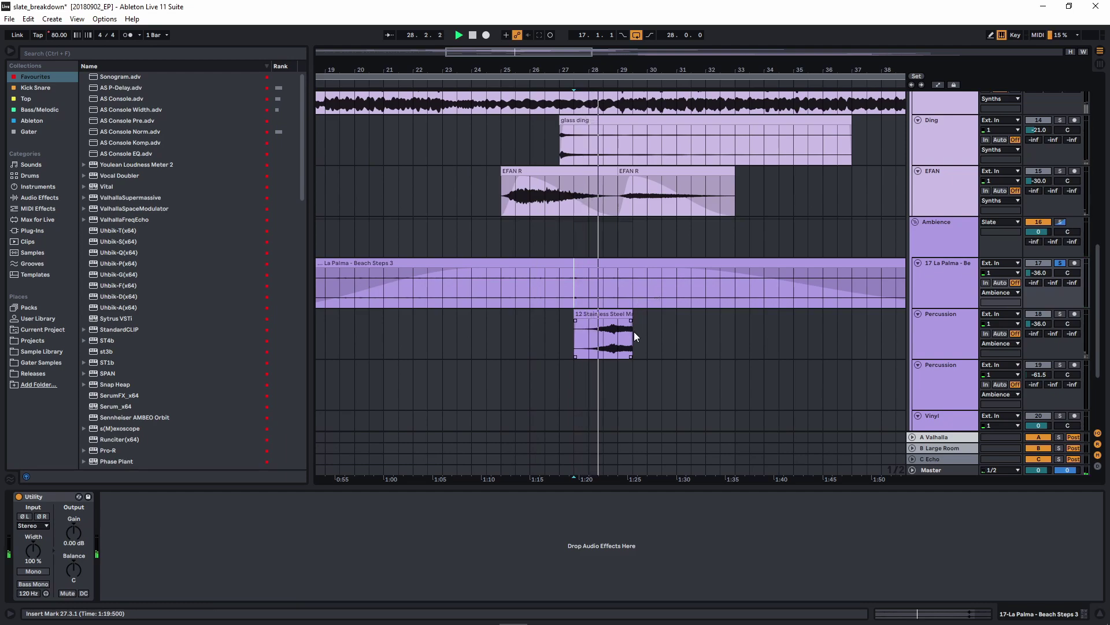
pyautogui.keyDown('ctrl'); pyautogui.scroll(5, 630, 331); pyautogui.keyUp('ctrl')
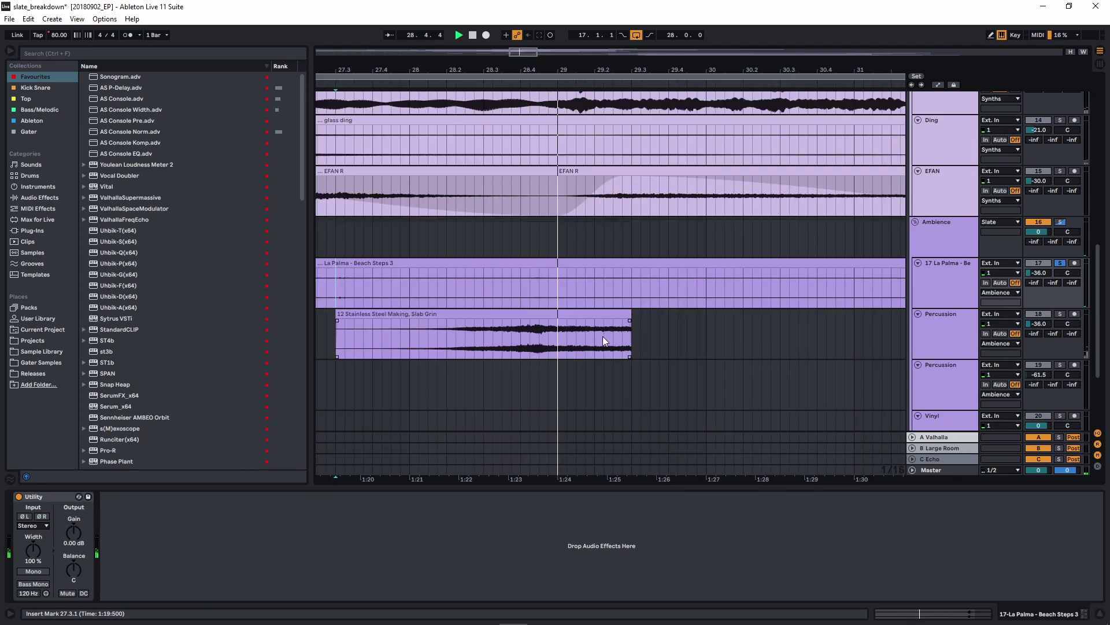
pyautogui.keyDown('ctrl'); pyautogui.scroll(-5, 602, 335); pyautogui.keyUp('ctrl')
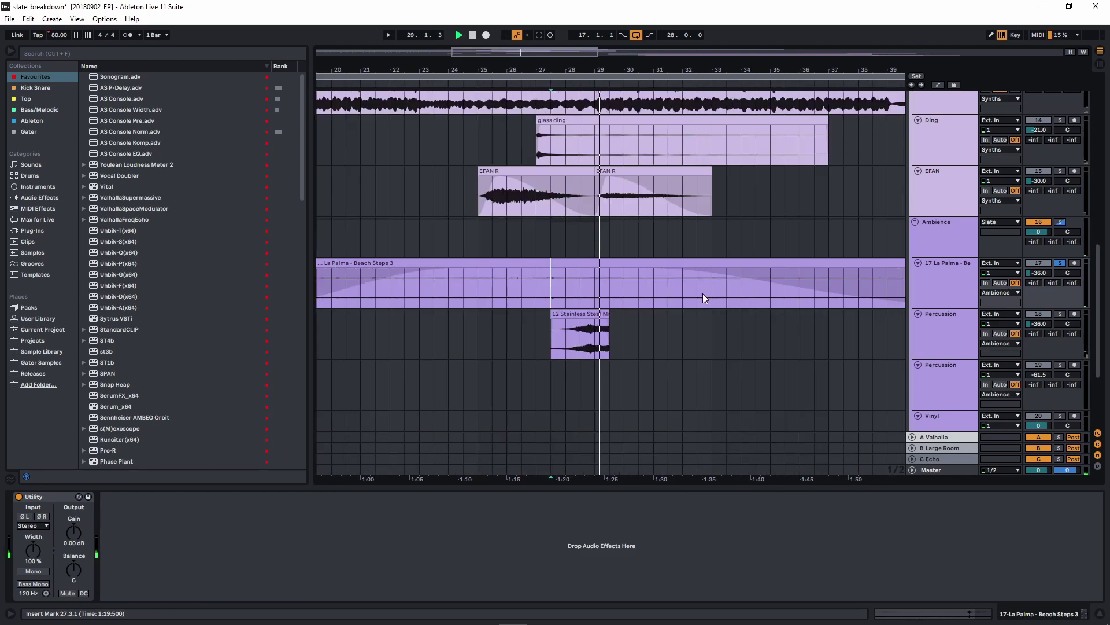
# Open the device chain of the Percussion track with the 12 Stainless Steel clip, solo the track and play the clip from bar 27.3.1
pyautogui.press('space')
pyautogui.click(554, 334)
pyautogui.scroll(5, 566, 297)
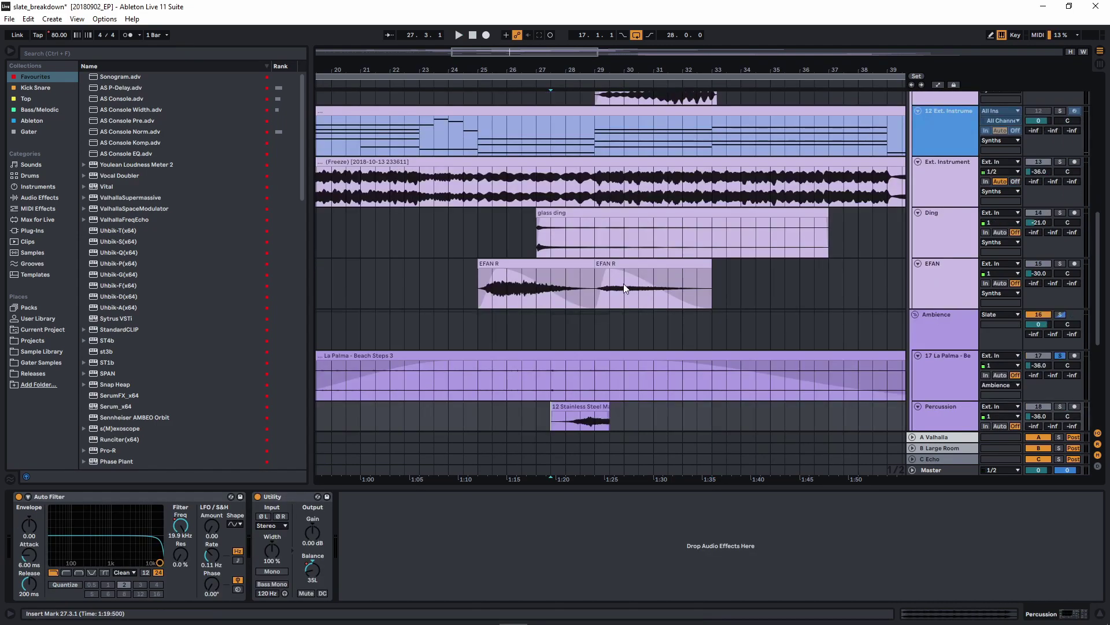
pyautogui.scroll(3, 603, 285)
pyautogui.scroll(2, 582, 280)
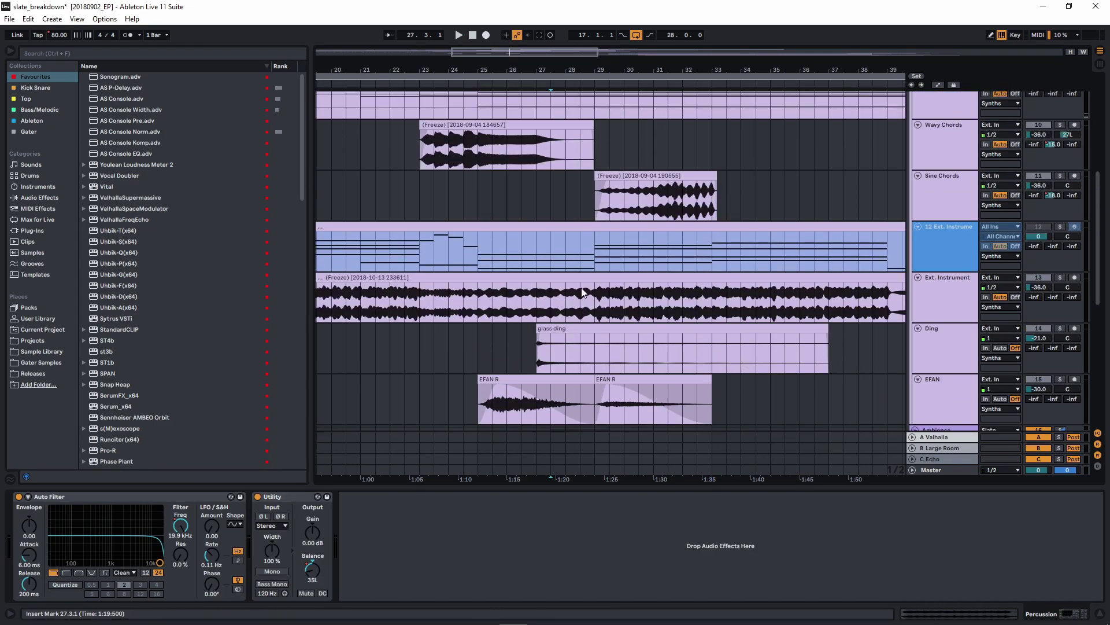
pyautogui.scroll(-7, 557, 376)
pyautogui.scroll(-5, 644, 345)
pyautogui.press('space')
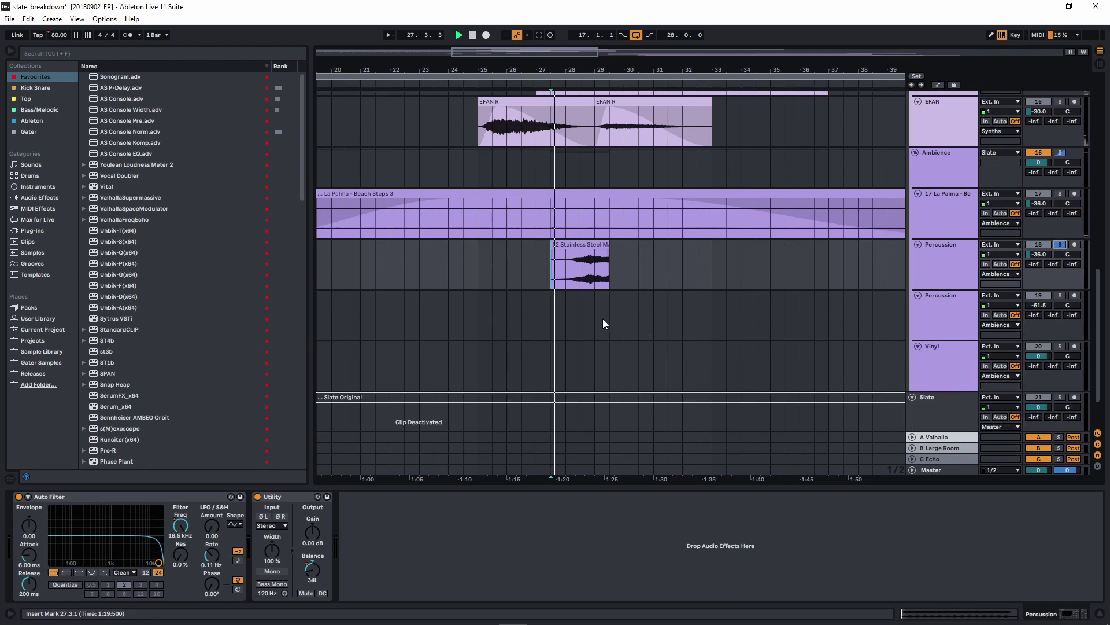
# Search the browser for "12 stainless steel" and check the Percussion track's Auto Filter and its automation at bar 27.3.1
pyautogui.click(944, 255)
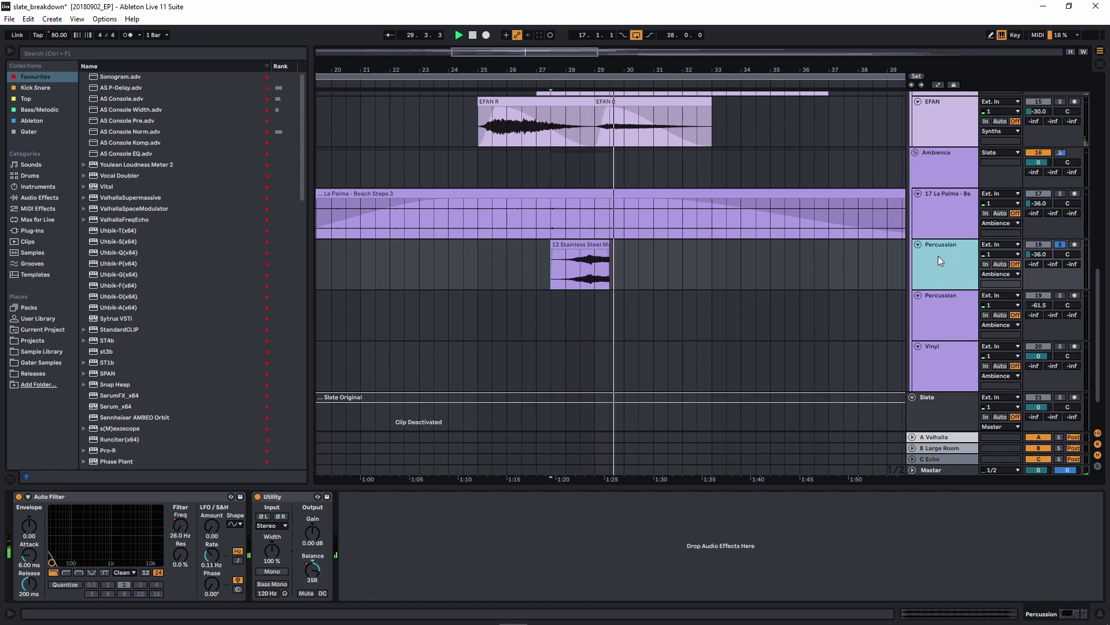
pyautogui.press('+')
pyautogui.press('+')
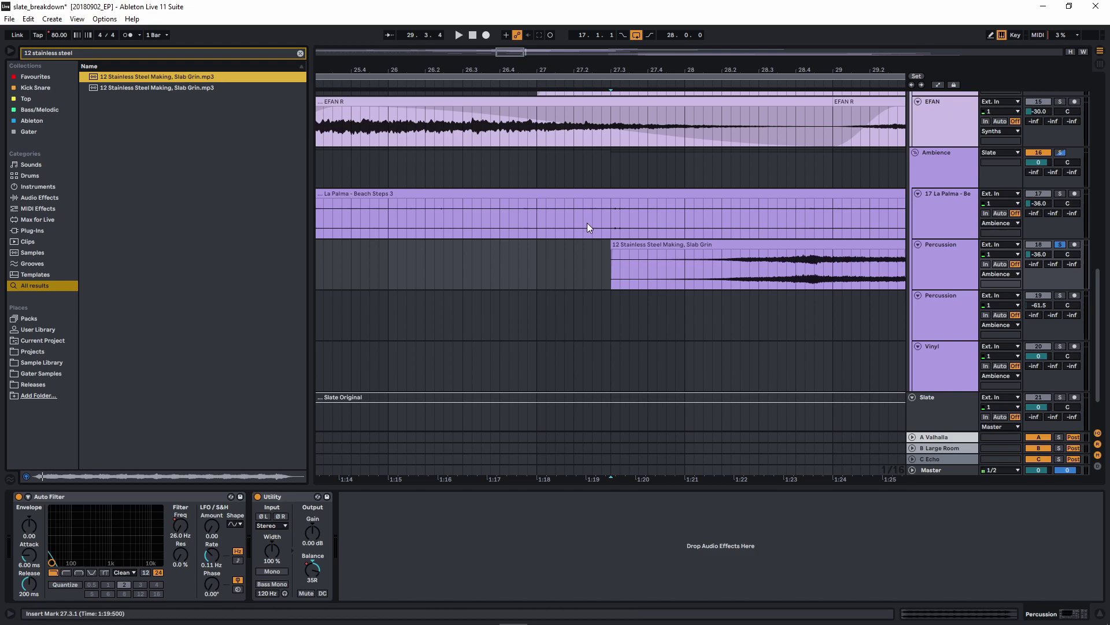
pyautogui.click(610, 268)
pyautogui.scroll(-5, 496, 279)
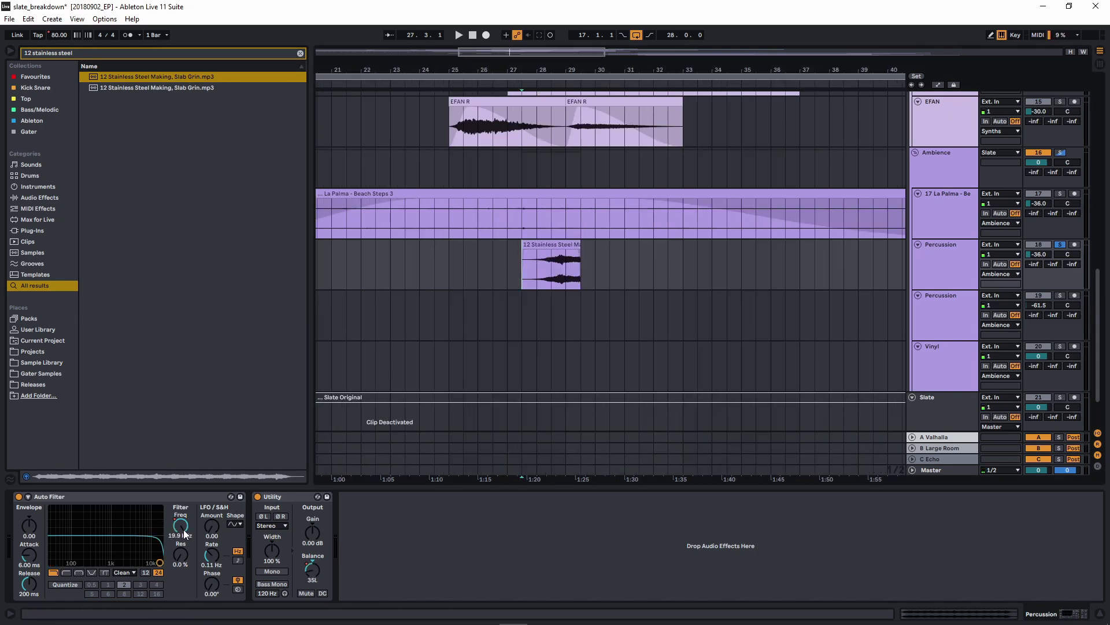
pyautogui.press('a')
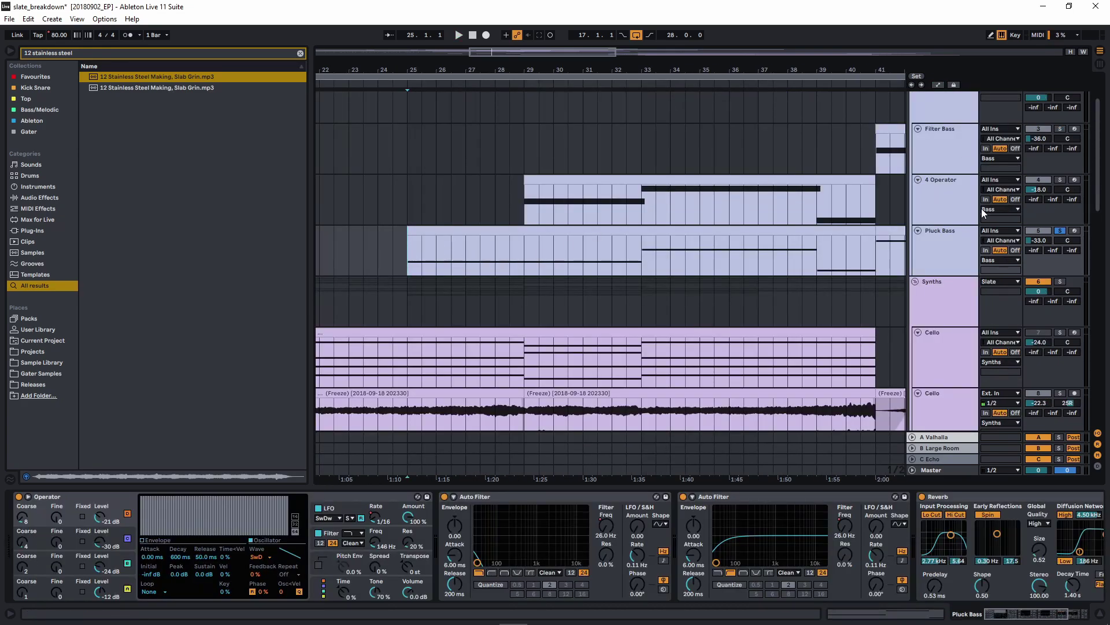
# Play the soloed Pluck Bass from bar 25.1.1 and examine the LFO settings of its Operator
pyautogui.press('space')
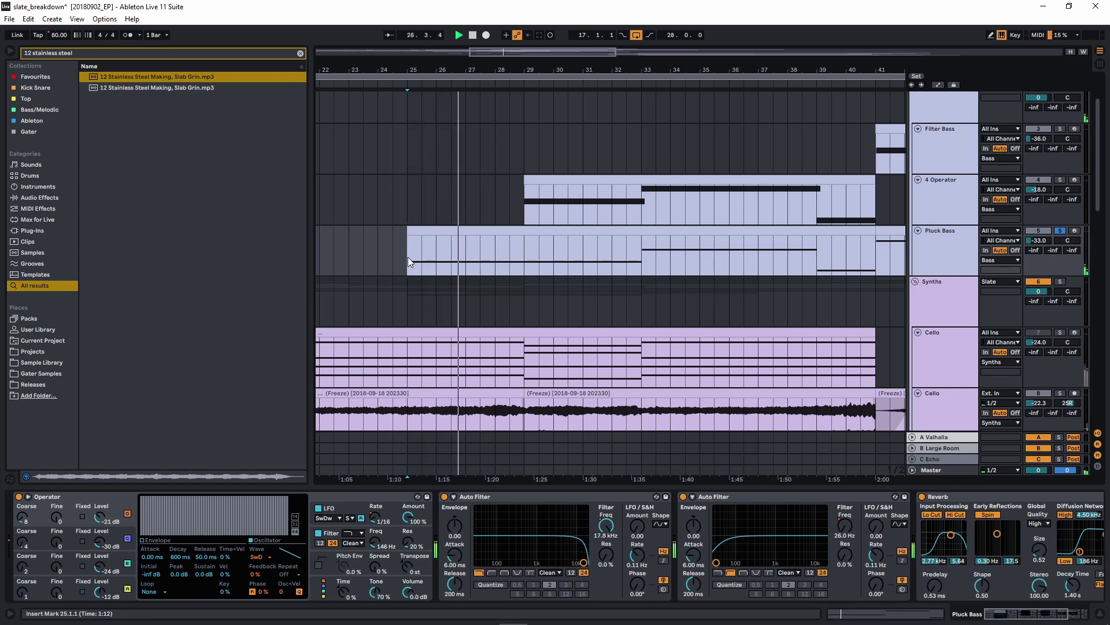
pyautogui.moveTo(756, 570); pyautogui.dragTo(833, 478)
pyautogui.click(398, 513)
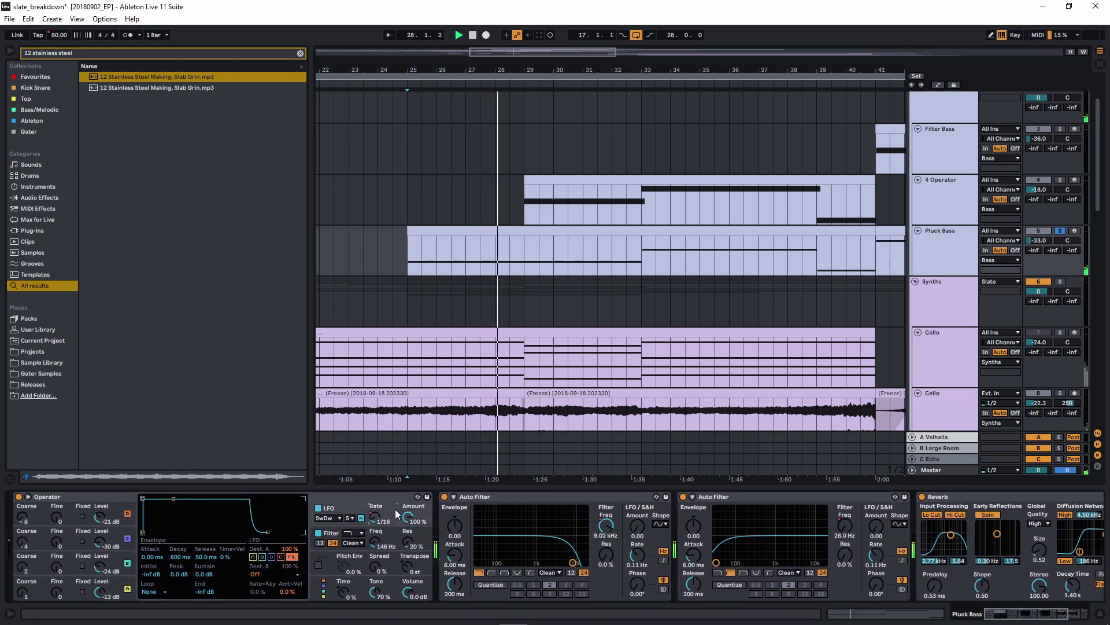
pyautogui.click(382, 541)
pyautogui.click(323, 519)
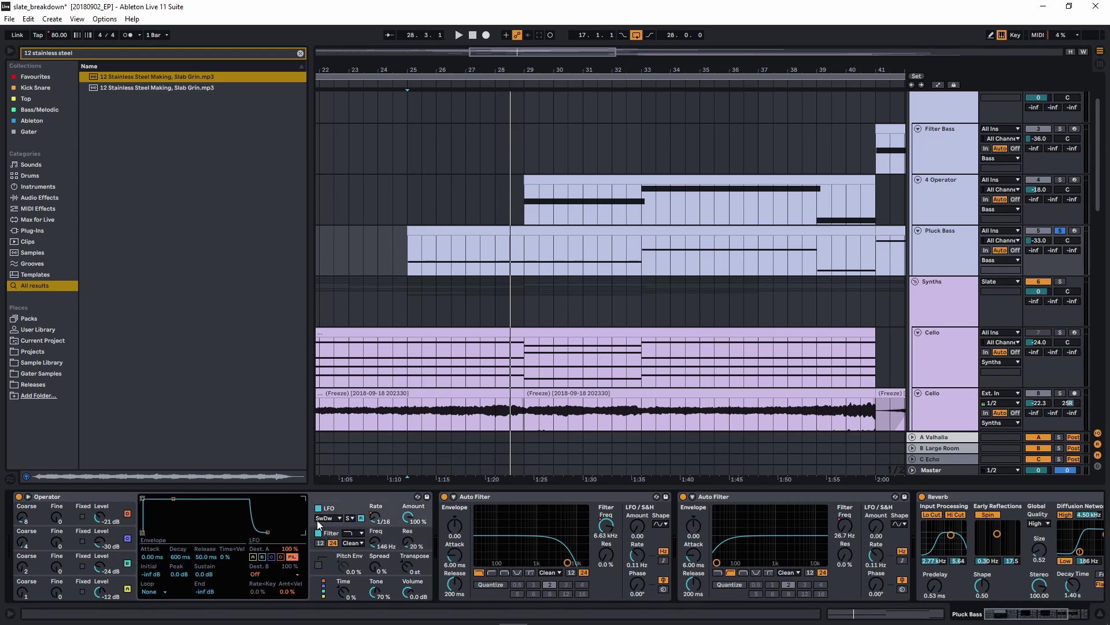
pyautogui.press('space')
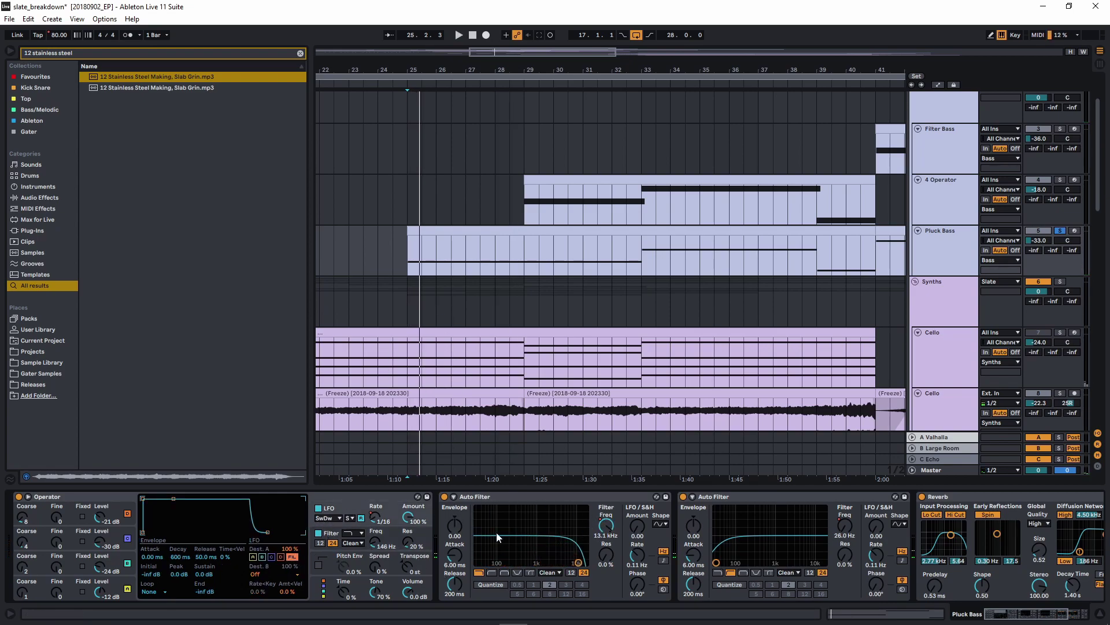
# Examine the envelopes, waveforms and levels of the four oscillators in Pluck Bass's Operator
pyautogui.click(137, 583)
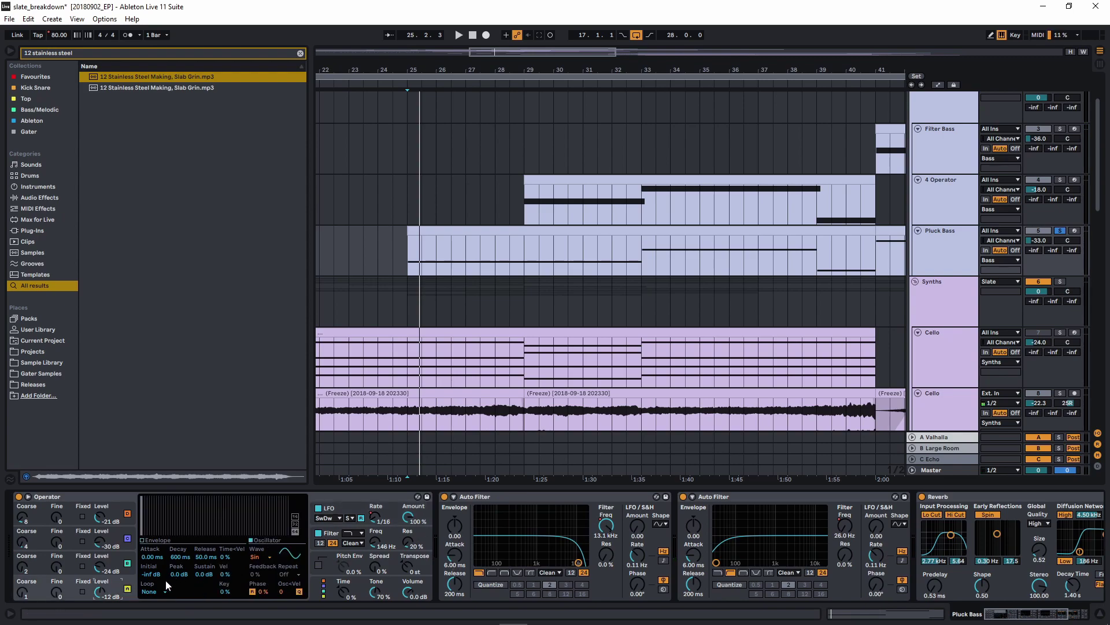
pyautogui.click(111, 562)
pyautogui.moveTo(105, 542); pyautogui.dragTo(105, 540)
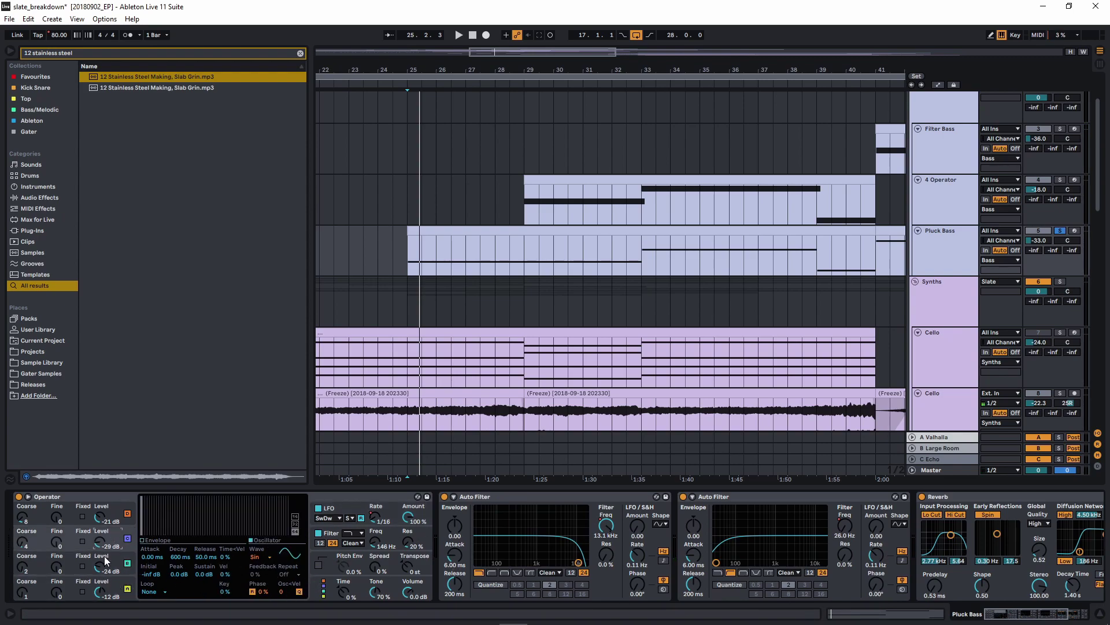
pyautogui.click(114, 509)
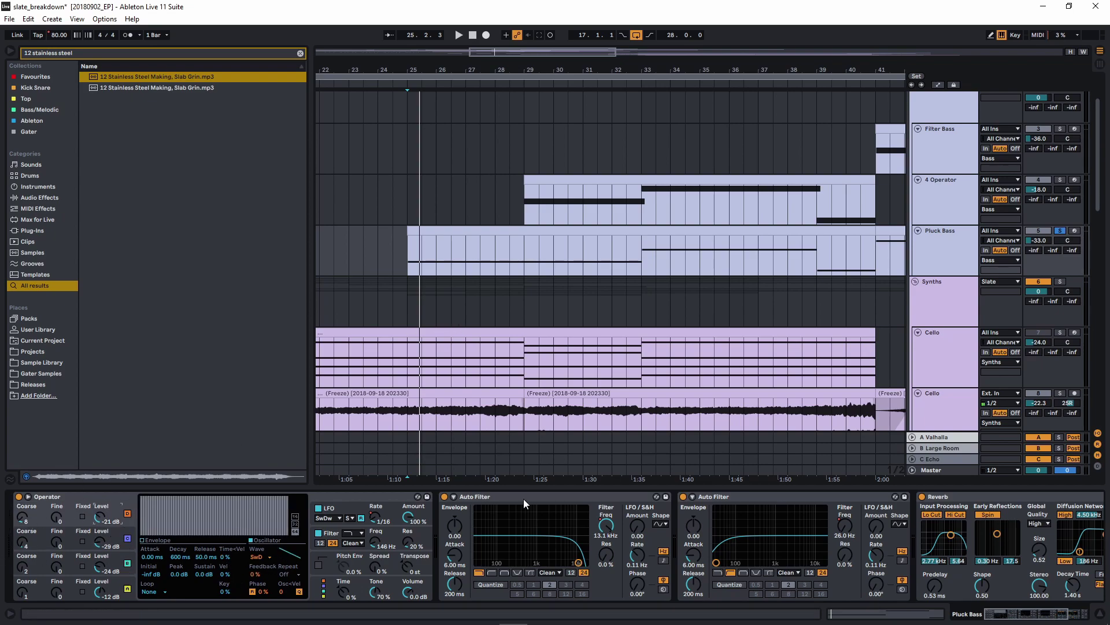
# Show the automation lanes and play Pluck Bass's second Auto Filter Frequency sweep from bars 31.1.1 and 33.1.1
pyautogui.hscroll(5, 685, 519)
pyautogui.click(939, 85)
pyautogui.click(534, 246)
pyautogui.press('space')
pyautogui.click(586, 268)
pyautogui.press('space')
pyautogui.press('space')
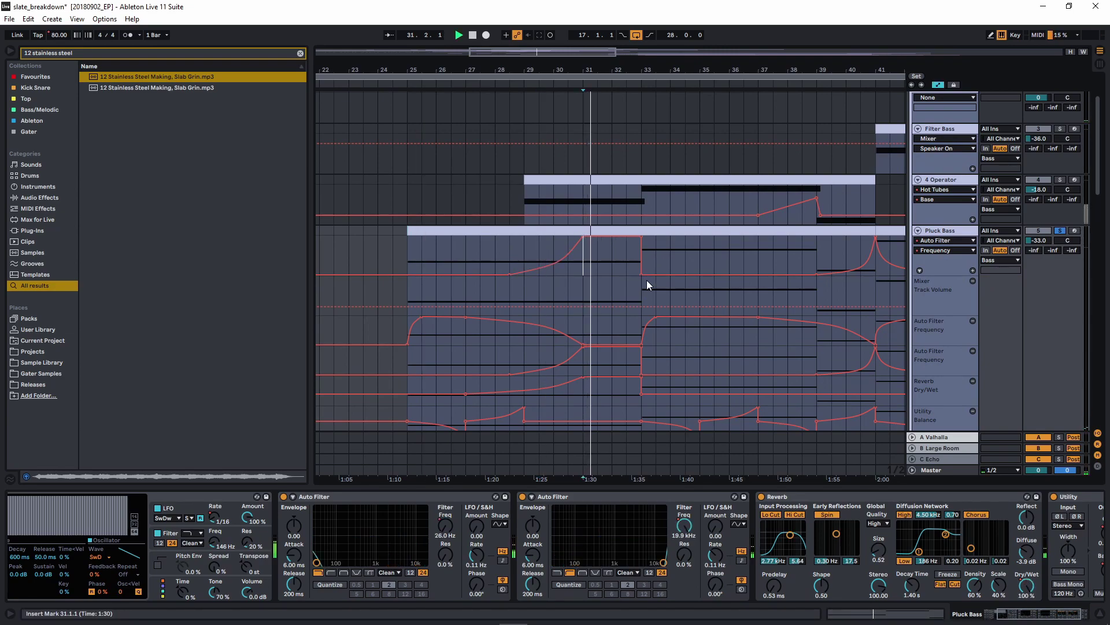
pyautogui.click(646, 252)
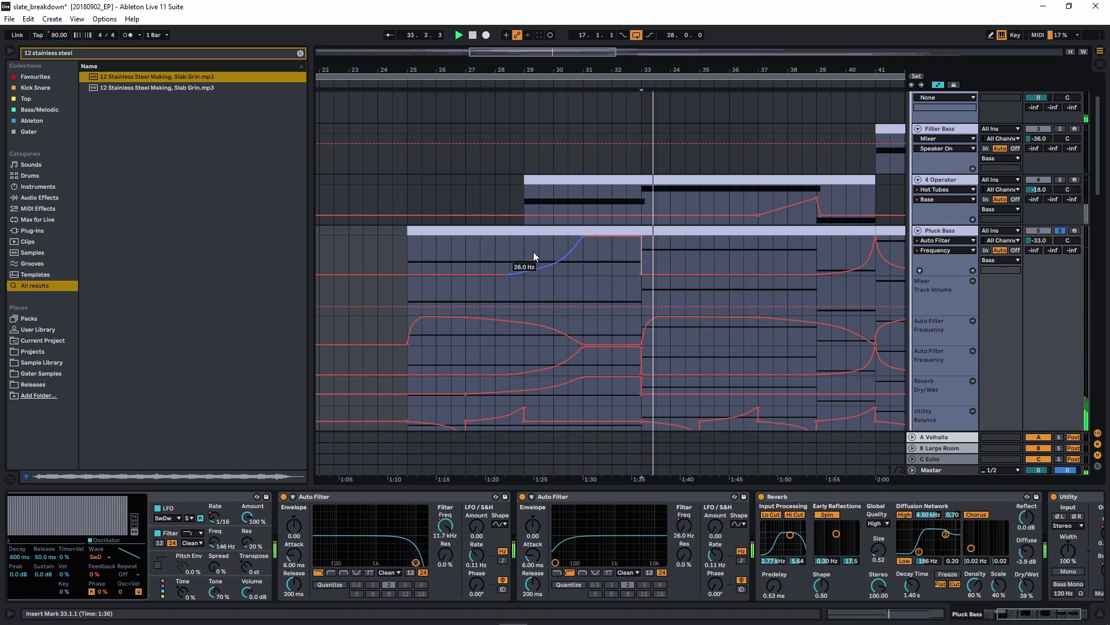
pyautogui.click(550, 187)
# Select the Pluck Bass clip, display the first Auto Filter's Frequency automation and play through its falling sweep
pyautogui.click(502, 230)
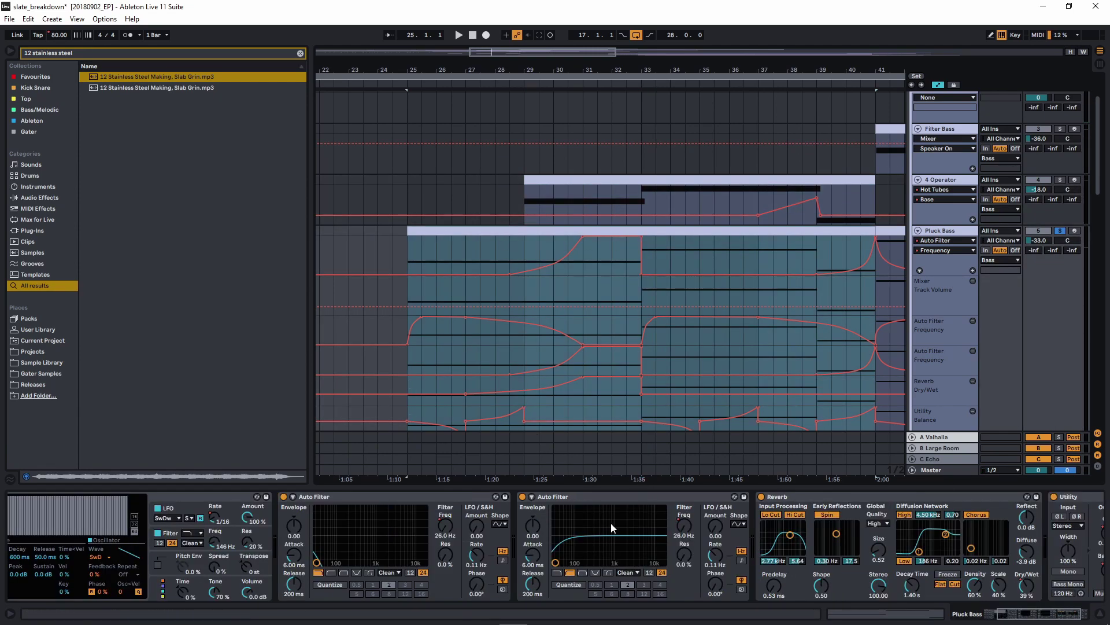
pyautogui.click(444, 525)
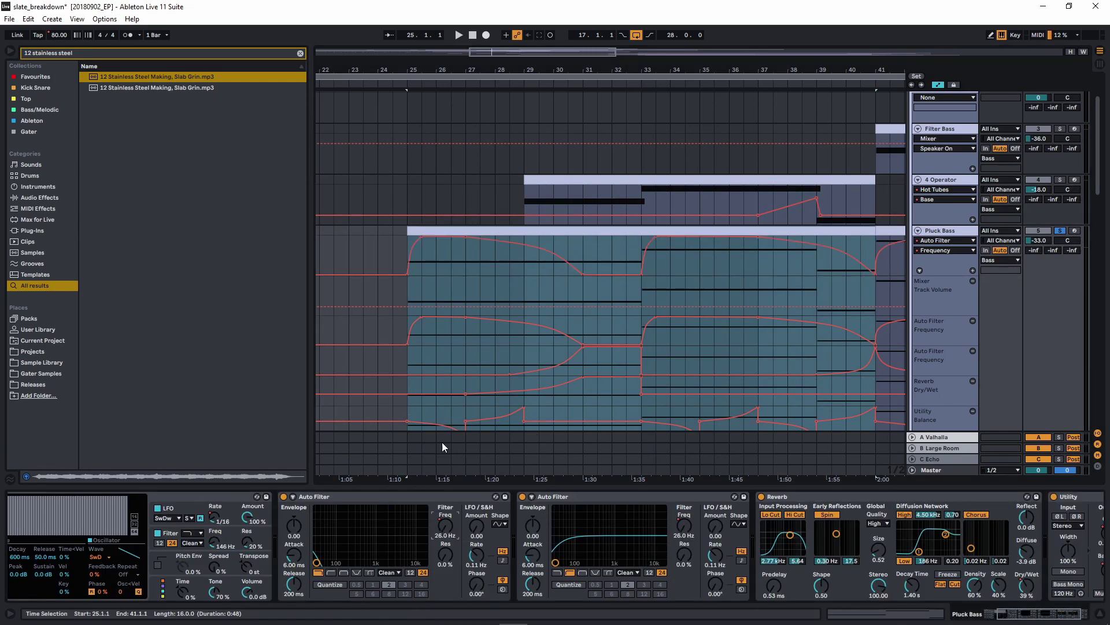
pyautogui.click(495, 260)
pyautogui.press('space')
pyautogui.click(529, 258)
pyautogui.press('space')
pyautogui.press('space')
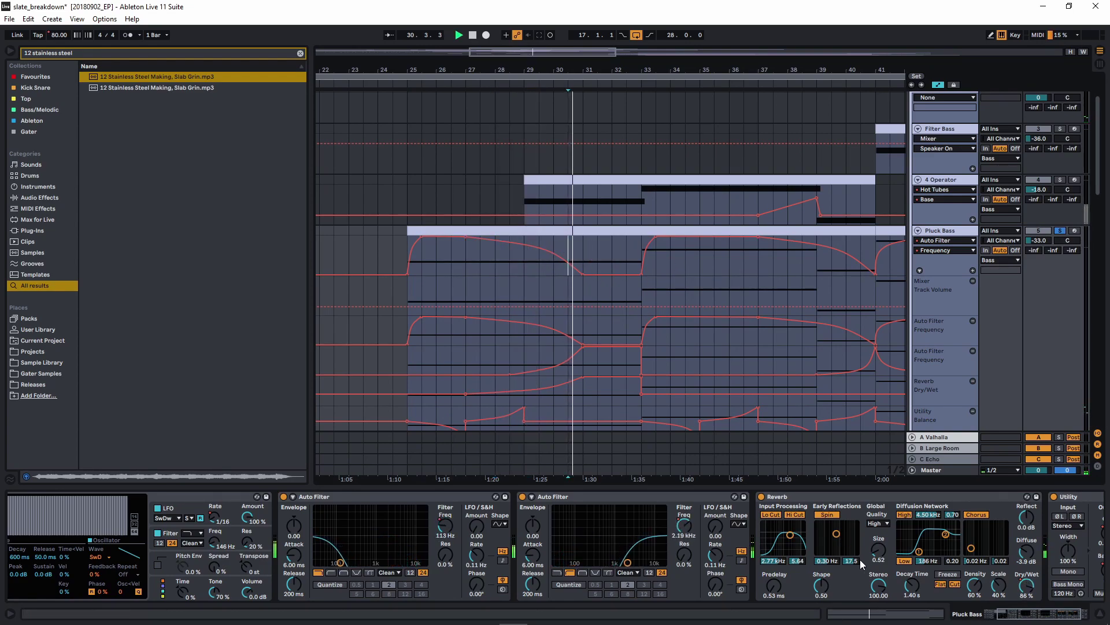
# Display Pluck Bass's Reverb Dry/Wet automation and play its rise from bar 29.3.1
pyautogui.hscroll(3, 864, 561)
pyautogui.click(939, 587)
pyautogui.press('space')
pyautogui.click(540, 234)
pyautogui.click(541, 242)
pyautogui.press('space')
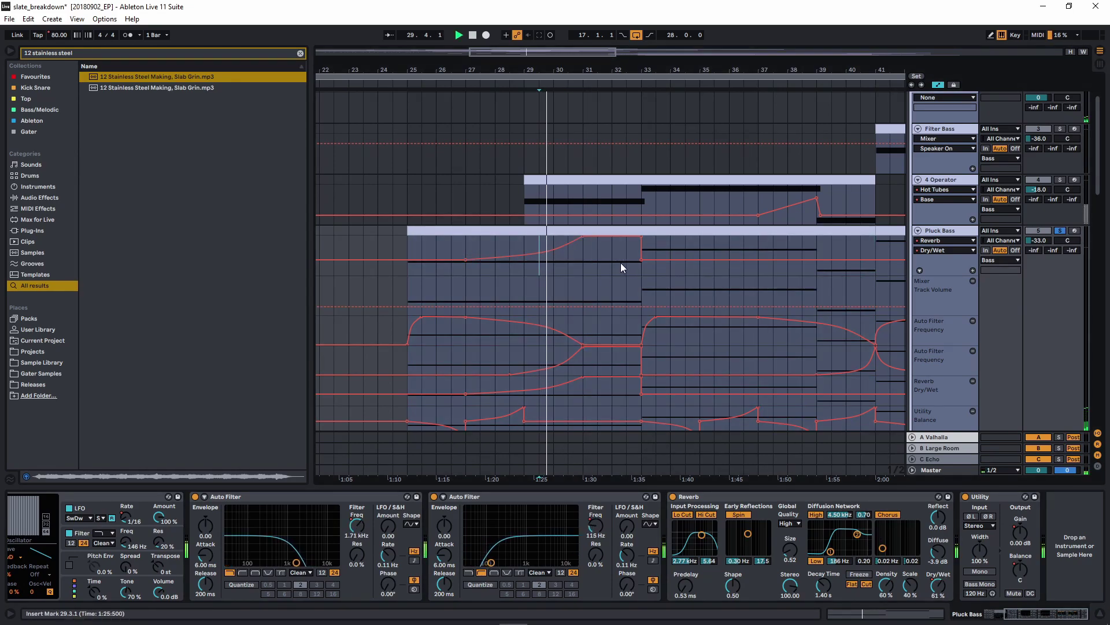
# Display Pluck Bass's Utility Balance automation and play its panning movement from bar 33.1.1
pyautogui.click(1019, 569)
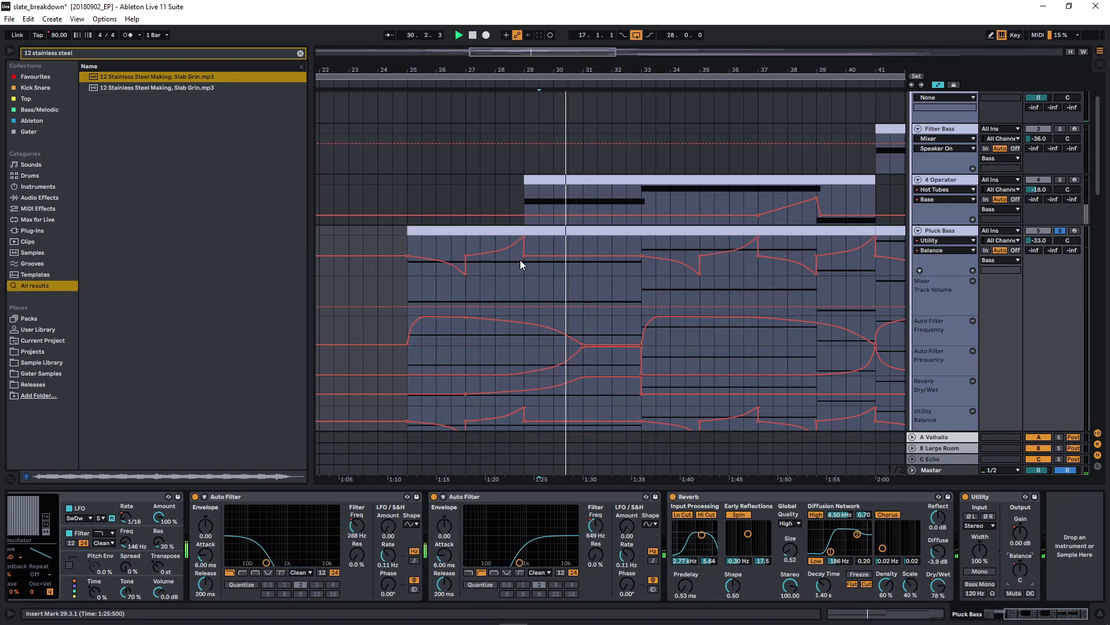
pyautogui.scroll(-3, 453, 275)
pyautogui.press('space')
pyautogui.scroll(3, 511, 280)
pyautogui.press('space')
pyautogui.click(470, 248)
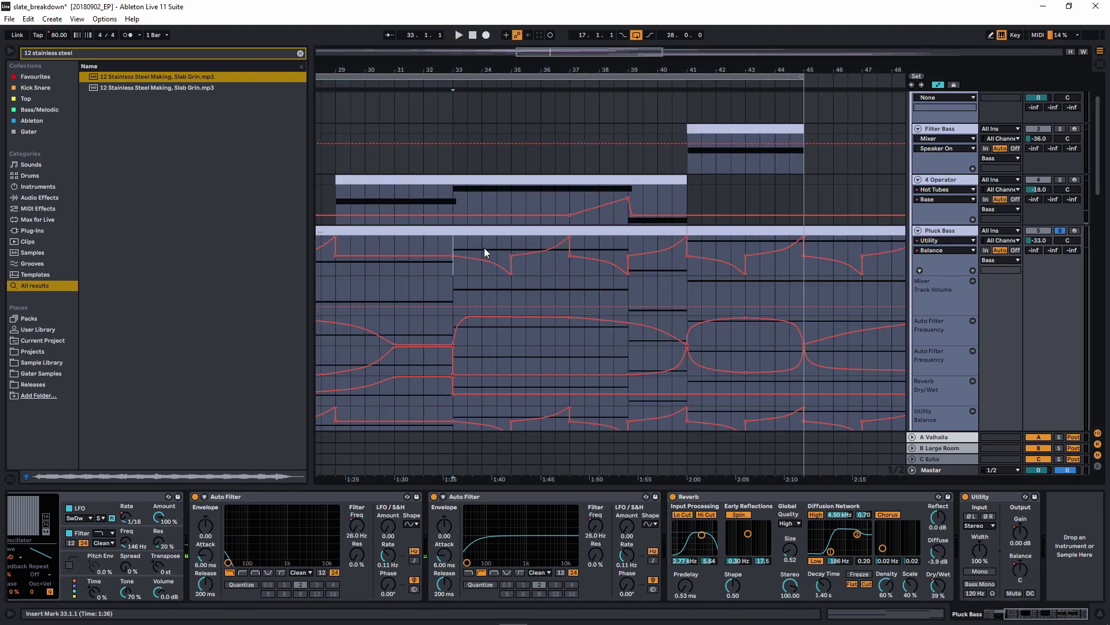
pyautogui.press('space')
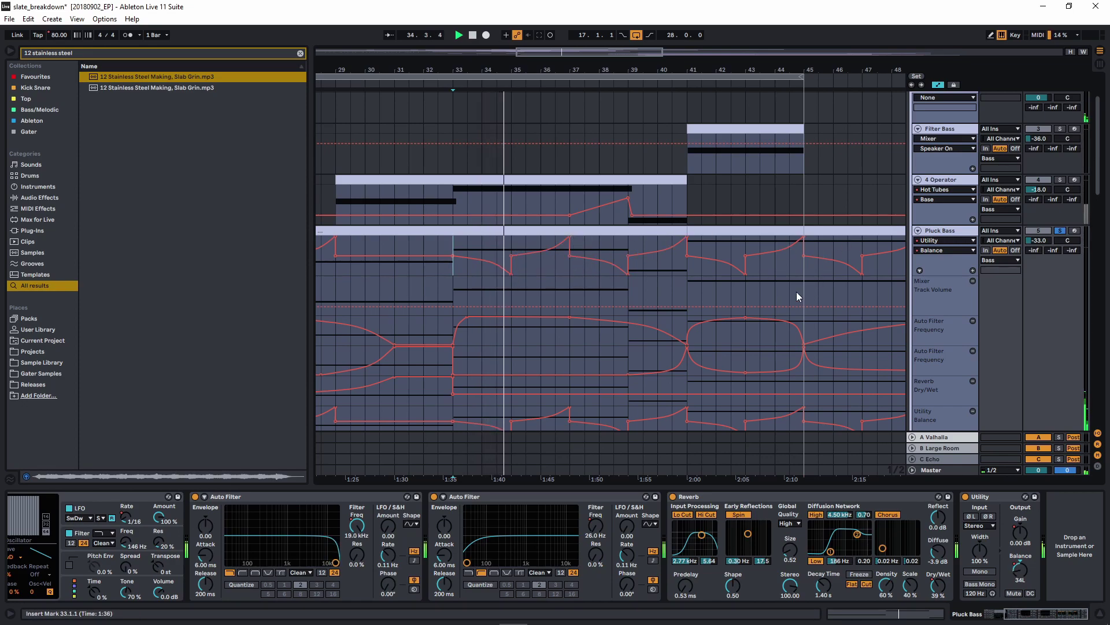
# Stop Pluck Bass, open the 4 Operator track's device chain, solo the track and play its clip from bar 29.1.1
pyautogui.hotkey('shift', 'w')
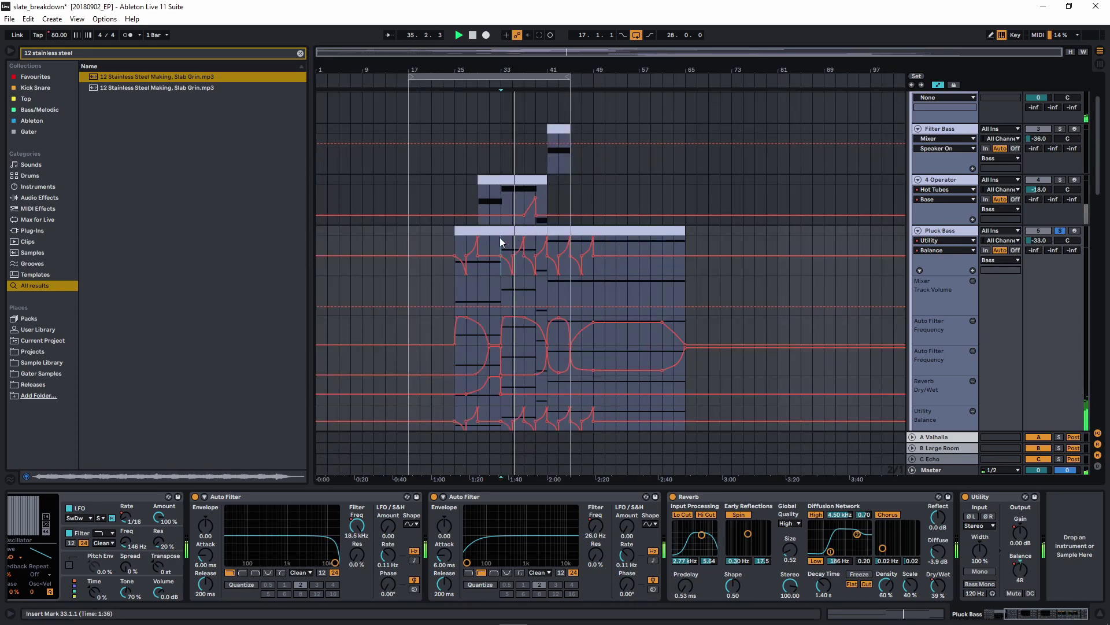
pyautogui.scroll(5, 501, 238)
pyautogui.press('space')
pyautogui.click(381, 199)
pyautogui.click(1061, 180)
pyautogui.press('space')
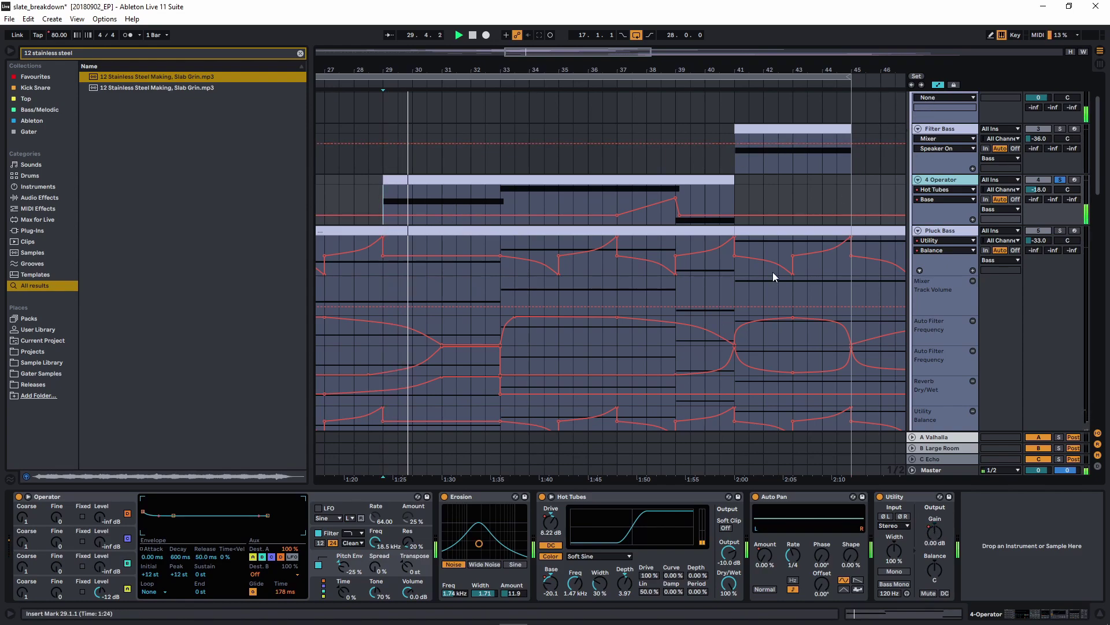
# Examine oscillator A in 4 Operator's synth and play the track's overlapping notes from bar 32.3.1
pyautogui.click(112, 585)
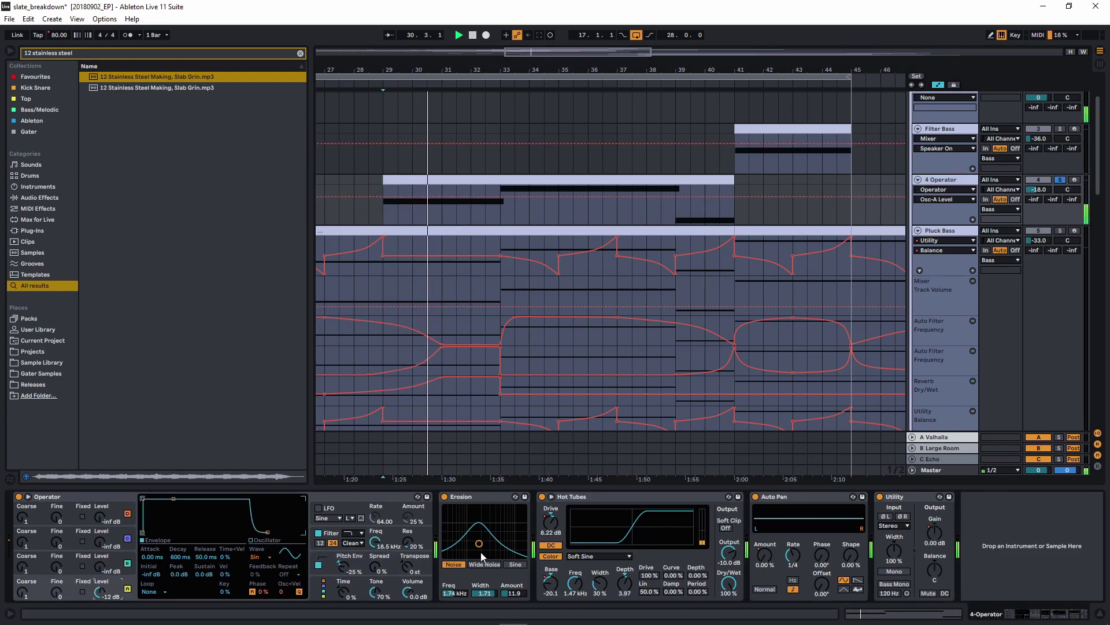
pyautogui.click(488, 214)
pyautogui.scroll(5, 499, 216)
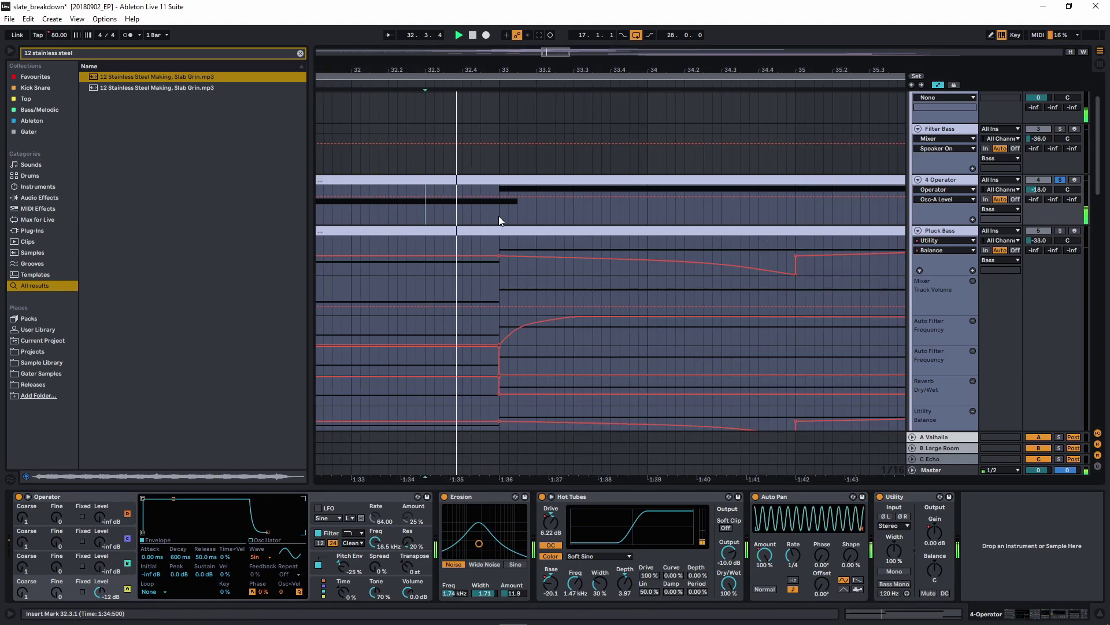
pyautogui.scroll(-5, 498, 216)
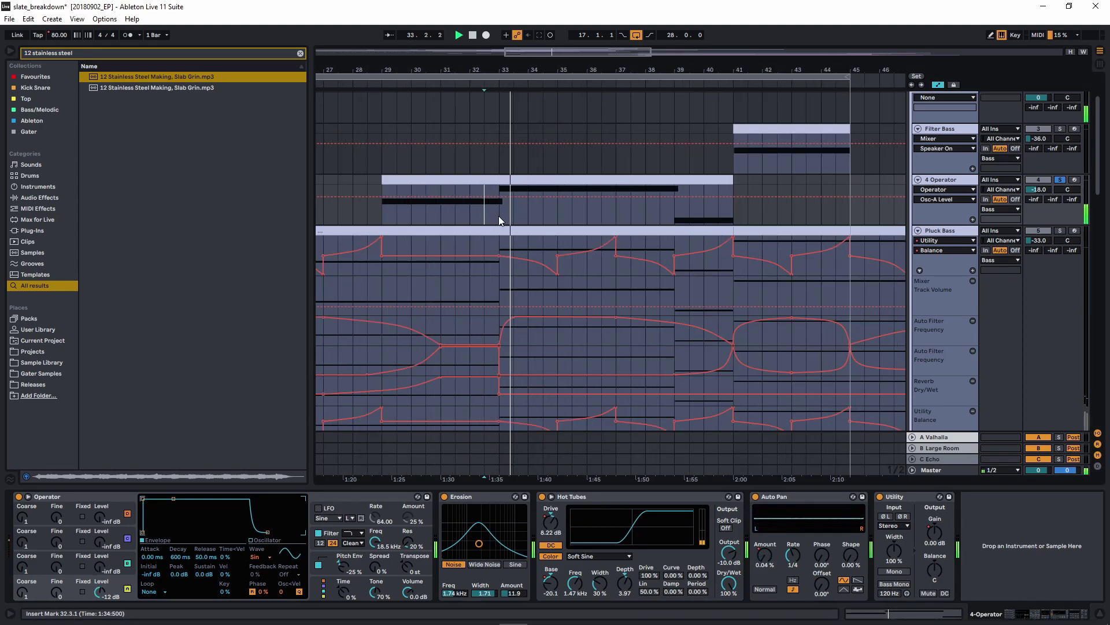
# Stop 4 Operator and display its Auto Pan Amount automation over the bass clip
pyautogui.press('space')
pyautogui.click(381, 212)
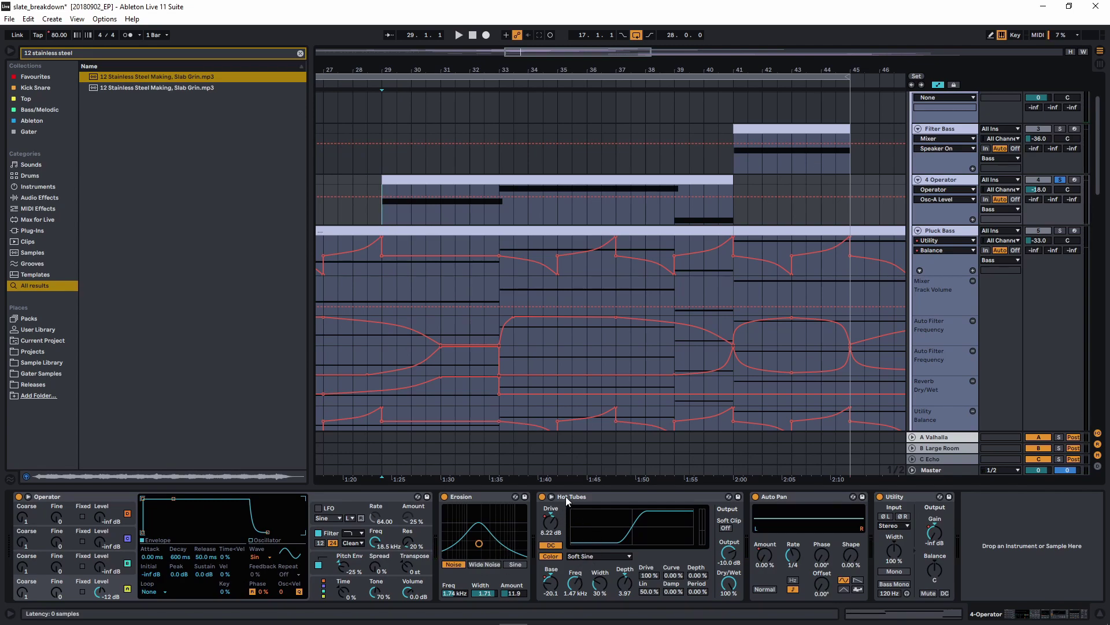
pyautogui.click(765, 555)
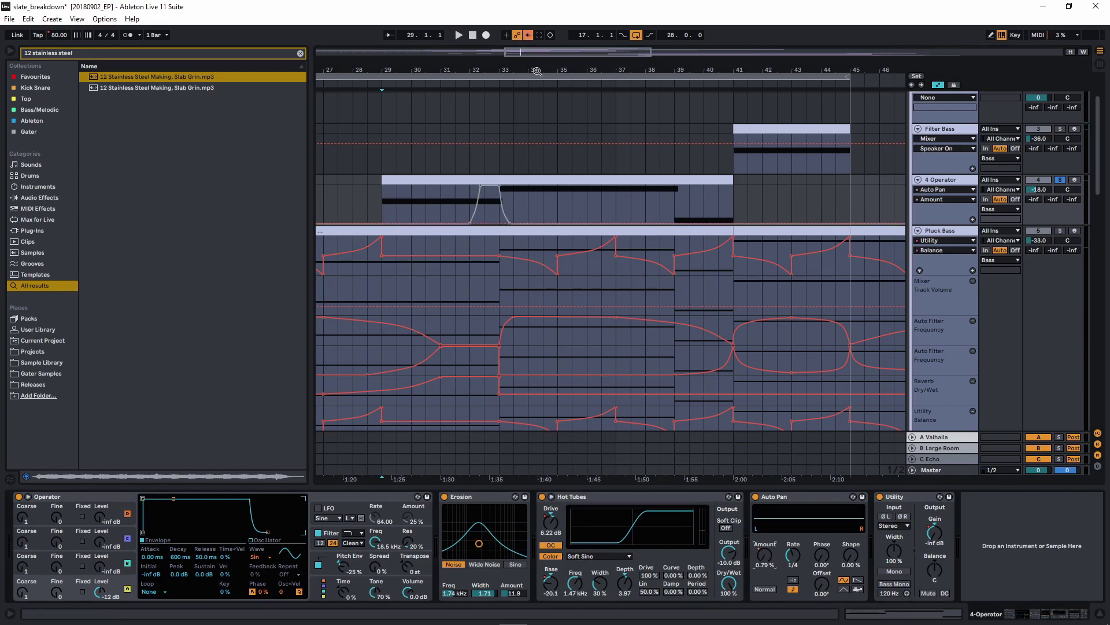
pyautogui.click(460, 199)
# Solo Sine Chords alongside 4 Operator and play its pulsing clip from bars 31.3.1 and 32.1.1
pyautogui.scroll(-10, 630, 275)
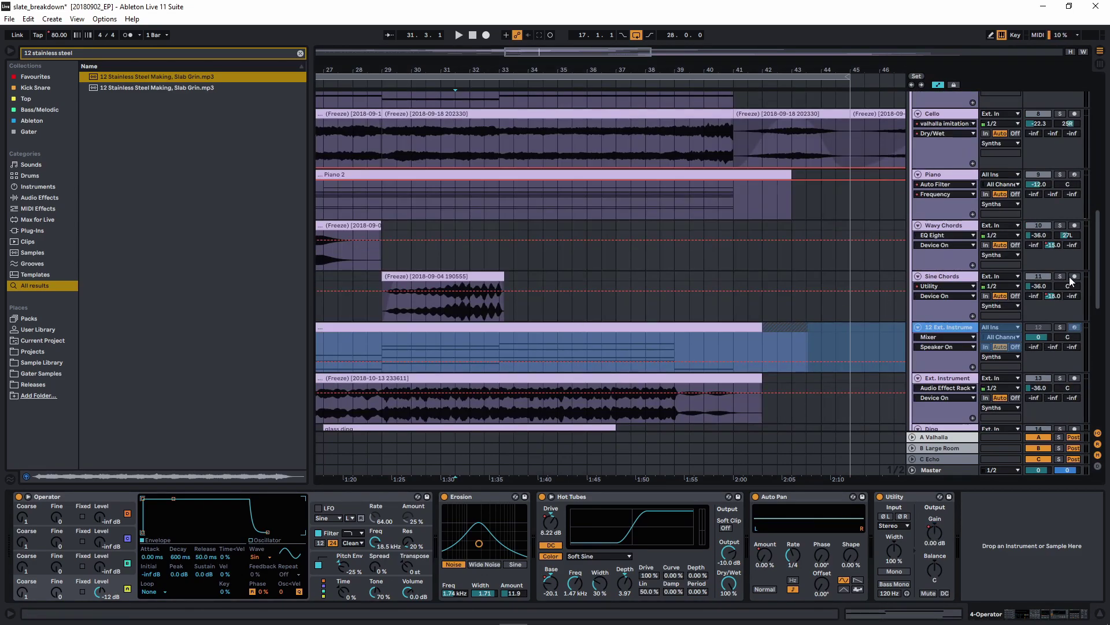
pyautogui.click(1062, 276)
pyautogui.click(461, 308)
pyautogui.press('space')
pyautogui.scroll(5, 463, 316)
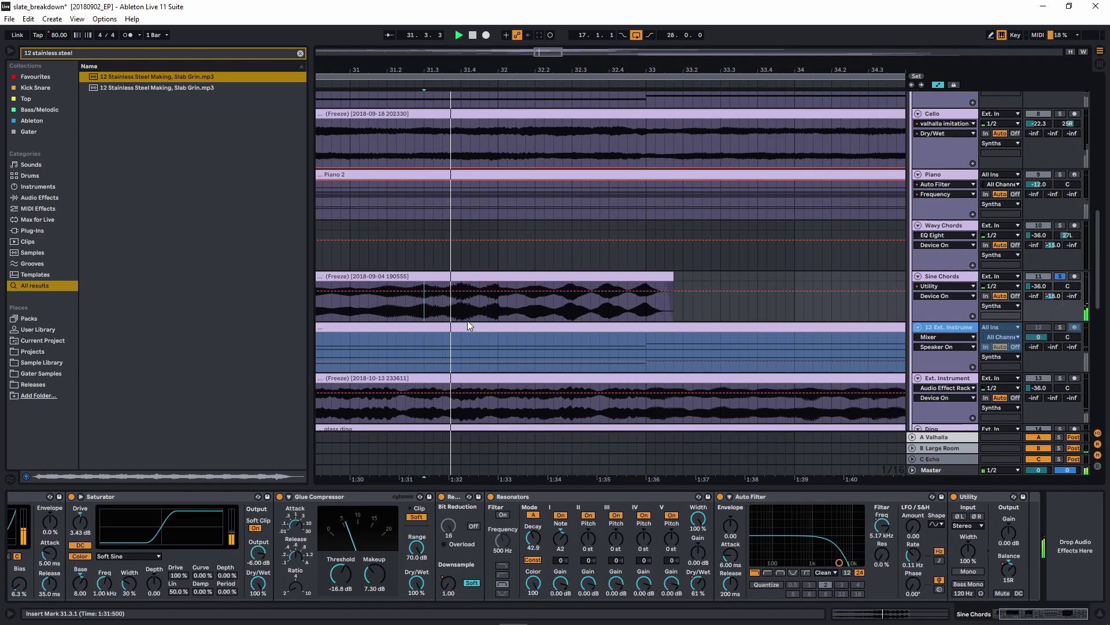
pyautogui.click(498, 313)
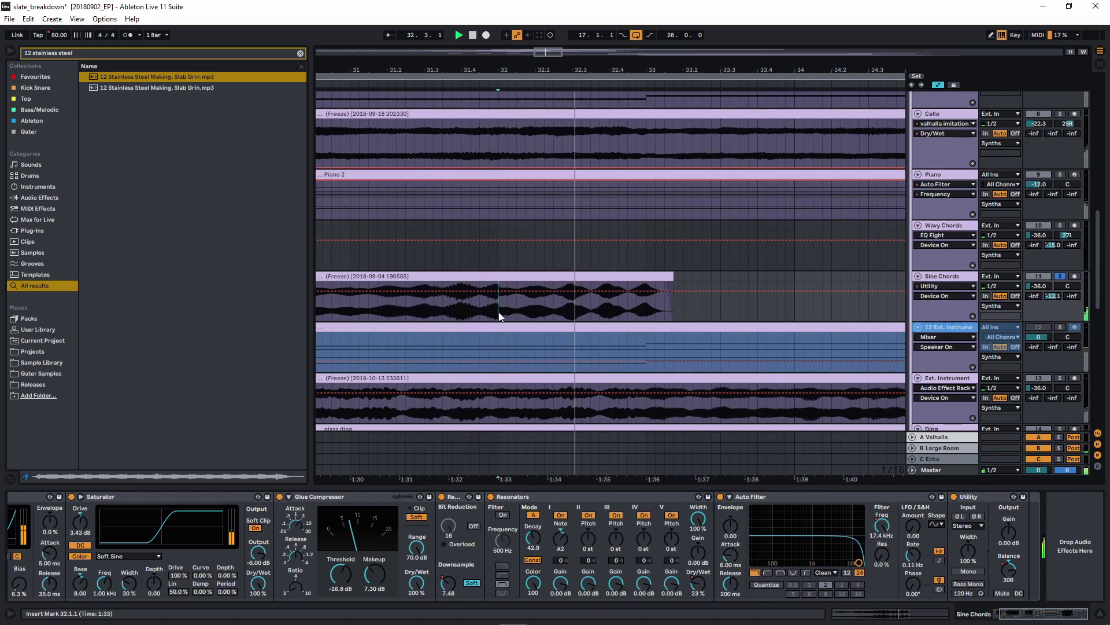
# Stop playback, open the pitch envelope in 4 Operator's synth and play the overlapping notes from bar 33.1.1
pyautogui.scroll(10, 727, 244)
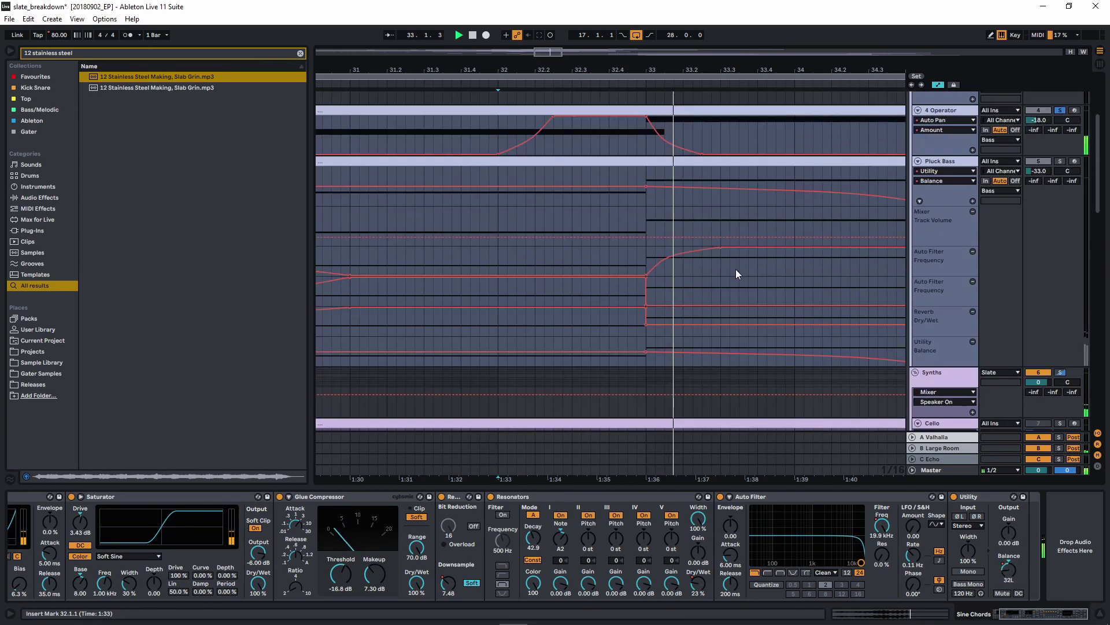
pyautogui.press('space')
pyautogui.click(645, 211)
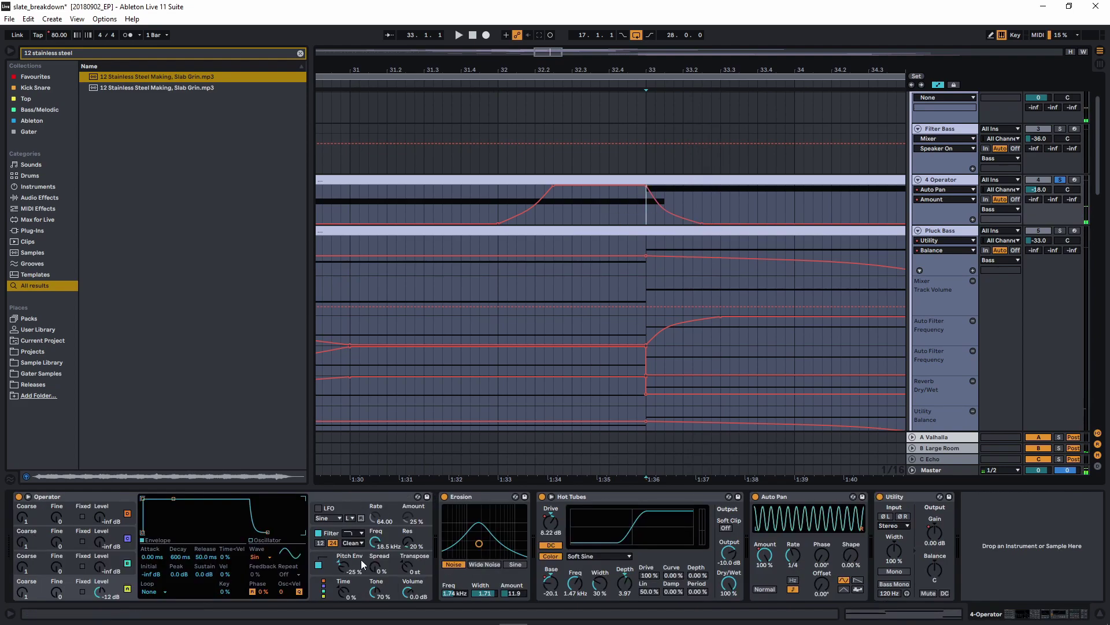
pyautogui.click(360, 561)
pyautogui.press('space')
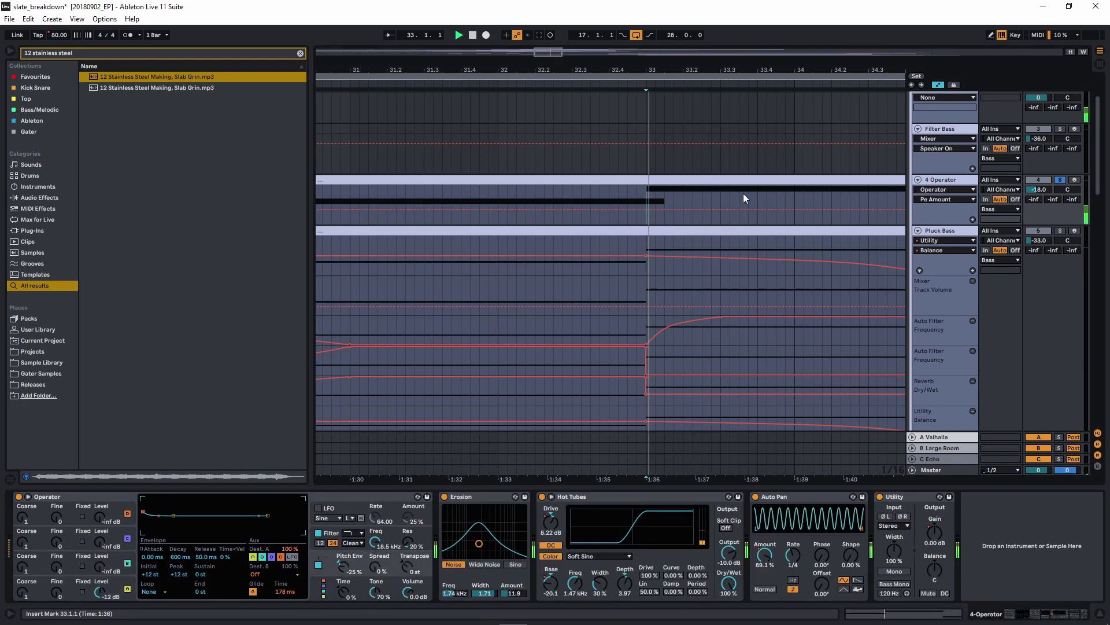
# Return to 4 Operator's Auto Pan Amount automation and play the transition to the clip's last note from bar 38.3.1
pyautogui.click(768, 548)
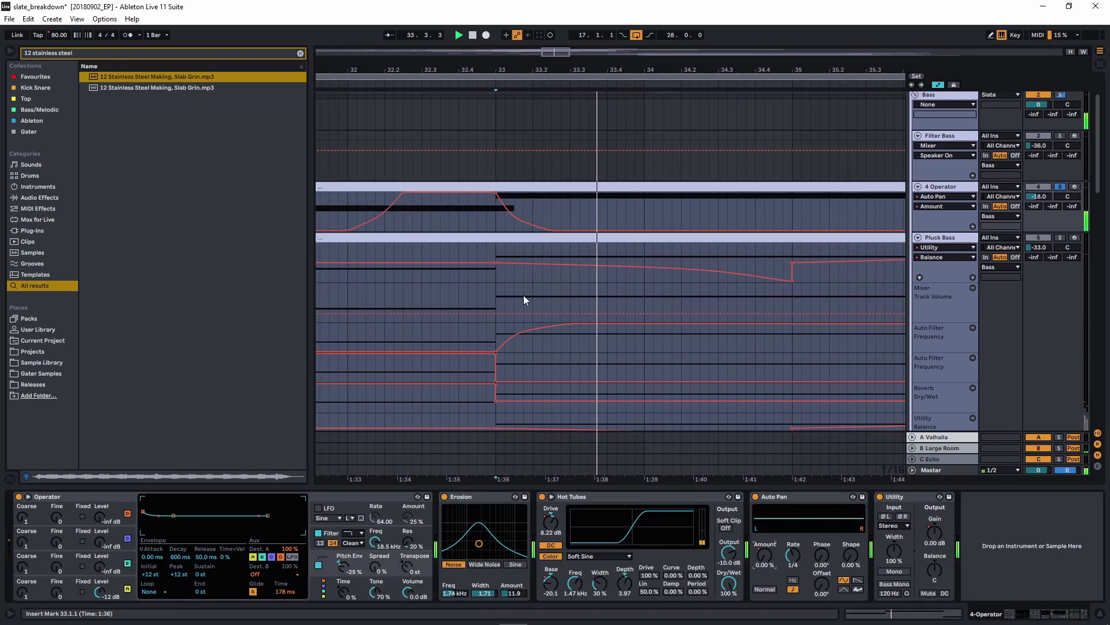
pyautogui.scroll(-5, 524, 300)
pyautogui.click(679, 211)
pyautogui.press('space')
pyautogui.press('space')
pyautogui.press('space')
# Display 4 Operator's Hot Tubes Base automation, play it from bar 38.3.1 and briefly inspect the clip's MIDI notes
pyautogui.click(550, 585)
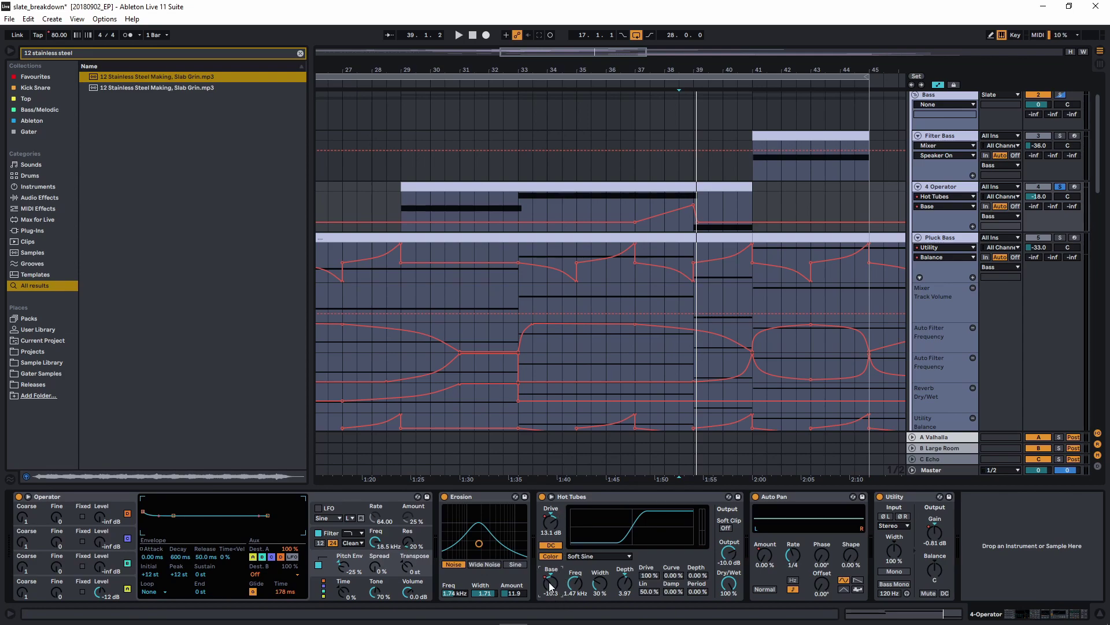
pyautogui.click(680, 204)
pyautogui.press('space')
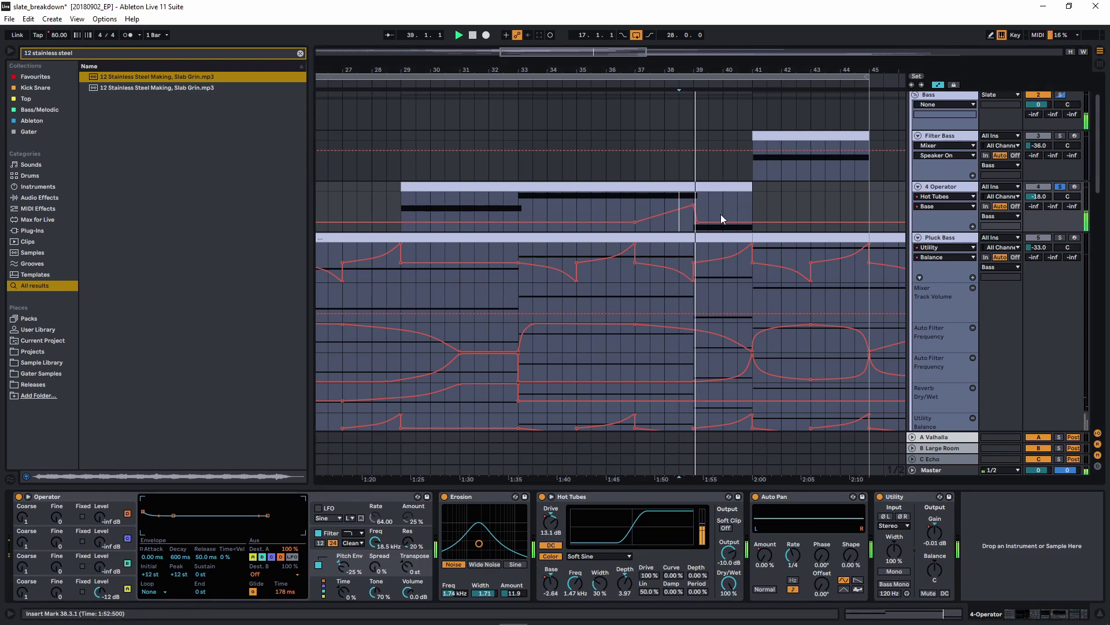
pyautogui.doubleClick(702, 185)
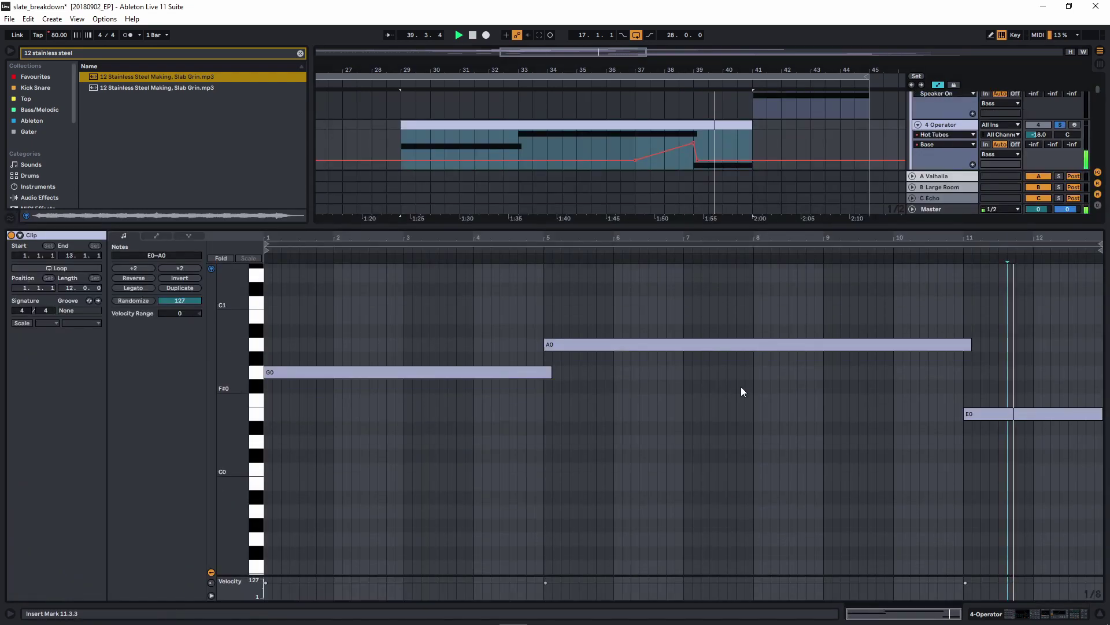
pyautogui.hotkey('shift', 'Tab')
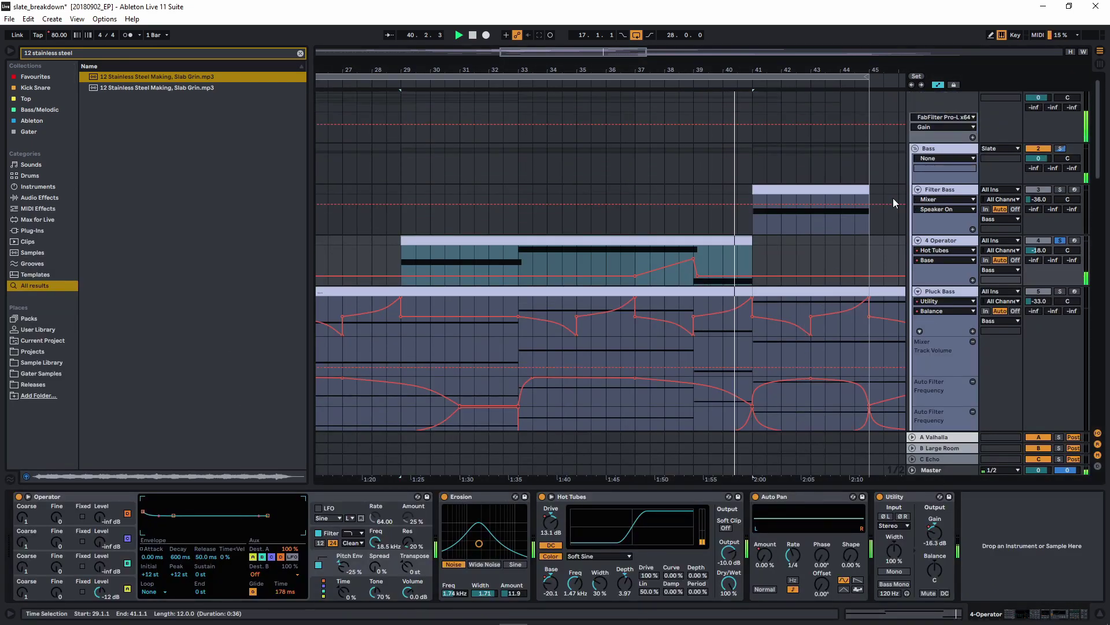
# Solo Filter Bass, play its clip from bar 41.1.1 and delete the disabled Ozone Imager from its device chain
pyautogui.click(758, 213)
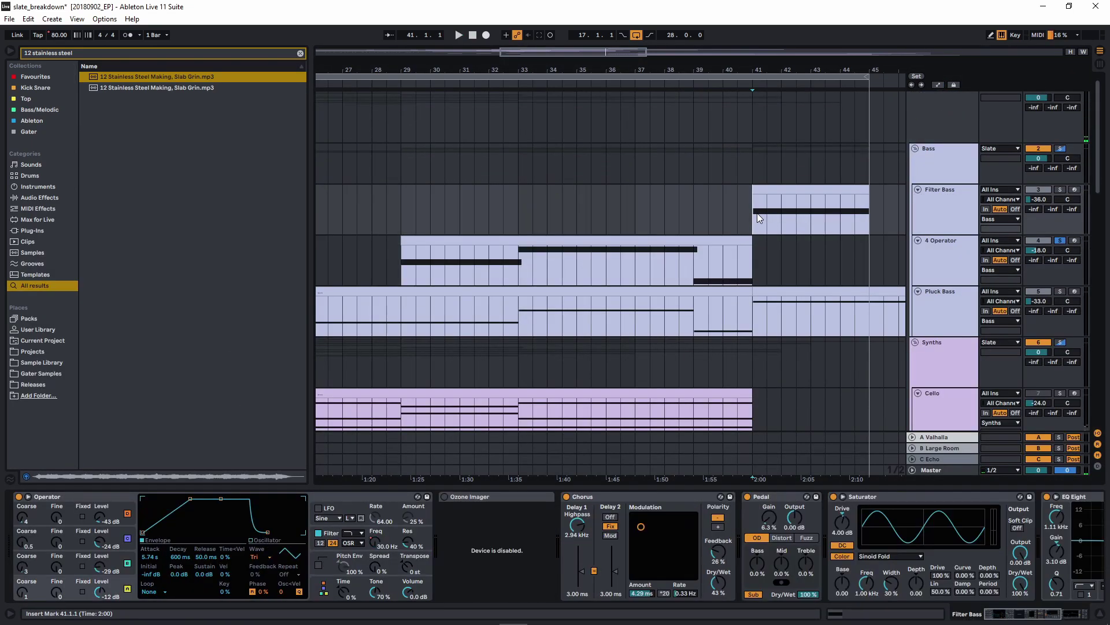
pyautogui.press('space')
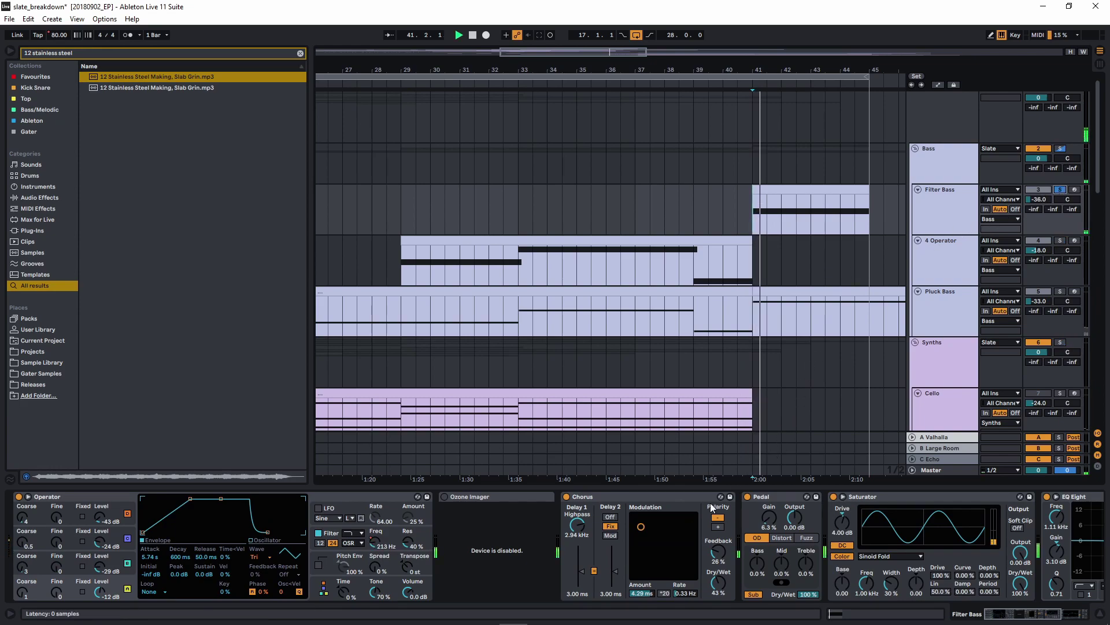
pyautogui.click(510, 496)
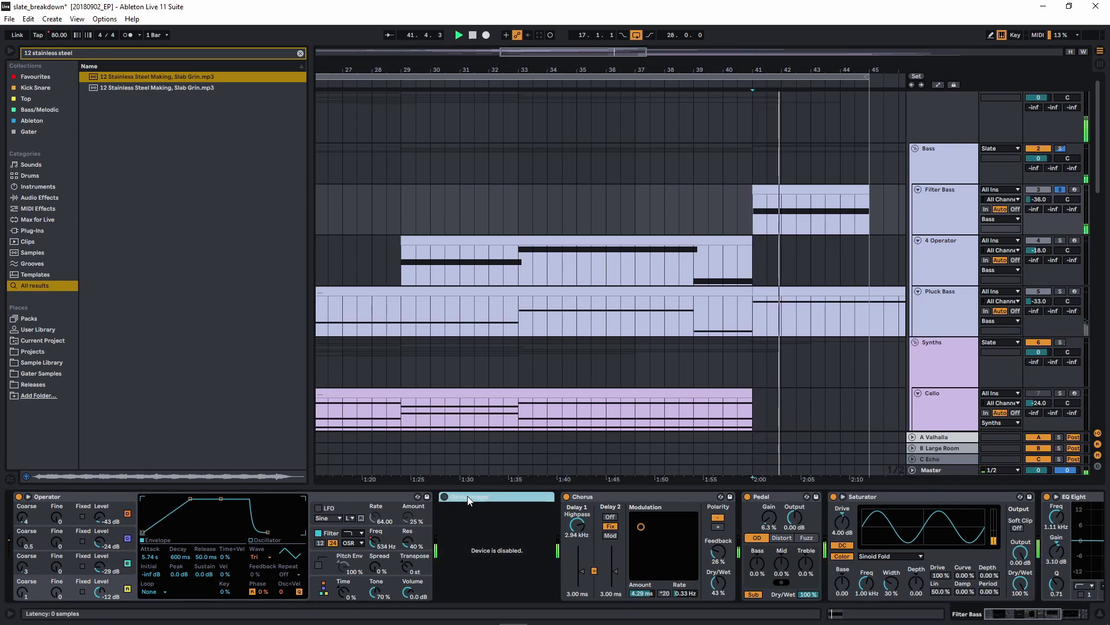
pyautogui.press('Delete')
pyautogui.hscroll(5, 842, 546)
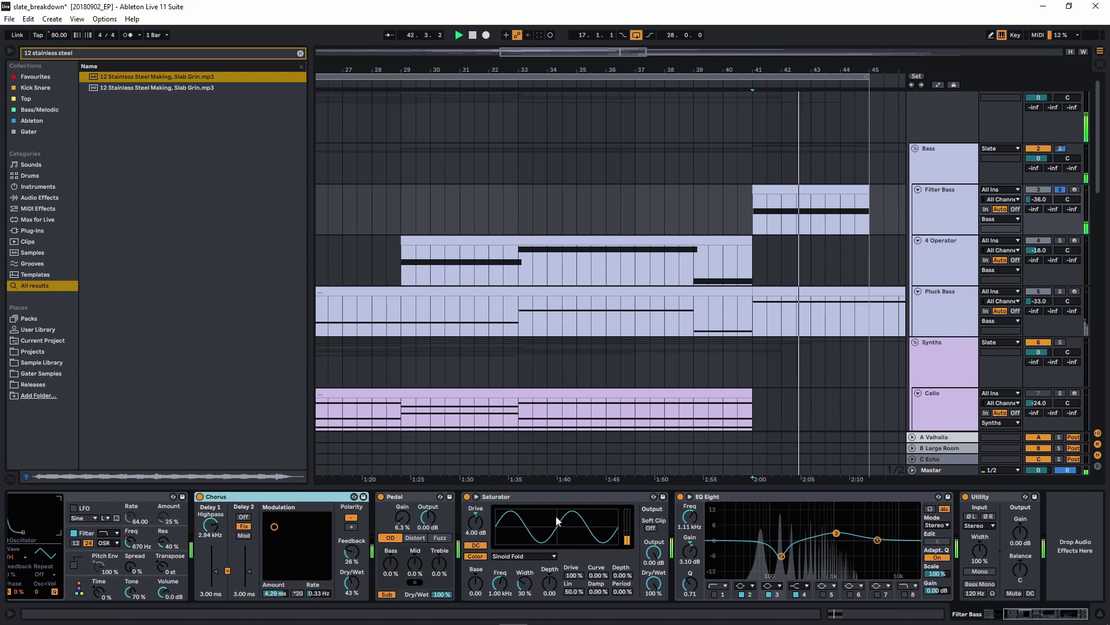
pyautogui.hscroll(-5, 473, 559)
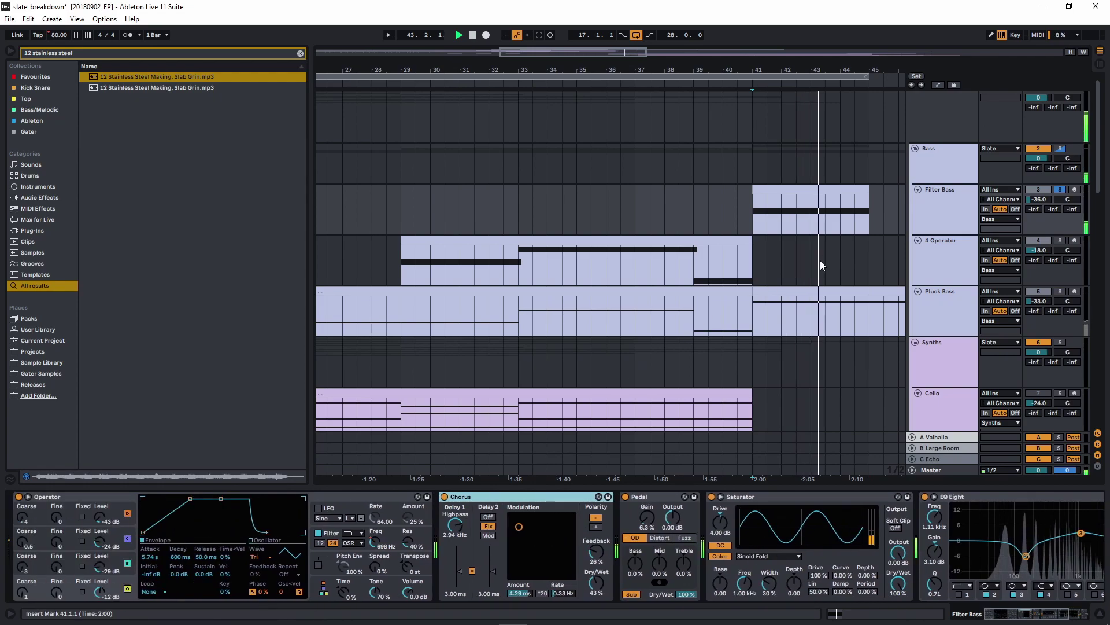
# Stop Filter Bass and examine the waveforms and envelopes of oscillators B, C and D in its Operator synth
pyautogui.scroll(5, 851, 255)
pyautogui.scroll(-5, 850, 255)
pyautogui.moveTo(850, 255); pyautogui.dragTo(619, 261)
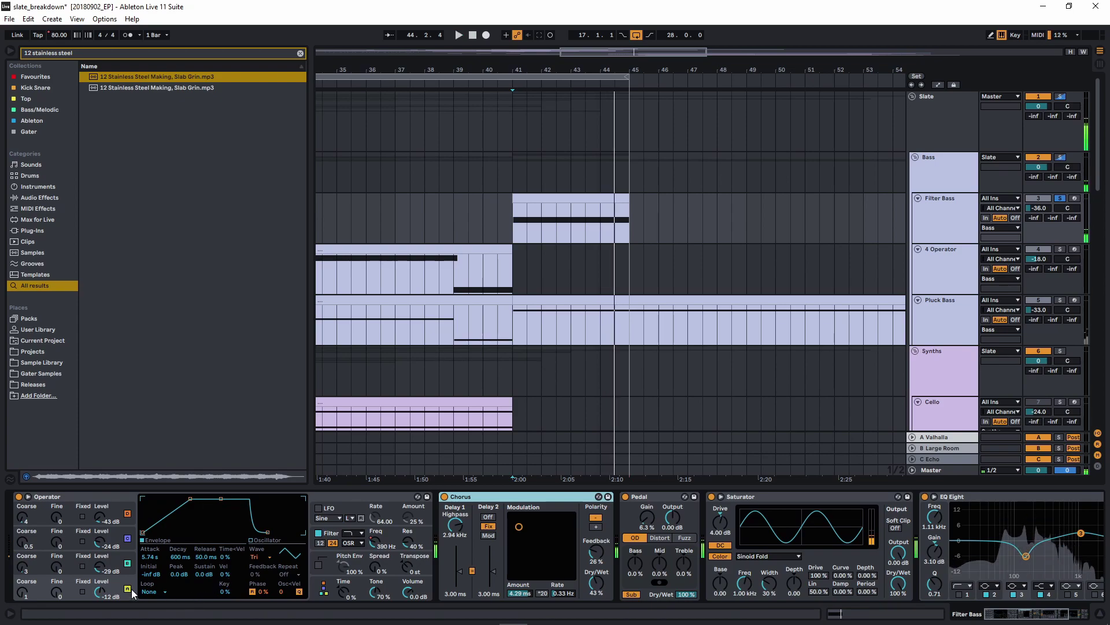
pyautogui.click(115, 561)
pyautogui.click(262, 557)
pyautogui.click(262, 561)
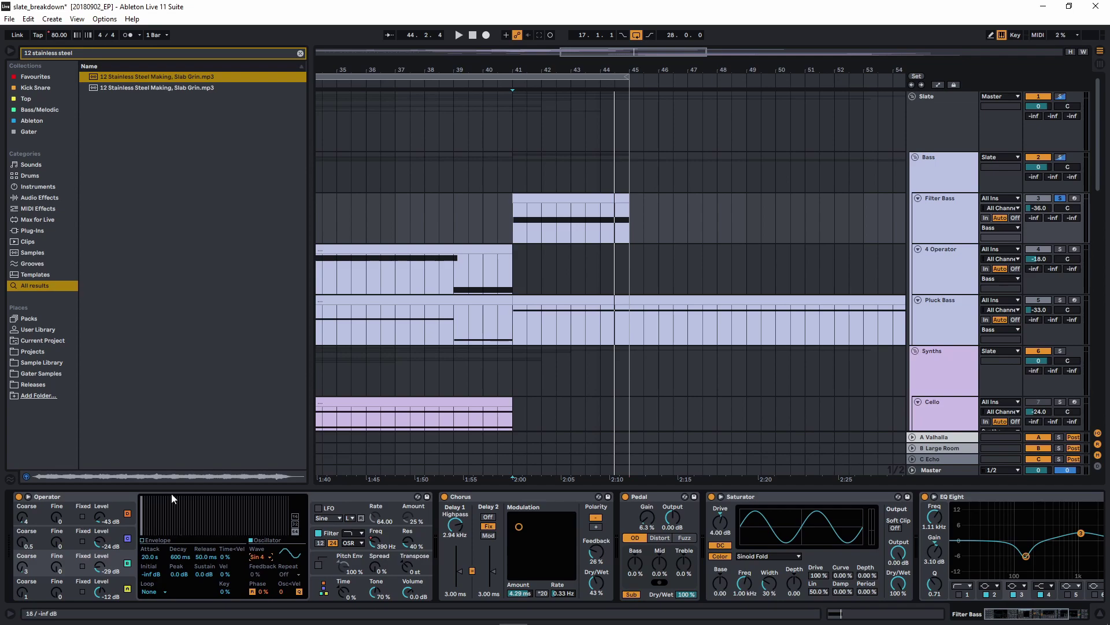
pyautogui.click(139, 578)
pyautogui.click(119, 541)
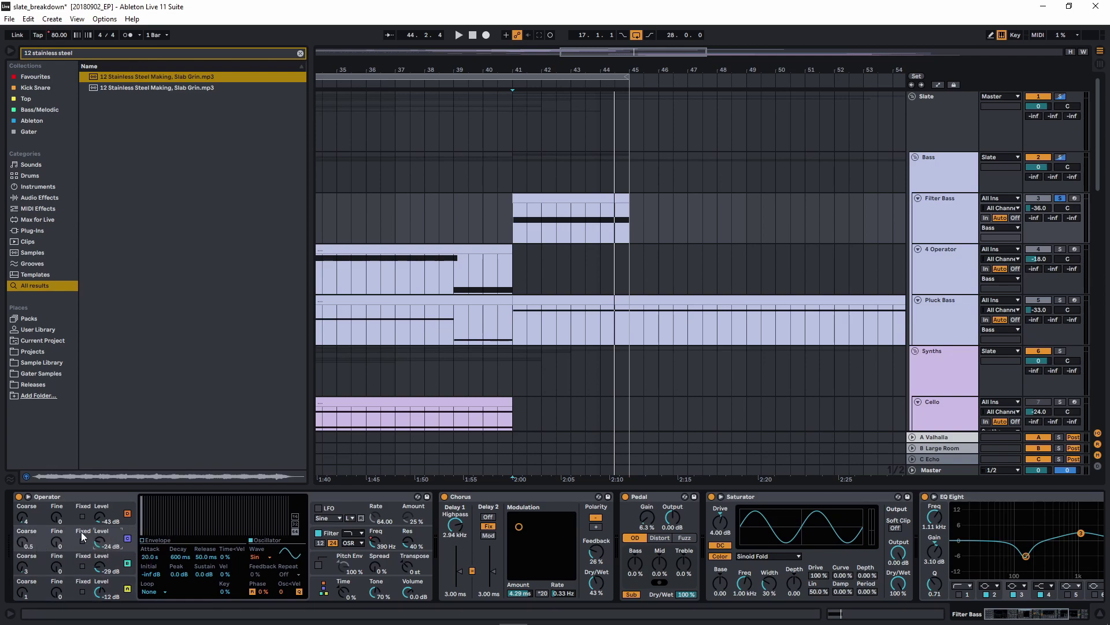
pyautogui.click(123, 524)
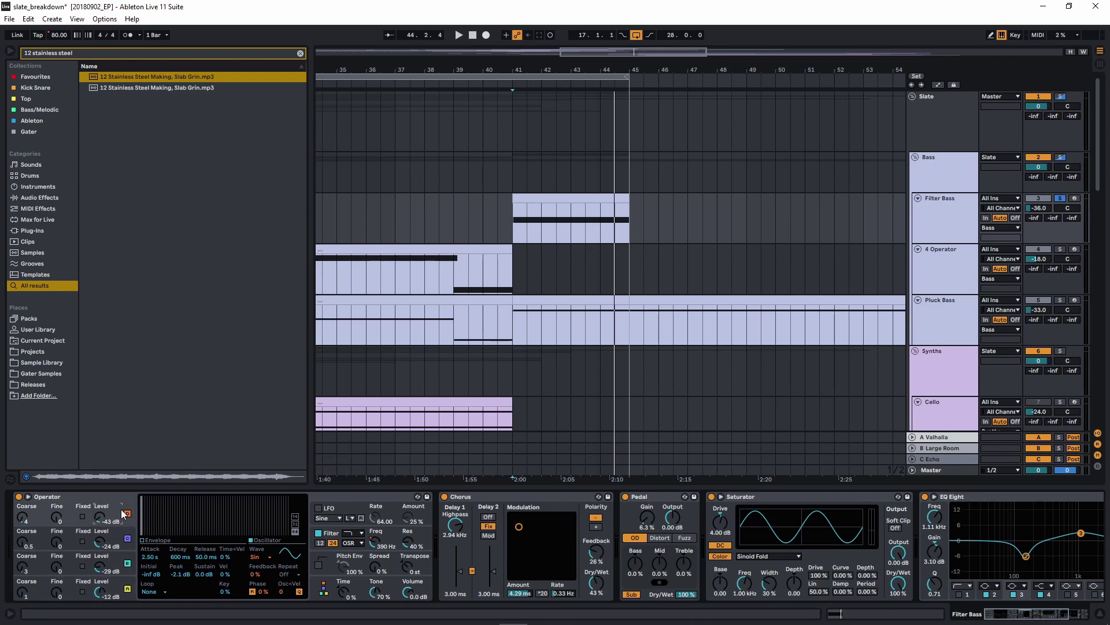
# Deactivate all of Filter Bass's effects from Chorus to Utility and play its dry sound from bar 41.1.1
pyautogui.hscroll(1, 480, 495)
pyautogui.click(480, 495)
pyautogui.hscroll(6, 518, 514)
pyautogui.keyDown('shift'); pyautogui.click(999, 497); pyautogui.keyUp('shift')
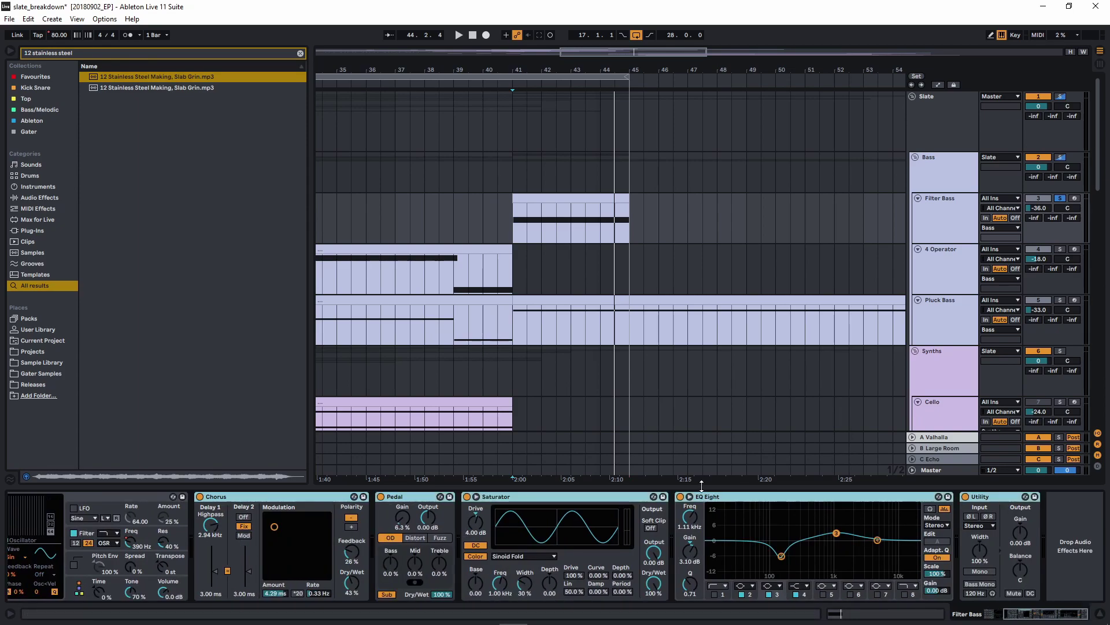
pyautogui.press('0')
pyautogui.press('space')
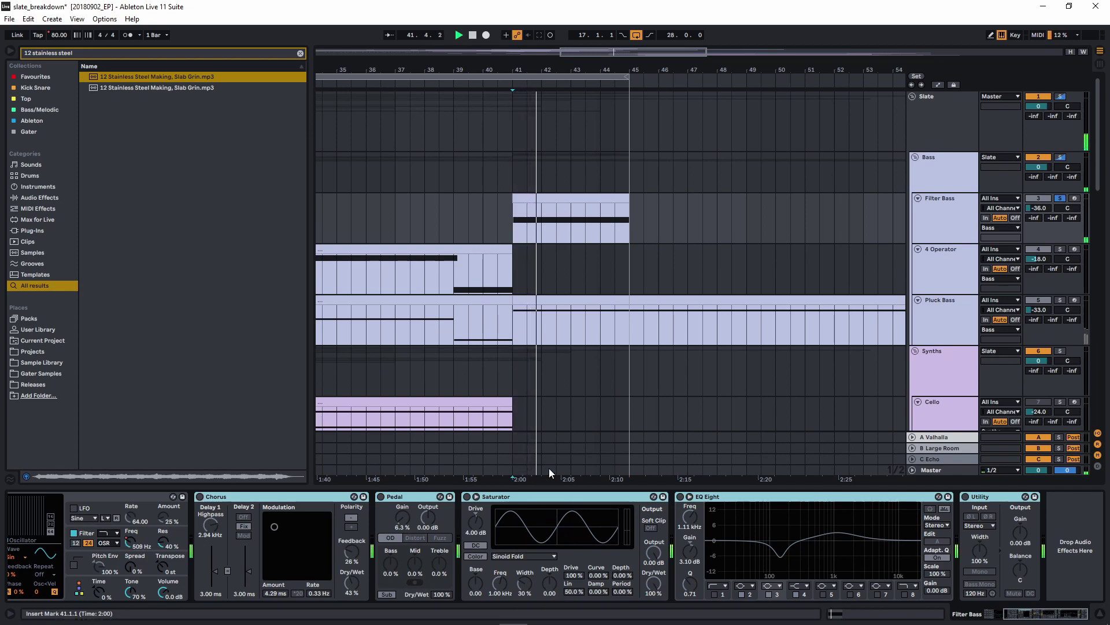
# Reactivate Filter Bass's Chorus, Pedal, Saturator and EQ Eight one after another during playback to hear each effect
pyautogui.click(199, 496)
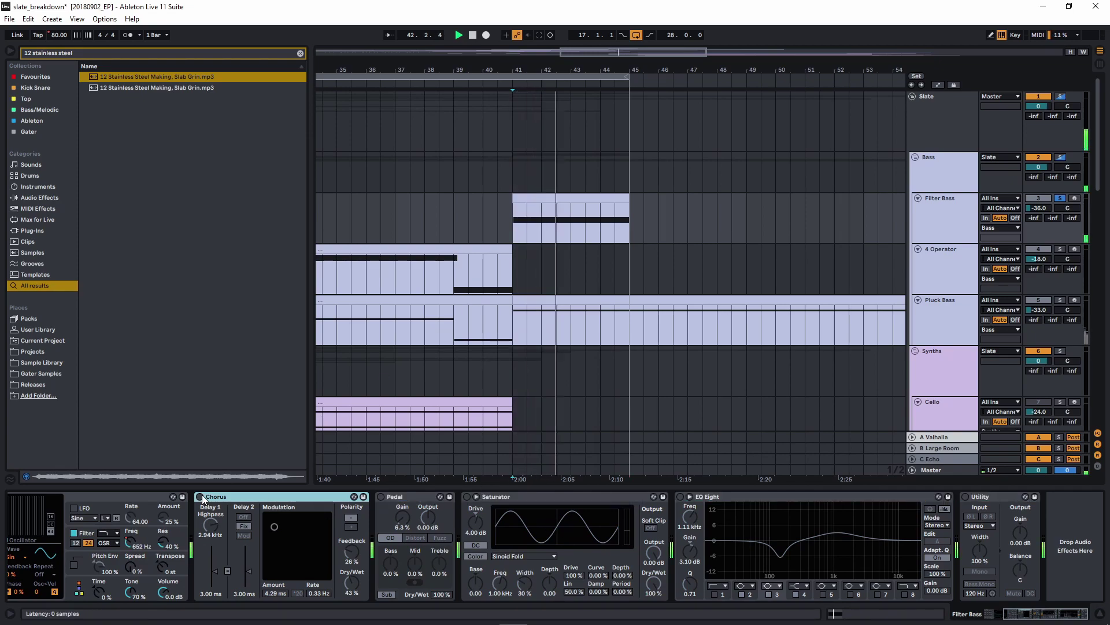
pyautogui.click(380, 496)
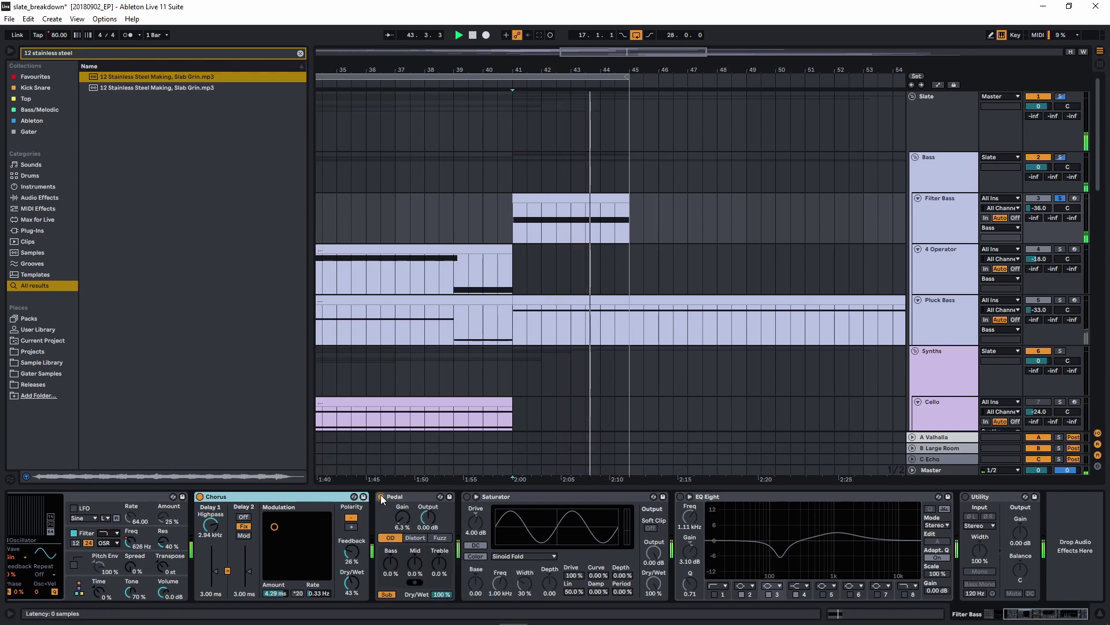
pyautogui.click(466, 496)
pyautogui.click(680, 496)
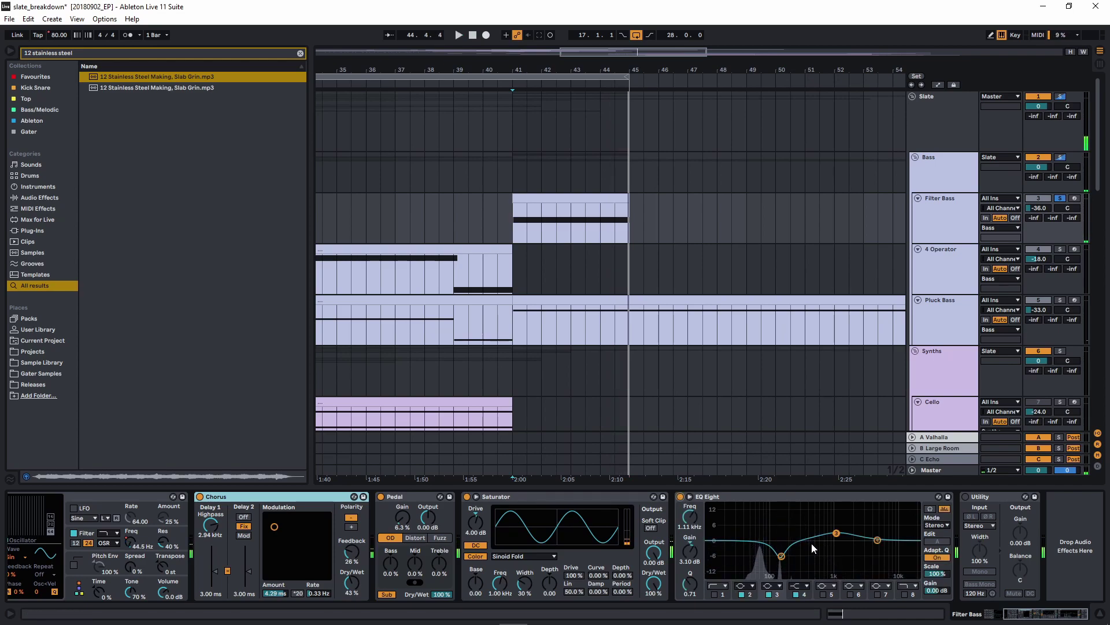
# End Filter Bass's solo, collapse and re-expand the main Slate group, and bring the Synths group's tracks into view
pyautogui.click(913, 96)
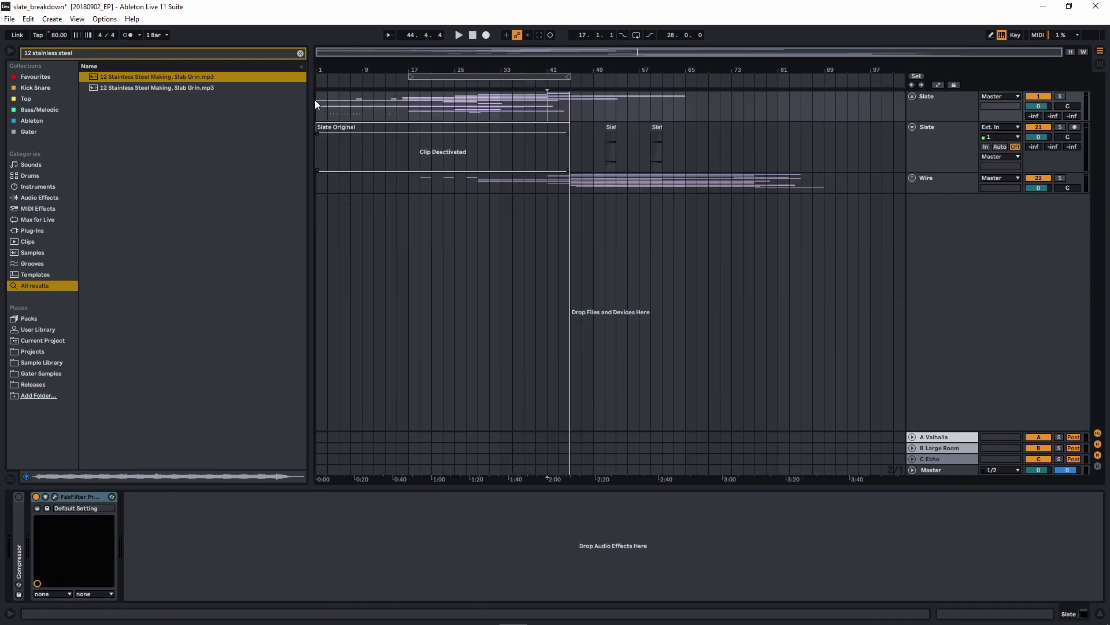
pyautogui.click(913, 96)
pyautogui.scroll(-5, 716, 210)
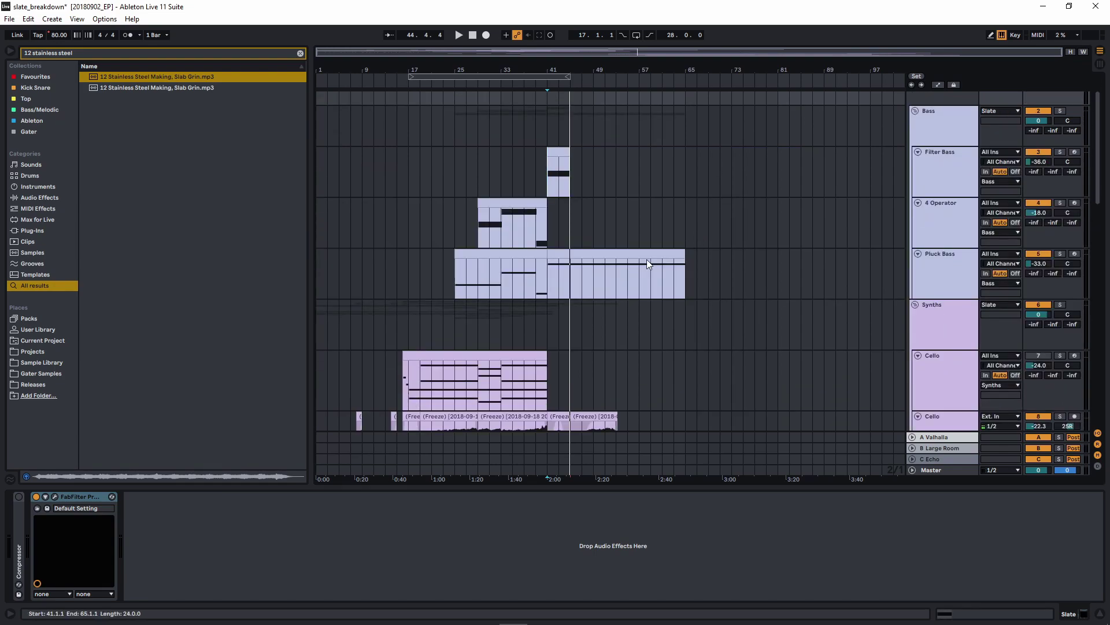
pyautogui.scroll(-8, 592, 270)
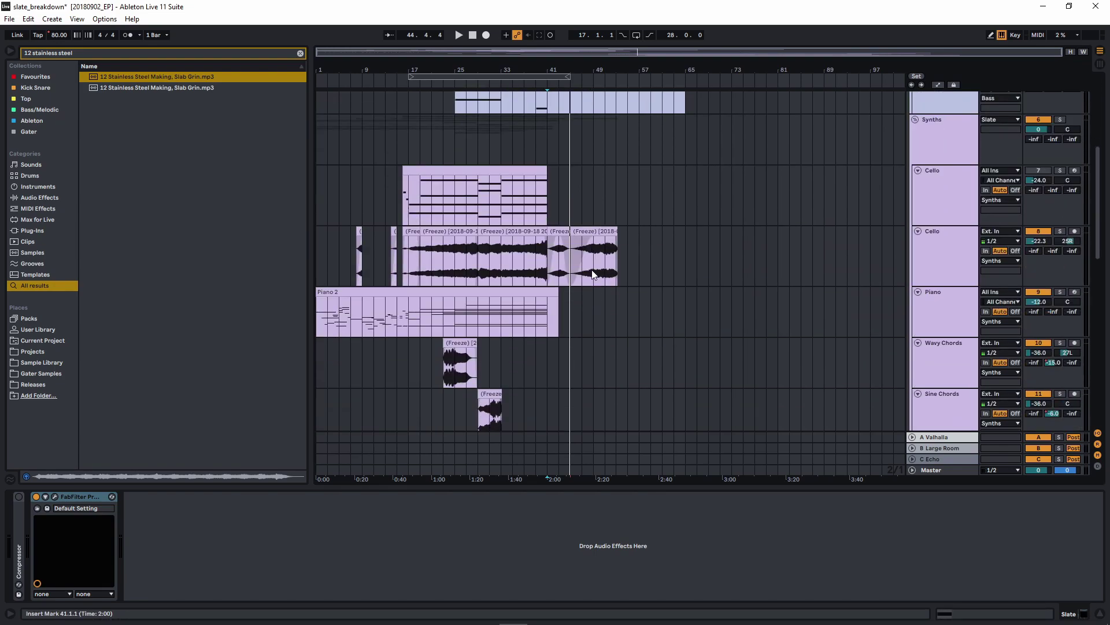
# Go past the Ambience and Slate tracks to the Wire group and select it
pyautogui.scroll(-6, 592, 269)
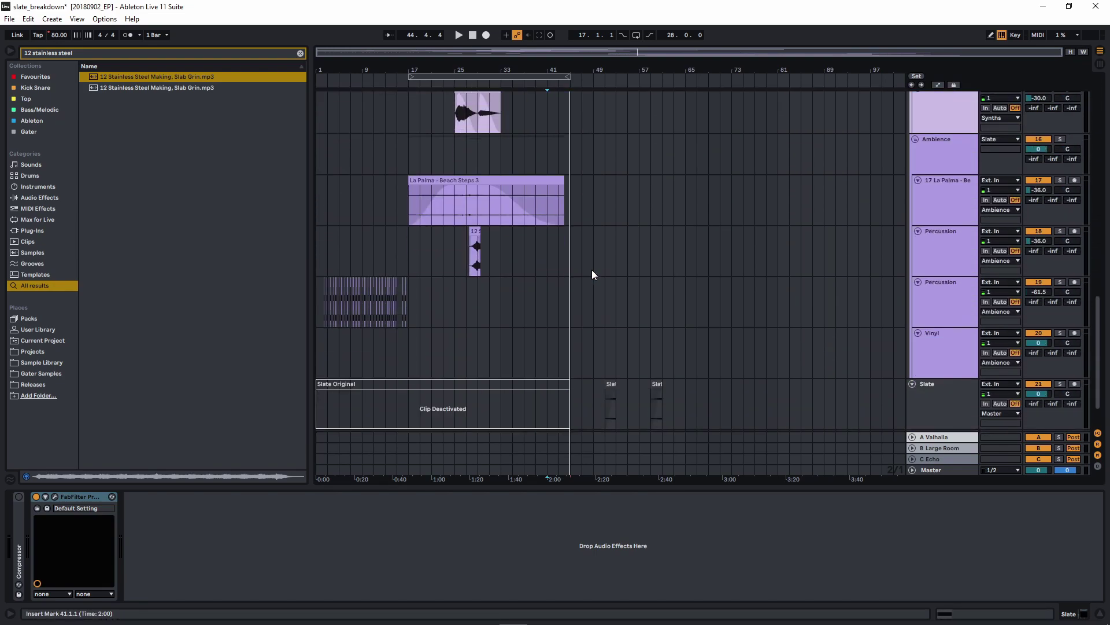
pyautogui.click(913, 390)
pyautogui.scroll(-5, 688, 339)
pyautogui.click(949, 182)
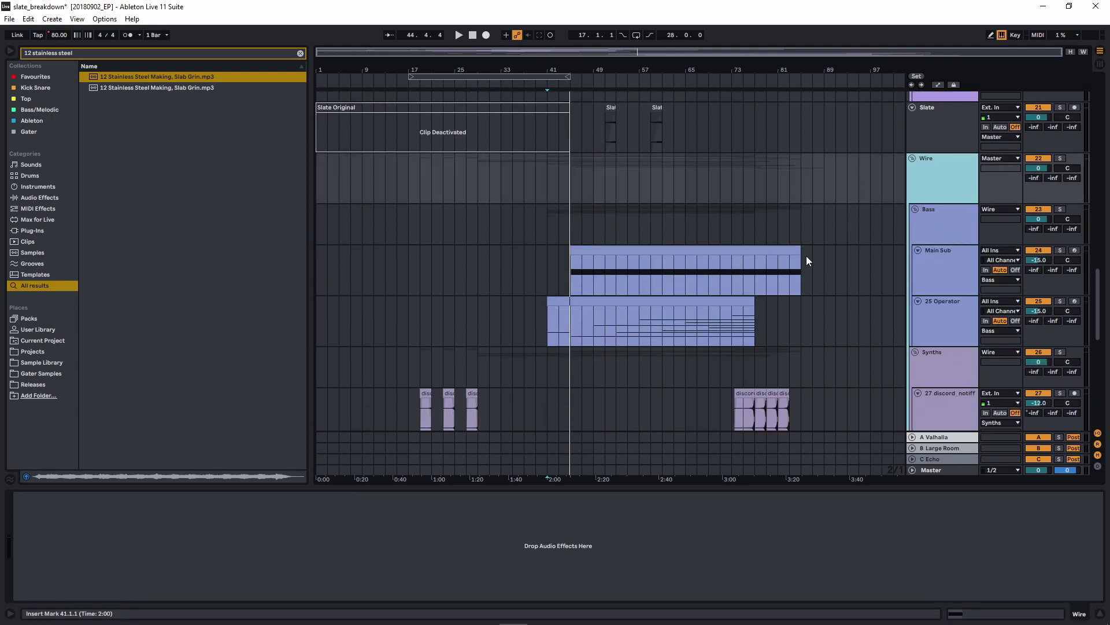
# Solo the Slate track and select its deactivated Slate Original clip
pyautogui.scroll(3, 709, 197)
pyautogui.scroll(5, 601, 216)
pyautogui.click(601, 217)
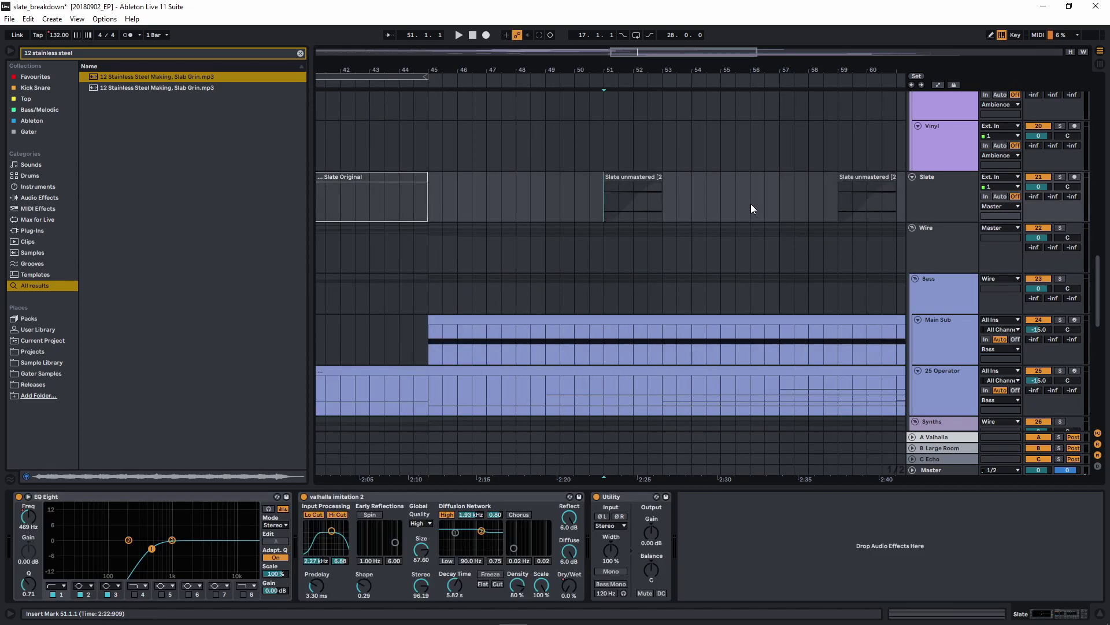
pyautogui.click(1062, 176)
pyautogui.click(369, 182)
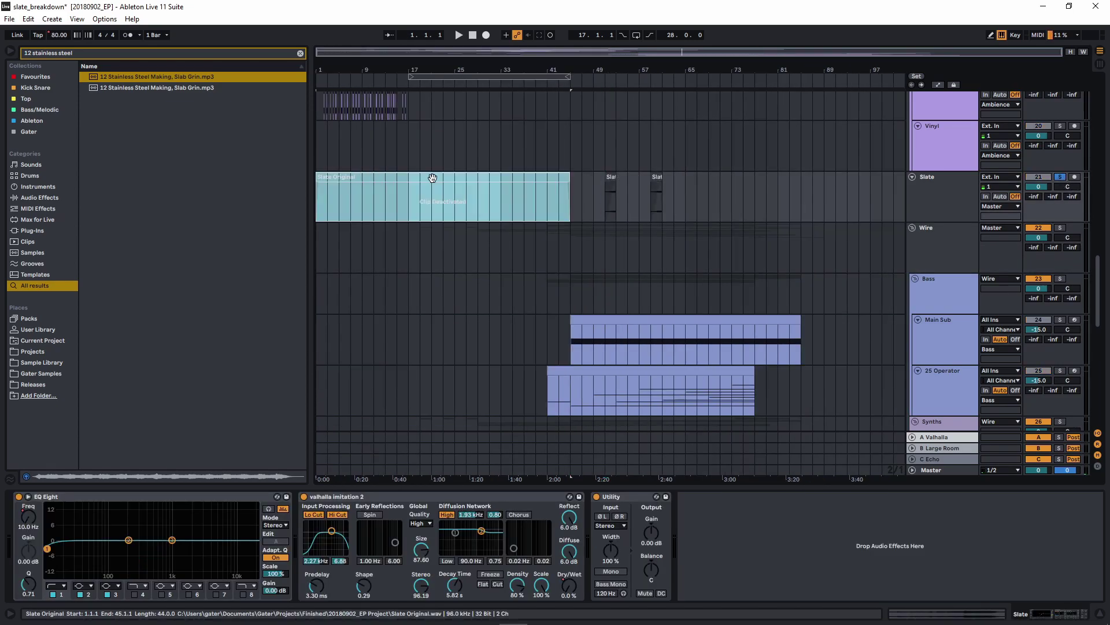
# Play the first Slate unmastered clip from bar 51
pyautogui.click(605, 200)
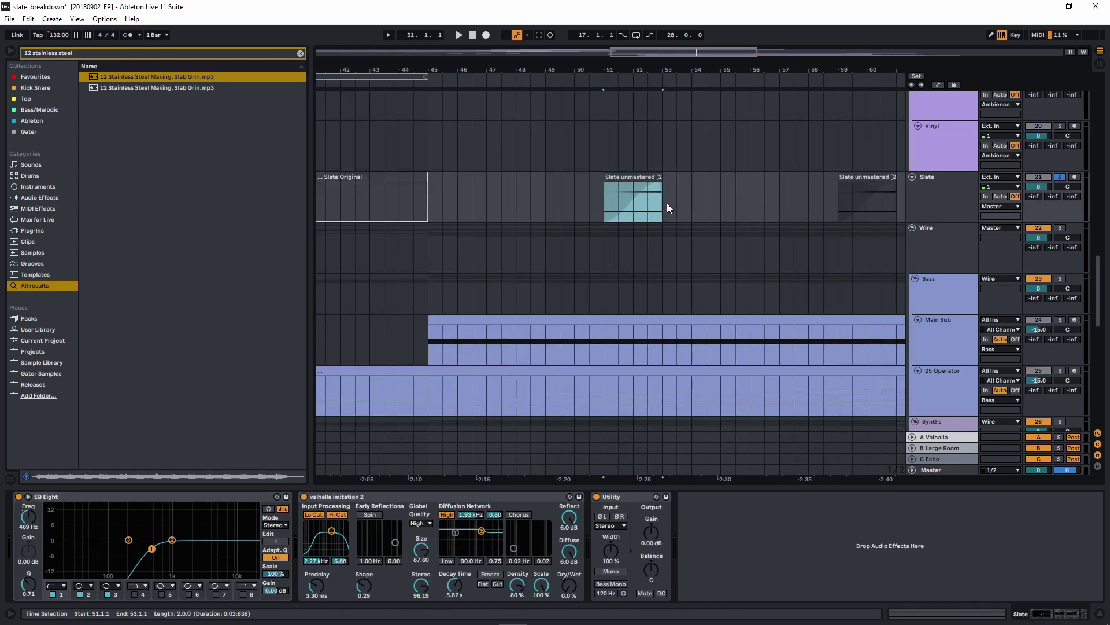
pyautogui.press('space')
pyautogui.press('z')
pyautogui.click(596, 207)
pyautogui.keyDown('ctrl'); pyautogui.scroll(-5, 542, 220); pyautogui.keyUp('ctrl')
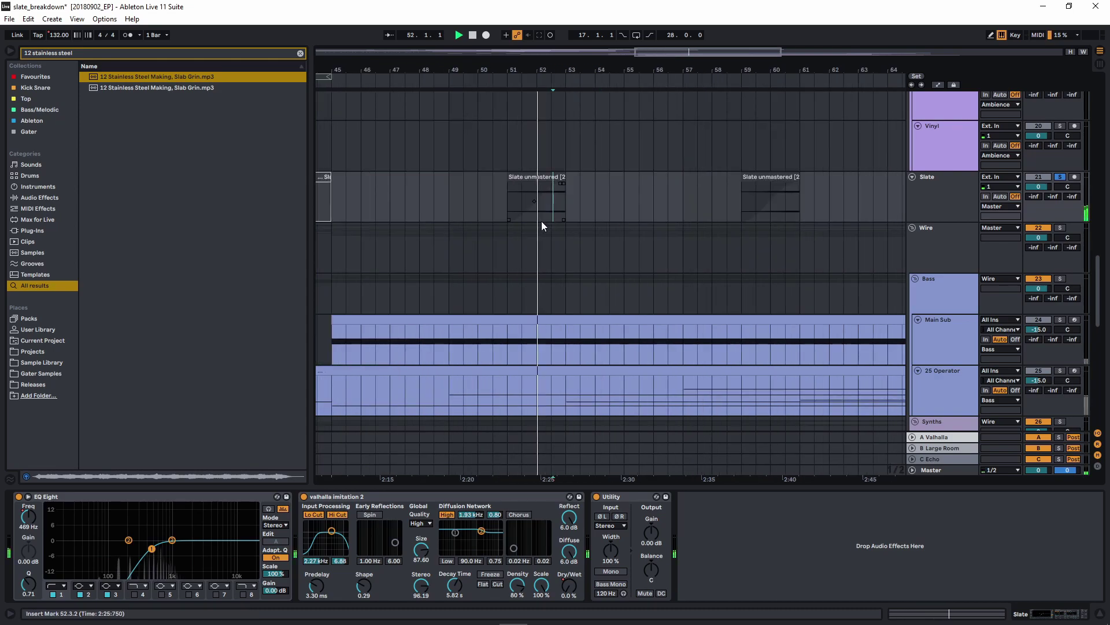
# Open the first Slate unmastered clip to view its waveform and clip settings, and return to the track's devices
pyautogui.click(544, 178)
pyautogui.press('z')
pyautogui.keyDown('ctrl'); pyautogui.scroll(-10, 365, 119); pyautogui.keyUp('ctrl')
pyautogui.doubleClick(610, 177)
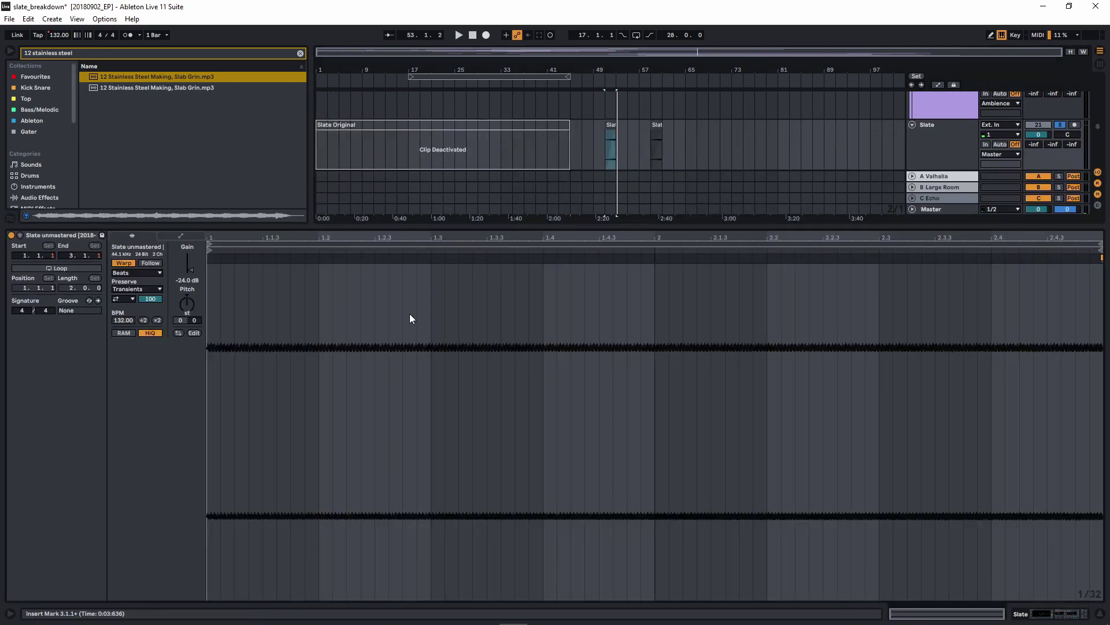
pyautogui.hotkey('shift', 'Tab')
# Solo the Wire group and play it from bar 45
pyautogui.keyDown('ctrl'); pyautogui.scroll(6, 618, 166); pyautogui.keyUp('ctrl')
pyautogui.keyDown('ctrl'); pyautogui.keyDown('alt'); pyautogui.moveTo(619, 166); pyautogui.dragTo(620, 235); pyautogui.keyUp('alt'); pyautogui.keyUp('ctrl')
pyautogui.press('space')
pyautogui.keyDown('ctrl'); pyautogui.keyDown('alt'); pyautogui.moveTo(830, 204); pyautogui.dragTo(687, 212); pyautogui.keyUp('alt'); pyautogui.keyUp('ctrl')
pyautogui.click(687, 217)
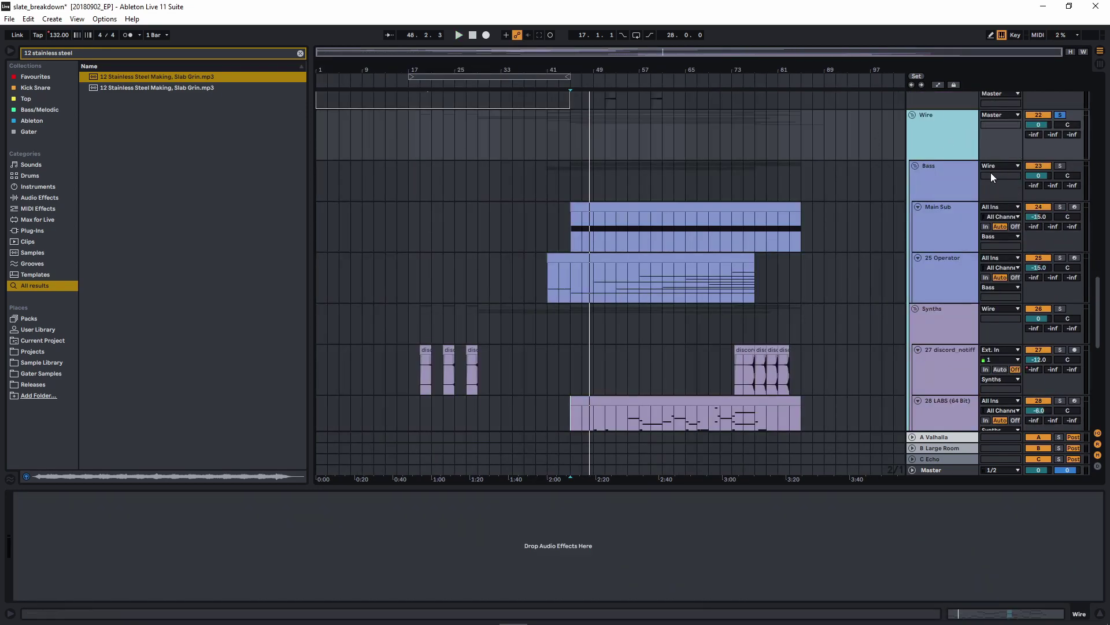
# Look over the Wire group from its start and select the first discord_notiff clip at bar 19
pyautogui.moveTo(571, 132); pyautogui.dragTo(318, 134)
pyautogui.click(318, 134)
pyautogui.scroll(-5, 425, 272)
pyautogui.scroll(5, 409, 334)
pyautogui.click(496, 281)
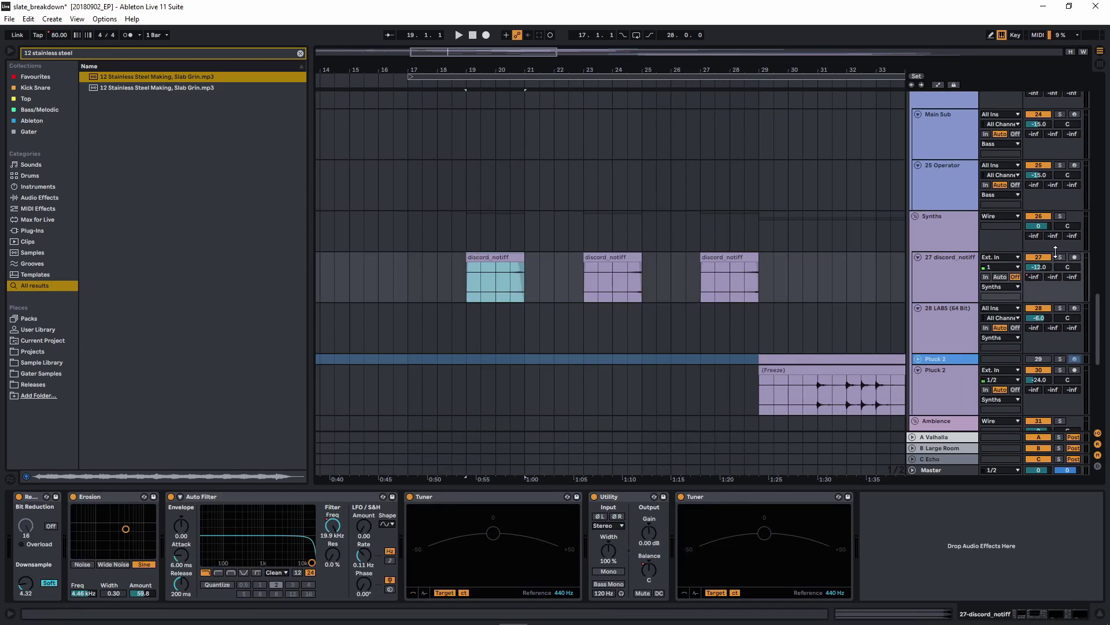
# Solo the discord_notiff track and play its first clip from bar 20
pyautogui.click(1059, 256)
pyautogui.click(502, 283)
pyautogui.click(490, 259)
pyautogui.click(505, 296)
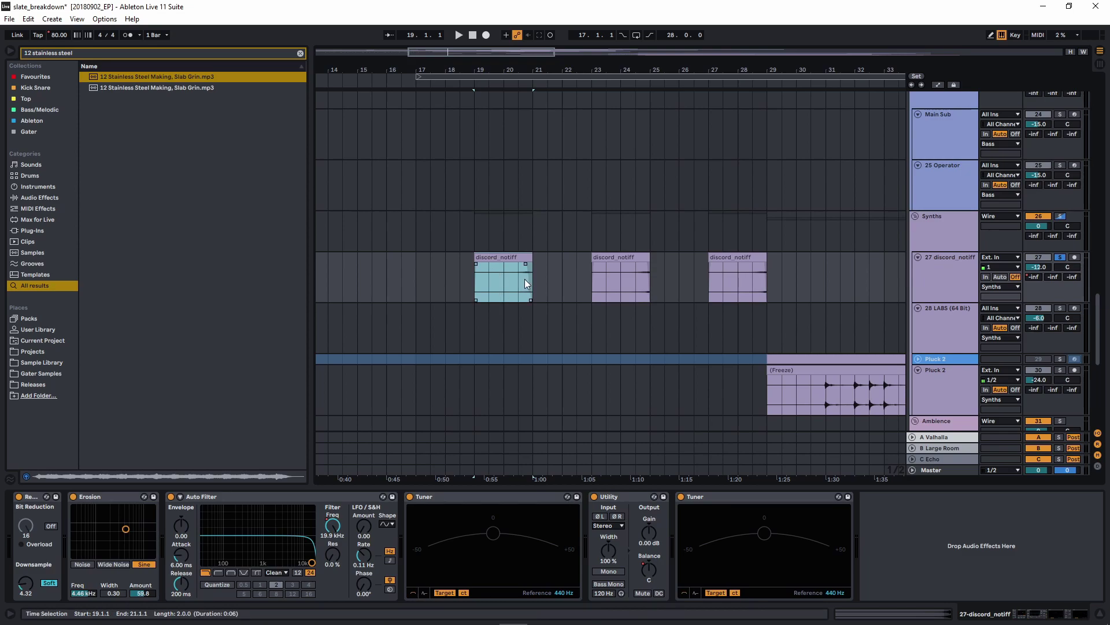
pyautogui.click(511, 289)
pyautogui.press('space')
pyautogui.scroll(5, 516, 287)
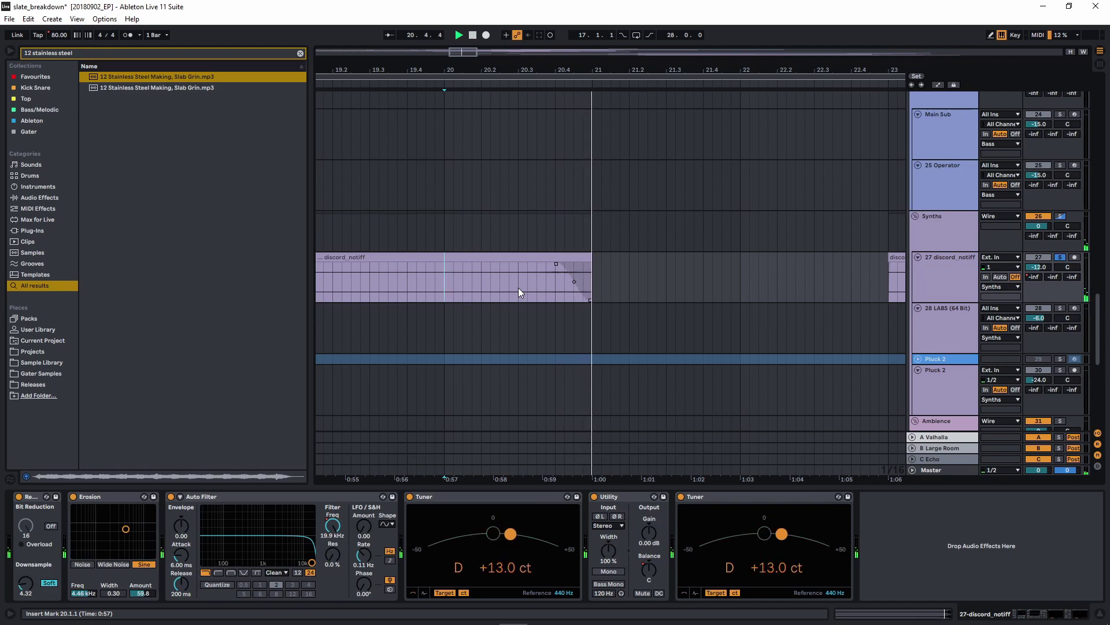
# Inspect the discord_notiff track's bit reduction and Erosion devices, and view the first clip's waveform
pyautogui.click(28, 502)
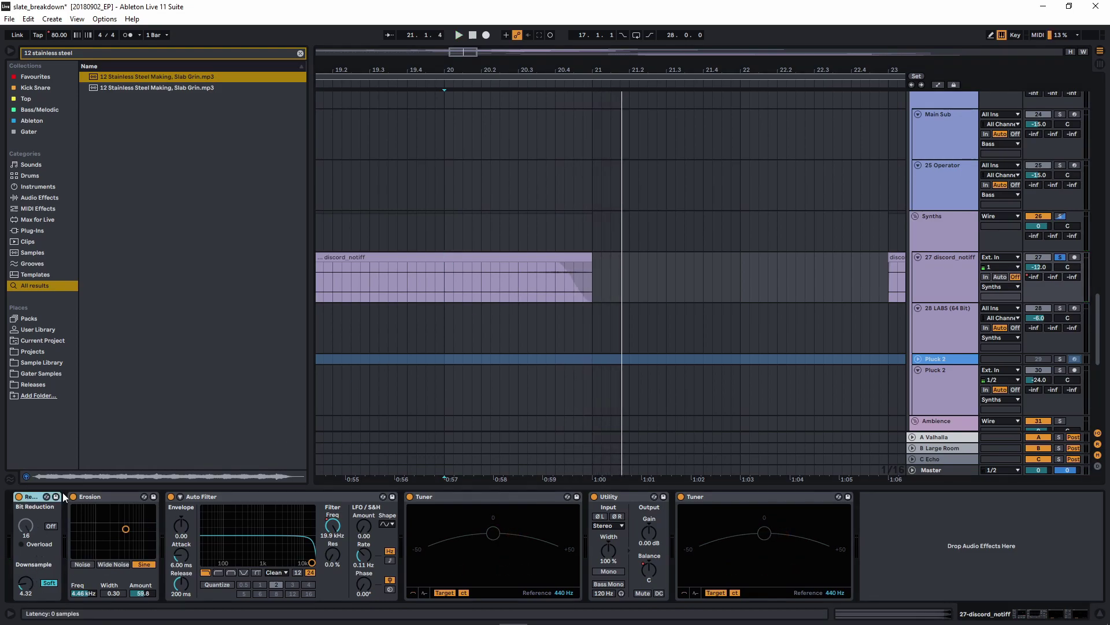
pyautogui.click(122, 524)
pyautogui.doubleClick(507, 300)
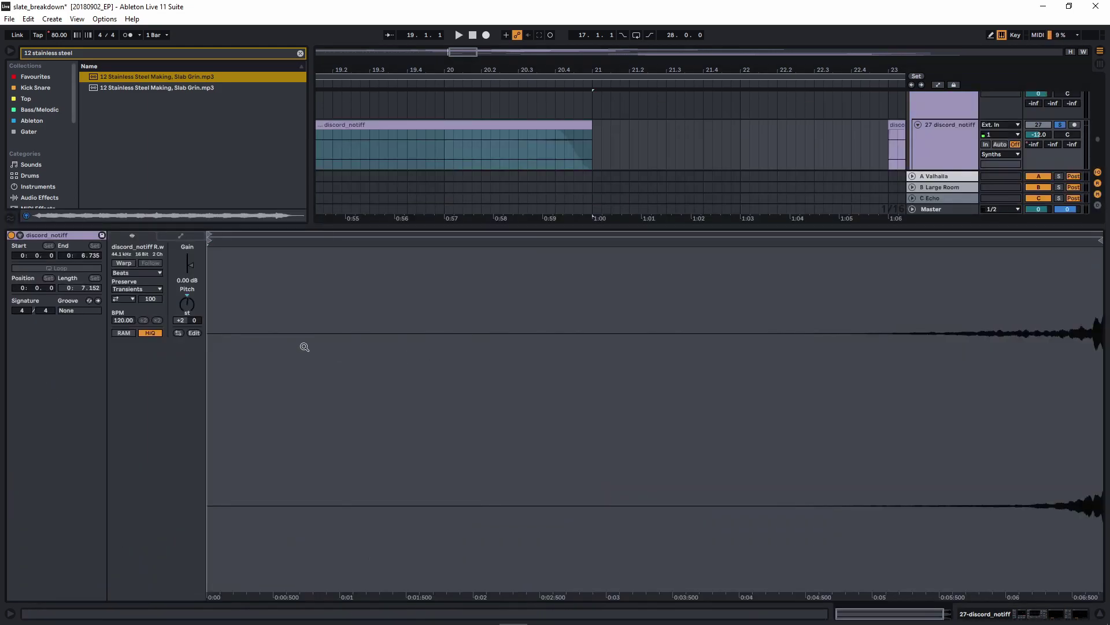
pyautogui.hotkey('shift', 'Tab')
pyautogui.click(519, 148)
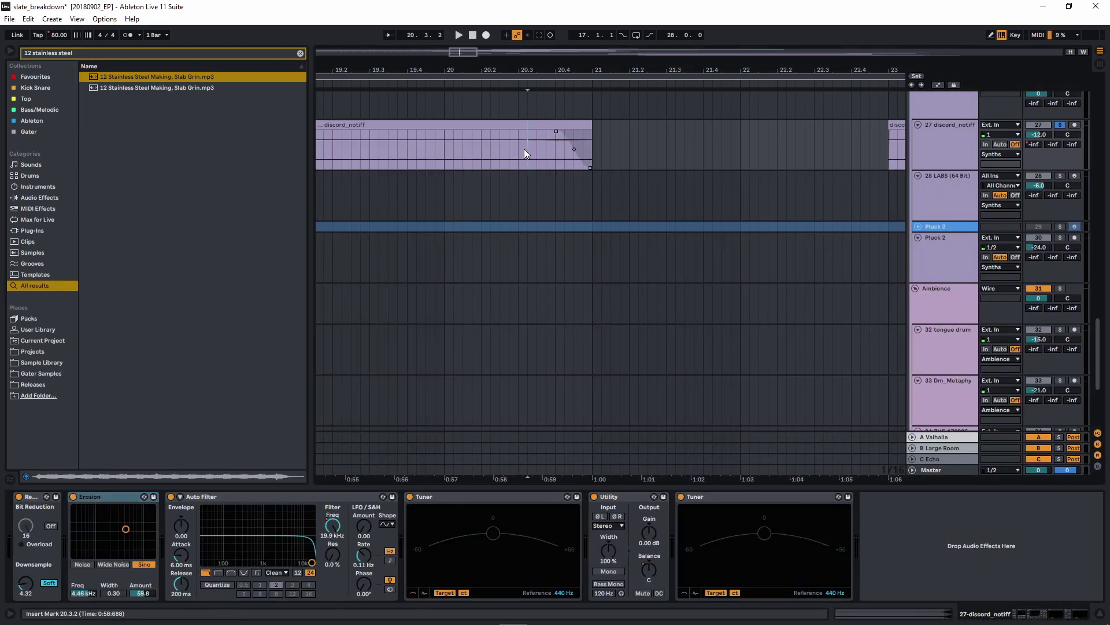
# Play the first discord_notiff clip from 20.2.3 and the third one from 28.3.1
pyautogui.scroll(3, 543, 214)
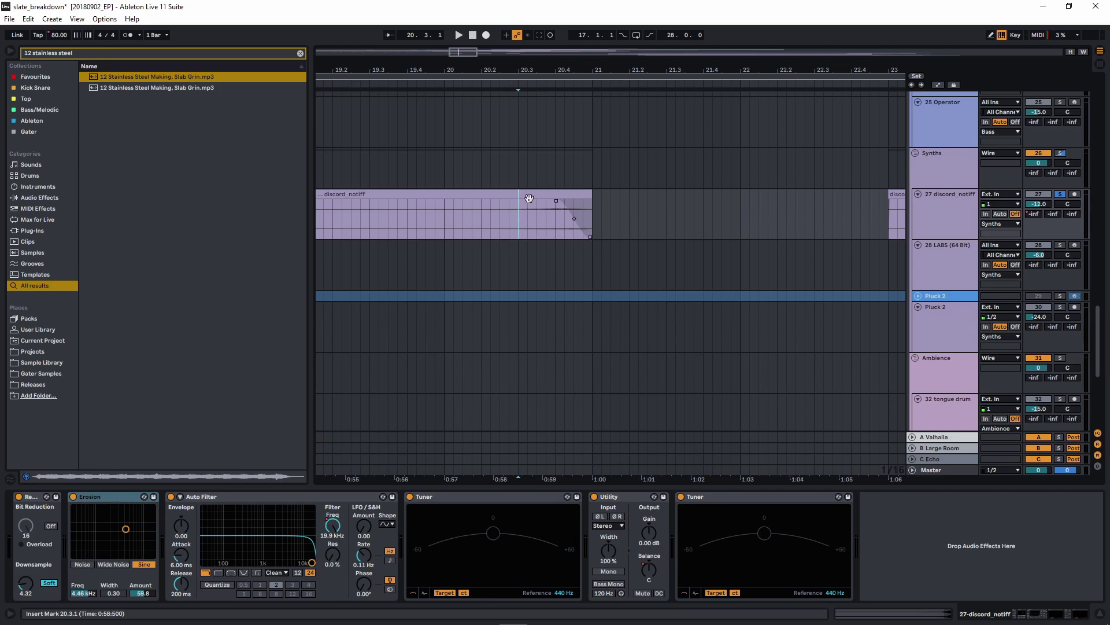
pyautogui.click(498, 189)
pyautogui.press('space')
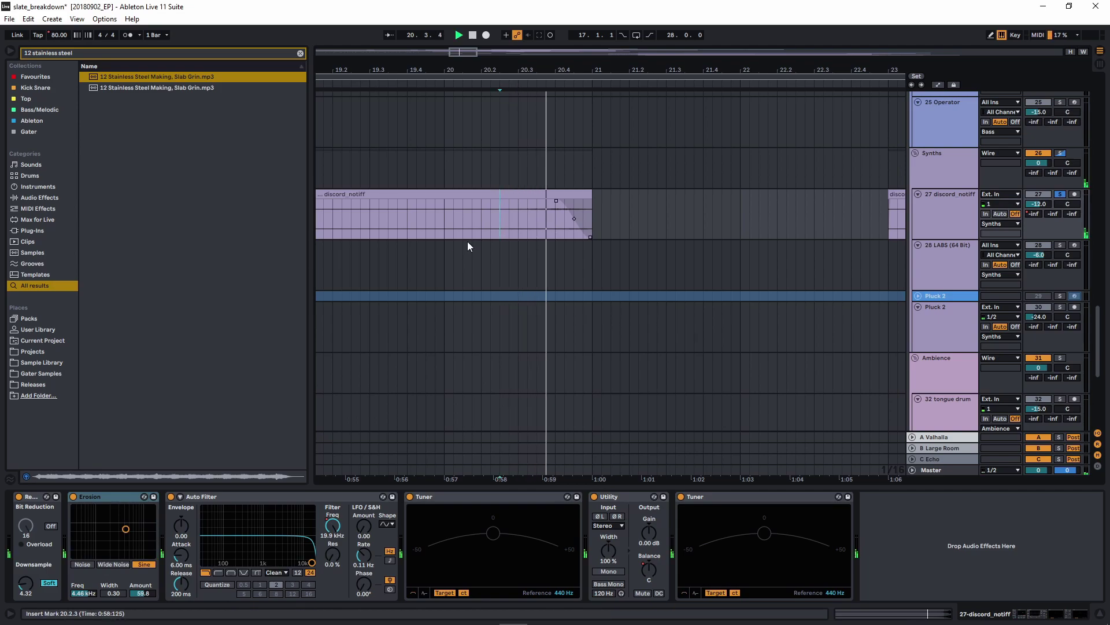
pyautogui.scroll(-5, 466, 240)
pyautogui.click(706, 220)
# Unfold and solo the frozen Pluck MIDI track below the 28 LABS track
pyautogui.scroll(4, 720, 229)
pyautogui.scroll(-4, 655, 243)
pyautogui.scroll(-4, 532, 303)
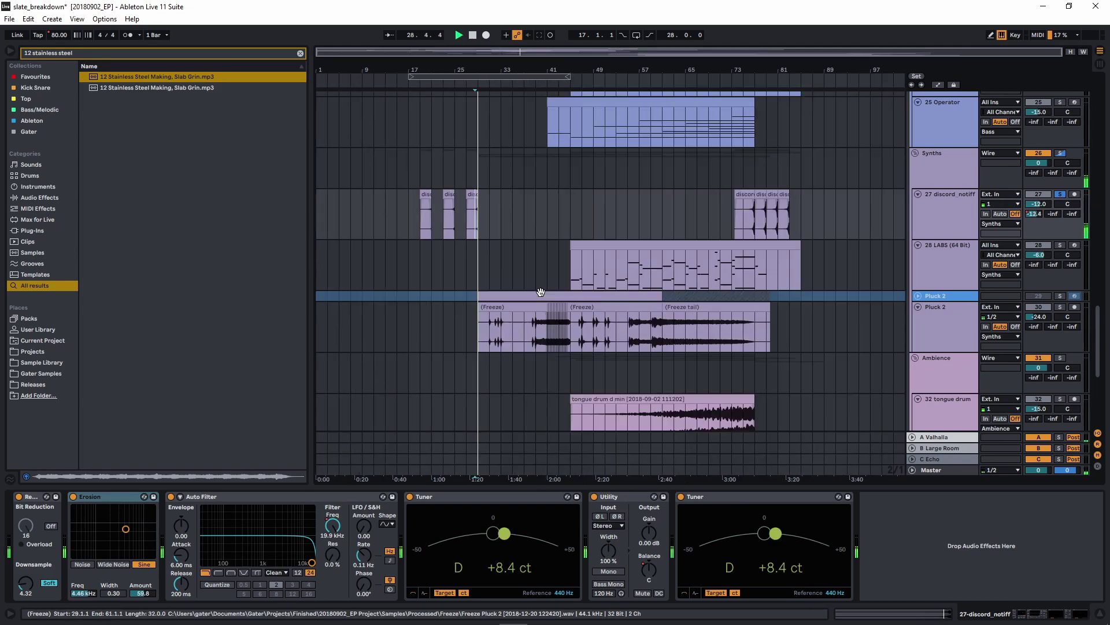
pyautogui.scroll(5, 505, 325)
pyautogui.scroll(-4, 504, 325)
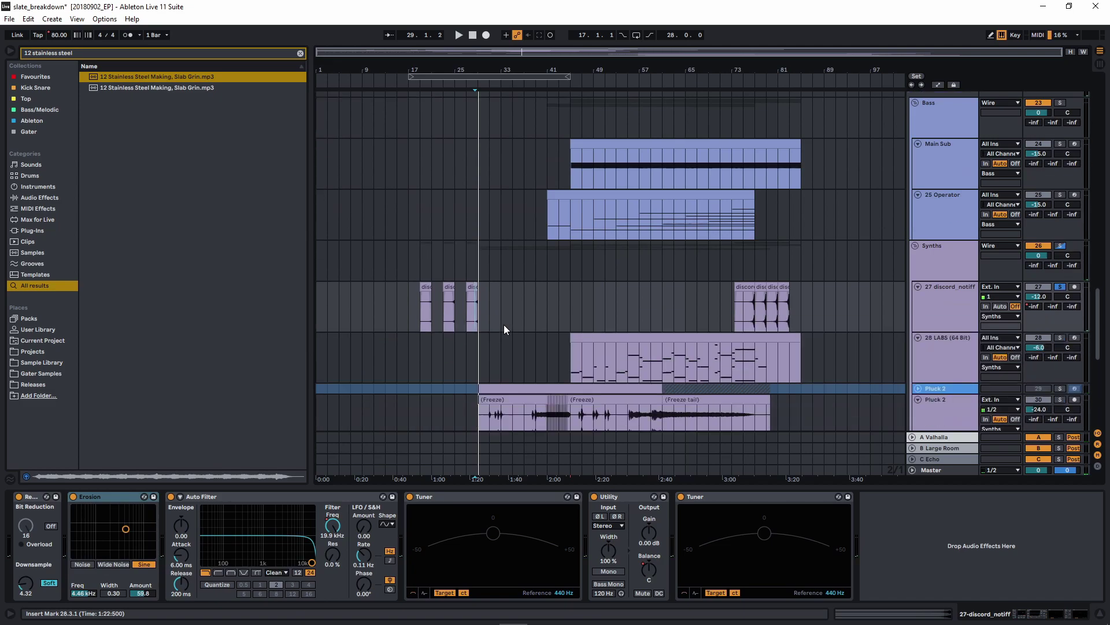
pyautogui.scroll(-3, 505, 324)
pyautogui.scroll(4, 491, 329)
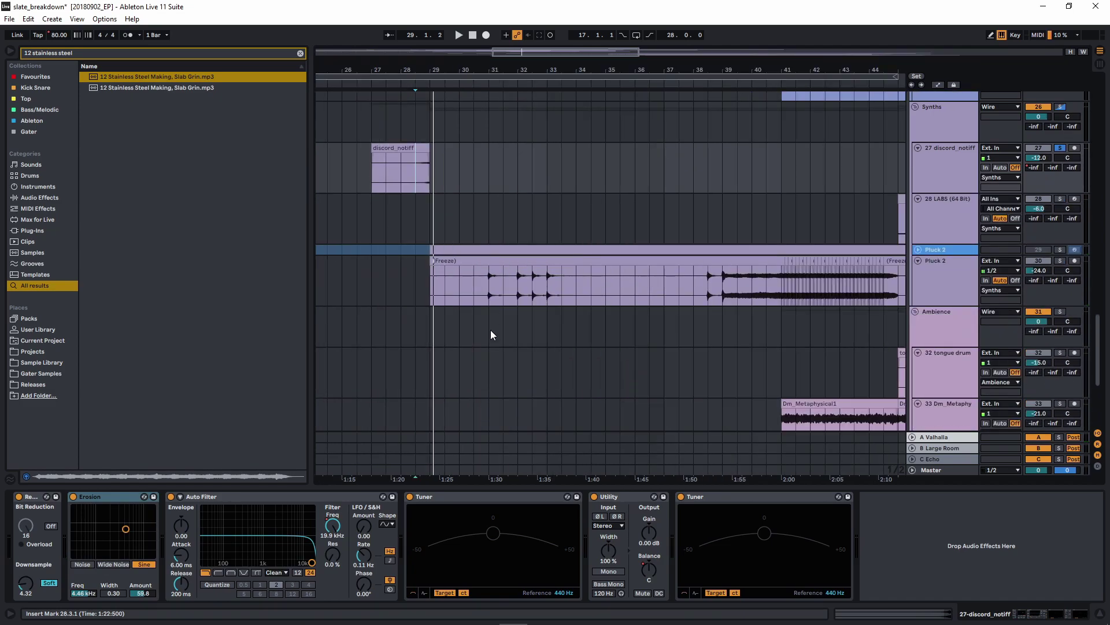
pyautogui.click(917, 249)
# Play the Pluck 2 MIDI notes from bar 31 and from bar 32, and unfreeze the track
pyautogui.click(484, 272)
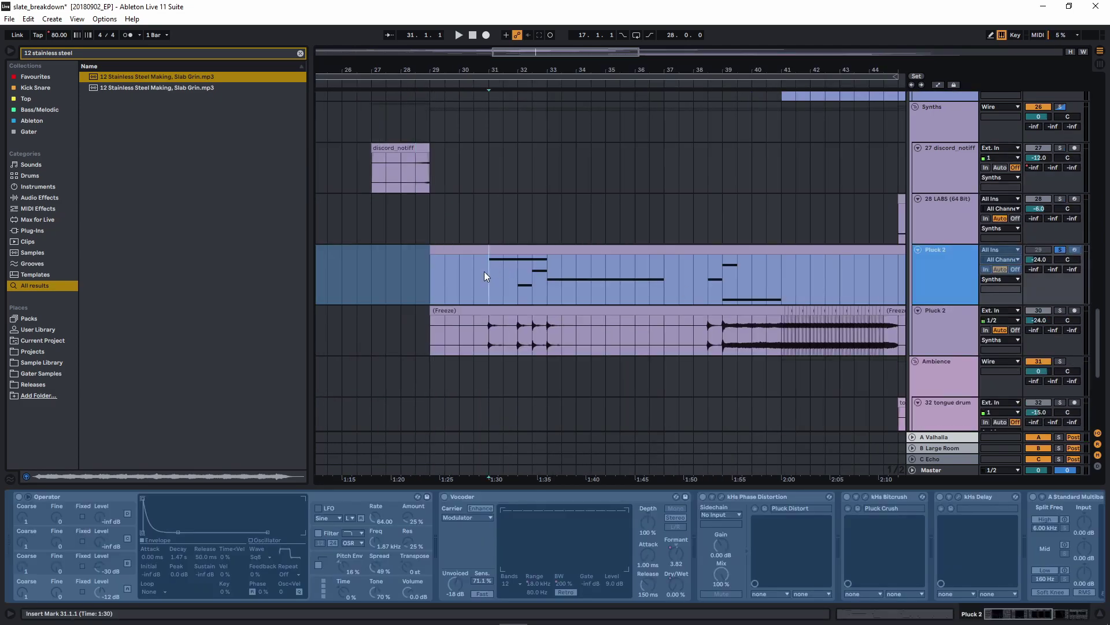
pyautogui.press('space')
pyautogui.scroll(3, 501, 302)
pyautogui.click(577, 285)
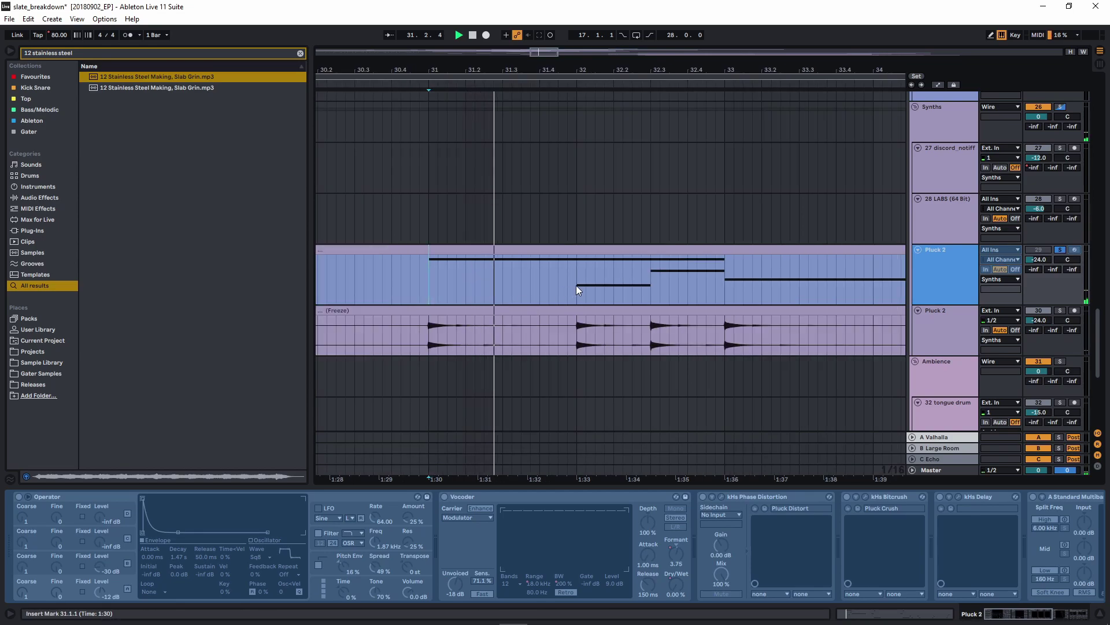
pyautogui.scroll(-3, 519, 315)
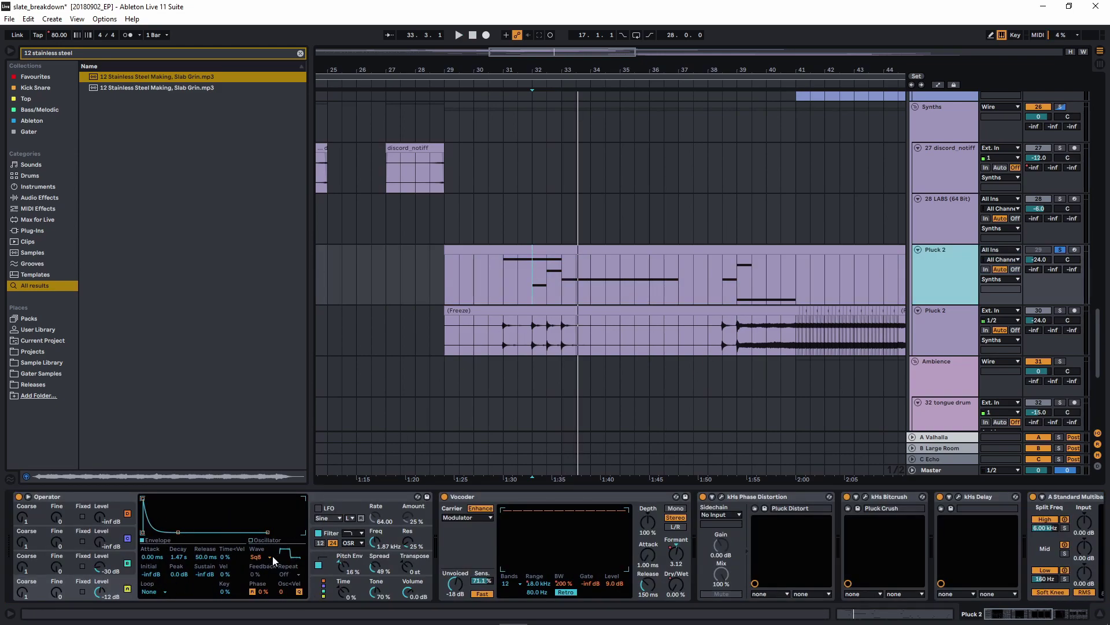
# Inspect Operator's oscillator waveforms, filter settings and pitch envelope on the Pluck 2 track
pyautogui.click(258, 540)
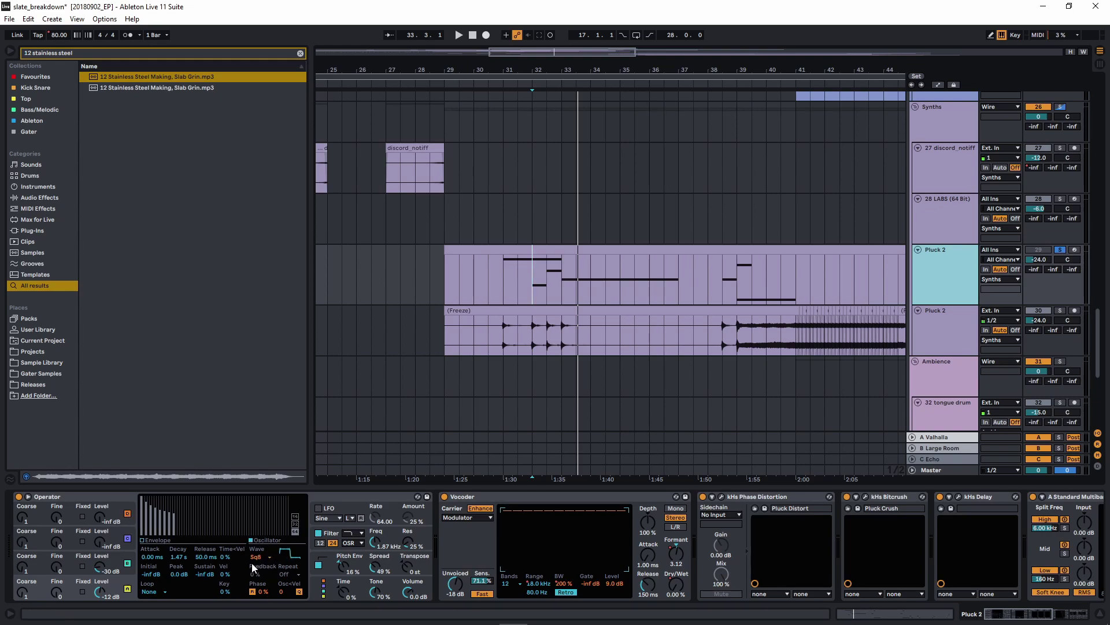
pyautogui.click(112, 574)
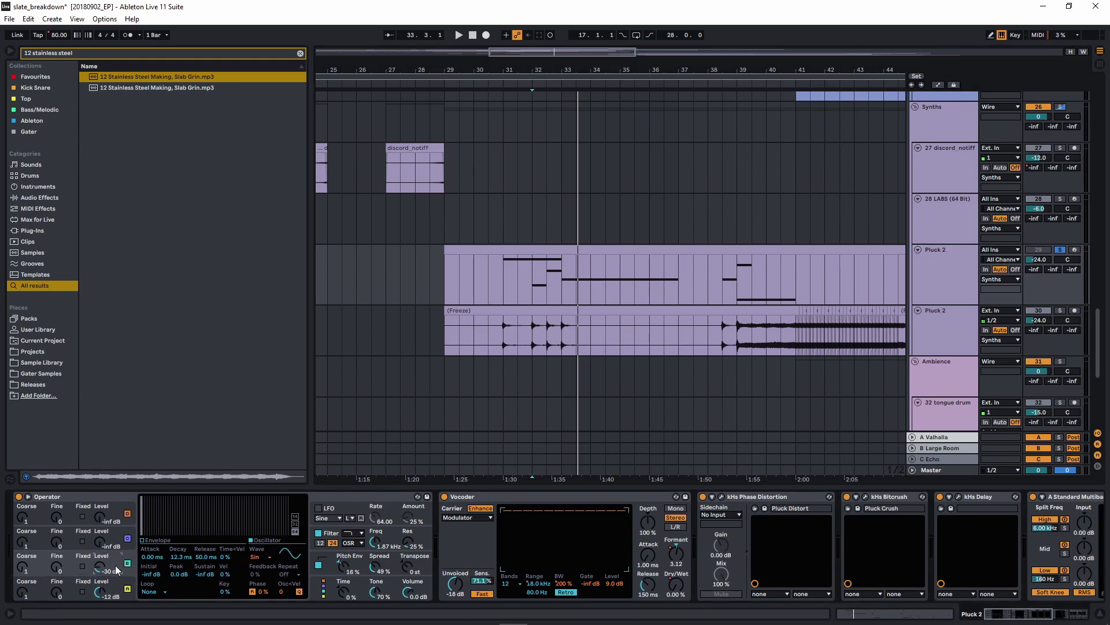
pyautogui.click(106, 549)
pyautogui.click(111, 512)
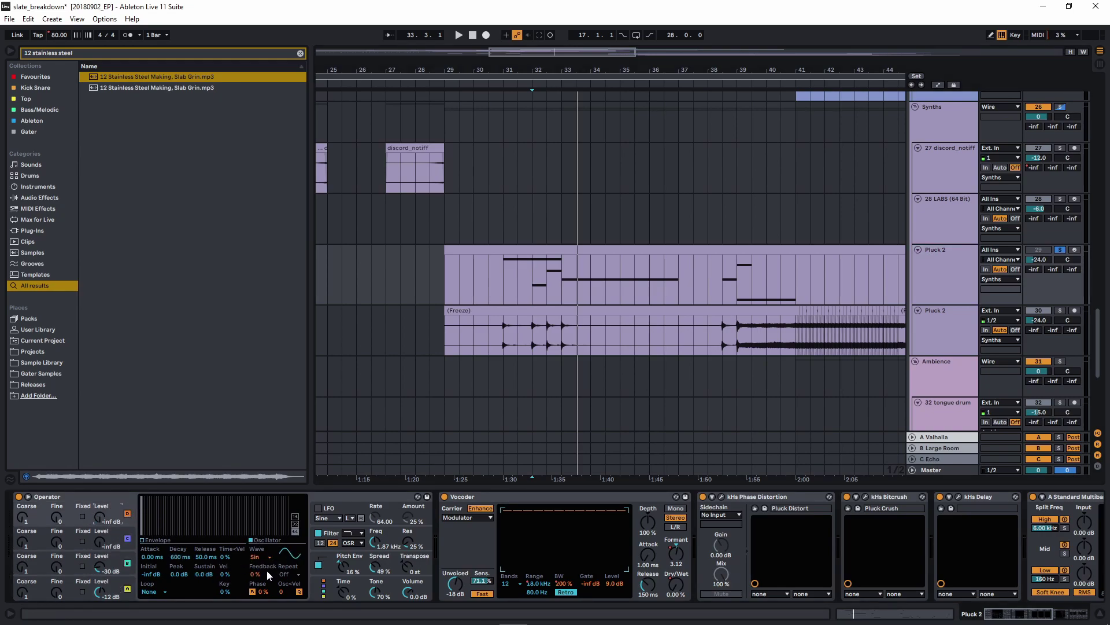
pyautogui.click(371, 553)
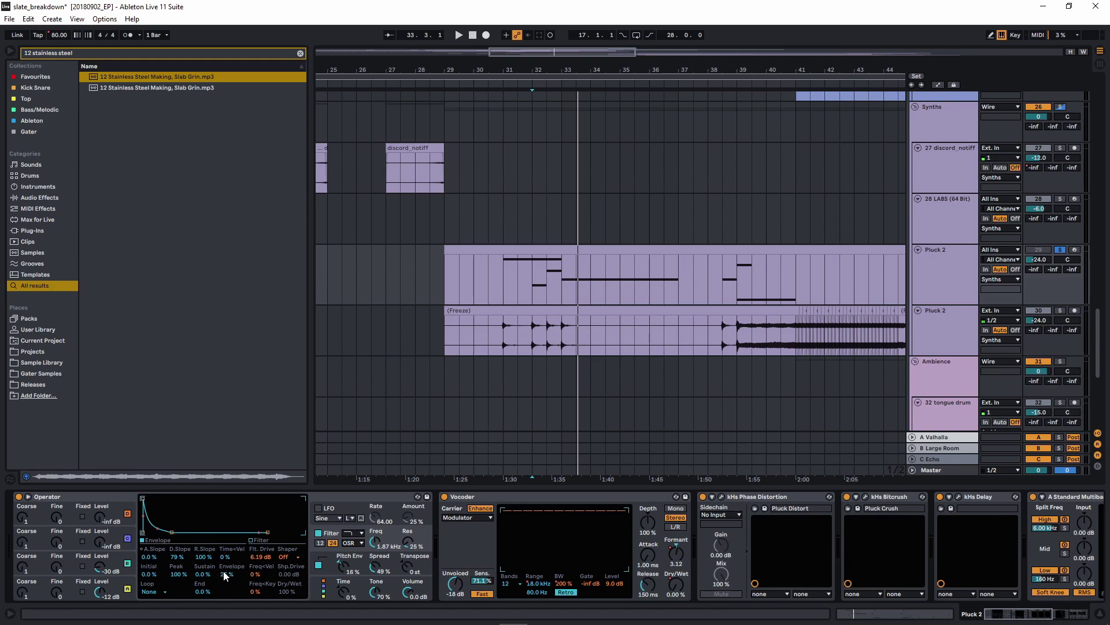
pyautogui.click(328, 565)
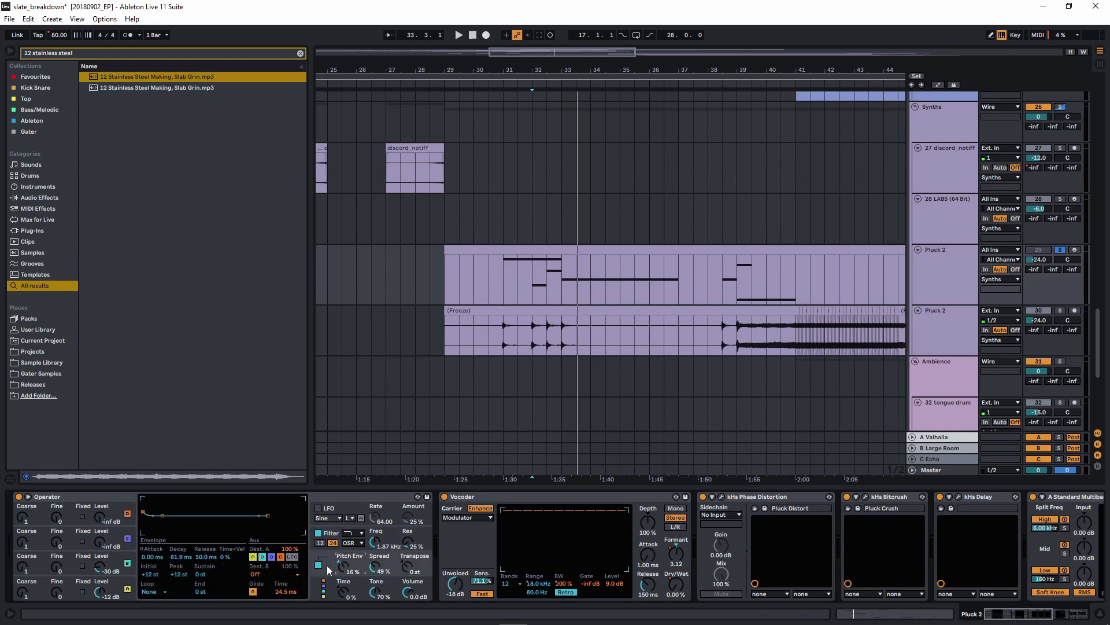
# Play the unfrozen Pluck 2 notes from bar 31 while watching the Operator and Vocoder
pyautogui.scroll(5, 503, 307)
pyautogui.click(504, 298)
pyautogui.press('space')
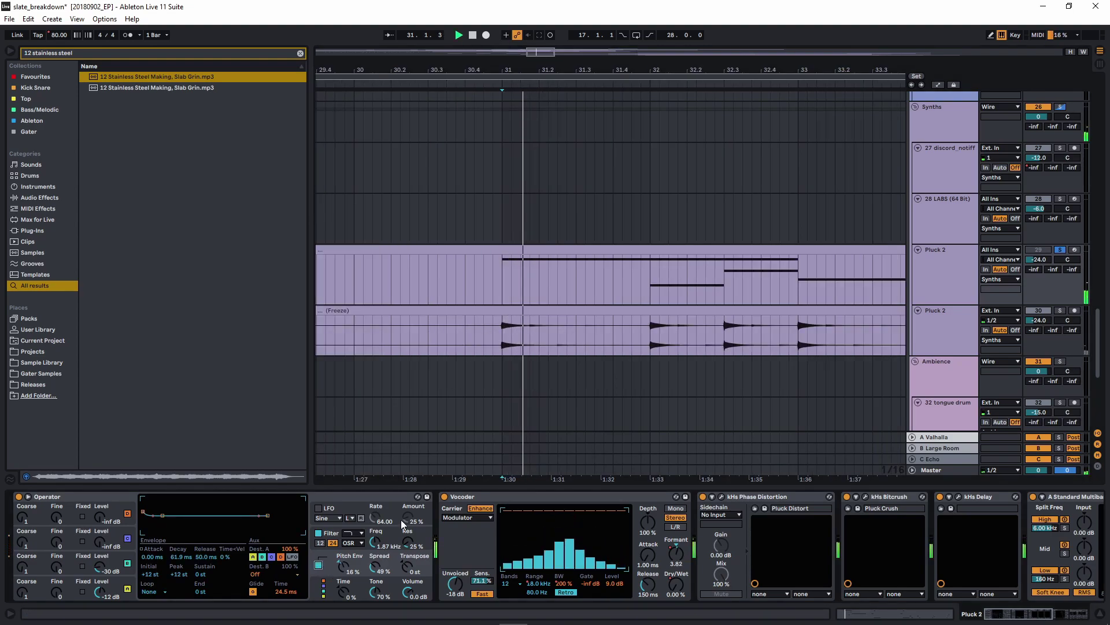
pyautogui.press('space')
pyautogui.press('-')
pyautogui.press('-')
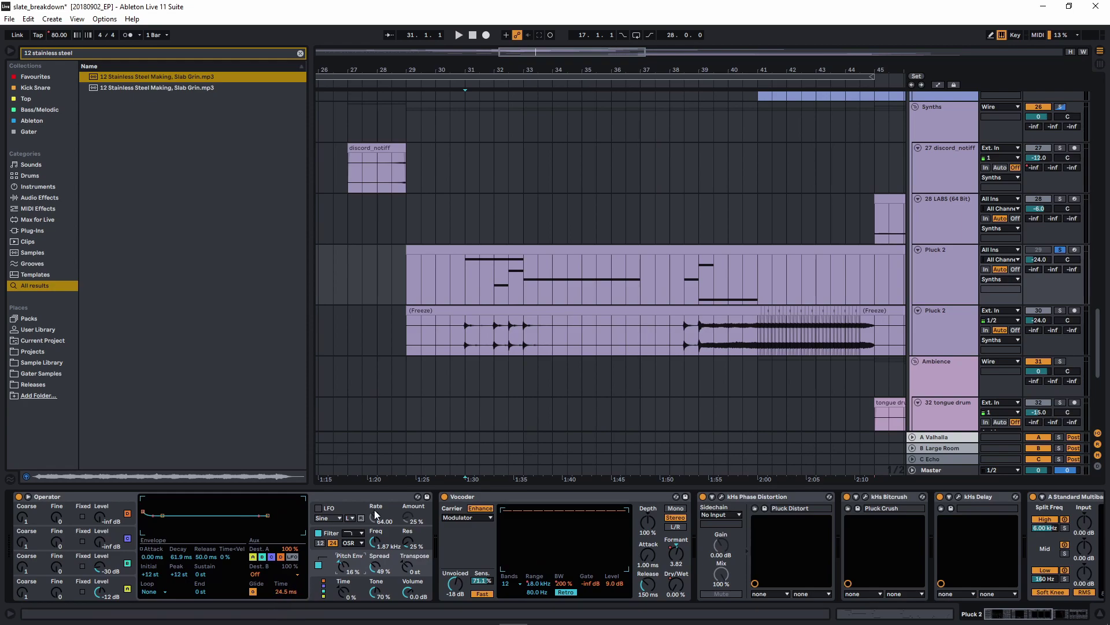
# Play the Pluck 2 notes from 38.3 and inspect the effects following the Vocoder
pyautogui.click(686, 291)
pyautogui.press('space')
pyautogui.scroll(-2, 630, 502)
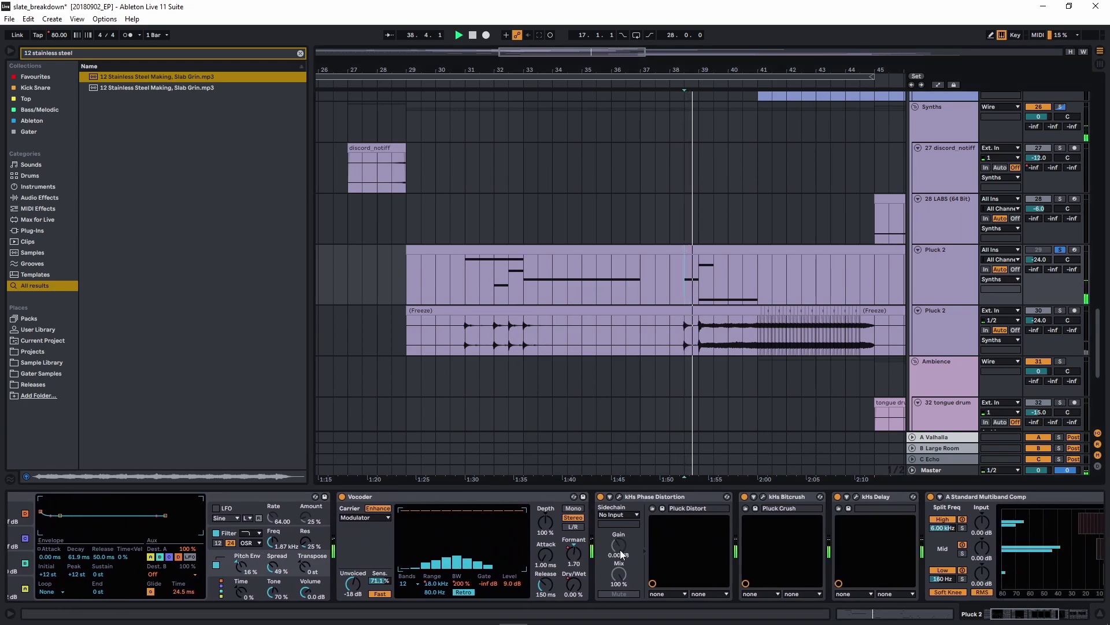
pyautogui.scroll(4, 712, 308)
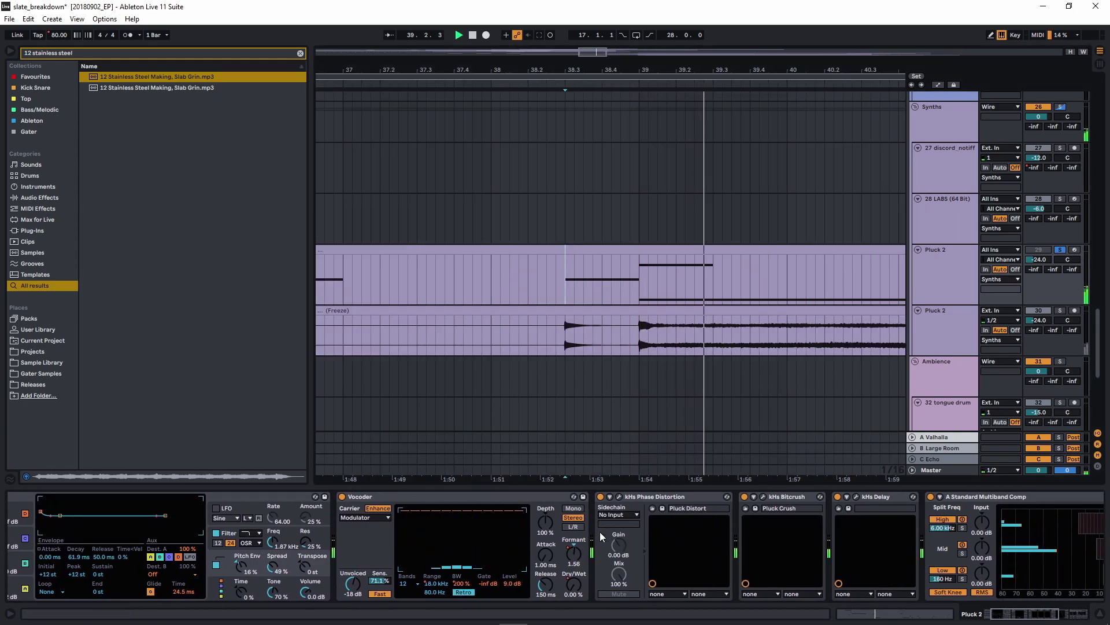
pyautogui.press('space')
pyautogui.press('-')
pyautogui.press('-')
# Show the arrangement's automation lanes, with the Vocoder's Formant Shift curve on Pluck 2
pyautogui.click(492, 289)
pyautogui.click(355, 518)
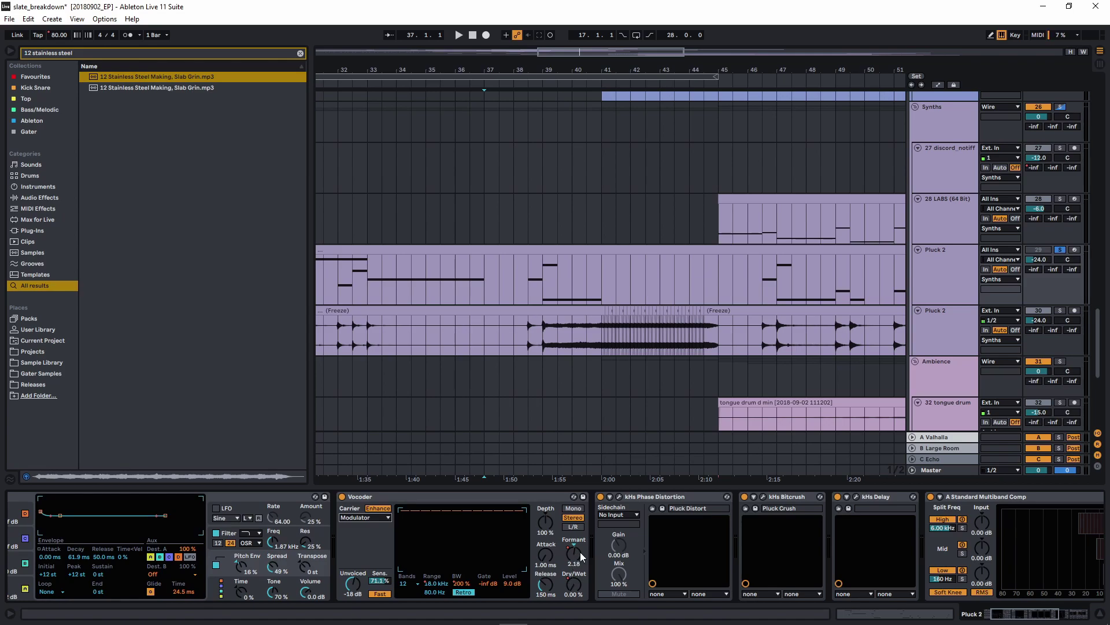
pyautogui.click(938, 85)
pyautogui.hscroll(5, 557, 316)
# Play Pluck 2 from bar 47 and show the automation of the Vocoder's Dry/Wet
pyautogui.click(534, 291)
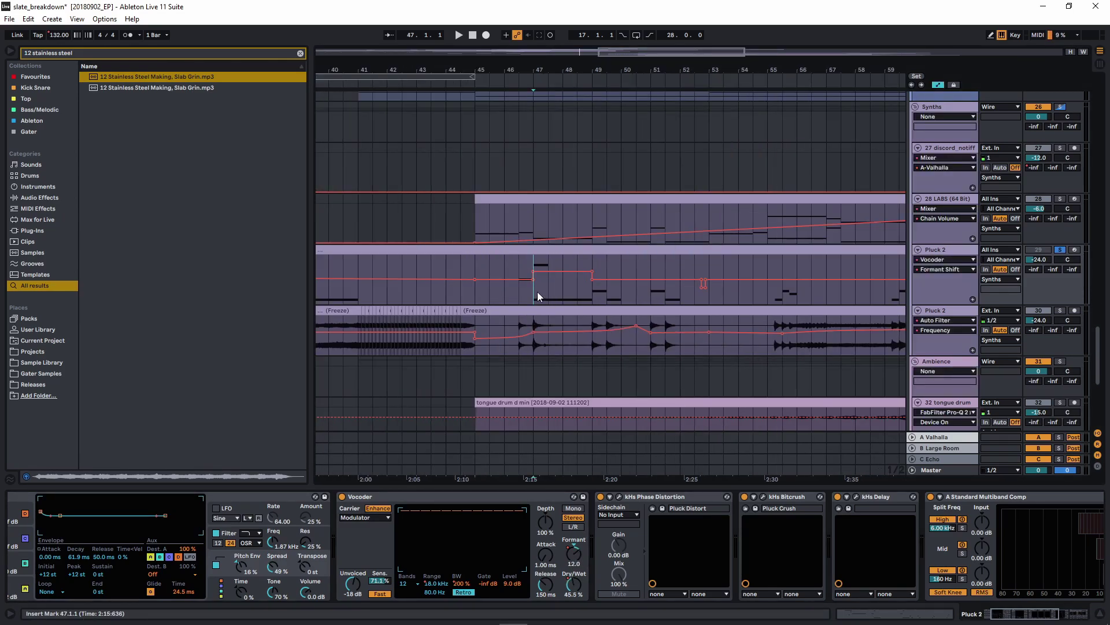
pyautogui.press('space')
pyautogui.click(578, 584)
# Play Pluck 2 from 51.3.1 through the short Vocoder Dry/Wet automation spike
pyautogui.scroll(-3, 616, 312)
pyautogui.scroll(6, 614, 296)
pyautogui.click(392, 279)
pyautogui.press('space')
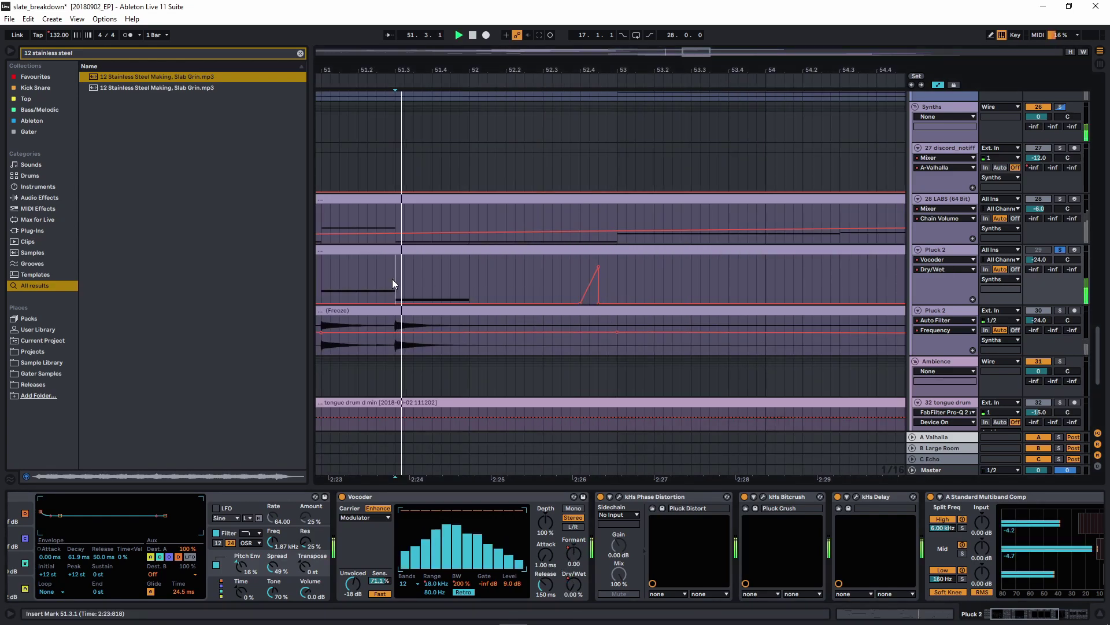
pyautogui.scroll(-5, 662, 363)
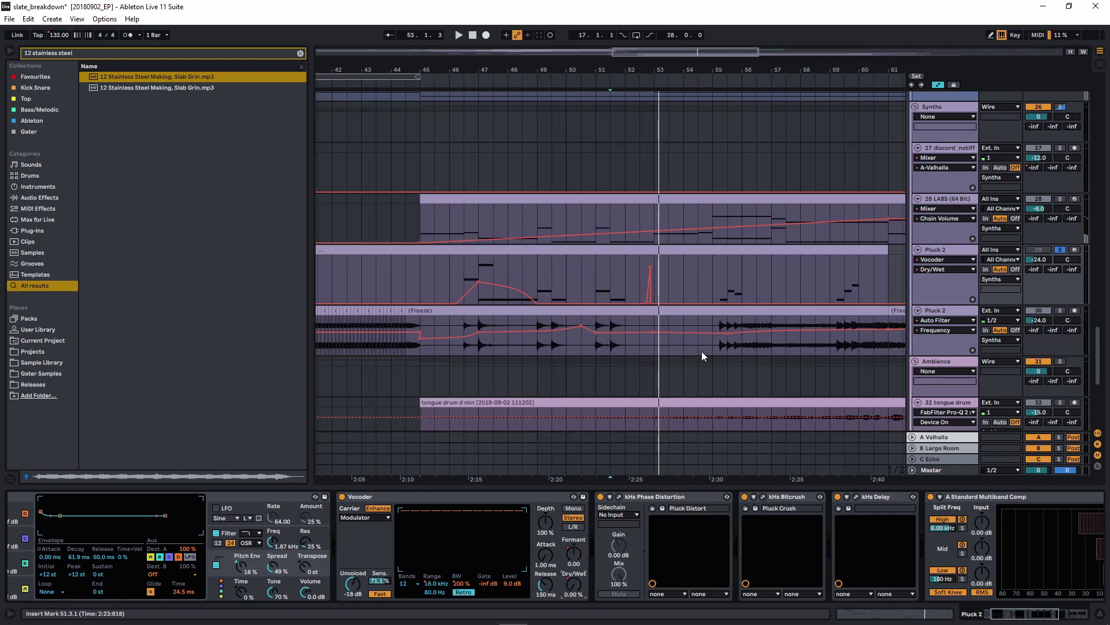
# Play Pluck 2 from 46.3 and view the settings of its kHs Phase Distortion, Bitcrush and Delay plug-ins
pyautogui.click(465, 279)
pyautogui.press('space')
pyautogui.click(619, 496)
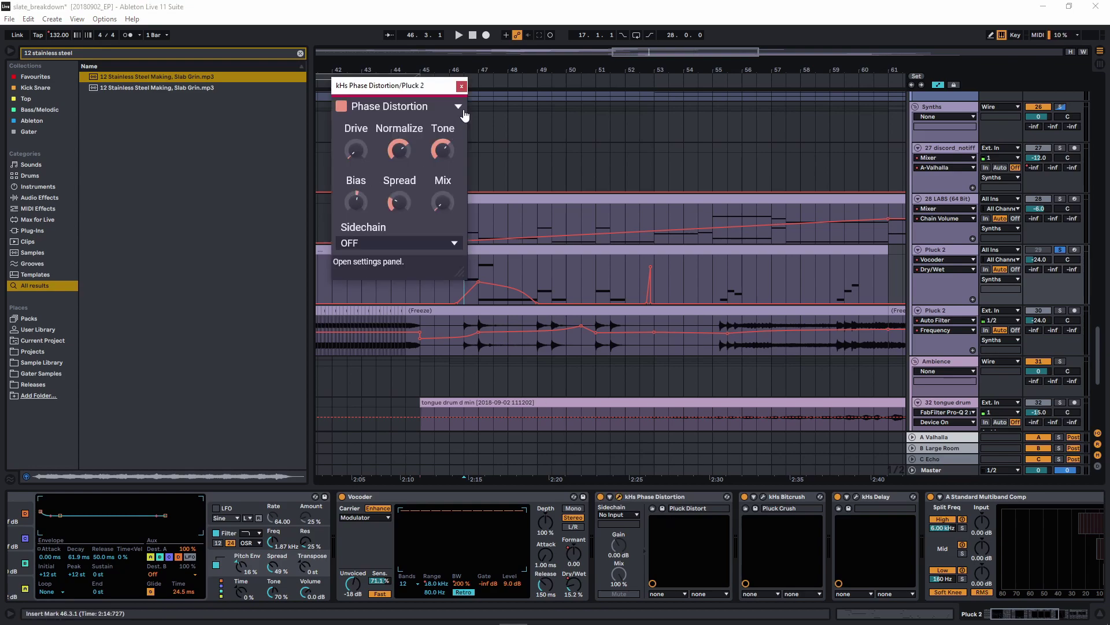
pyautogui.click(762, 496)
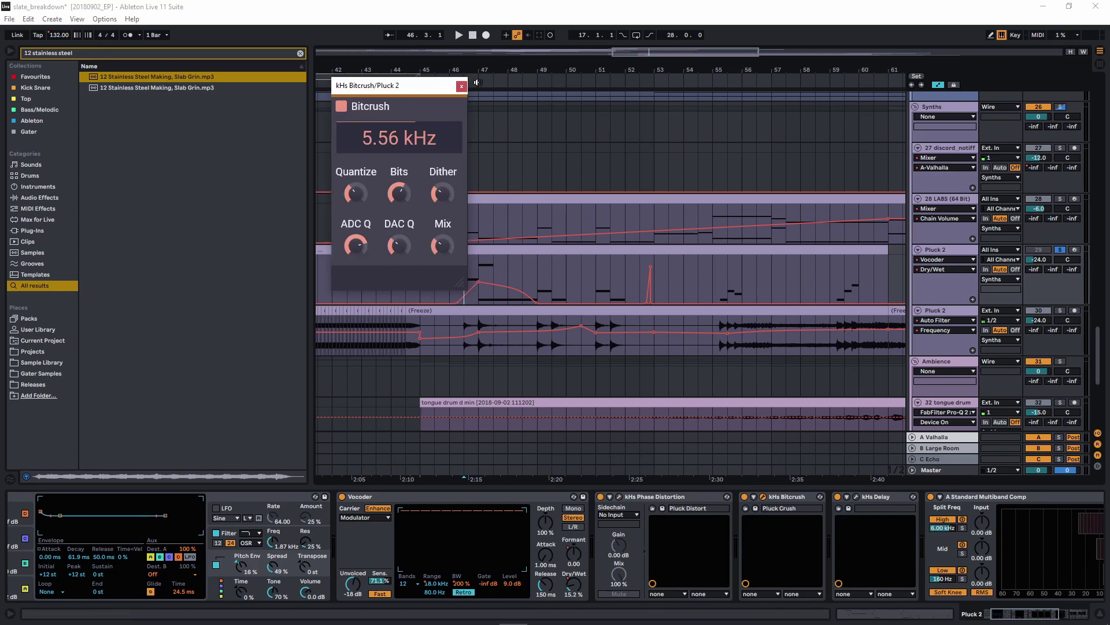
pyautogui.click(857, 496)
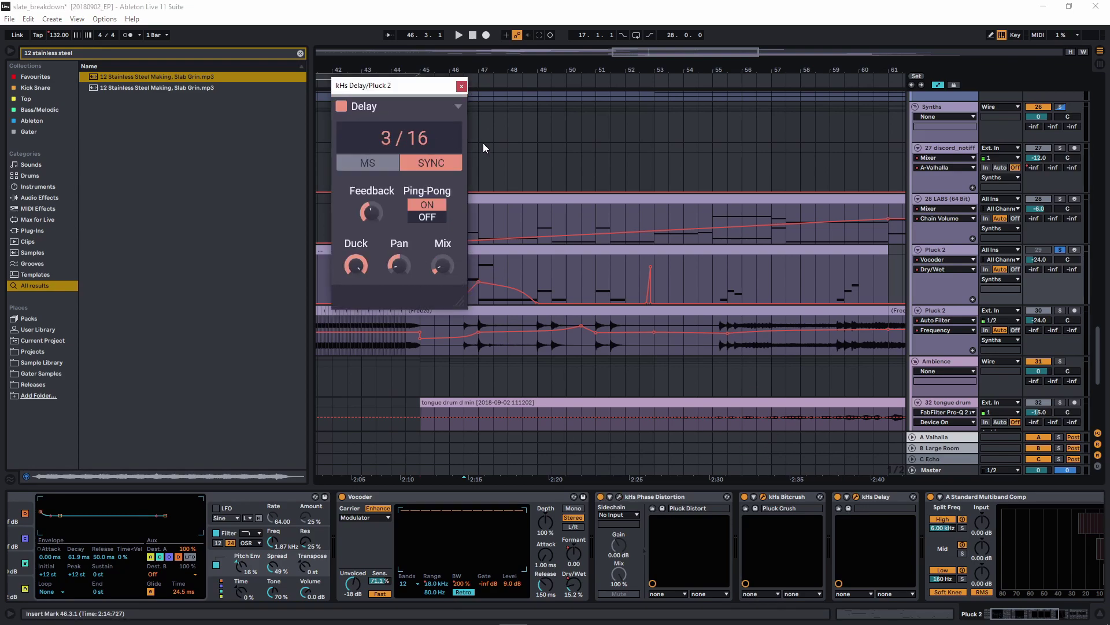
pyautogui.click(461, 87)
pyautogui.click(462, 86)
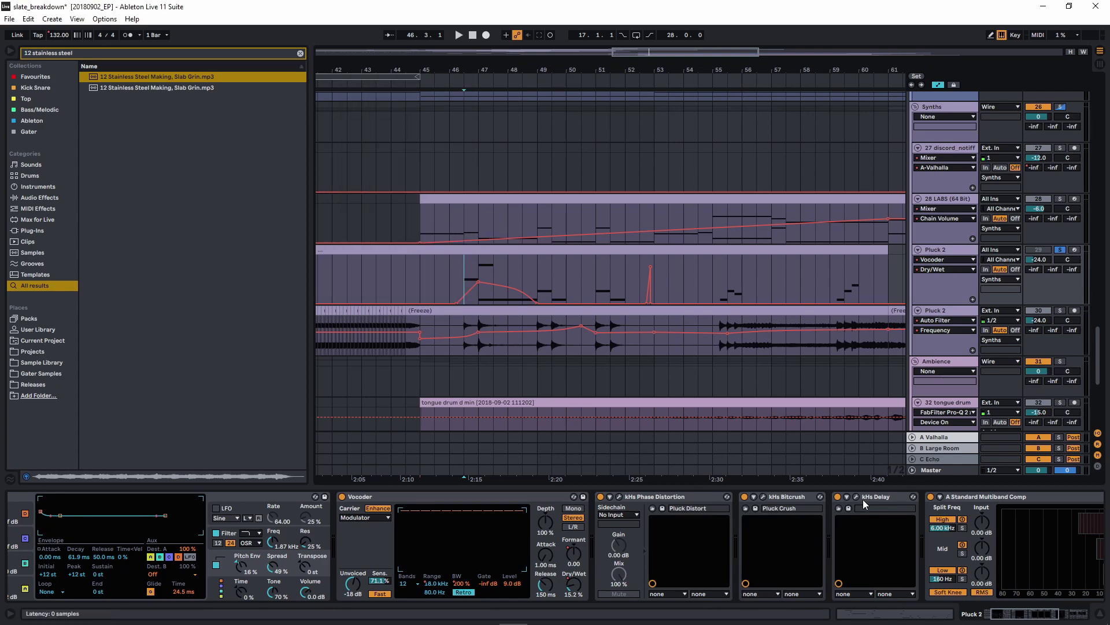
# Inspect the Multiband Comp and Reverb ending the Pluck 2 chain and show the Reverb's Dry/Wet automation
pyautogui.click(879, 496)
pyautogui.moveTo(497, 496); pyautogui.dragTo(183, 480)
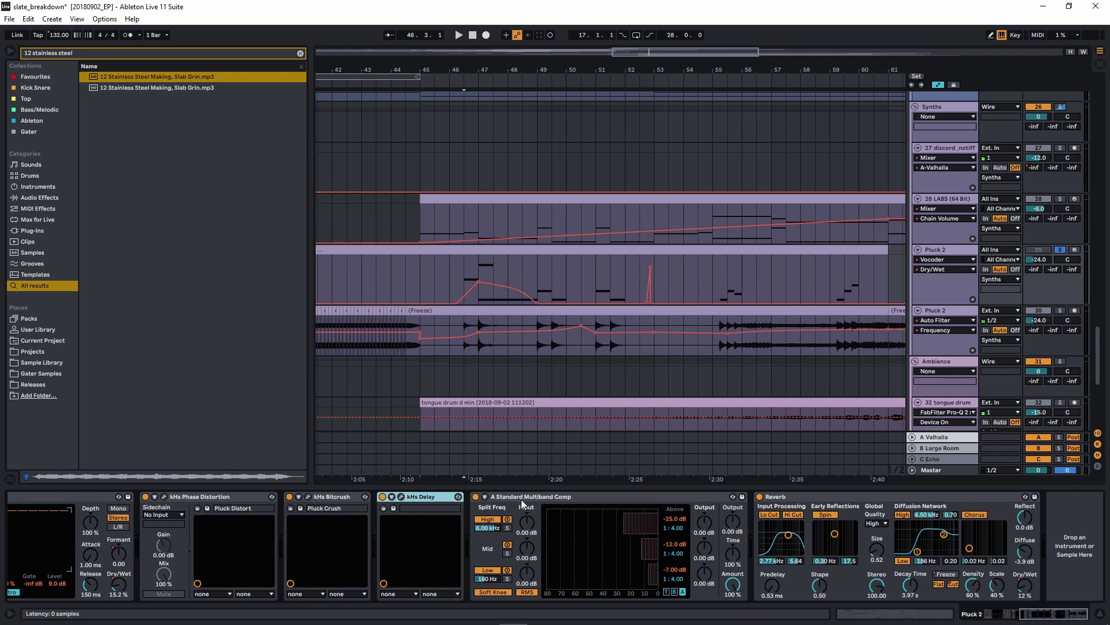
pyautogui.click(1019, 586)
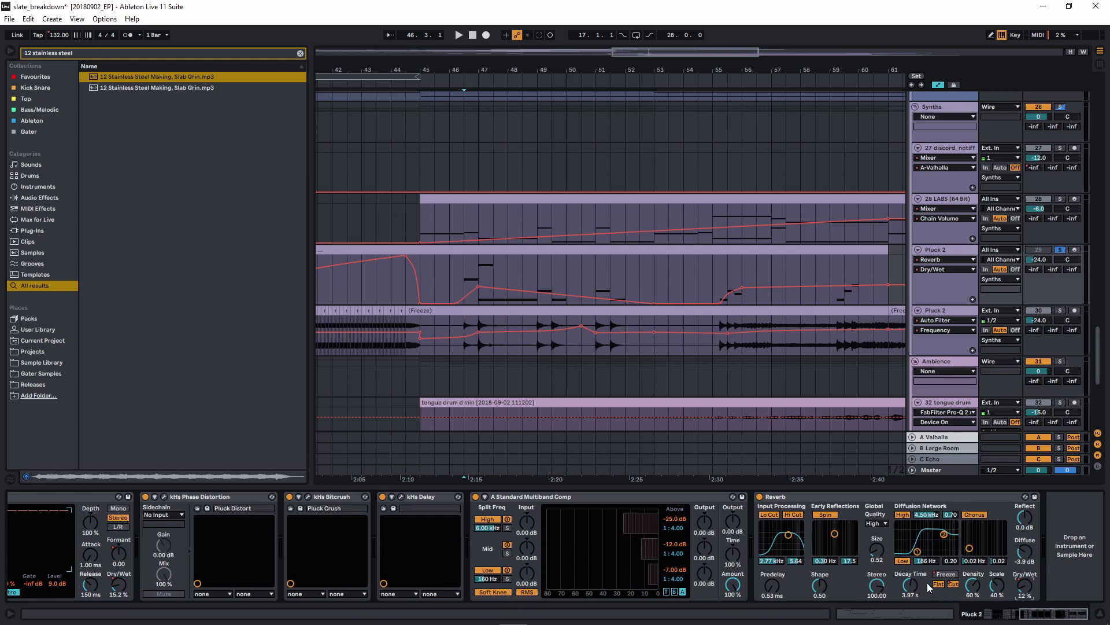
# Temporarily bypass the Pluck 2 effects from the Vocoder through the Reverb and play the track from 38.3.1
pyautogui.moveTo(570, 533); pyautogui.dragTo(736, 535)
pyautogui.click(694, 498)
pyautogui.moveTo(534, 306); pyautogui.dragTo(749, 304)
pyautogui.scroll(-1, 535, 503)
pyautogui.click(177, 498)
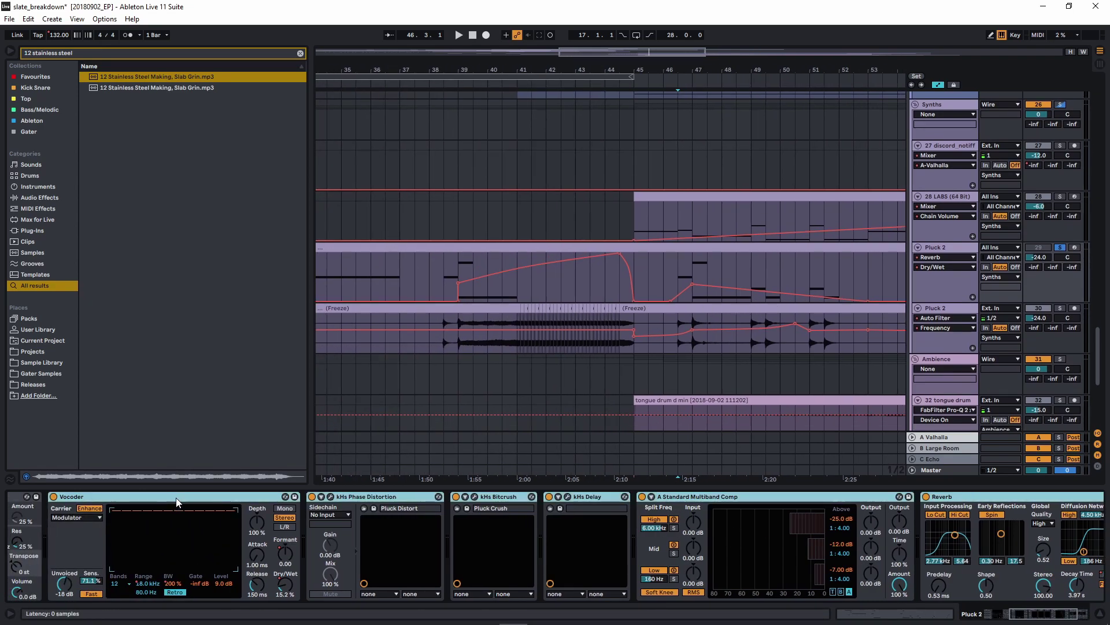
pyautogui.click(445, 272)
pyautogui.press('space')
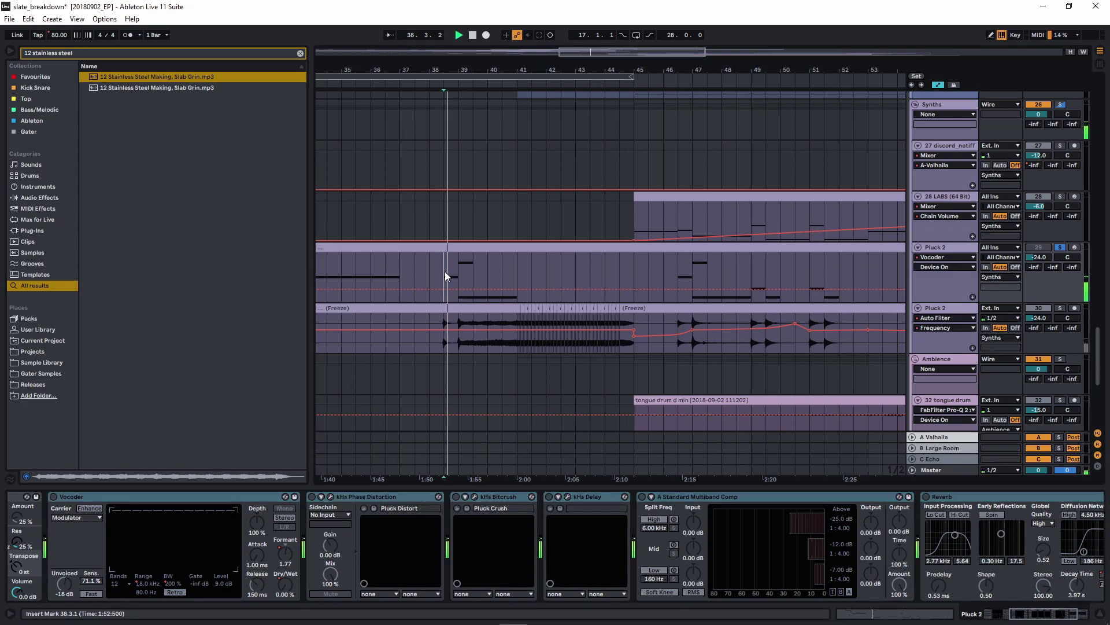
pyautogui.click(926, 498)
# Show the Reverb's Freeze On automation on Pluck 2 and play the track from bar 39
pyautogui.hscroll(3, 942, 570)
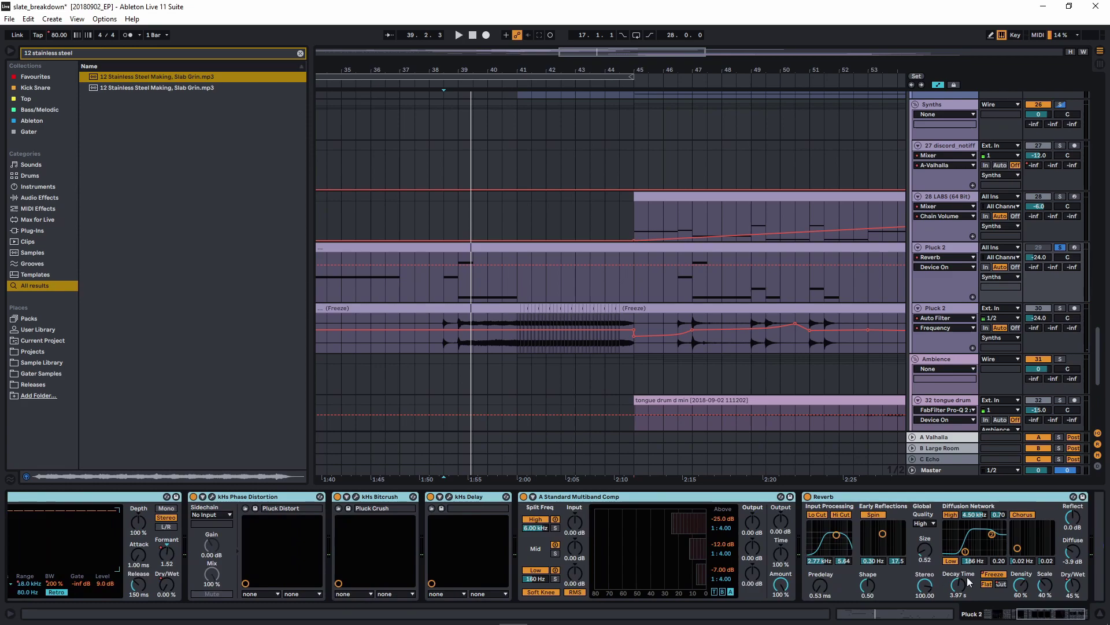
pyautogui.rightClick(1000, 573)
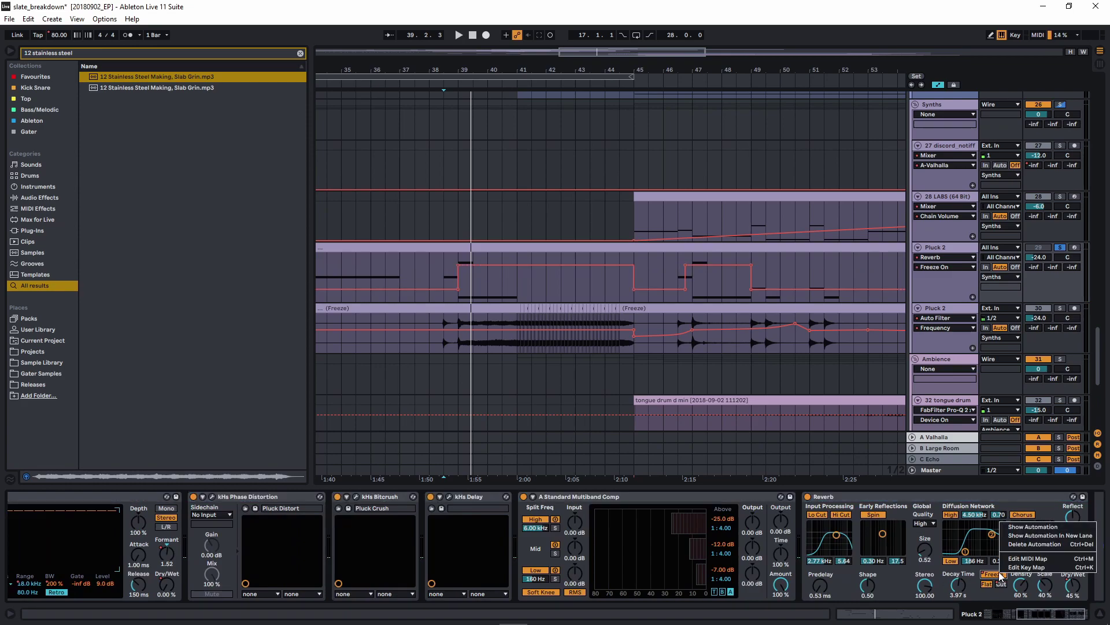
pyautogui.click(457, 258)
pyautogui.press('space')
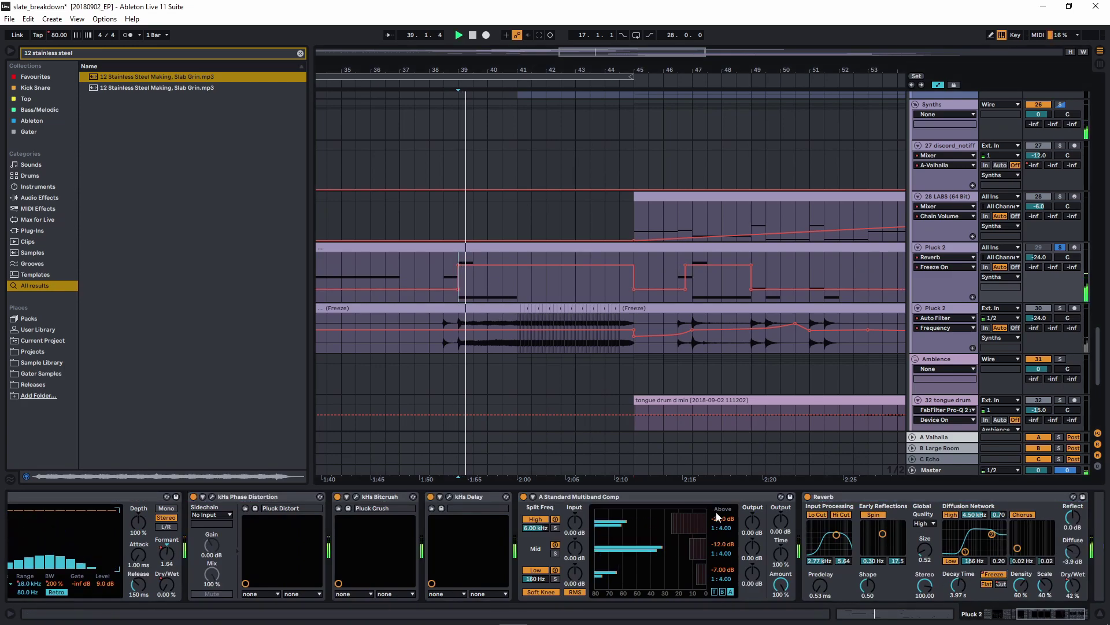
pyautogui.hscroll(1, 641, 539)
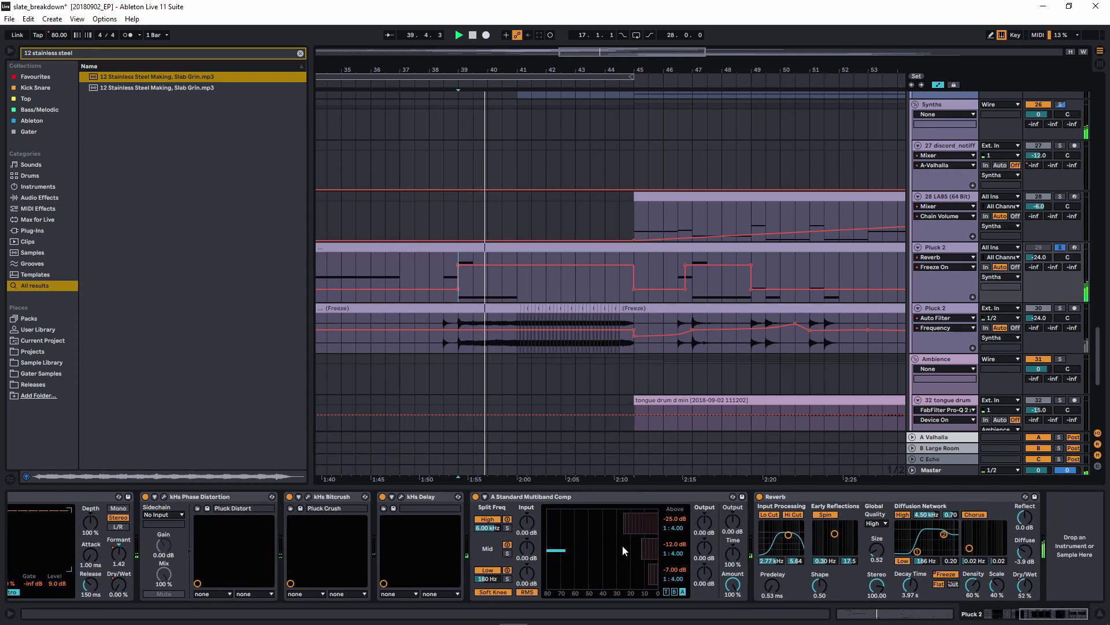
# Show the Reverb's Dry/Wet automation and play Pluck 2 from 44.3.1, 46.3 and bar 55
pyautogui.click(577, 277)
pyautogui.click(621, 283)
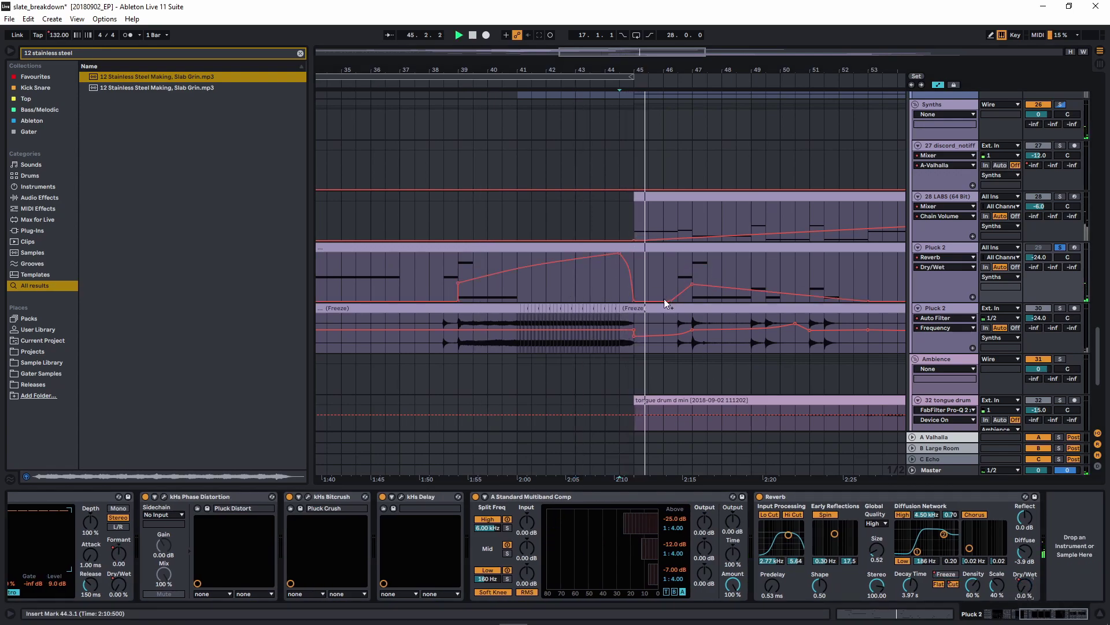
pyautogui.click(678, 274)
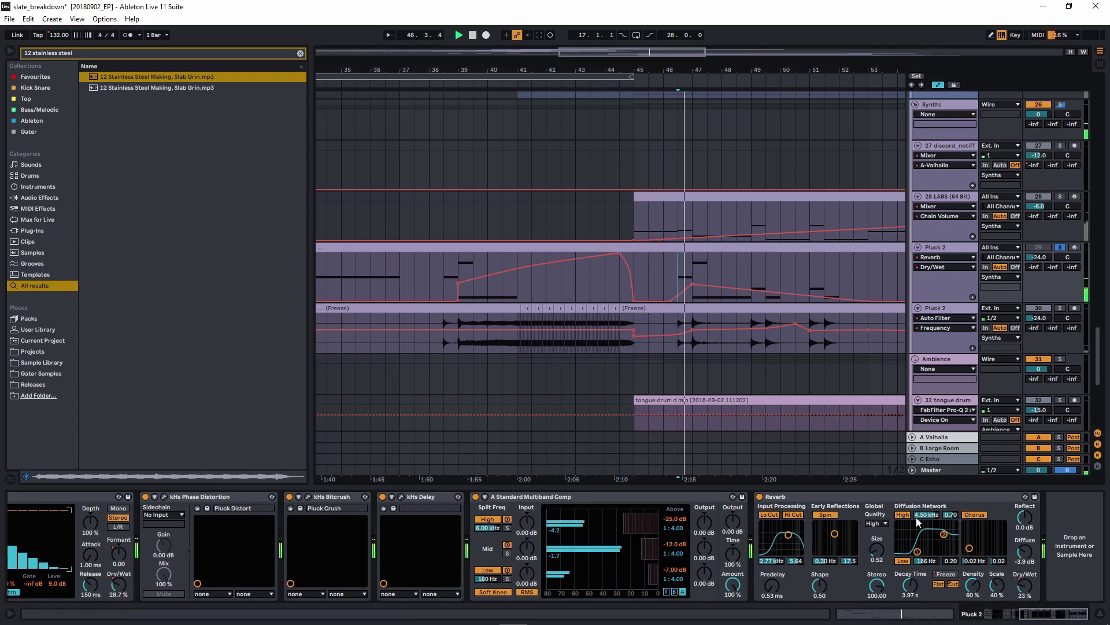
pyautogui.moveTo(783, 314)
pyautogui.mouseDown()
pyautogui.moveTo(540, 320)
pyautogui.moveTo(519, 345)
pyautogui.mouseUp()
pyautogui.click(672, 295)
pyautogui.press('space')
pyautogui.press('space')
pyautogui.hscroll(2, 687, 336)
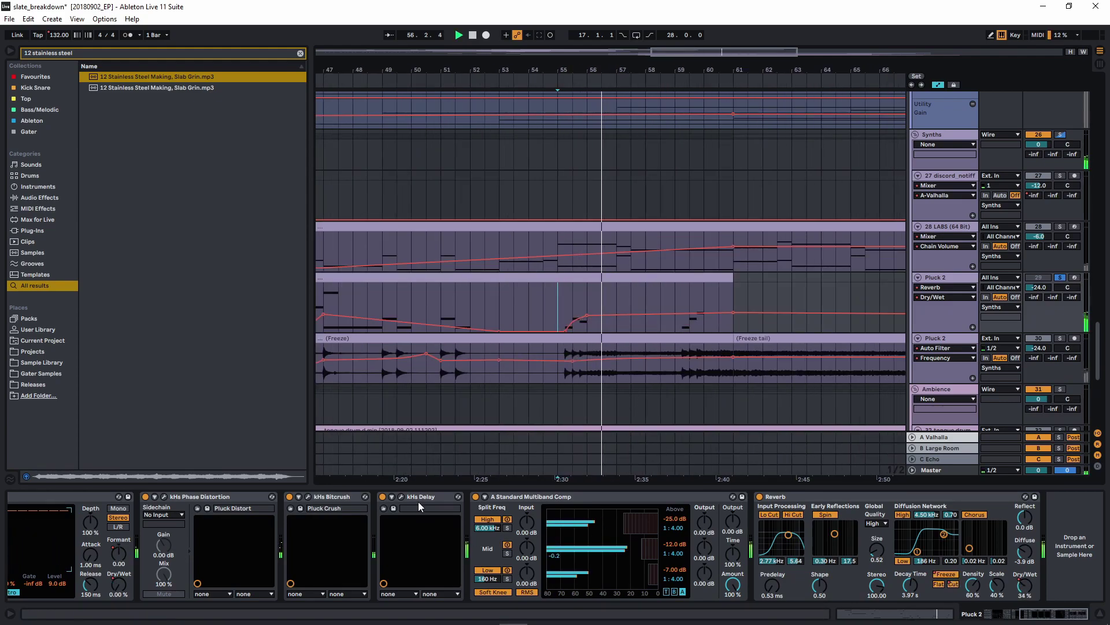
# Show the kHs Delay's Mix automation on Pluck 2, play from 59.1.1 and close the plug-in window
pyautogui.click(402, 496)
pyautogui.click(442, 266)
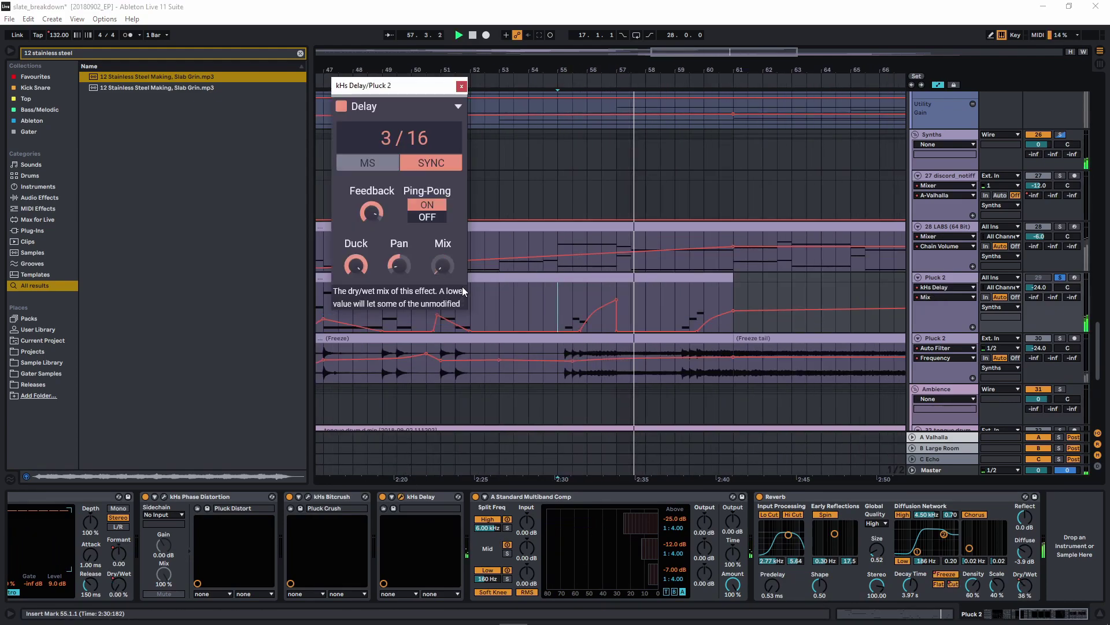
pyautogui.click(573, 316)
pyautogui.click(676, 310)
pyautogui.press('+')
pyautogui.press('+')
pyautogui.press('-')
pyautogui.press('-')
pyautogui.press('-')
pyautogui.press('-')
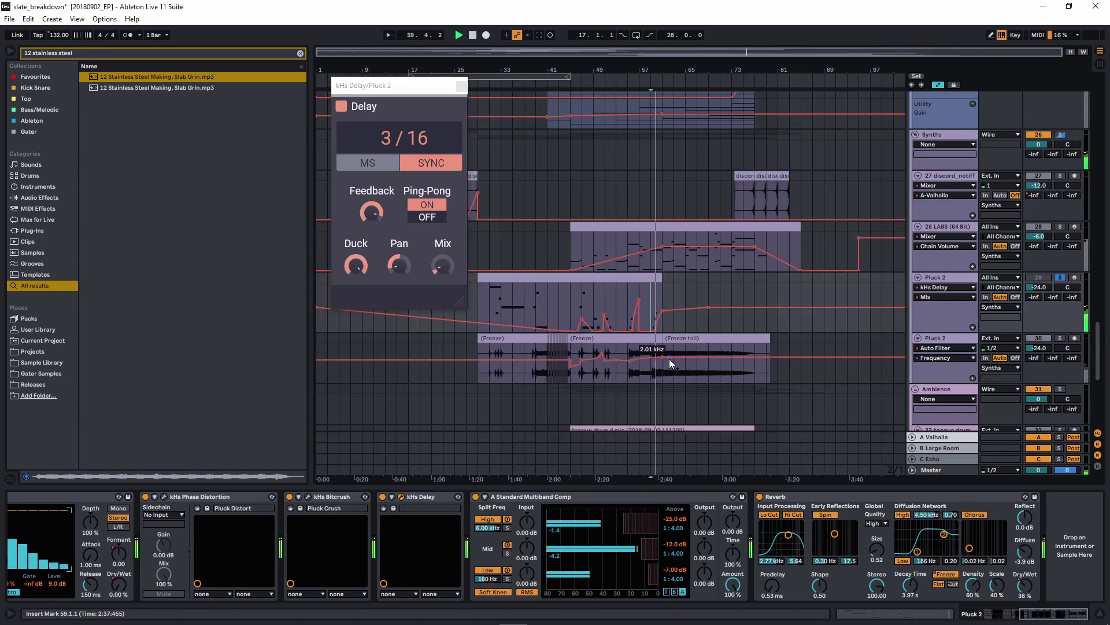
pyautogui.click(461, 87)
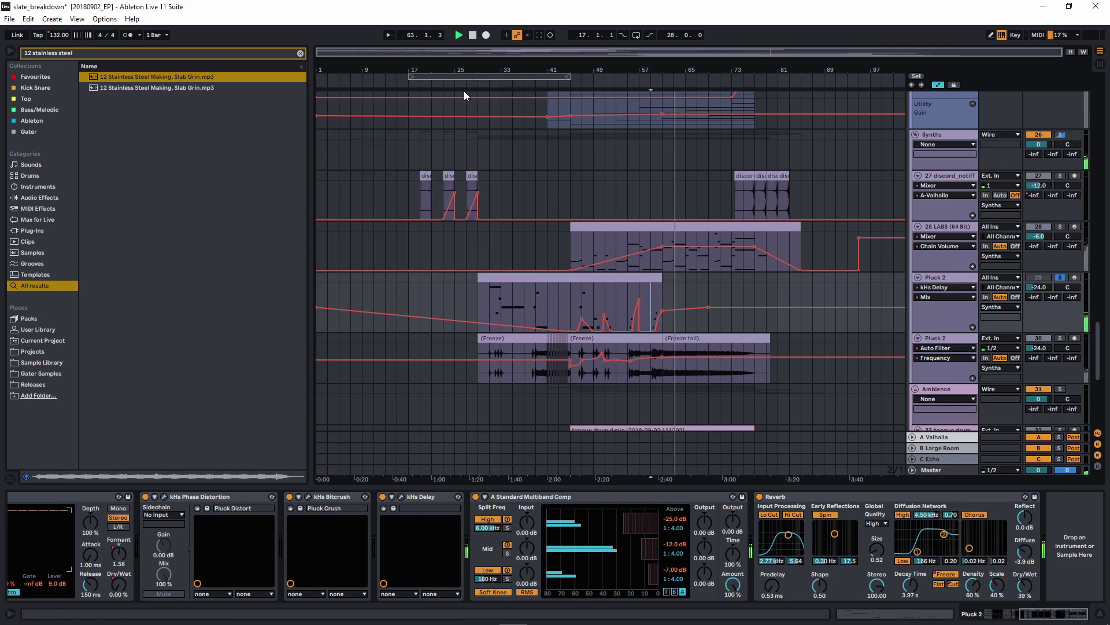
# Hide the automation lanes, solo the frozen Pluck 2 audio track and play it from 31.1.1
pyautogui.click(939, 84)
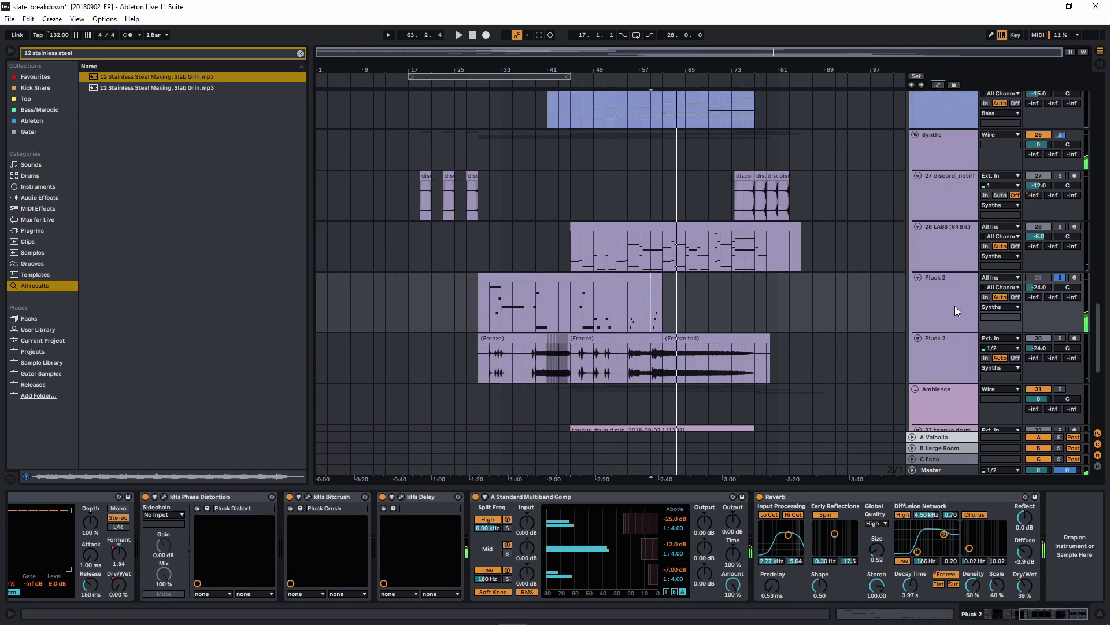
pyautogui.click(482, 310)
pyautogui.press('space')
pyautogui.scroll(-2, 488, 337)
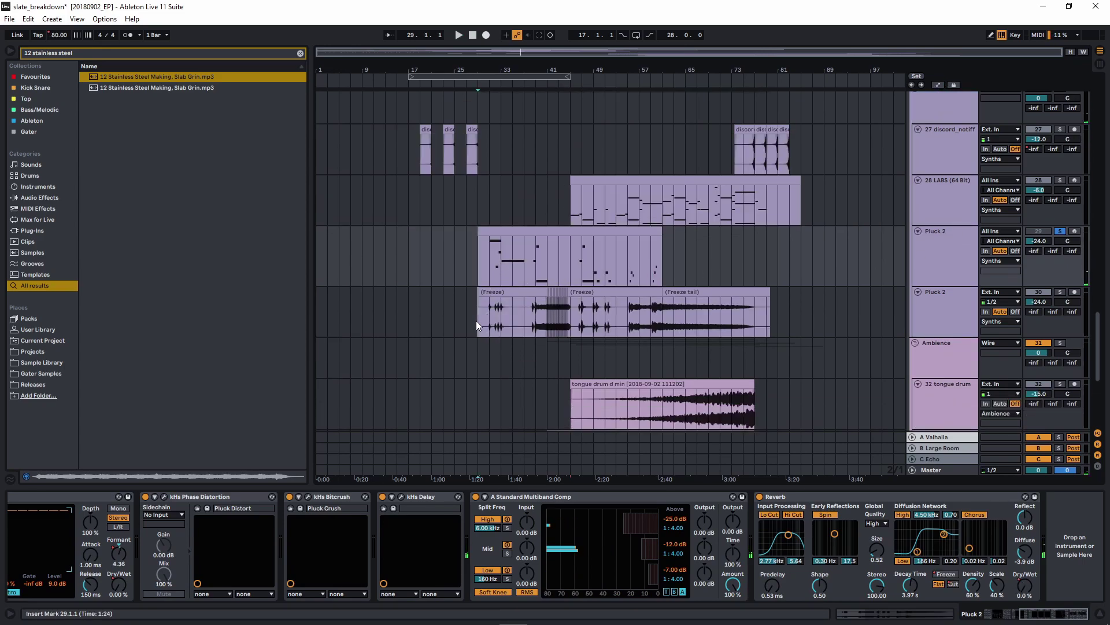
pyautogui.click(477, 320)
pyautogui.keyDown('ctrl'); pyautogui.scroll(5, 499, 328); pyautogui.keyUp('ctrl')
pyautogui.keyDown('ctrl'); pyautogui.scroll(5, 429, 327); pyautogui.keyUp('ctrl')
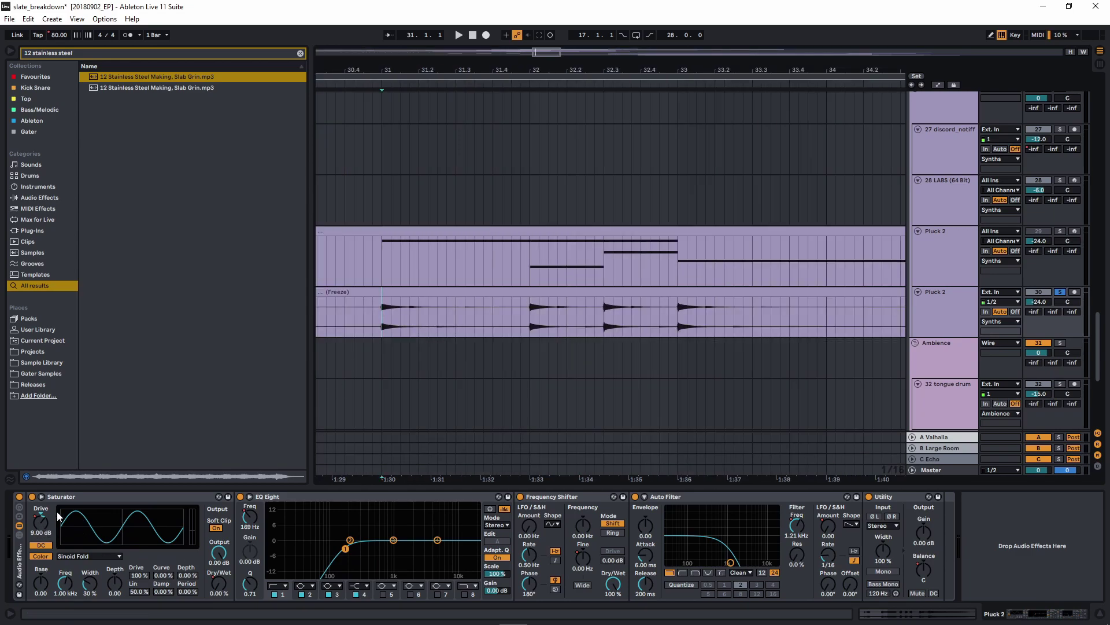
pyautogui.press('space')
pyautogui.keyDown('ctrl'); pyautogui.scroll(-5, 562, 231); pyautogui.keyUp('ctrl')
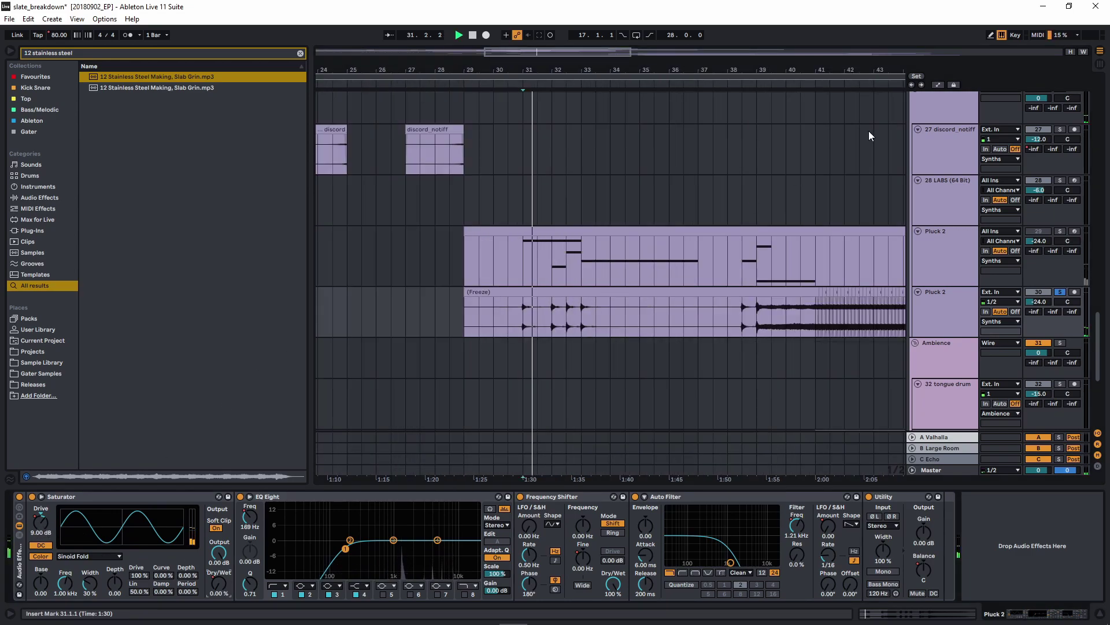
# Show the Saturator's Dry/Wet automation on the frozen Pluck 2 track and play it from 41.1.1
pyautogui.click(938, 85)
pyautogui.hscroll(10, 556, 344)
pyautogui.click(438, 313)
pyautogui.press('space')
pyautogui.press('space')
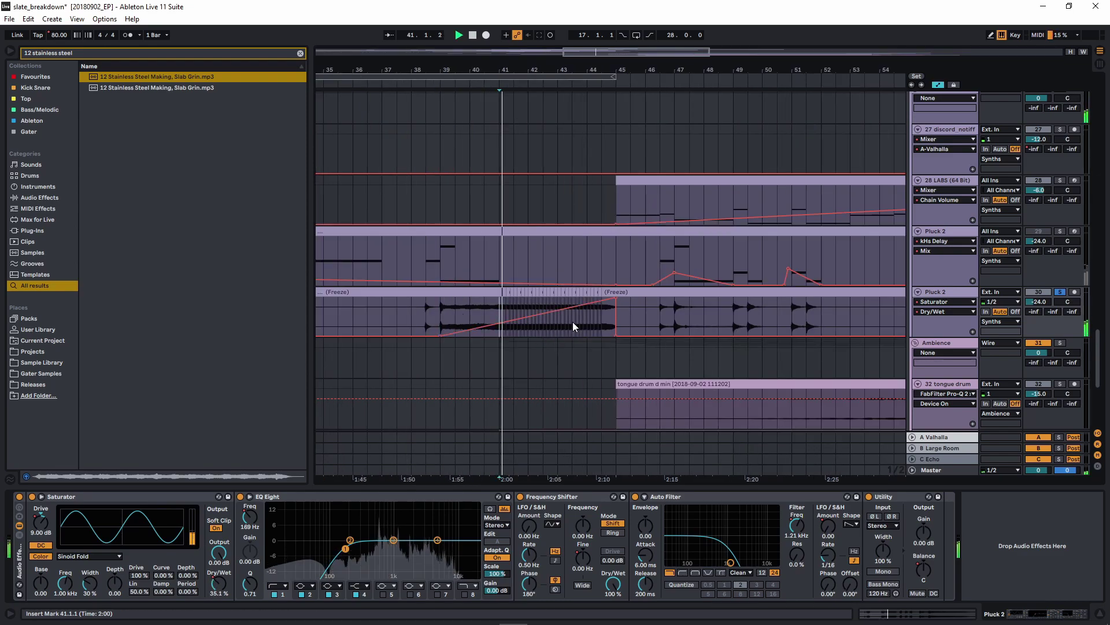
# Show the EQ Eight's band 1 frequency automation on the frozen Pluck 2 and play from 61.1.1
pyautogui.click(249, 519)
pyautogui.scroll(-6, 497, 332)
pyautogui.click(666, 317)
pyautogui.press('space')
pyautogui.press('space')
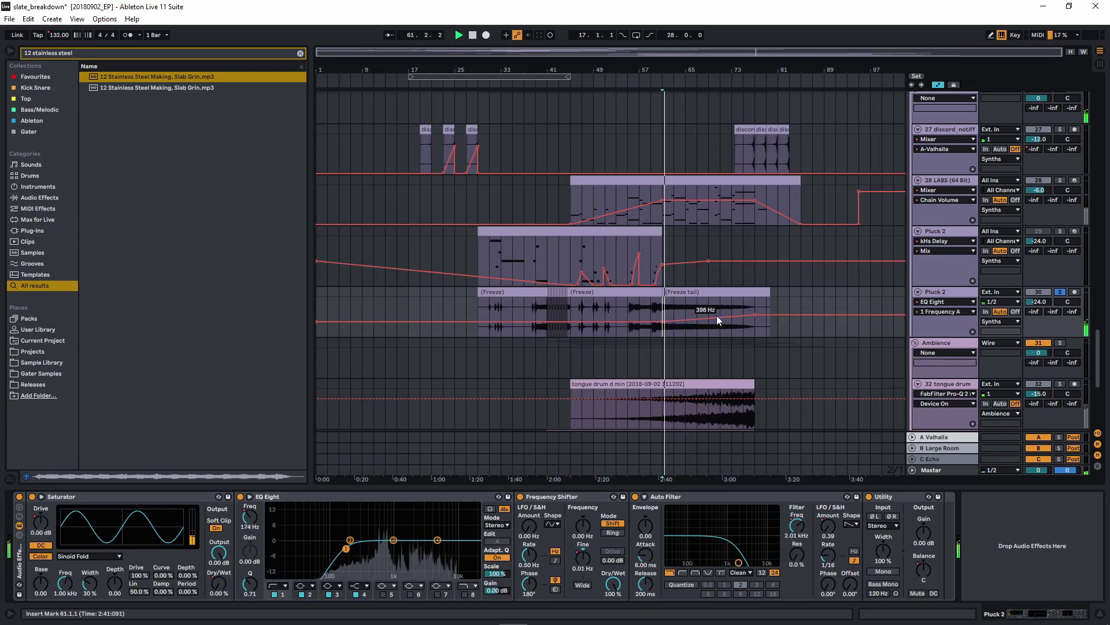
# Play the end of the Pluck 2 freeze tail and show the Frequency Shifter's Fine automation
pyautogui.click(755, 313)
pyautogui.press('space')
pyautogui.press('space')
pyautogui.click(583, 558)
pyautogui.press('space')
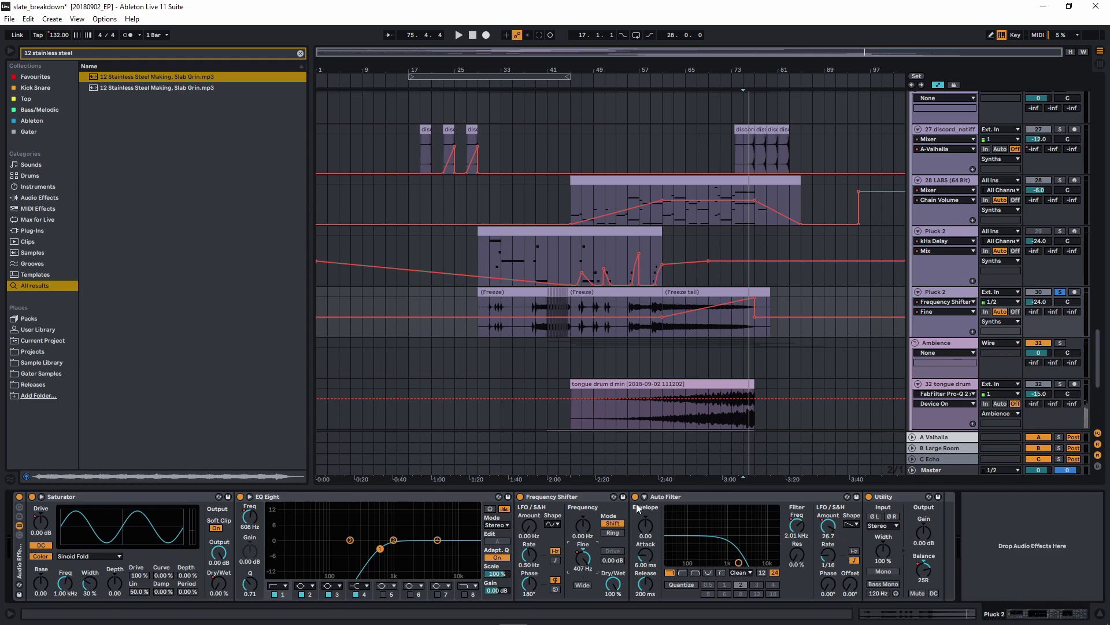
# Play the Pluck 2 freeze tail from 61.1.1 and 75.1.1, return to 29.1.1 and hide the automation lanes
pyautogui.click(663, 306)
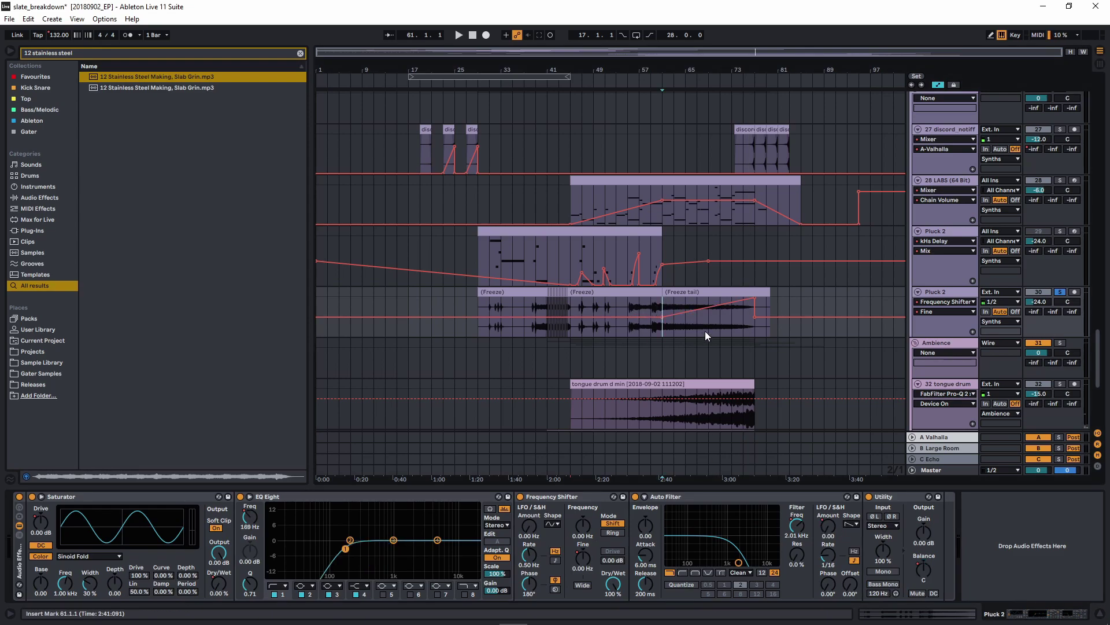
pyautogui.press('space')
pyautogui.click(727, 325)
pyautogui.click(748, 321)
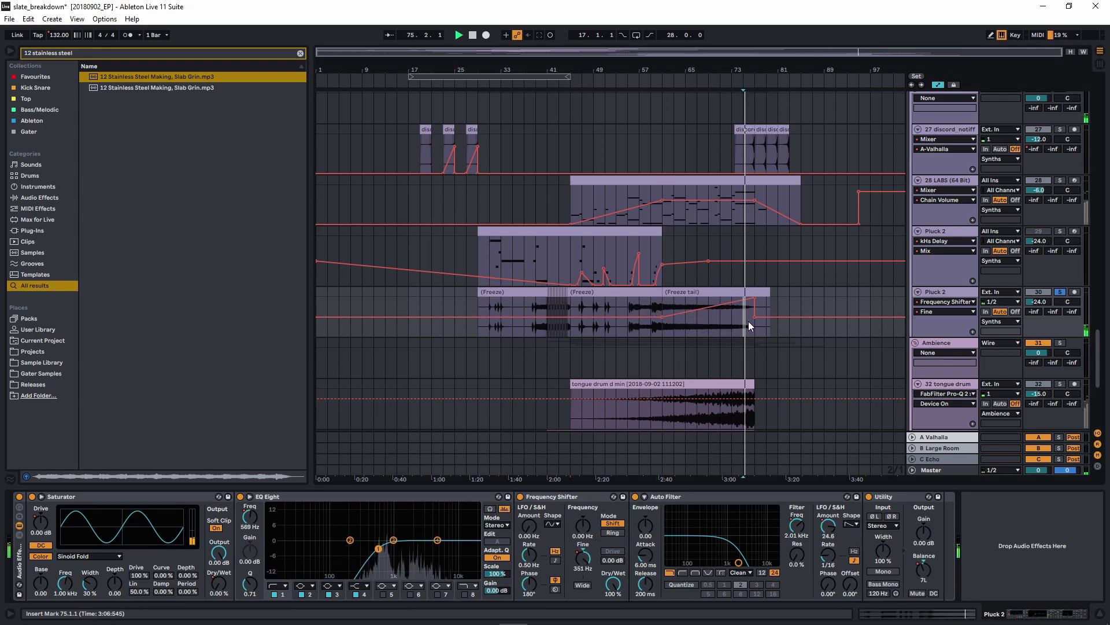
pyautogui.click(479, 301)
pyautogui.press('space')
pyautogui.press('a')
# Examine the Wire bass clips, selecting 25 Operator's section from 45.1.1 to 75.1.1 and its opening bars from 41.1.1
pyautogui.scroll(2, 513, 314)
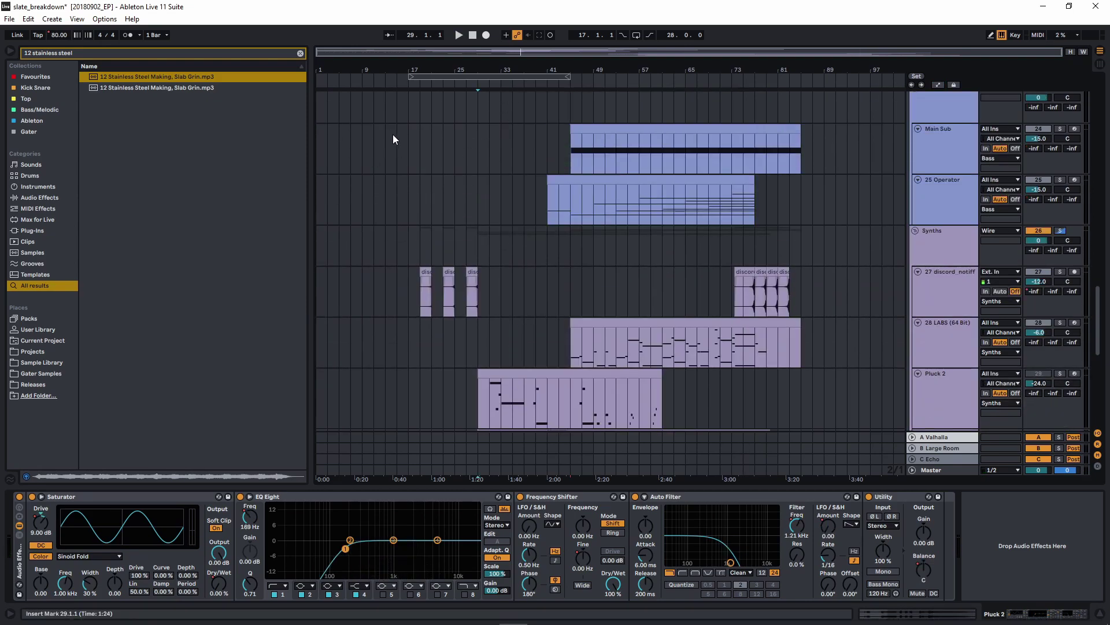
pyautogui.moveTo(470, 154); pyautogui.dragTo(571, 147)
pyautogui.scroll(4, 572, 147)
pyautogui.click(533, 179)
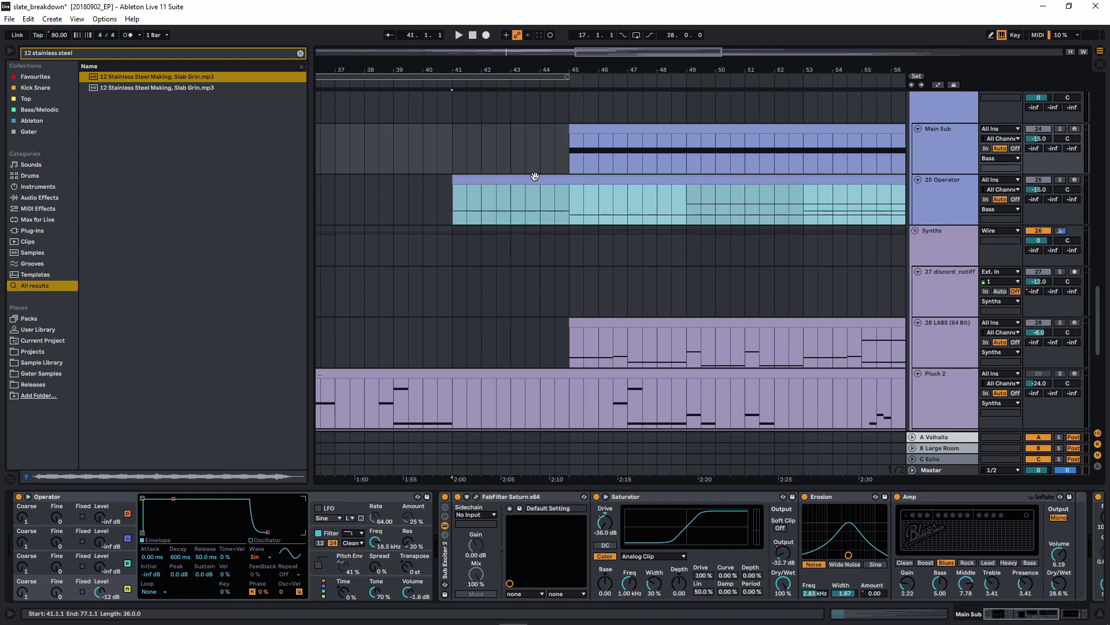
pyautogui.scroll(2, 636, 283)
pyautogui.scroll(-4, 636, 283)
pyautogui.moveTo(570, 272); pyautogui.dragTo(794, 268)
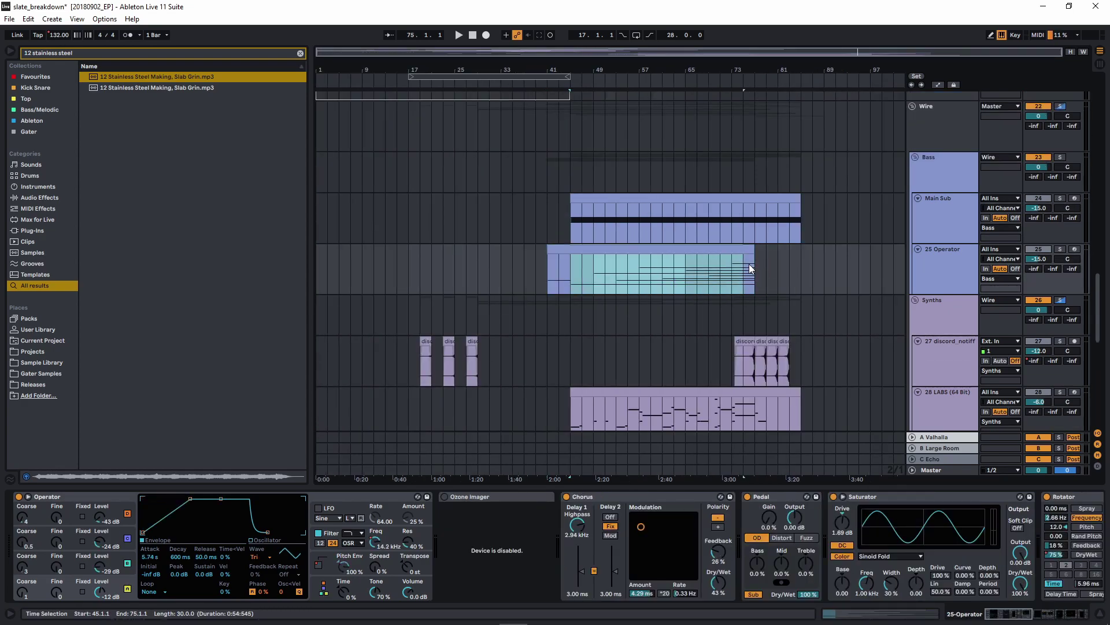
pyautogui.moveTo(546, 275); pyautogui.dragTo(559, 274)
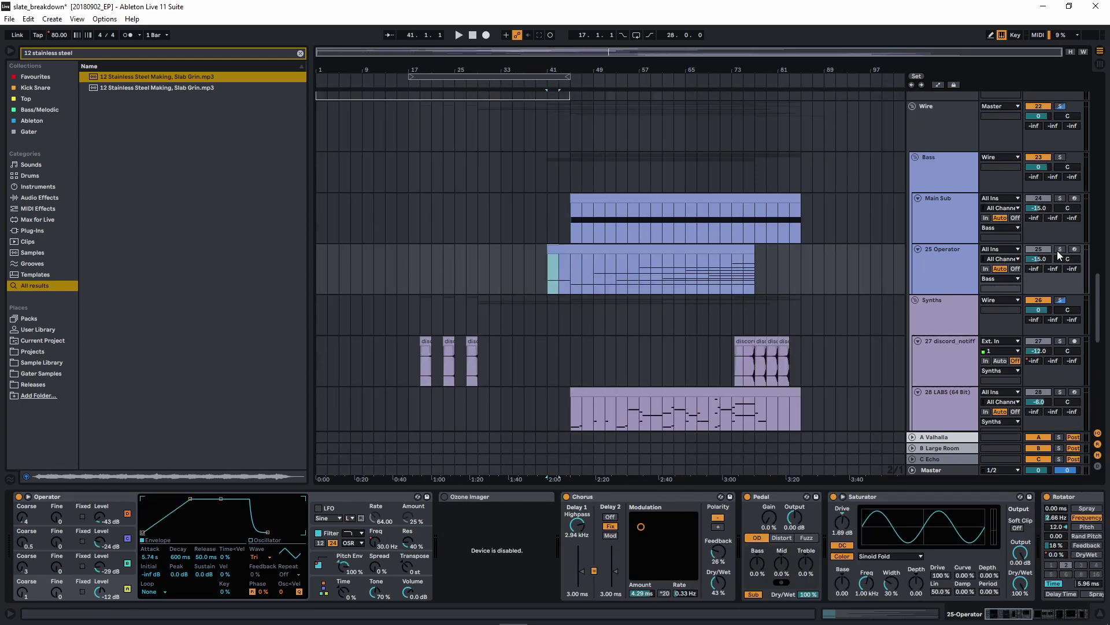
# Solo 25 Operator, play it from 41.1.1 and inspect its automation and device chain
pyautogui.click(1060, 249)
pyautogui.click(547, 275)
pyautogui.press('space')
pyautogui.scroll(5, 570, 275)
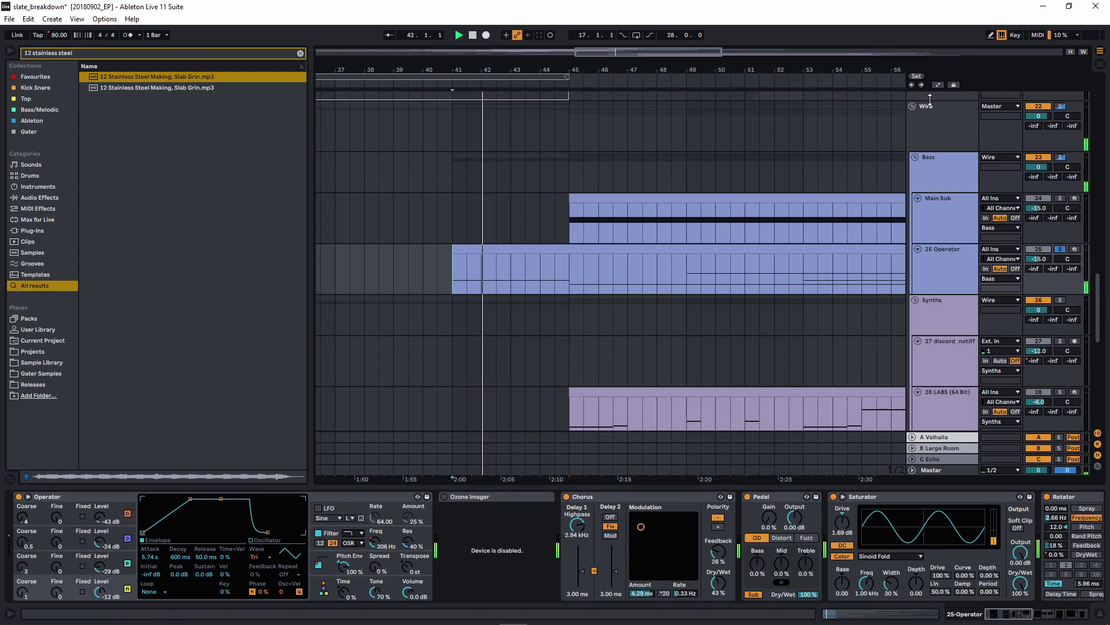
pyautogui.click(938, 85)
pyautogui.click(973, 288)
pyautogui.scroll(-3, 717, 290)
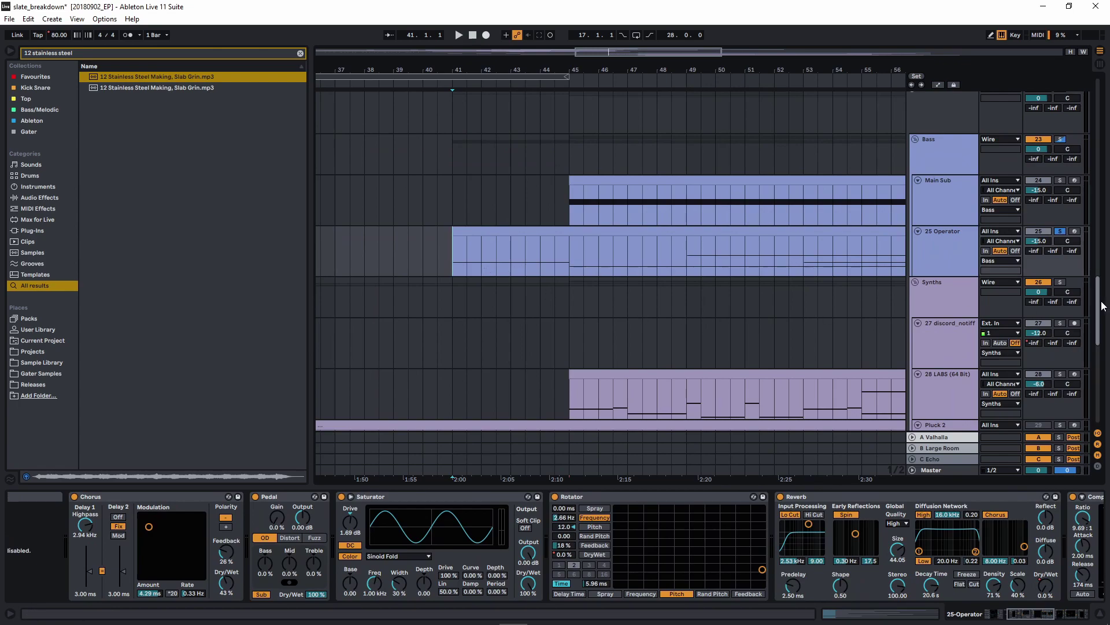
# Inspect the Filter Bass device chain in the Slate group and return to the Wire bass tracks
pyautogui.moveTo(1100, 303); pyautogui.dragTo(1085, 94)
pyautogui.click(978, 219)
pyautogui.scroll(-5, 973, 528)
pyautogui.scroll(-8, 851, 325)
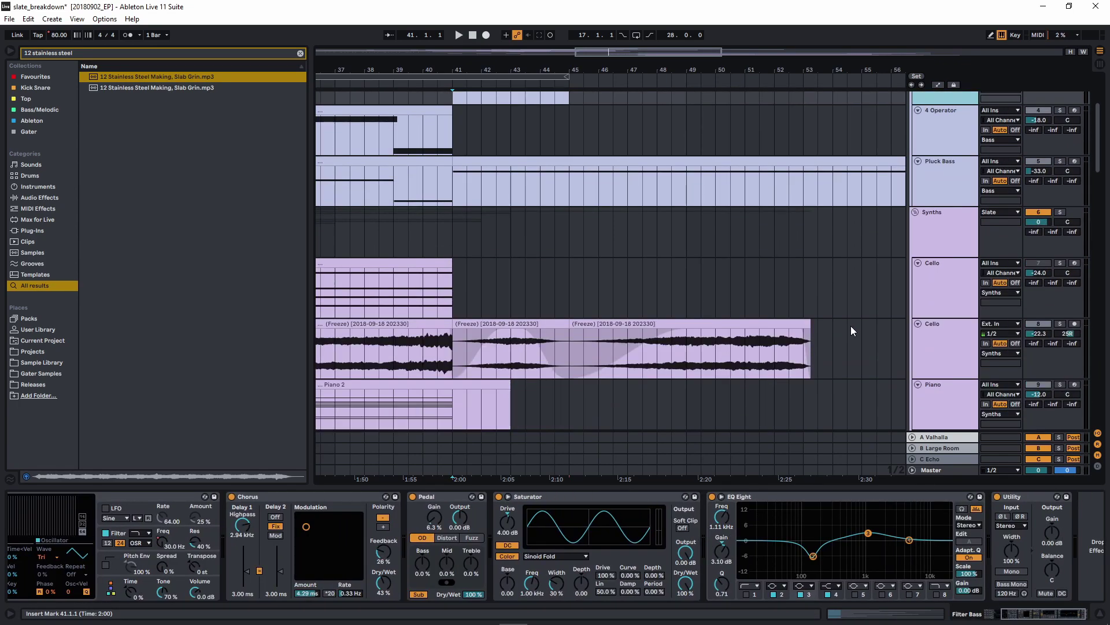
pyautogui.scroll(-15, 653, 360)
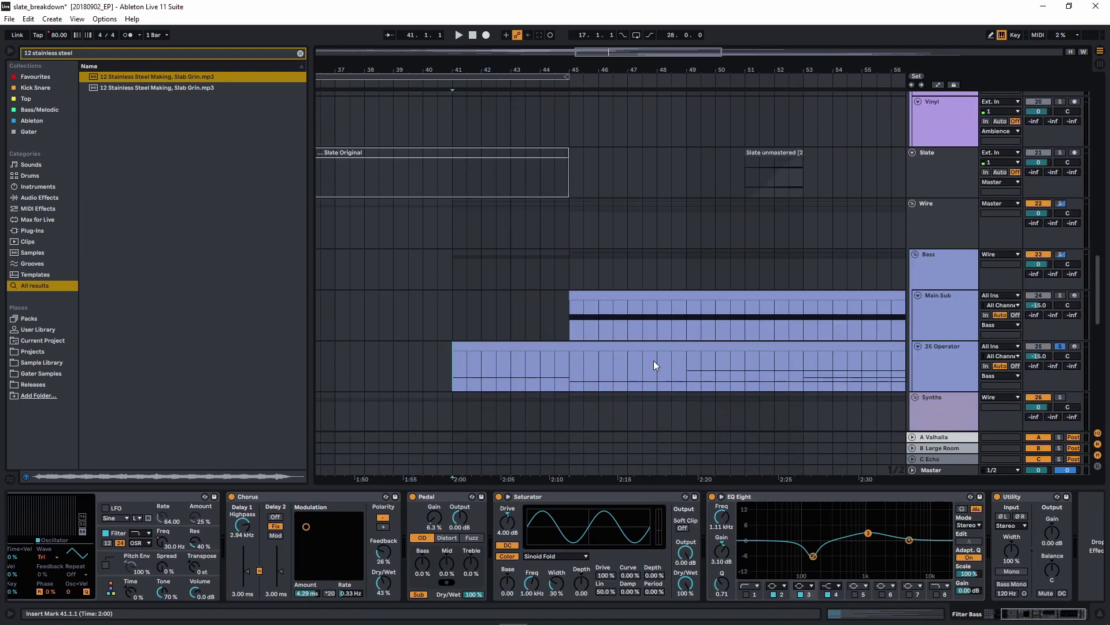
# Show 25 Operator's automation and inspect the Rotator DryWet and Reverb Dry/Wet curves
pyautogui.click(931, 269)
pyautogui.scroll(6, 617, 549)
pyautogui.scroll(-2, 578, 544)
pyautogui.click(453, 498)
pyautogui.click(434, 554)
pyautogui.scroll(-6, 416, 377)
pyautogui.press('a')
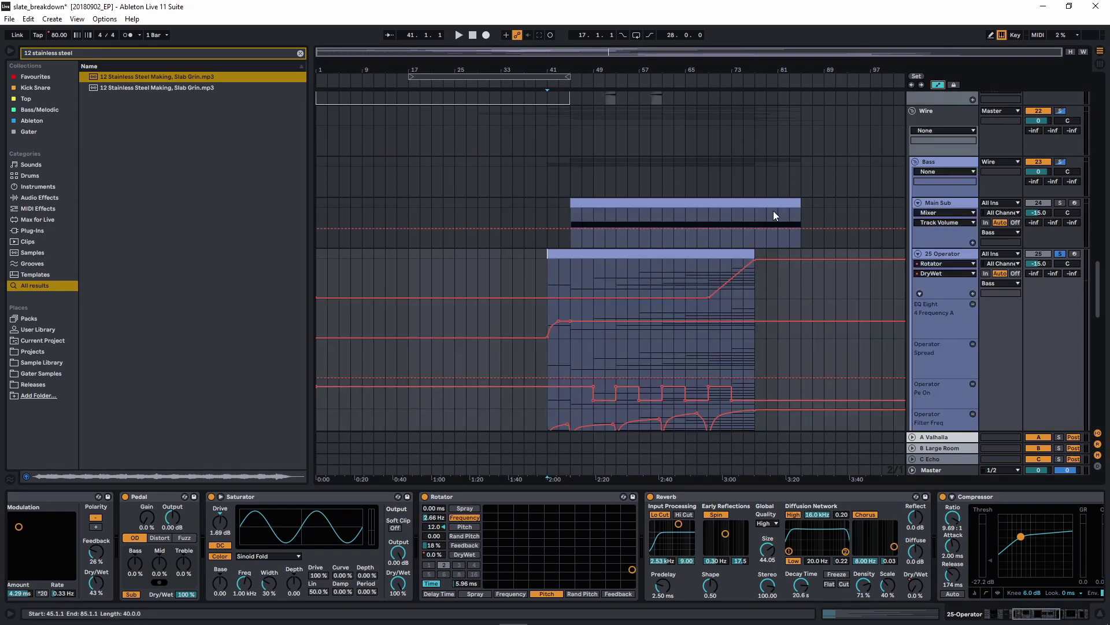
pyautogui.scroll(-3, 775, 535)
pyautogui.click(719, 587)
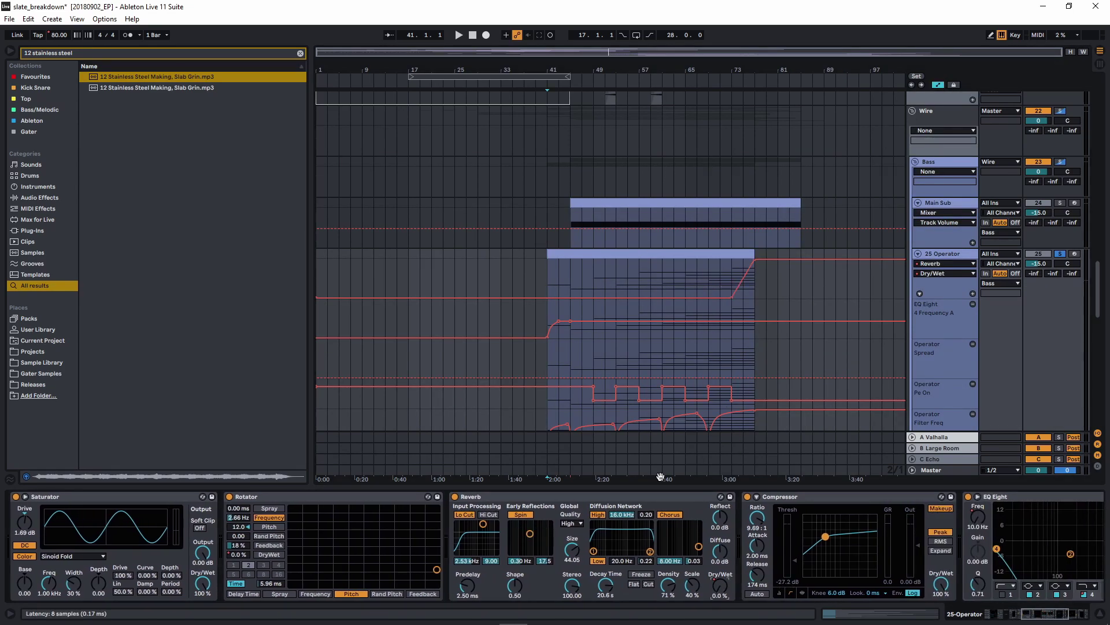
# Inspect 25 Operator's EQ Eight 4 Frequency A automation and select its opening section from 41.1.1 to 46.3.1
pyautogui.scroll(-2, 718, 511)
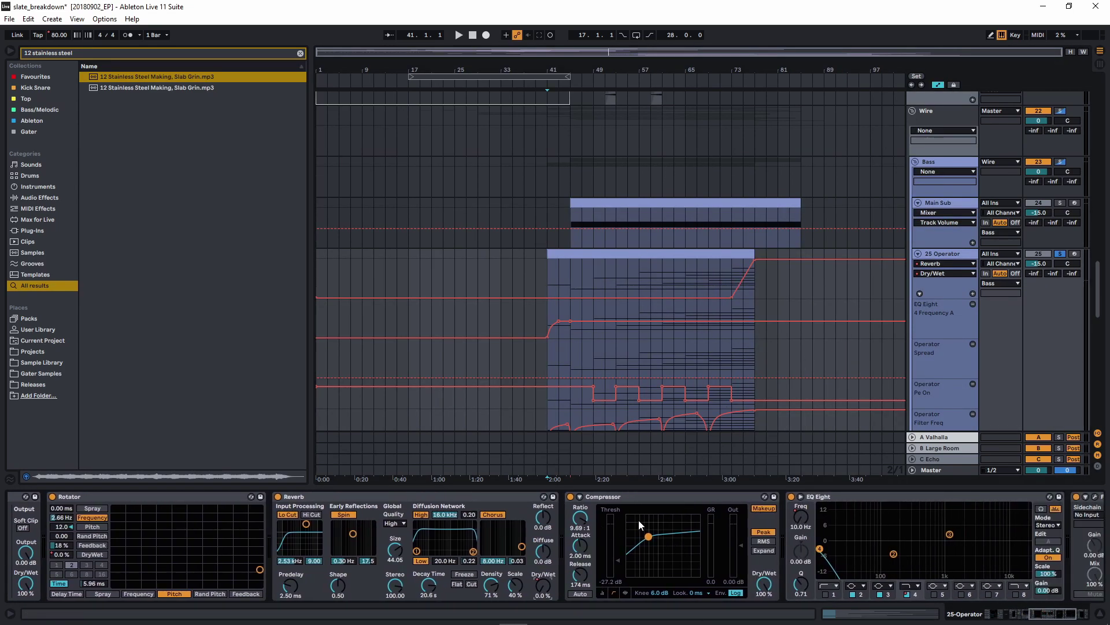
pyautogui.scroll(-2, 658, 508)
pyautogui.click(716, 517)
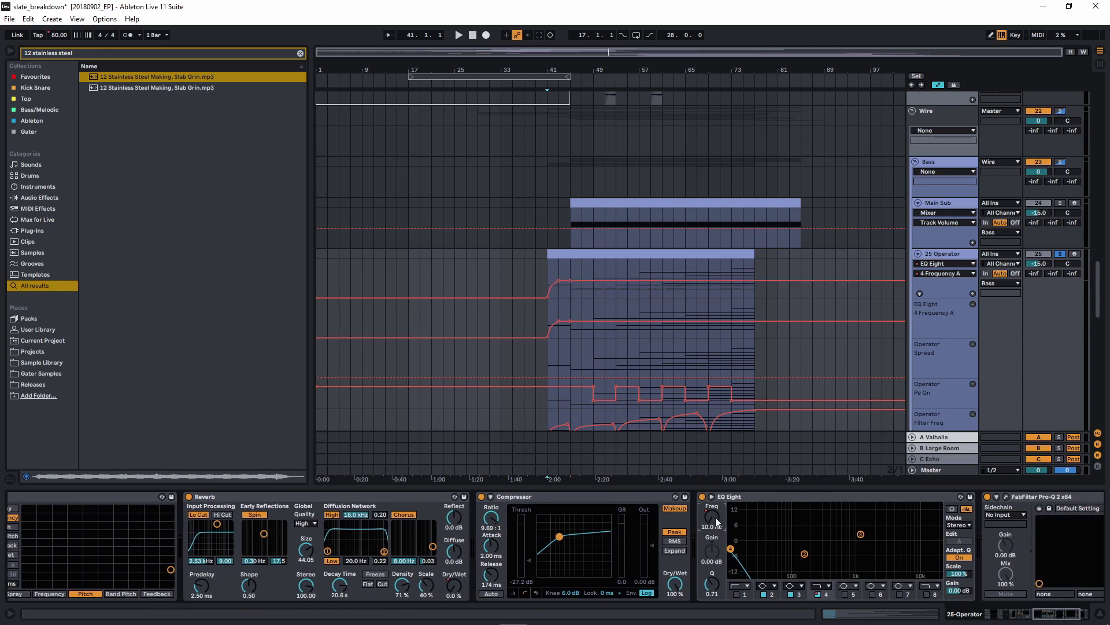
pyautogui.scroll(5, 547, 281)
pyautogui.moveTo(559, 276); pyautogui.dragTo(717, 276)
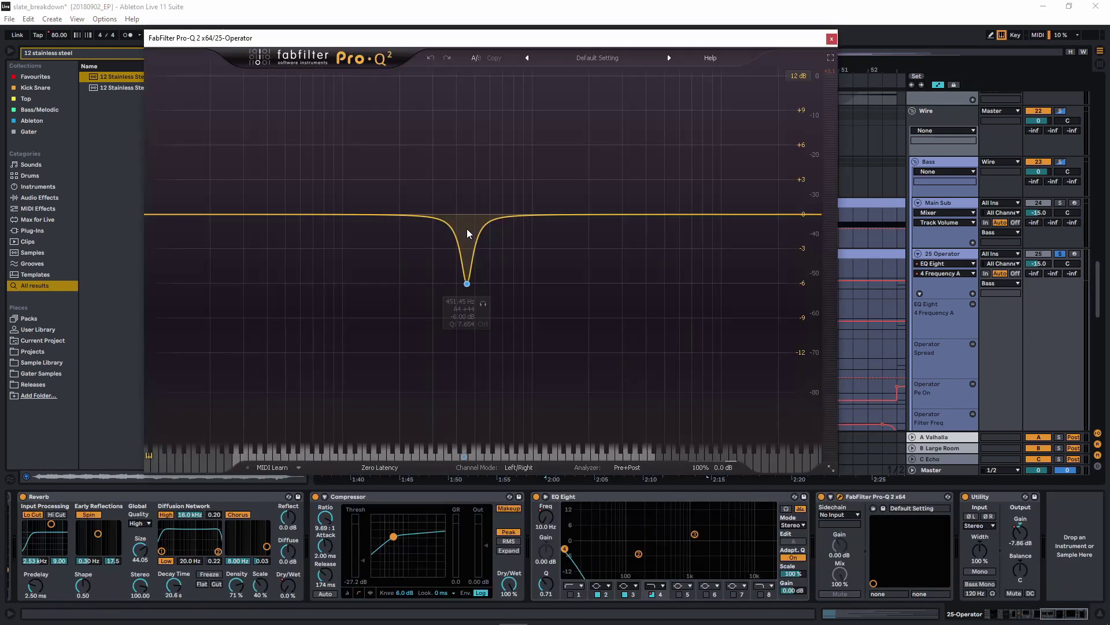
# Check the notch band in 25 Operator's FabFilter Pro-Q 2, close the plug-in window and show the Utility Gain automation
pyautogui.click(466, 284)
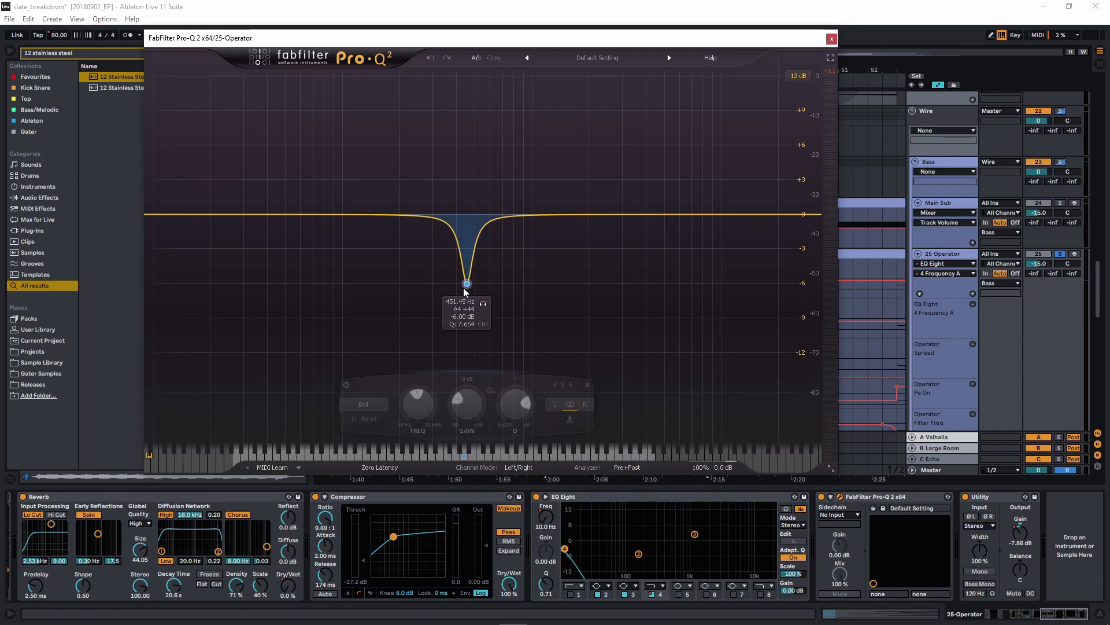
pyautogui.click(832, 39)
pyautogui.click(1021, 533)
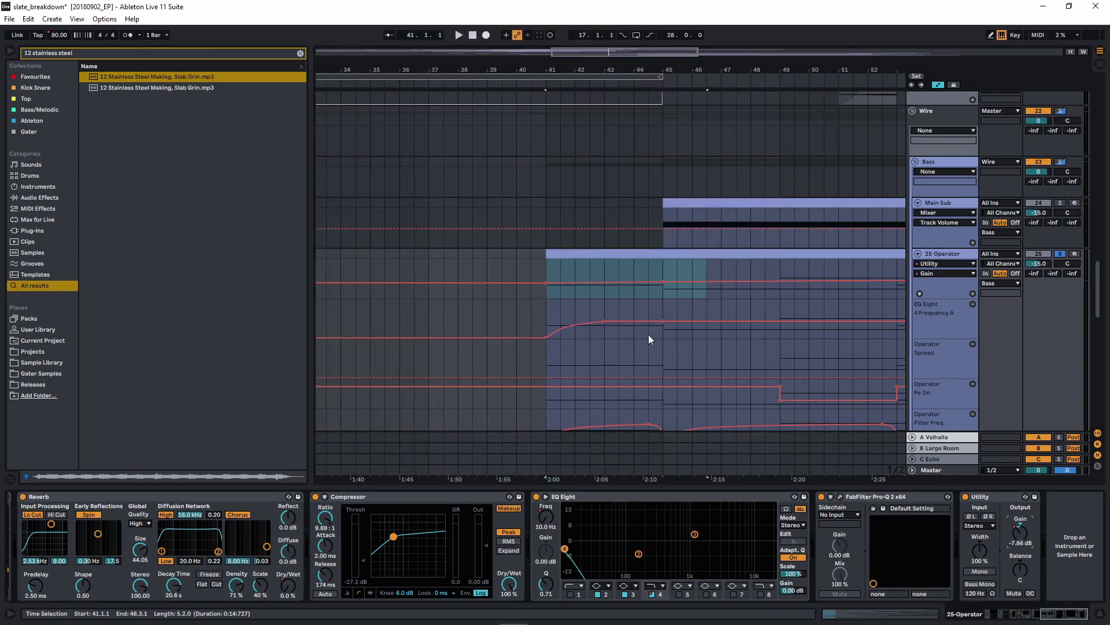
# Play 25 Operator from 41.1.1 and set the loop range to the 28 LABS section from 45.1.1 to 61.1.1
pyautogui.scroll(-5, 682, 349)
pyautogui.click(552, 289)
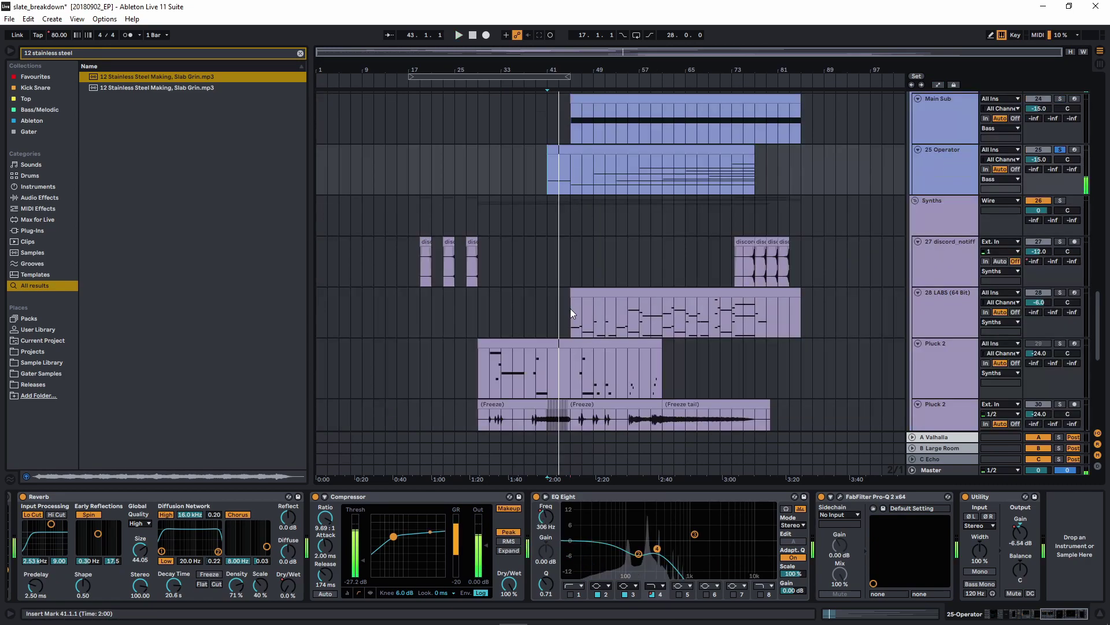
pyautogui.moveTo(570, 308); pyautogui.dragTo(662, 310)
pyautogui.hotkey('ctrl', 'l')
# Play the unsoloed arrangement from 45.1.1 without looping and look over the Wire bass, synth and ambience tracks
pyautogui.press('space')
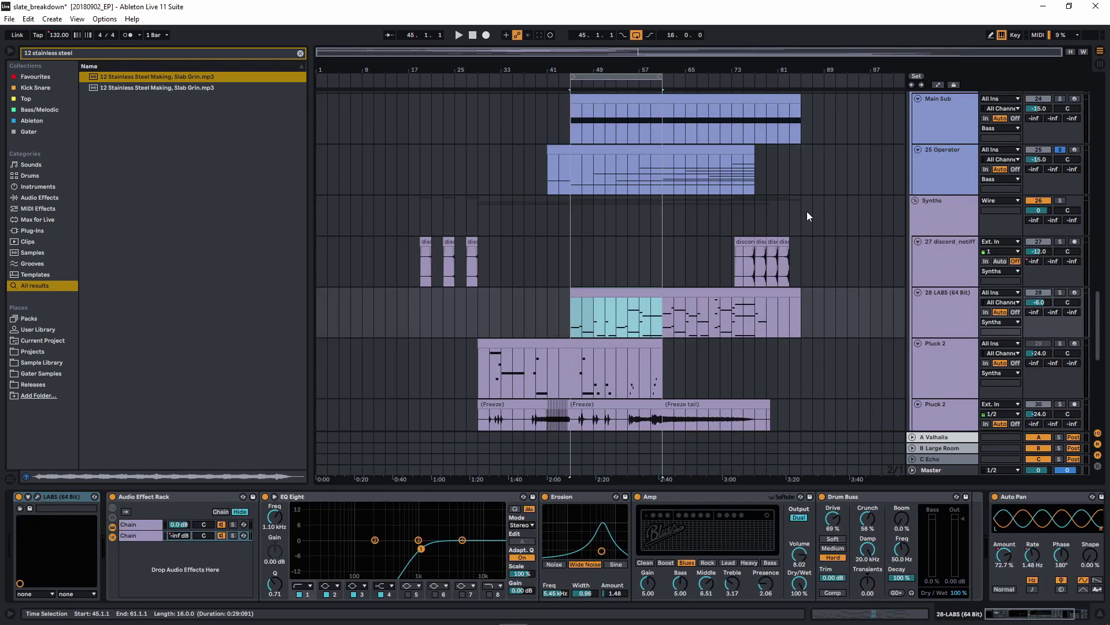
pyautogui.scroll(-3, 640, 273)
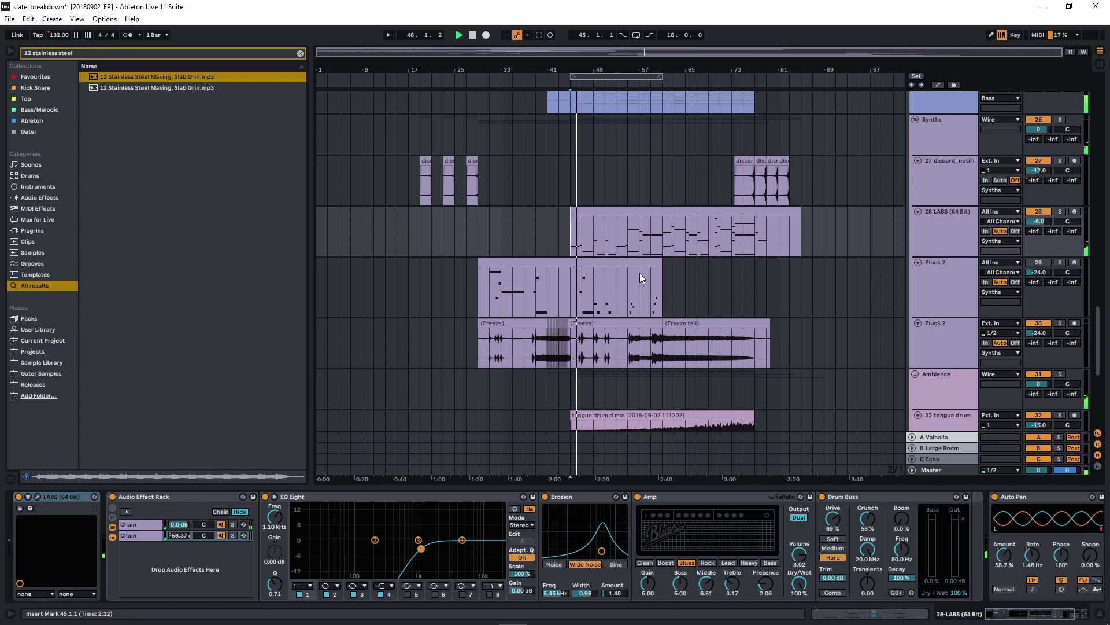
pyautogui.scroll(5, 636, 269)
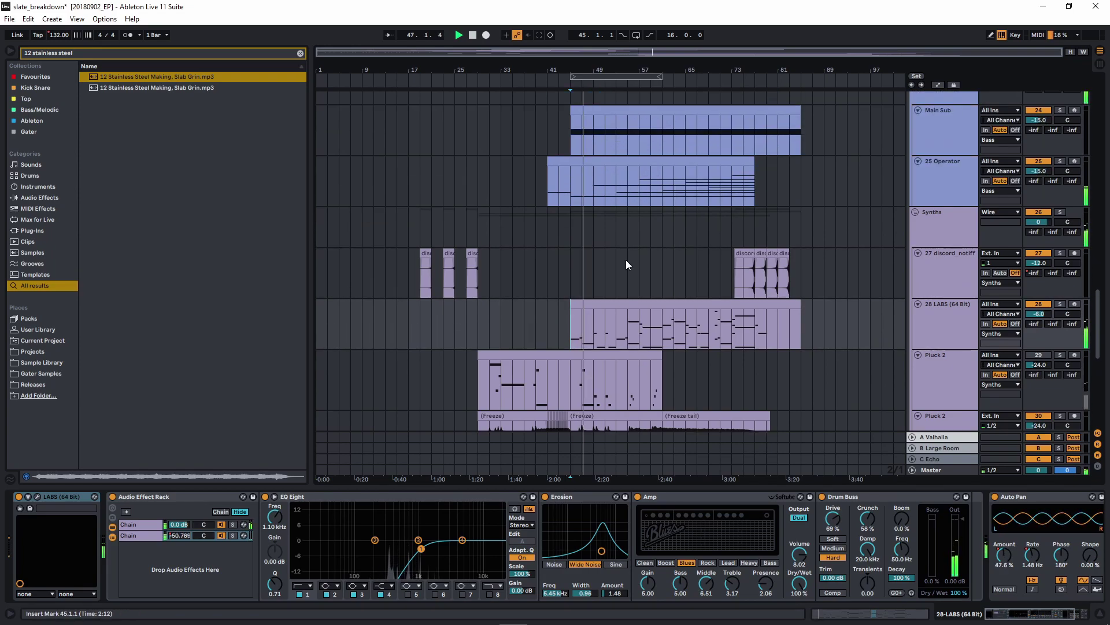
pyautogui.click(571, 229)
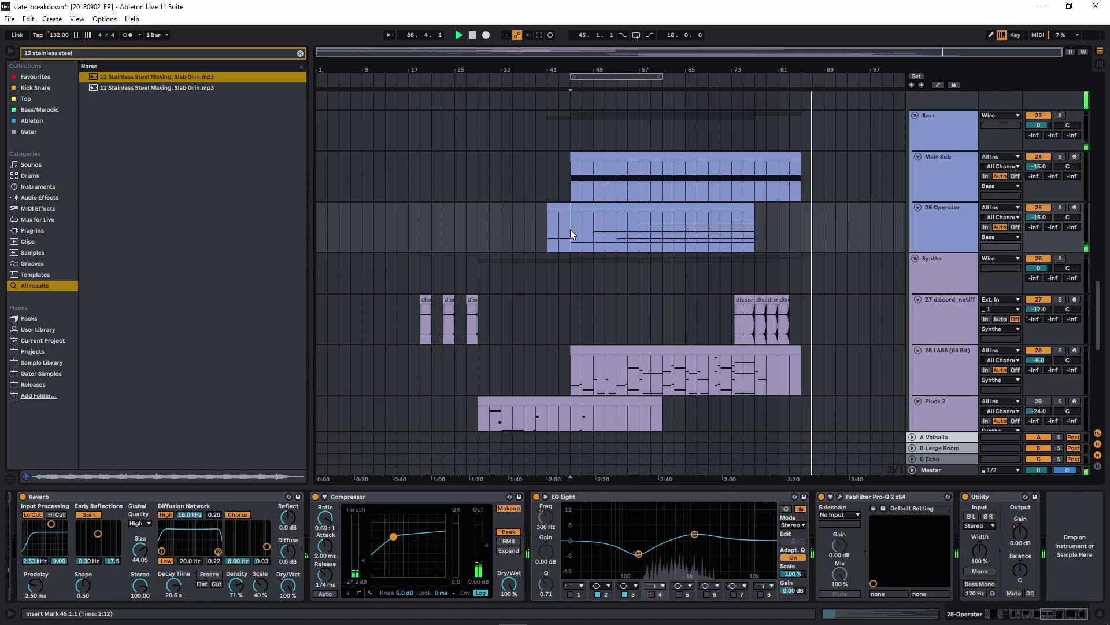
pyautogui.scroll(-10, 570, 229)
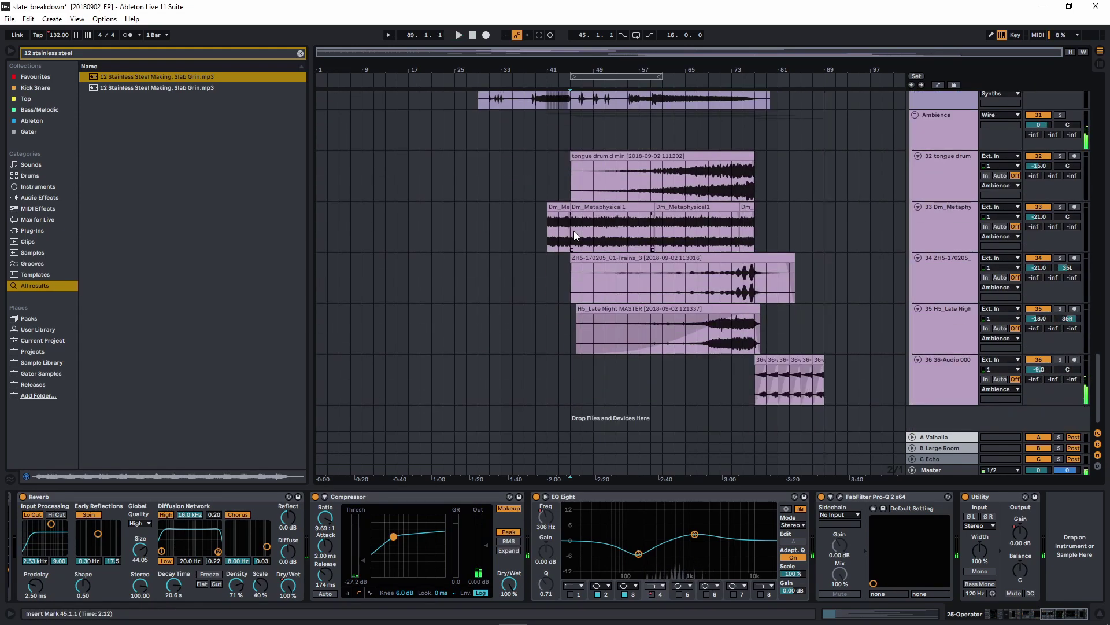
pyautogui.scroll(10, 661, 217)
pyautogui.scroll(5, 662, 218)
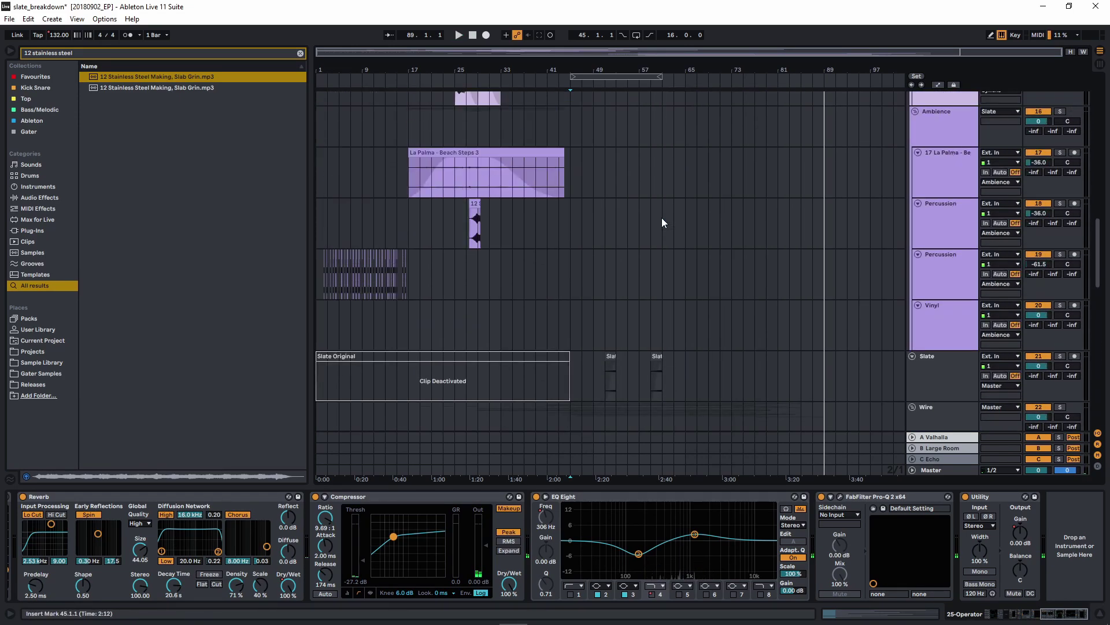
# Solo and play the Main Sub track and open its MIDI clip to examine the sustained note
pyautogui.scroll(-6, 726, 279)
pyautogui.click(961, 337)
pyautogui.click(1060, 313)
pyautogui.press('space')
pyautogui.doubleClick(725, 313)
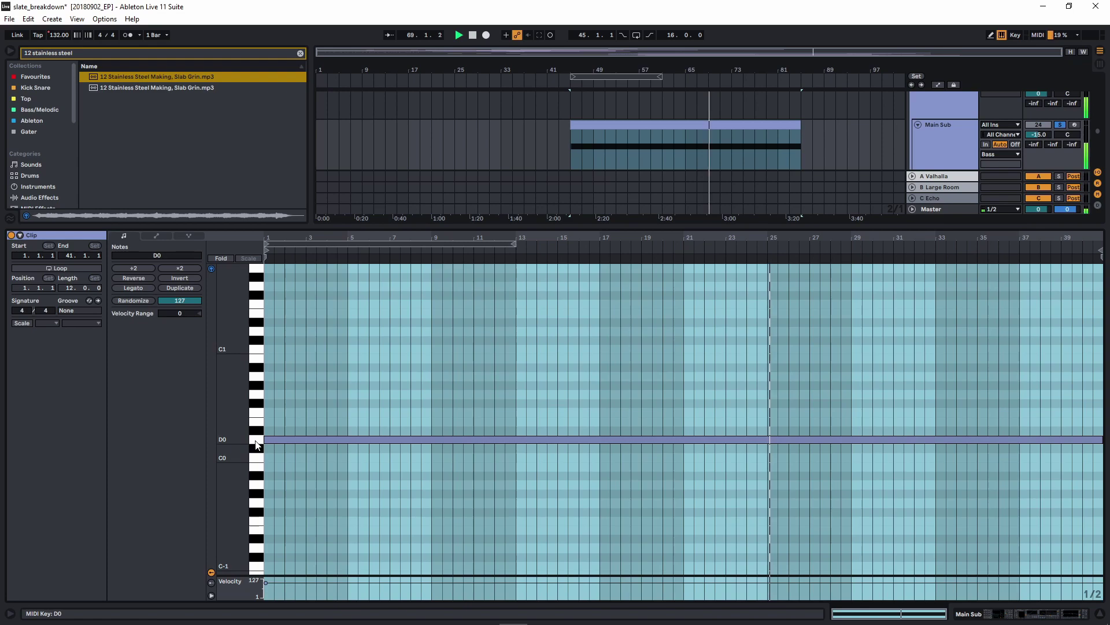
# Inspect the Main Sub device chain, opening and closing the FabFilter Saturn window
pyautogui.hotkey('shift', 'Tab')
pyautogui.click(747, 151)
pyautogui.hscroll(2, 477, 516)
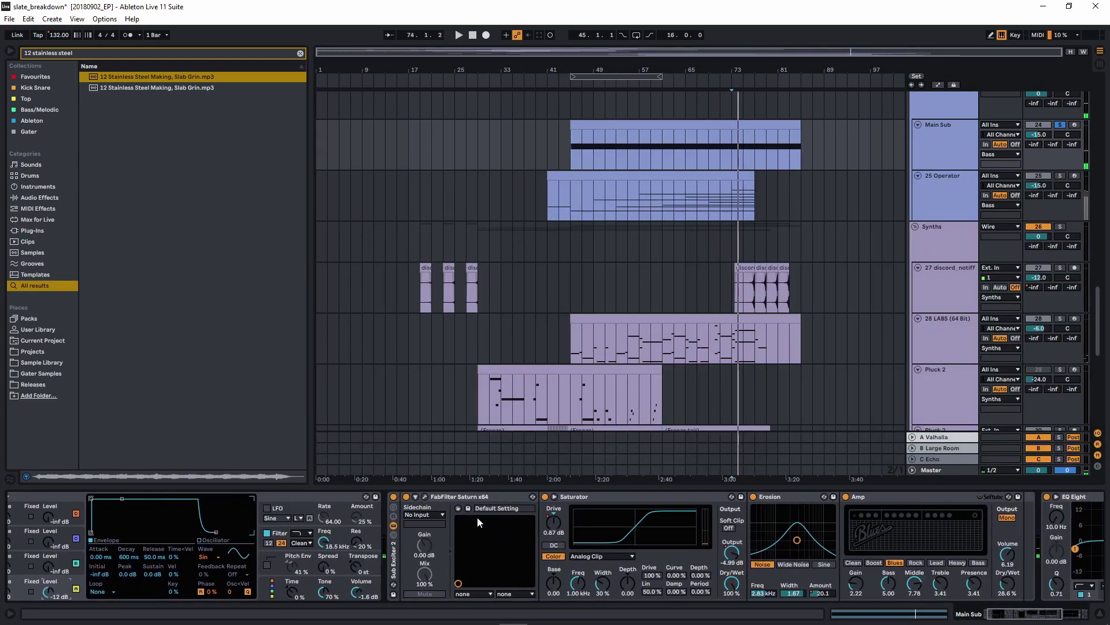
pyautogui.click(423, 497)
pyautogui.click(441, 45)
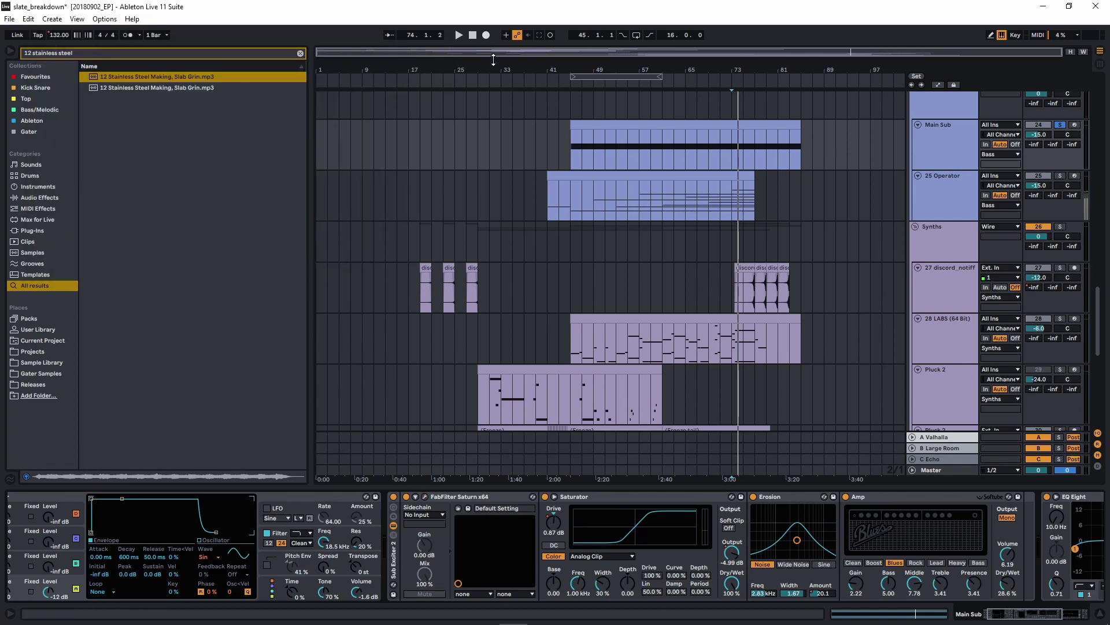
# Play Main Sub with automation shown and examine its Saturator Drive curve from 45.1.1 to 77.1.1
pyautogui.click(687, 183)
pyautogui.press('space')
pyautogui.click(658, 143)
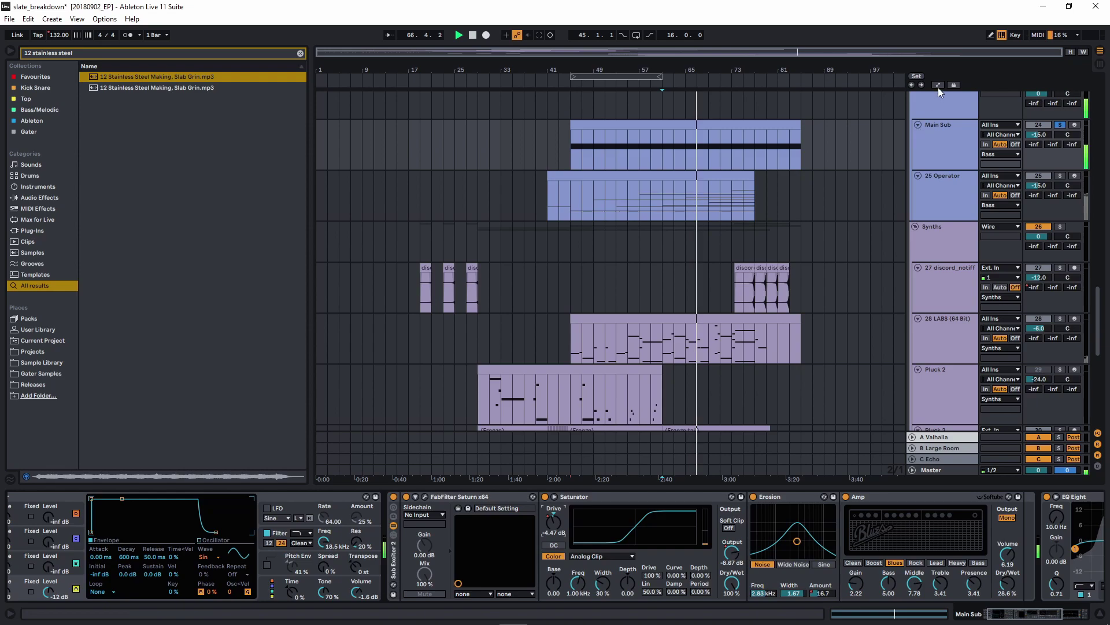
pyautogui.press('a')
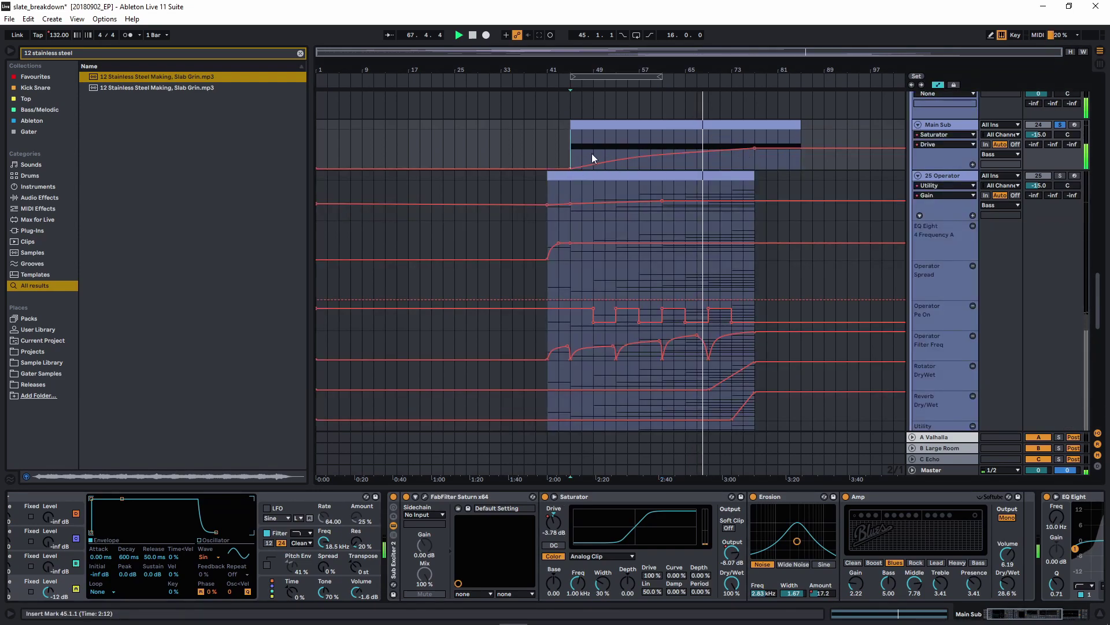
pyautogui.click(755, 148)
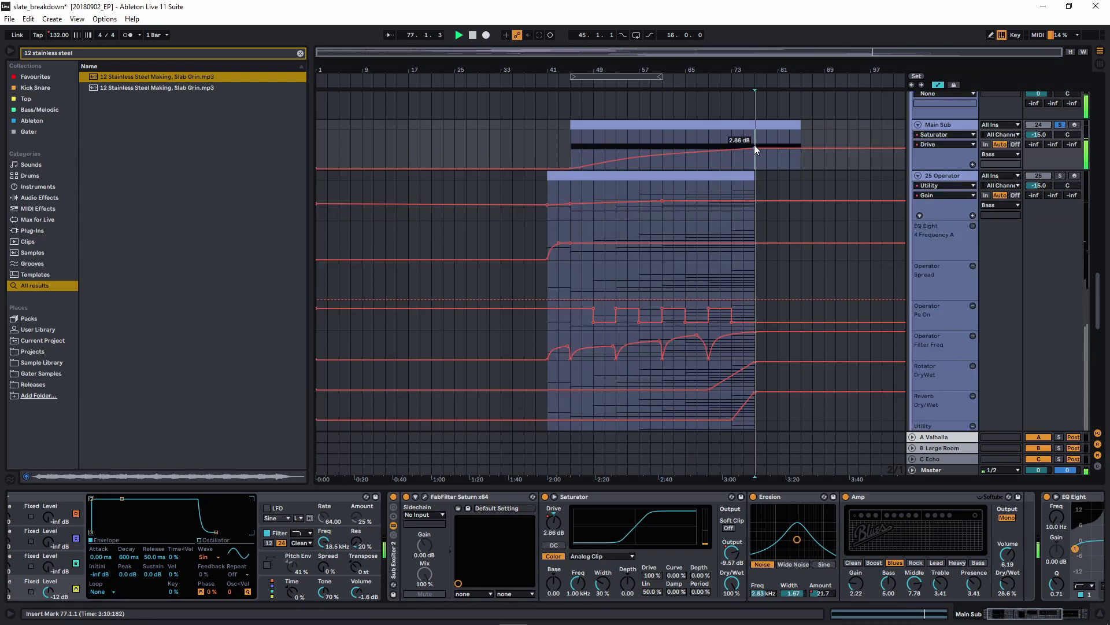
# Inspect Main Sub's Erosion Amount automation and the Amp Dry/Wet setting
pyautogui.click(823, 593)
pyautogui.scroll(1, 637, 167)
pyautogui.click(656, 176)
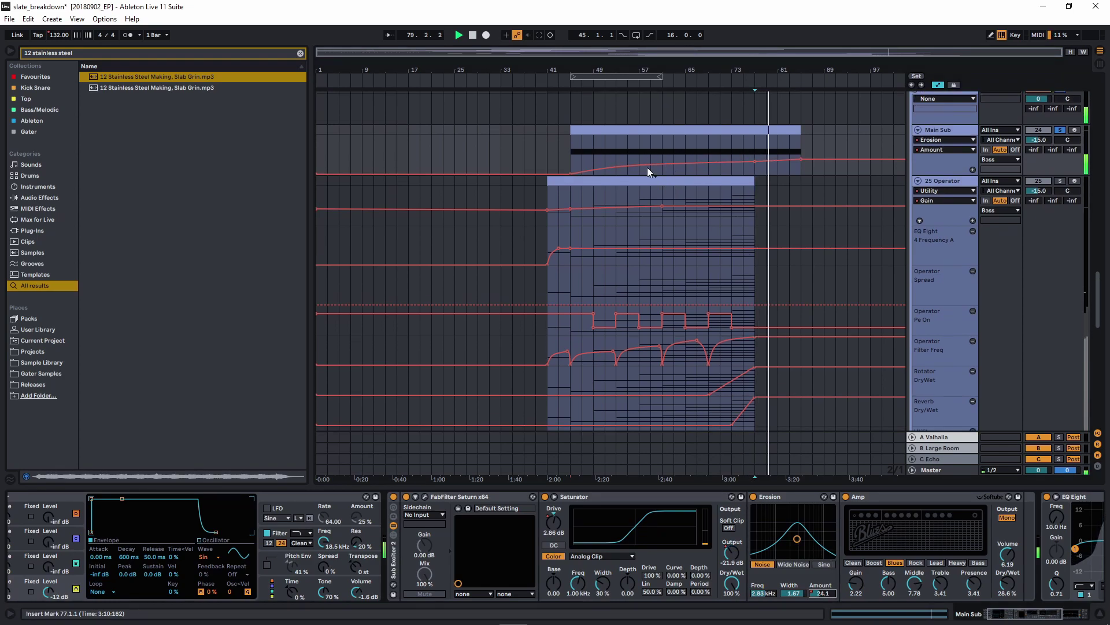
pyautogui.keyDown('ctrl'); pyautogui.keyDown('alt'); pyautogui.moveTo(863, 512); pyautogui.dragTo(653, 546); pyautogui.keyUp('alt'); pyautogui.keyUp('ctrl')
pyautogui.click(796, 585)
# Play Main Sub from bar 67 and inspect the high-frequency dip in its EQ Eight
pyautogui.click(696, 149)
pyautogui.press('space')
pyautogui.press('space')
pyautogui.keyDown('ctrl'); pyautogui.keyDown('alt'); pyautogui.moveTo(908, 502); pyautogui.dragTo(531, 513); pyautogui.keyUp('alt'); pyautogui.keyUp('ctrl')
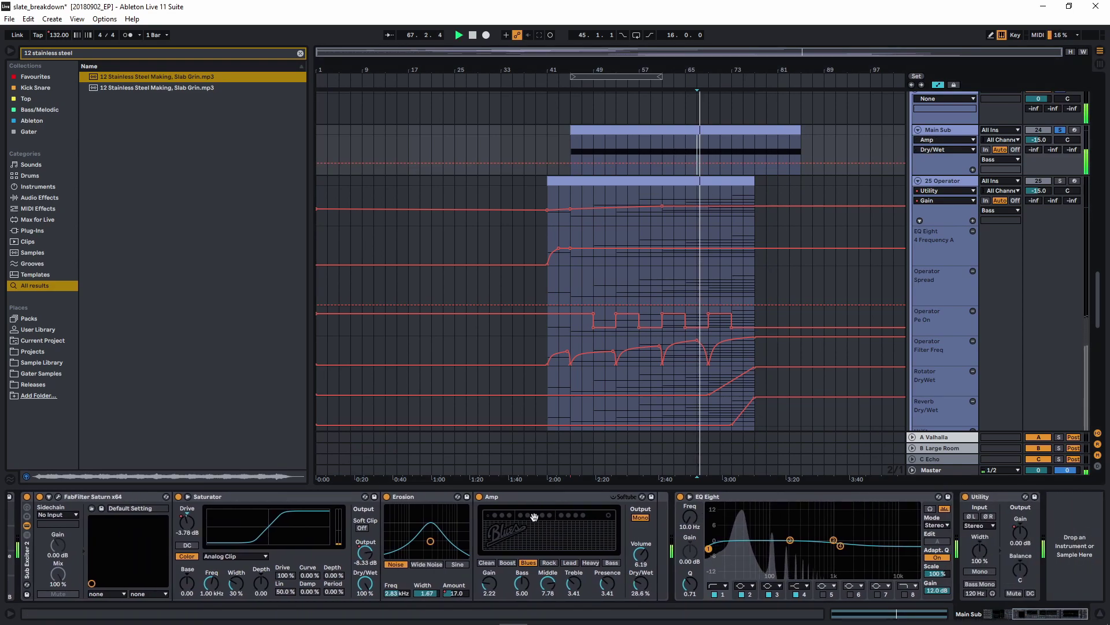
pyautogui.click(841, 546)
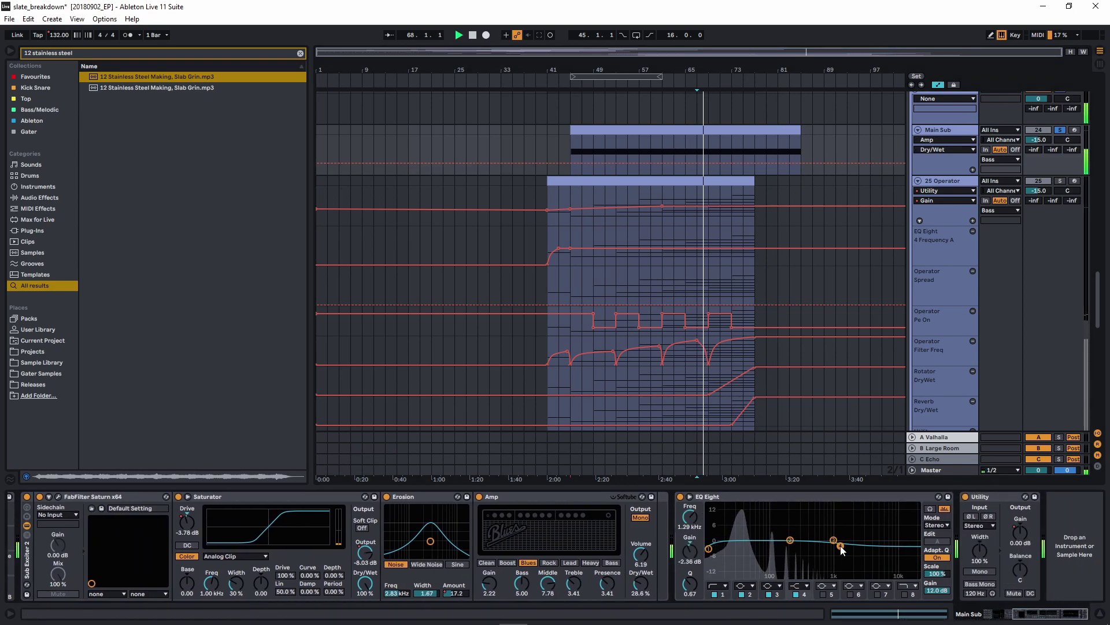
# Examine Main Sub's Utility Gain automation at the clip's end and play it from 79.1.1
pyautogui.click(787, 147)
pyautogui.click(1019, 533)
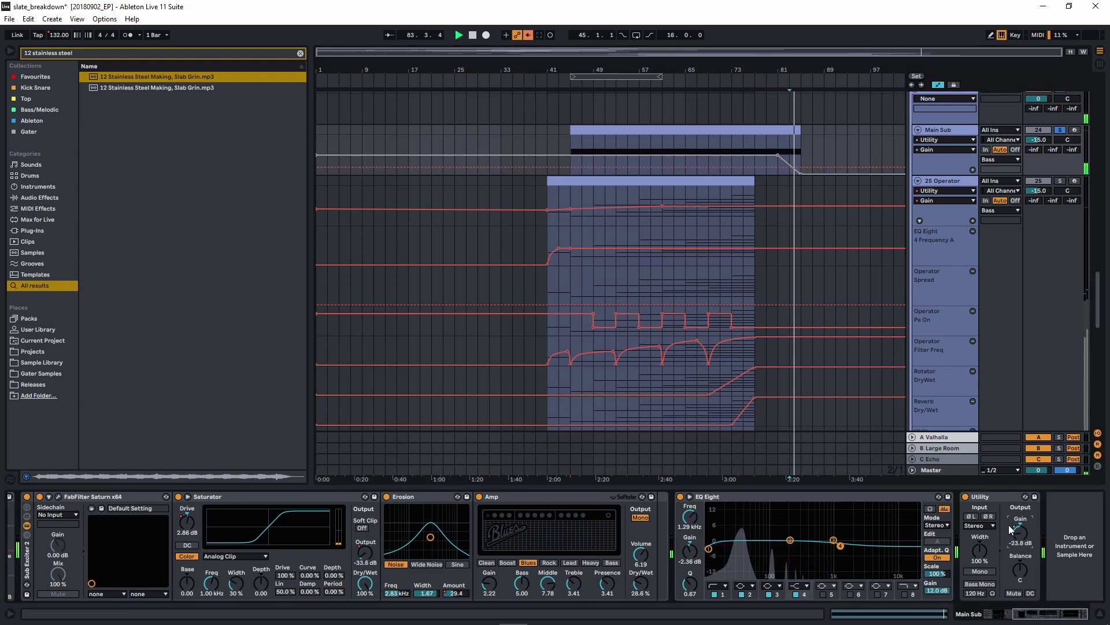
pyautogui.click(777, 175)
pyautogui.click(768, 145)
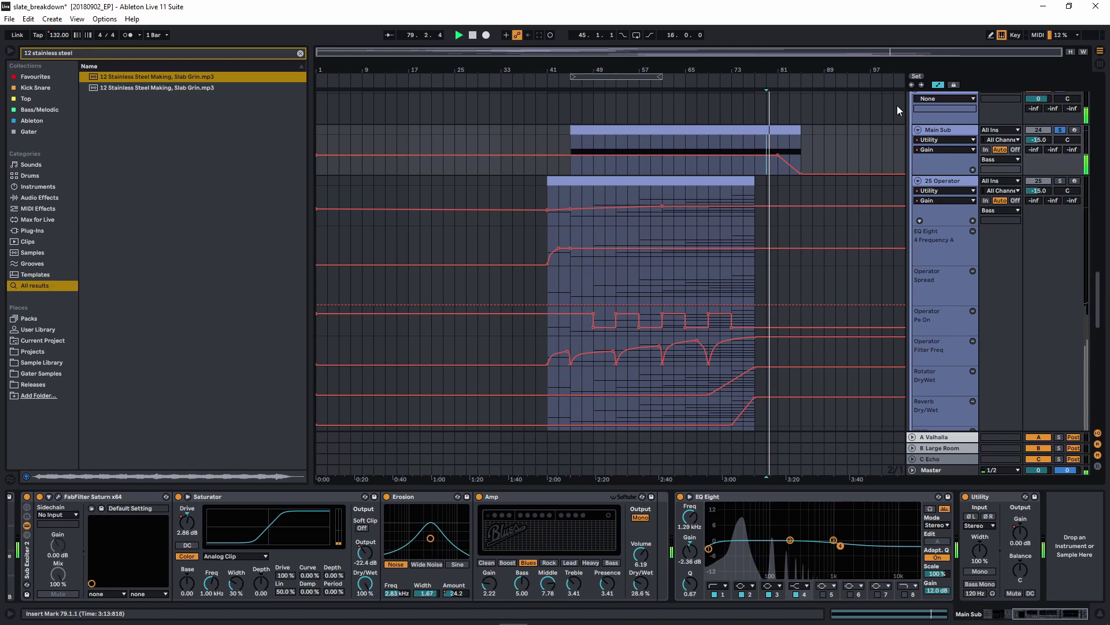
# Expand Main Sub's automation lanes and inspect the Saturator Output curve and the Utility Gain fade from 81.1.1 to 85.1.1
pyautogui.click(972, 170)
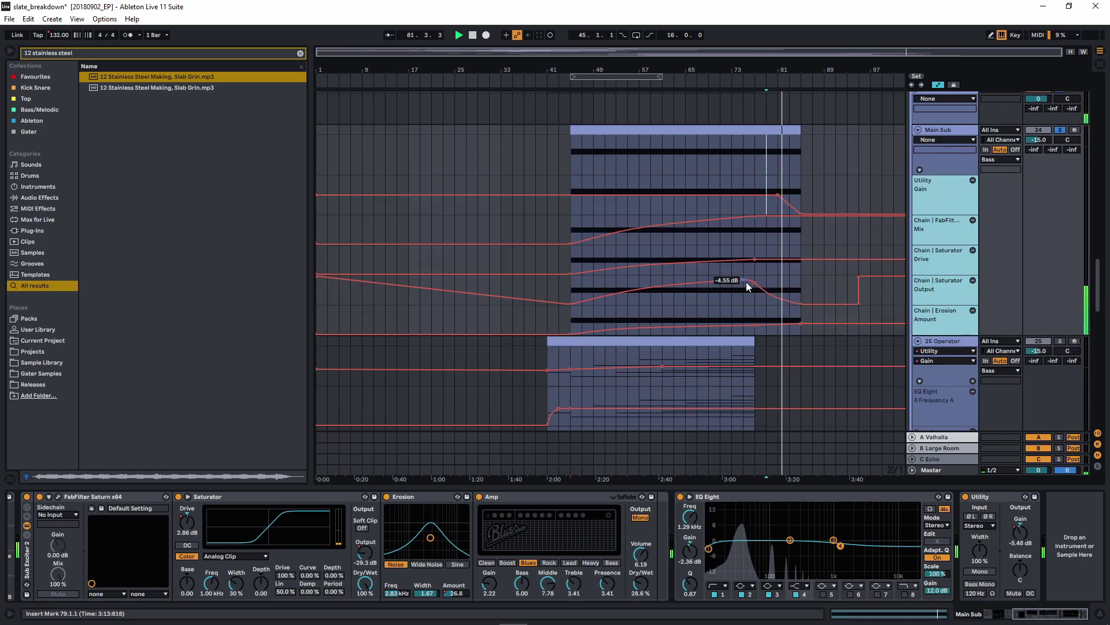
pyautogui.click(374, 547)
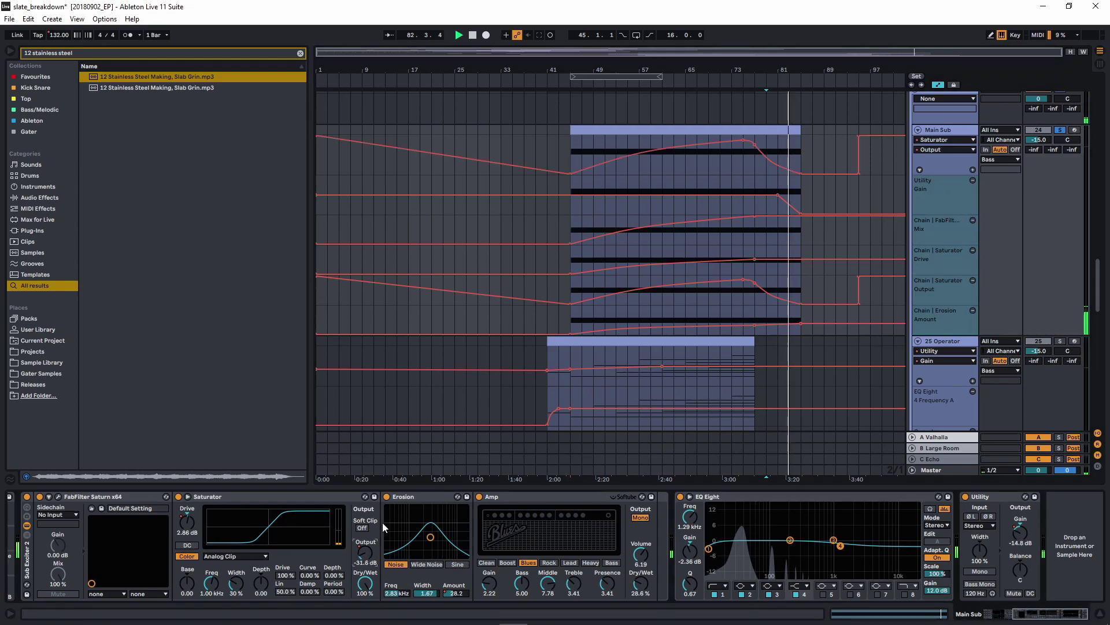
pyautogui.click(745, 163)
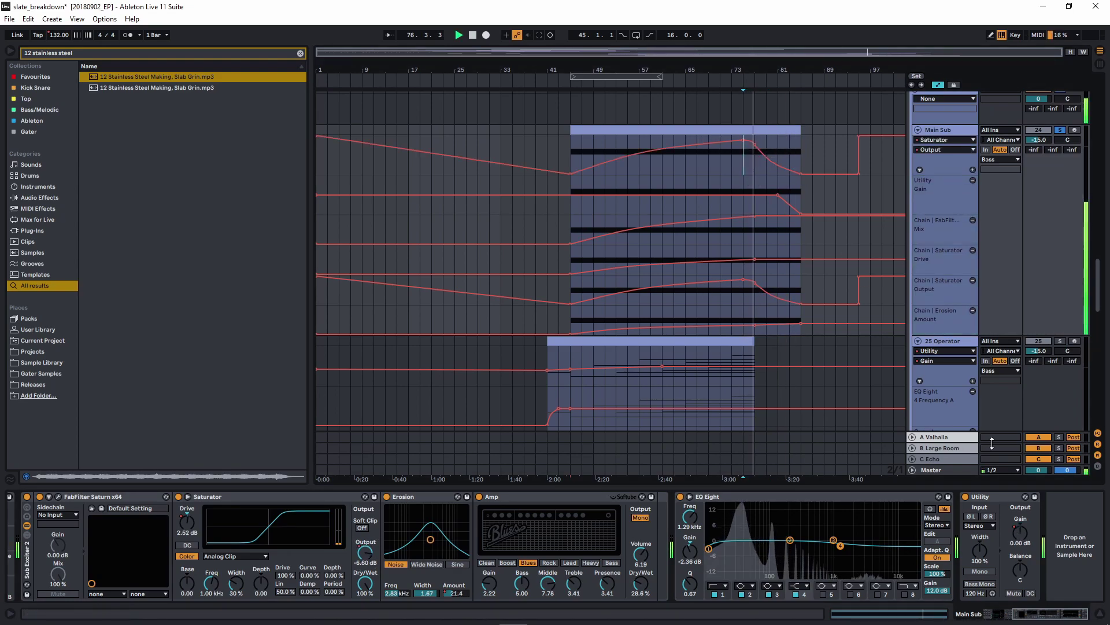
pyautogui.click(1019, 532)
pyautogui.moveTo(777, 146); pyautogui.dragTo(800, 146)
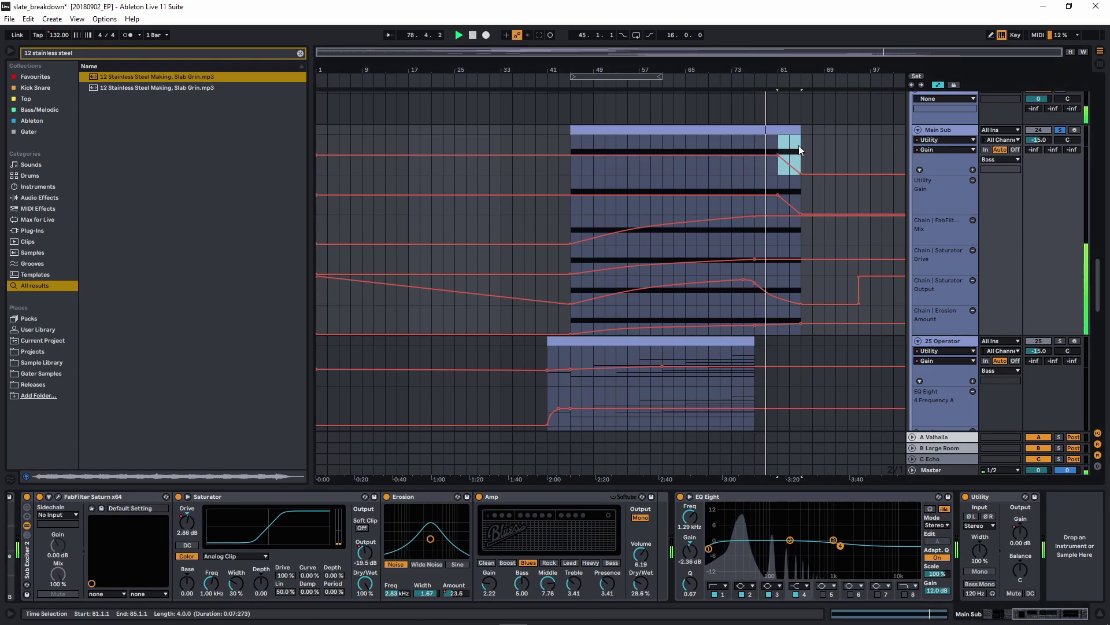
# Hide the automation, solo 25 Operator and select its section from 45.1.1 to 49.1.1
pyautogui.scroll(-3, 810, 293)
pyautogui.click(938, 85)
pyautogui.click(1060, 272)
pyautogui.press('space')
pyautogui.click(574, 299)
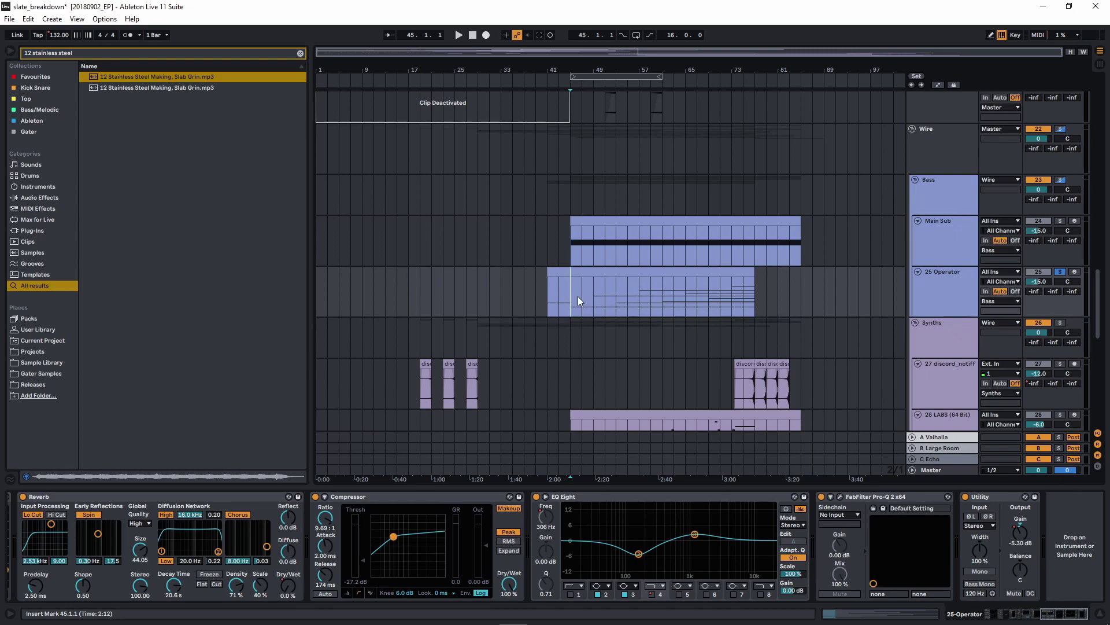
pyautogui.scroll(5, 595, 297)
pyautogui.scroll(-5, 600, 291)
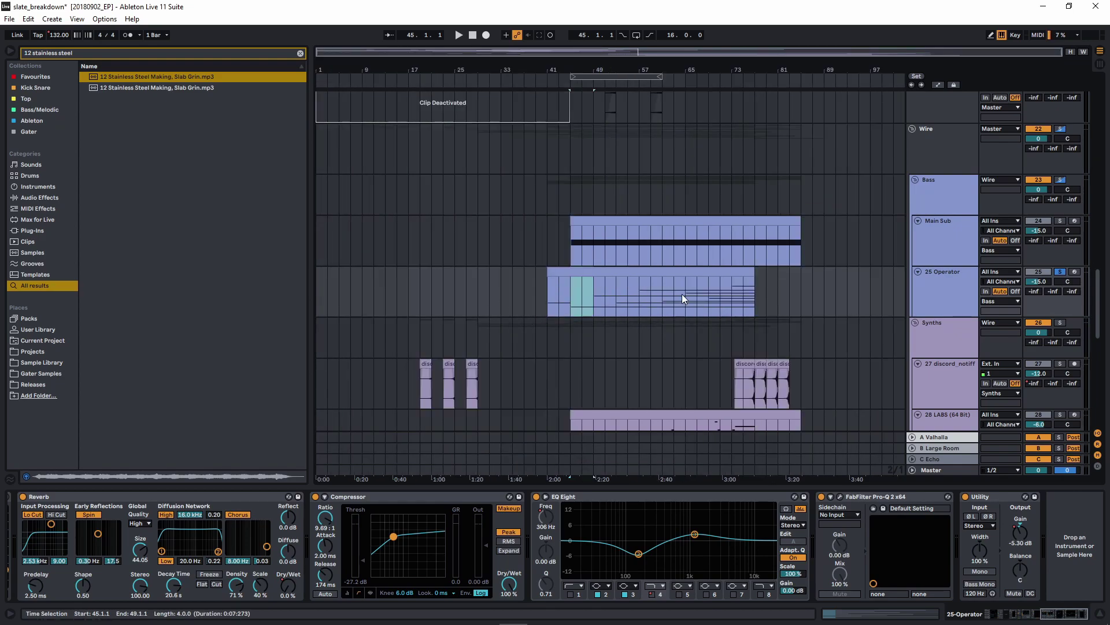
# Expand 25 Operator's automation into separate lanes and play the track from 53.1.1
pyautogui.click(939, 85)
pyautogui.click(969, 311)
pyautogui.scroll(-2, 631, 290)
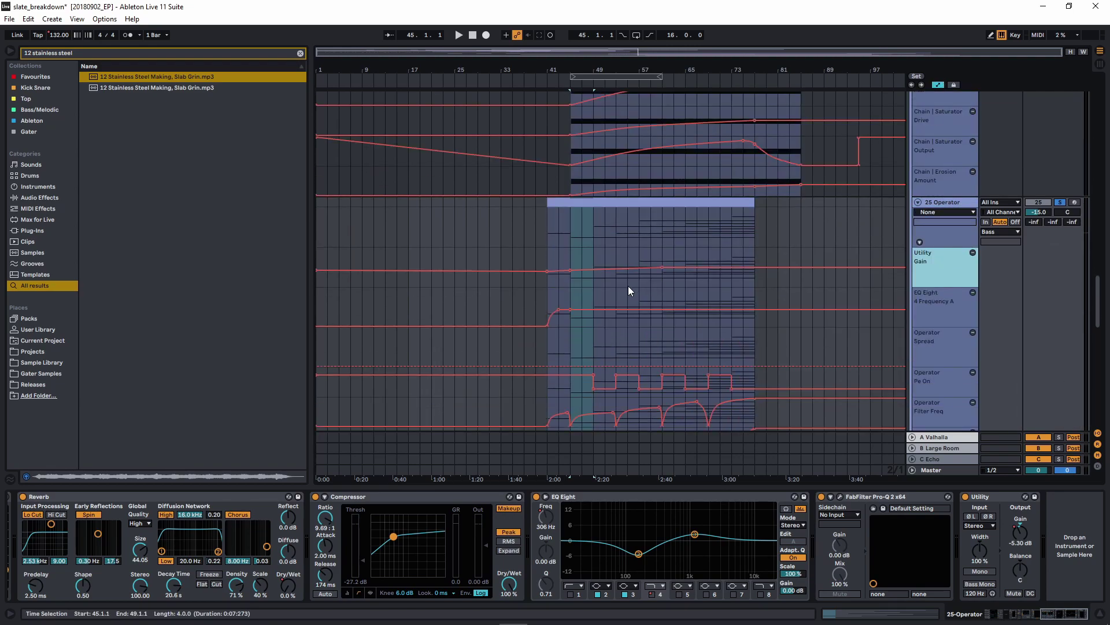
pyautogui.click(618, 227)
pyautogui.press('space')
# Play 25 Operator from 57.1.1 and select its section from 53.1.1 to 57.1.1 to examine the Pe On automation
pyautogui.scroll(-2, 642, 295)
pyautogui.scroll(5, 636, 333)
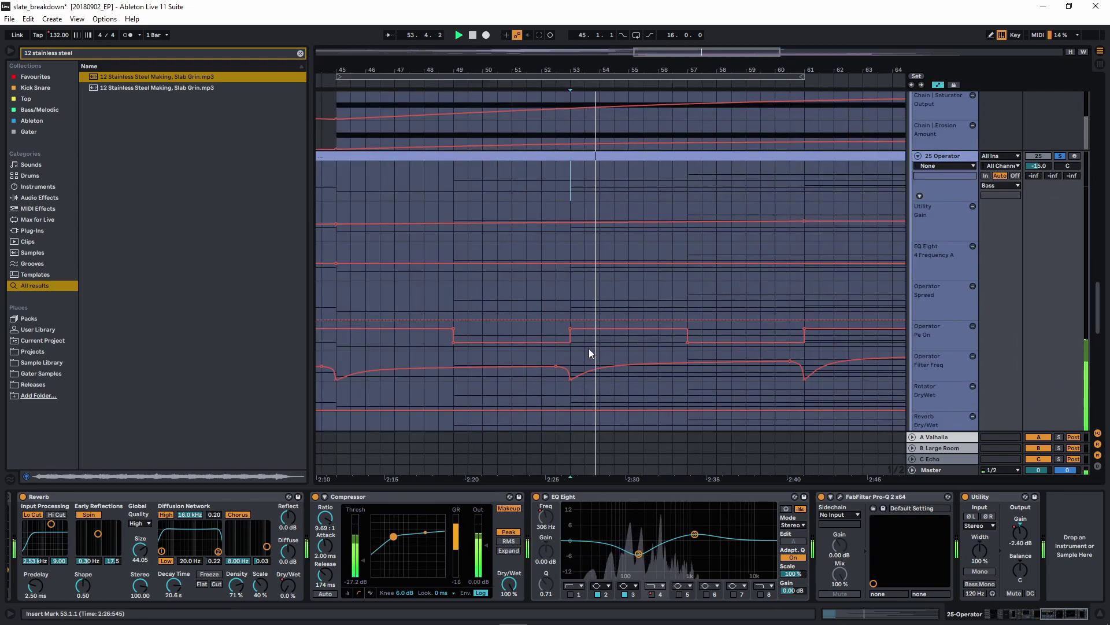
pyautogui.scroll(-5, 589, 348)
pyautogui.scroll(5, 612, 350)
pyautogui.click(592, 297)
pyautogui.press('space')
pyautogui.press('space')
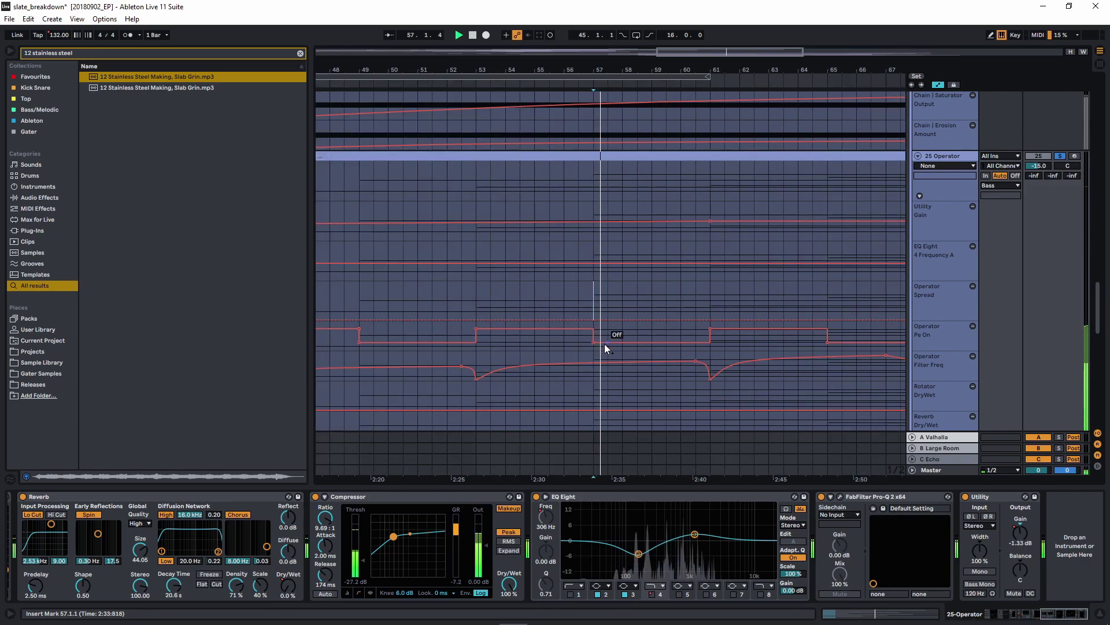
pyautogui.click(476, 301)
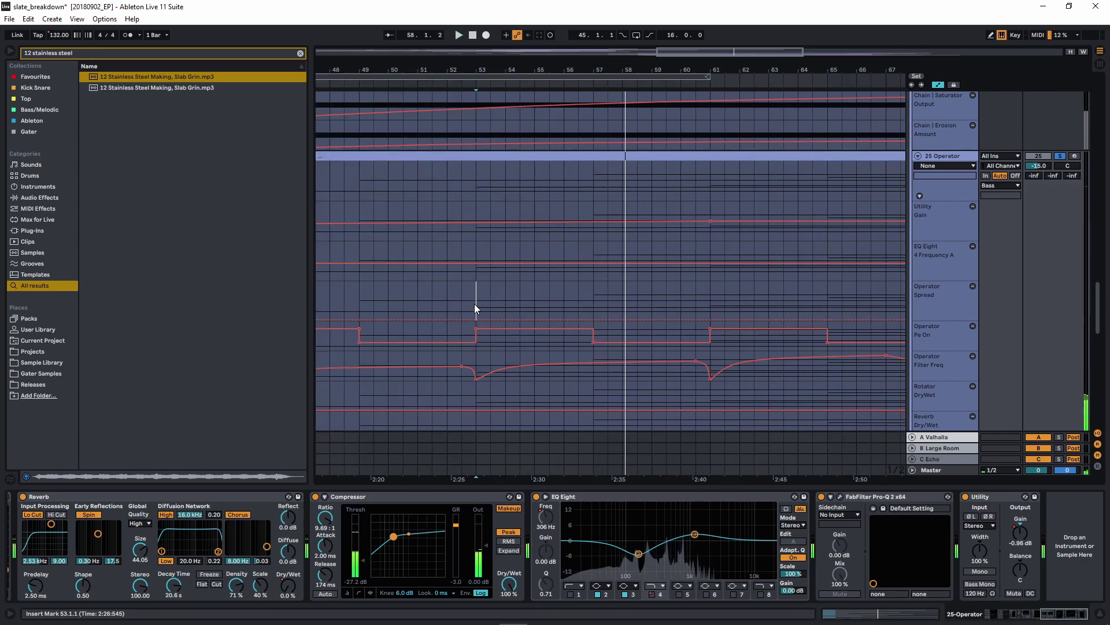
pyautogui.moveTo(476, 308); pyautogui.dragTo(587, 305)
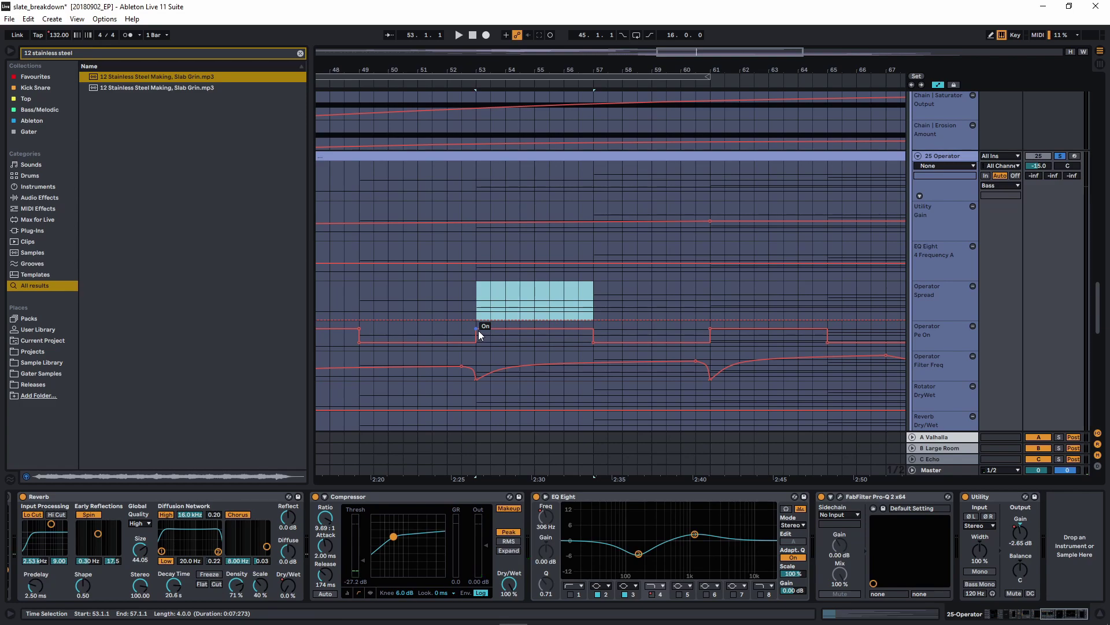
# Show the 25 Operator track's devices and display the pitch envelope of its Operator
pyautogui.scroll(5, 359, 532)
pyautogui.click(934, 158)
pyautogui.scroll(6, 272, 537)
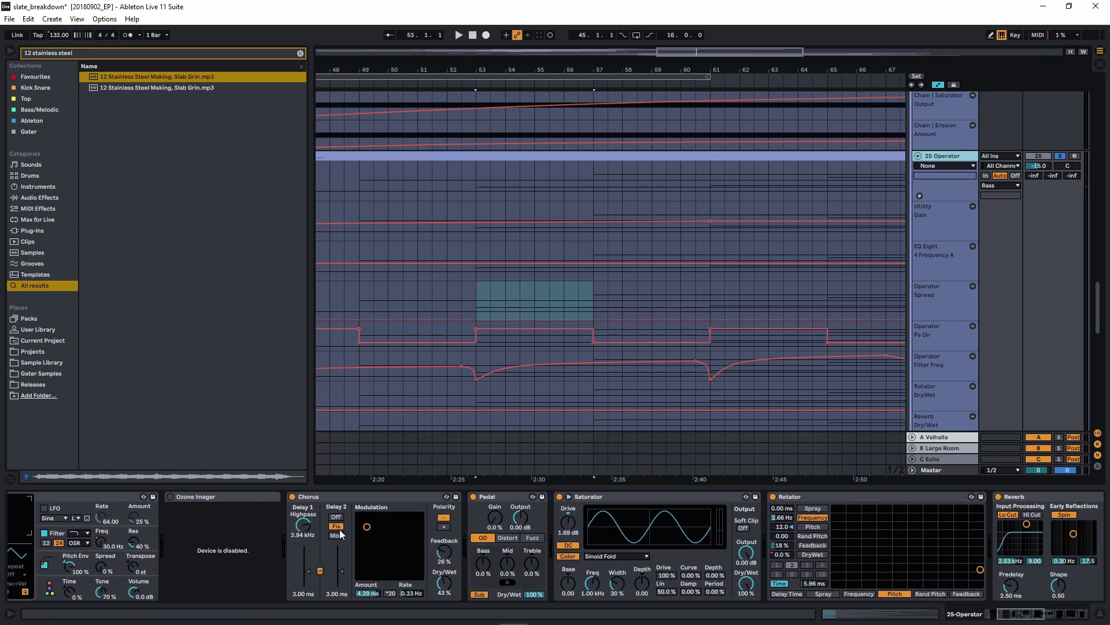
pyautogui.click(358, 564)
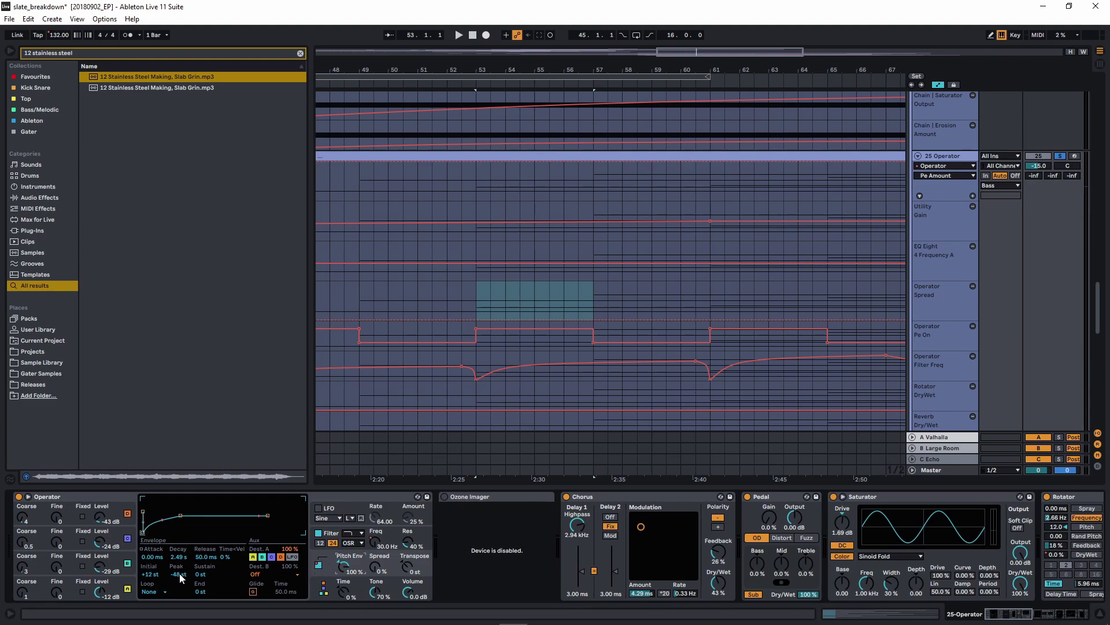
# Play 25 Operator from 53.1.1, 57.1.1, 61.1.1 and 69.1.1 to compare sections with the pitch envelope on and off
pyautogui.press('space')
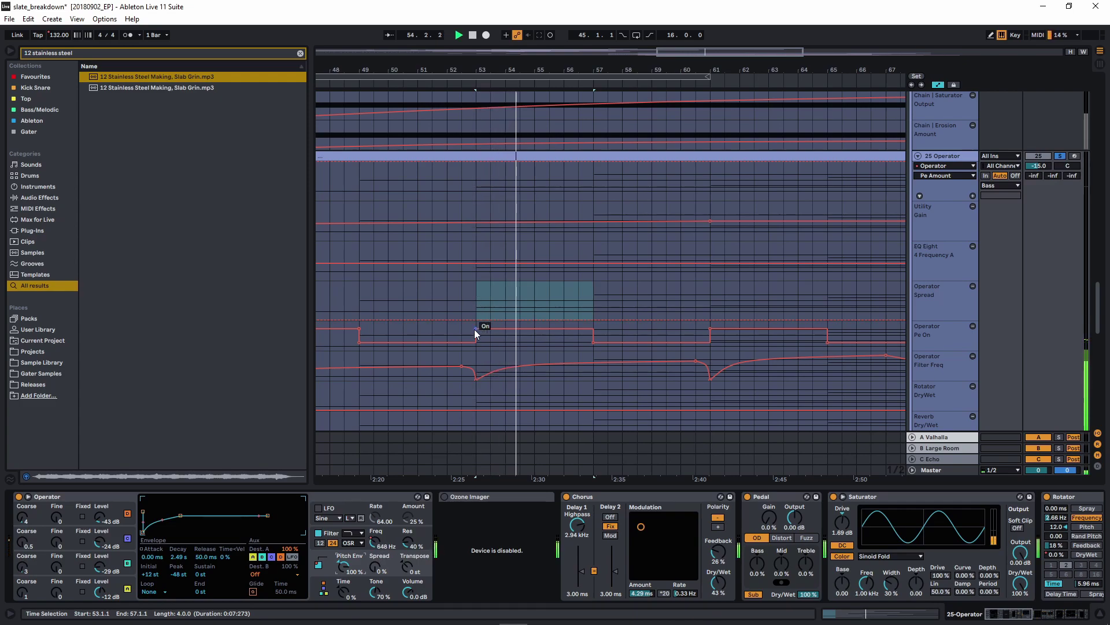
pyautogui.click(593, 299)
pyautogui.press('space')
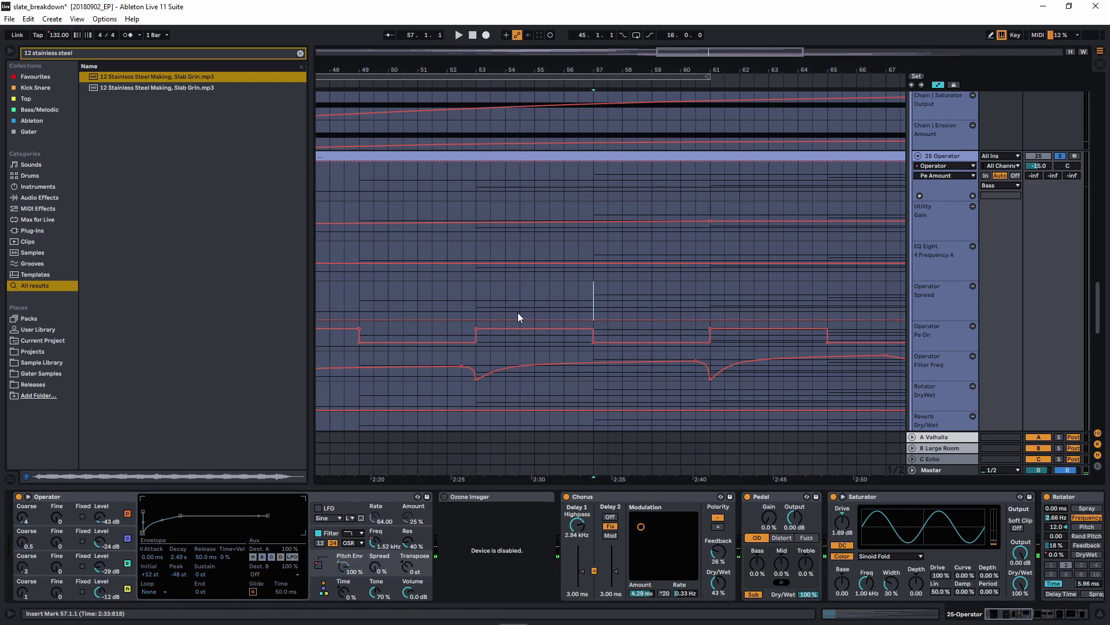
pyautogui.press('space')
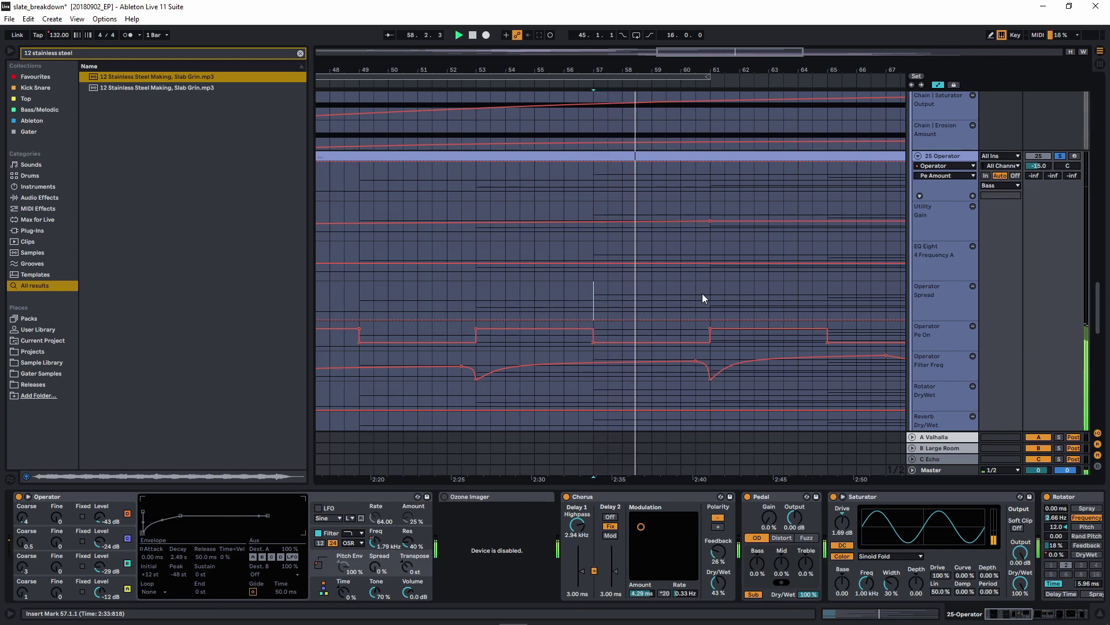
pyautogui.click(521, 306)
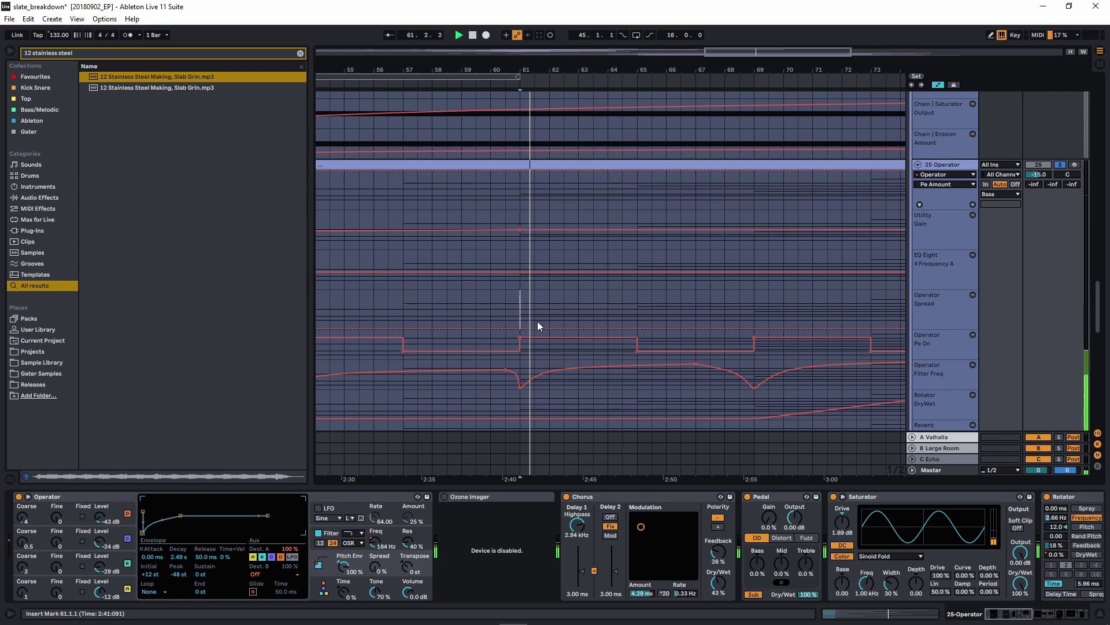
pyautogui.click(637, 307)
pyautogui.click(755, 310)
pyautogui.press('space')
pyautogui.press('space')
# Display Operator's Filter Freq automation and examine the dip from 44.3.1 to 46.1.1
pyautogui.moveTo(808, 307); pyautogui.dragTo(712, 299)
pyautogui.scroll(-5, 732, 301)
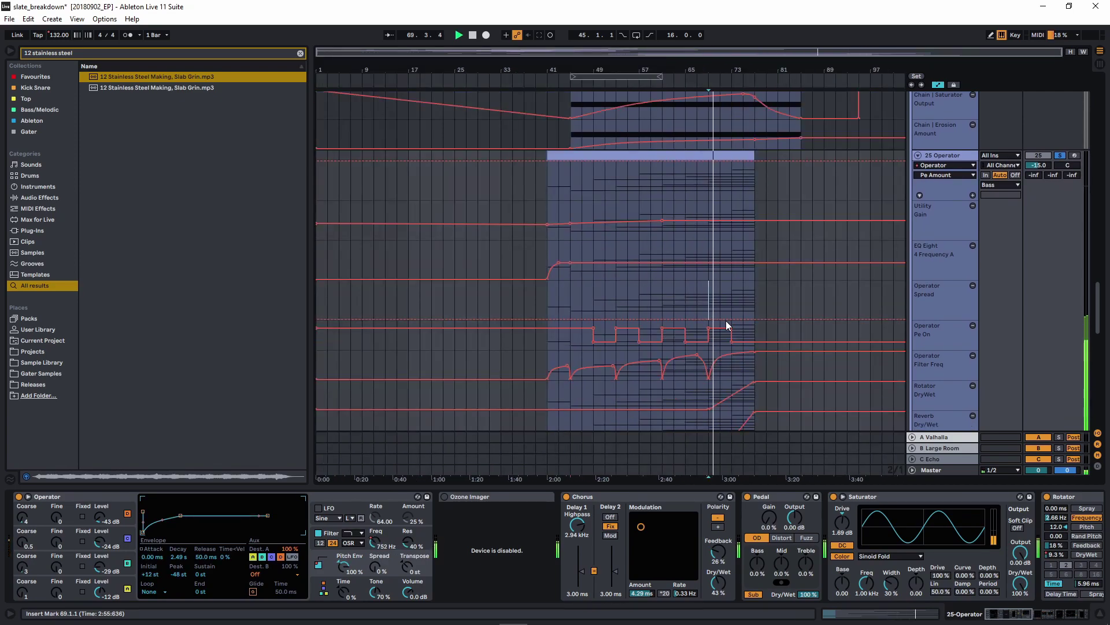
pyautogui.scroll(-1, 726, 320)
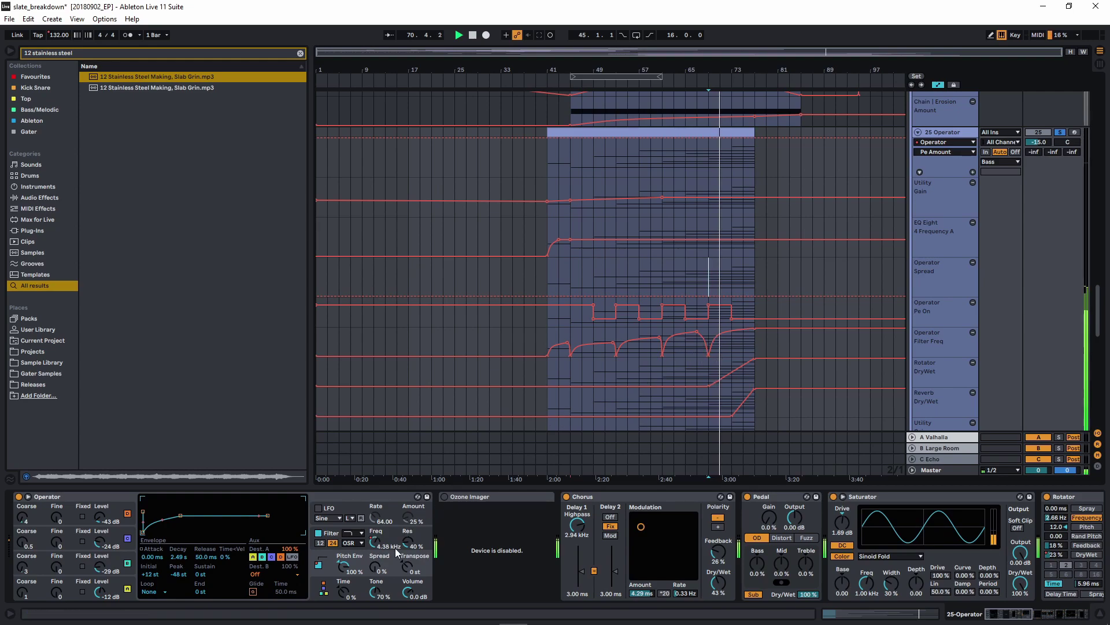
pyautogui.click(377, 545)
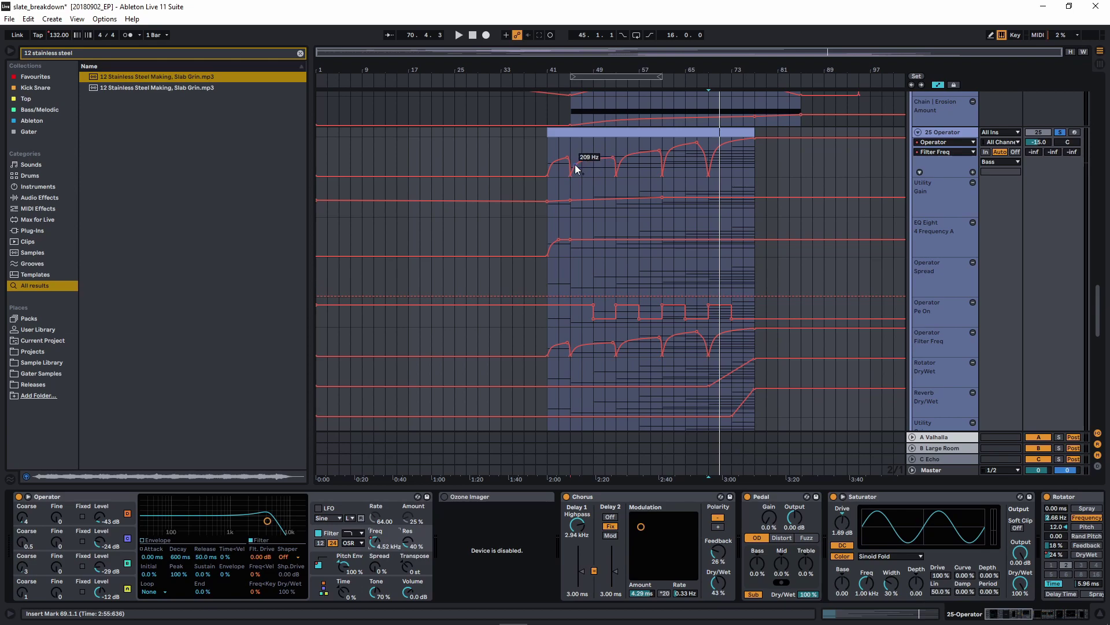
pyautogui.scroll(5, 570, 180)
pyautogui.moveTo(559, 144); pyautogui.dragTo(592, 144)
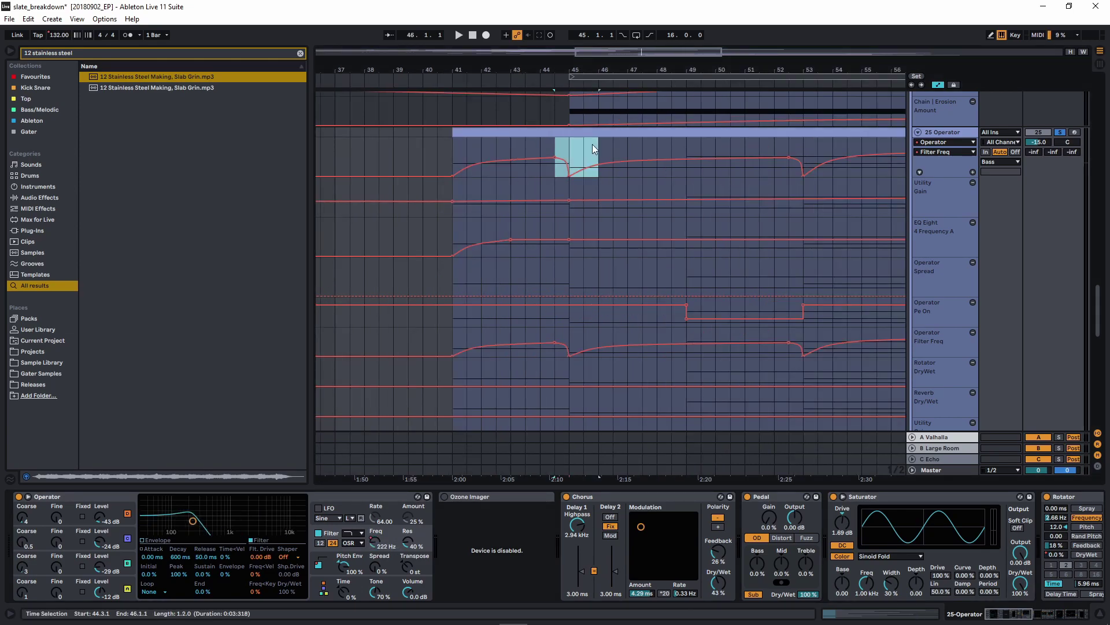
pyautogui.click(559, 147)
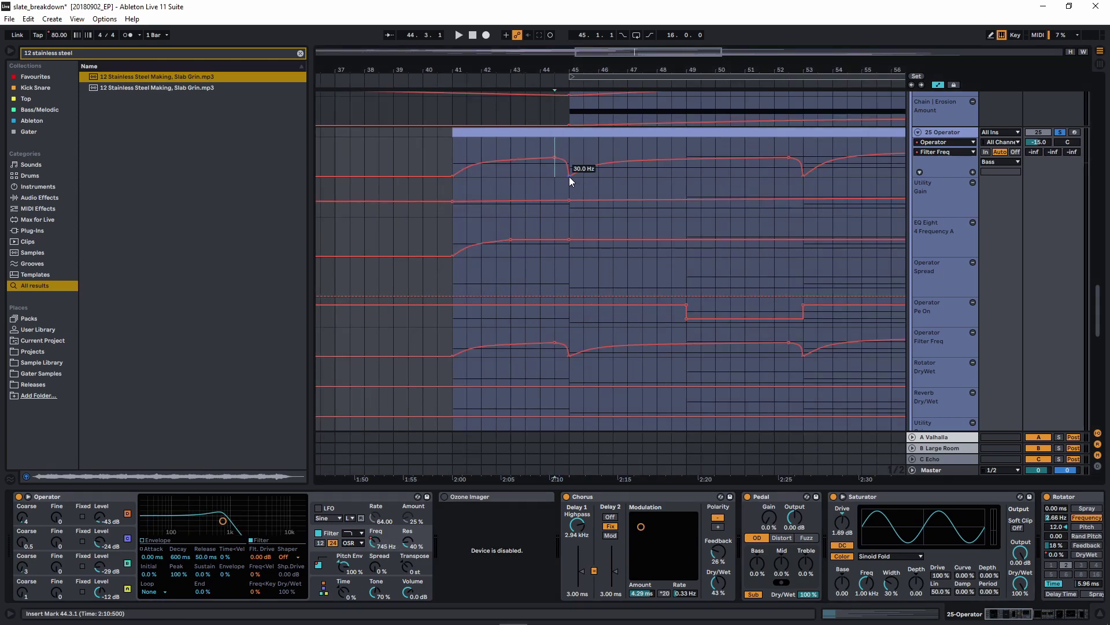
# Examine the Rotator Dry/Wet ramp on 25 Operator by playing it from 69.1.1 and 76.1.1
pyautogui.moveTo(679, 195); pyautogui.dragTo(520, 219)
pyautogui.scroll(-5, 519, 219)
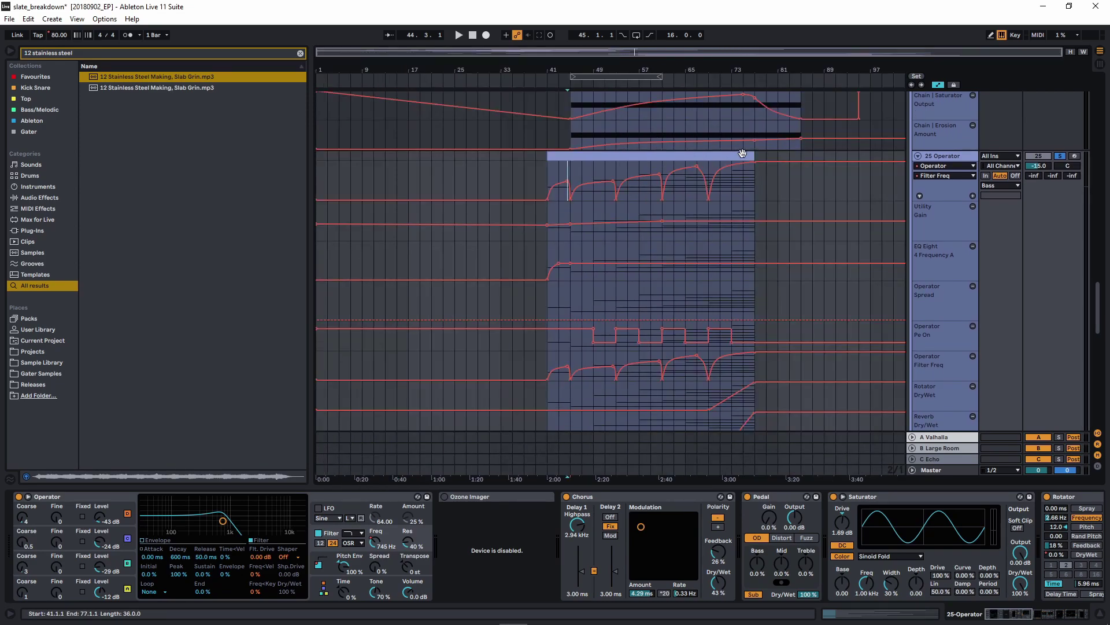
pyautogui.scroll(-4, 700, 282)
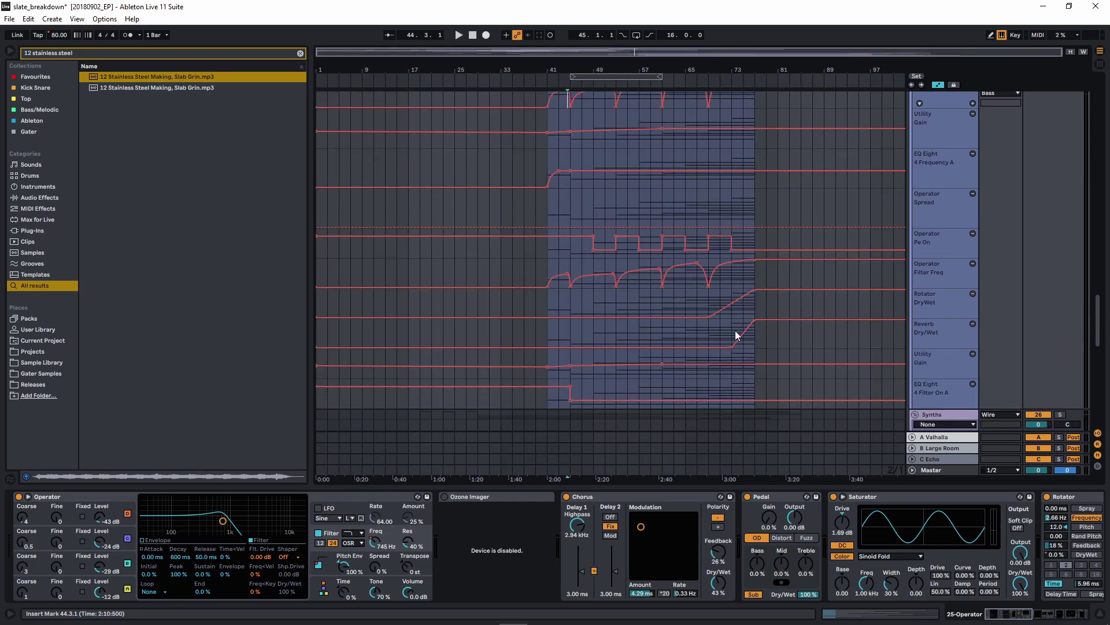
pyautogui.scroll(-3, 803, 521)
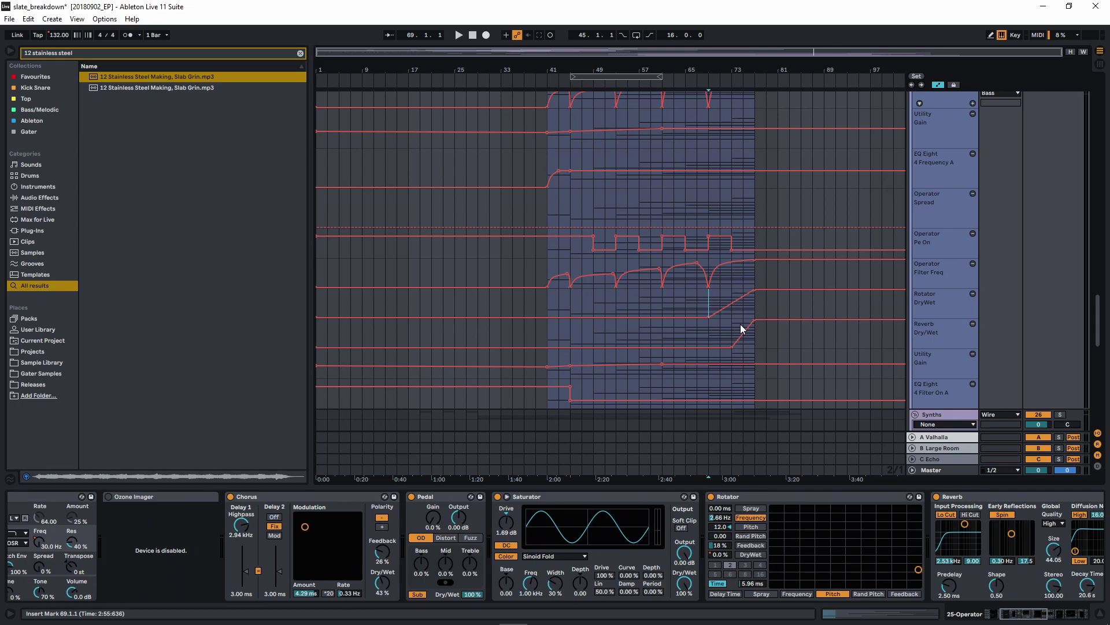
pyautogui.scroll(5, 739, 324)
pyautogui.press('space')
pyautogui.click(820, 305)
pyautogui.click(612, 555)
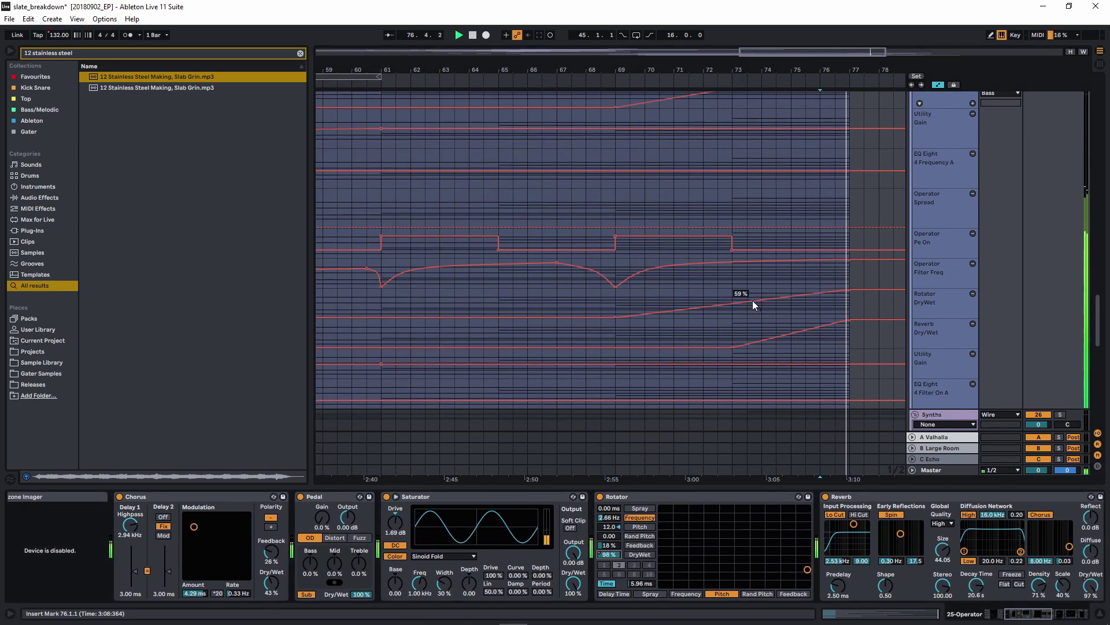
pyautogui.press('space')
# Bypass the Reverb and play from 76.1.1 while switching the Rotator off and back on
pyautogui.click(826, 499)
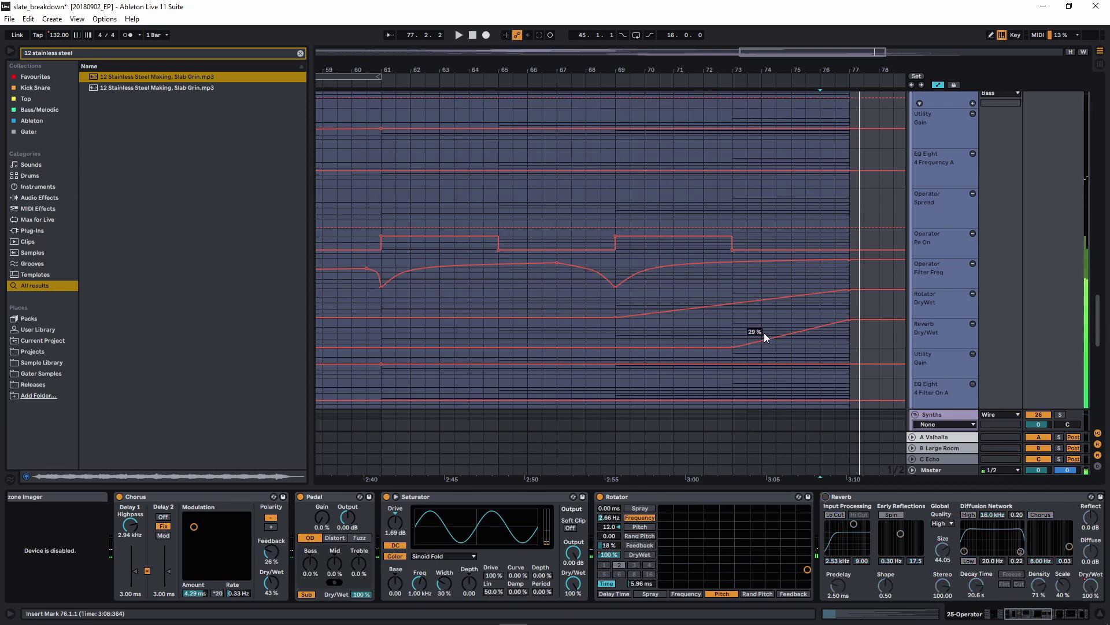
pyautogui.press('space')
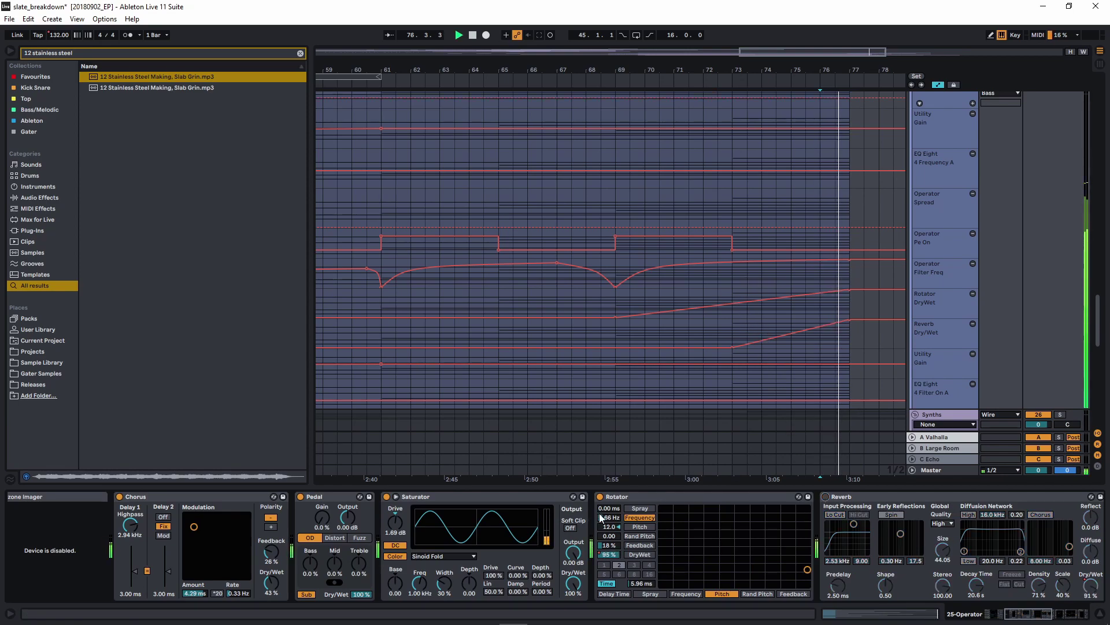
pyautogui.click(600, 496)
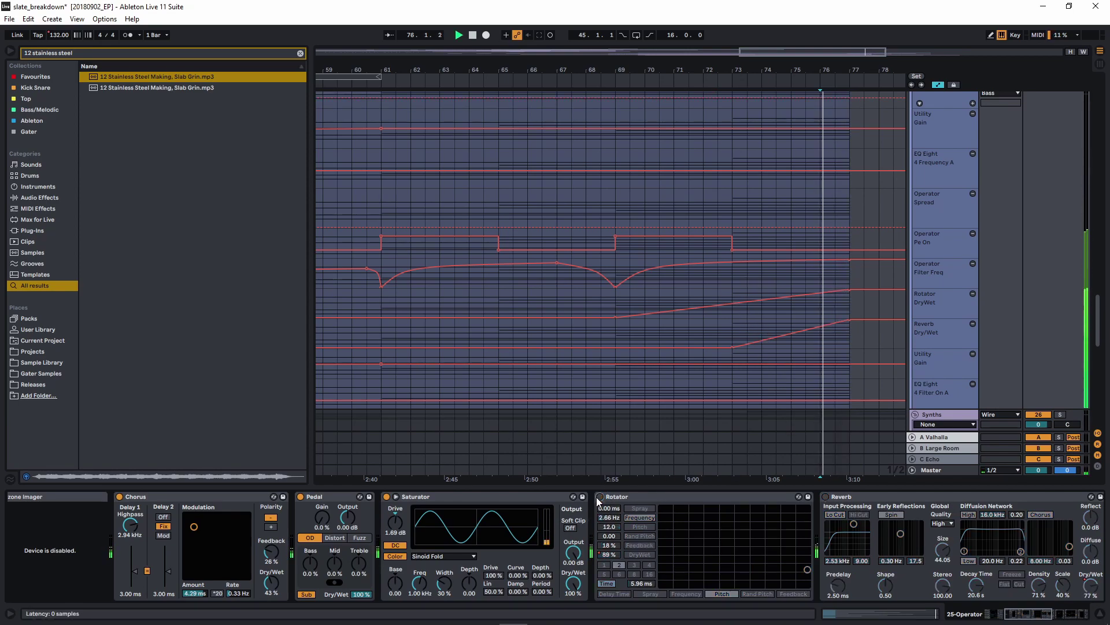
pyautogui.press('space')
pyautogui.click(601, 497)
# Select the Reverb Dry/Wet ramp from 73.1.1 to 77.1.1, turn the Reverb back on and play from 73.1.1
pyautogui.hotkey('shift', 'w')
pyautogui.moveTo(731, 338); pyautogui.dragTo(761, 327)
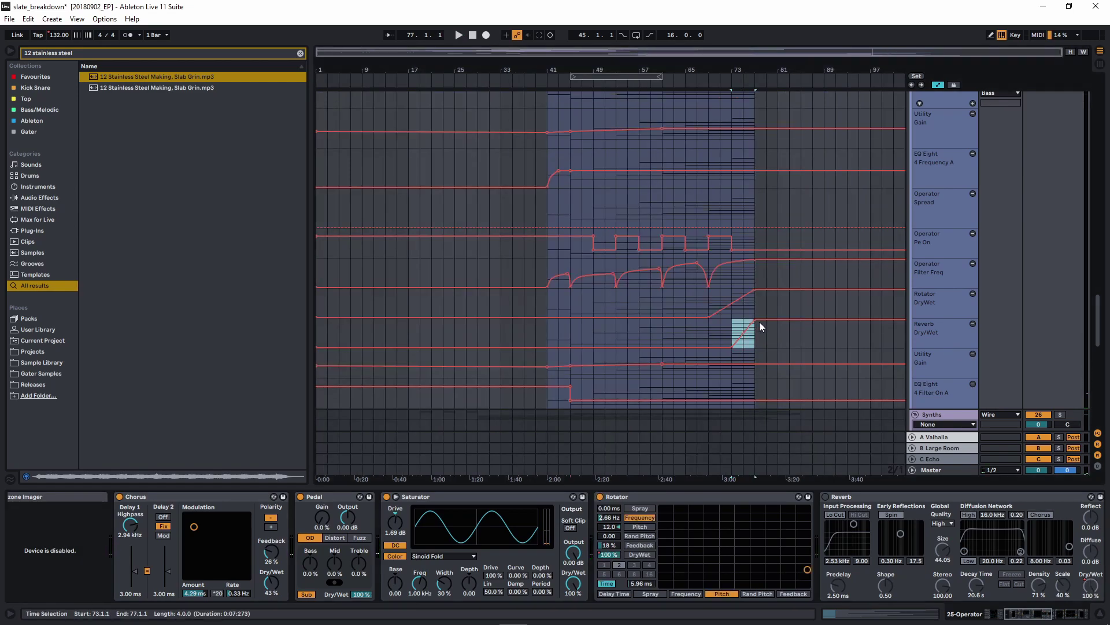
pyautogui.scroll(-3, 1001, 571)
pyautogui.click(718, 496)
pyautogui.press('+')
pyautogui.click(637, 333)
pyautogui.press('space')
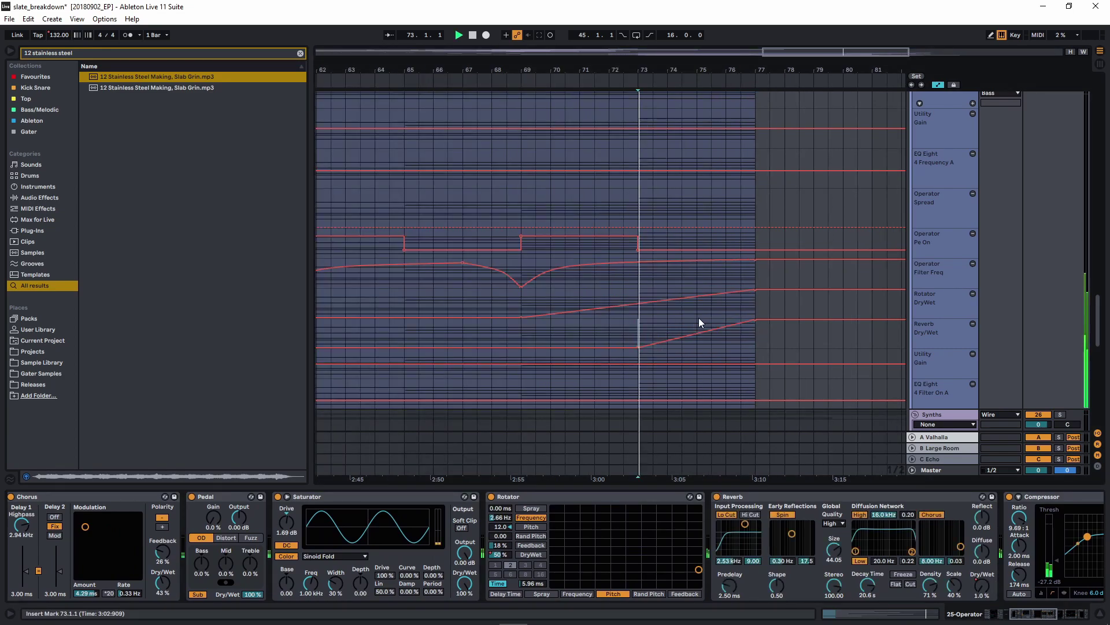
pyautogui.click(755, 339)
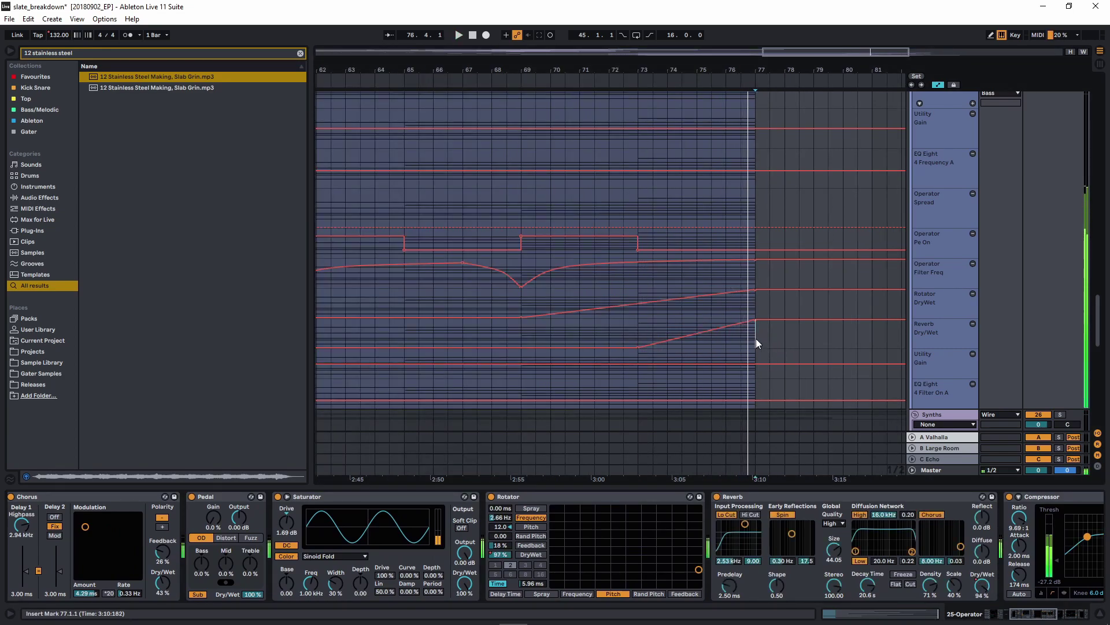
pyautogui.press('space')
# Play 25 Operator from 43.1.1 and 44.3.1 to examine the EQ Eight 4 Filter On automation around 45.1.1
pyautogui.scroll(-6, 761, 338)
pyautogui.moveTo(841, 574); pyautogui.dragTo(632, 574)
pyautogui.scroll(-5, 632, 574)
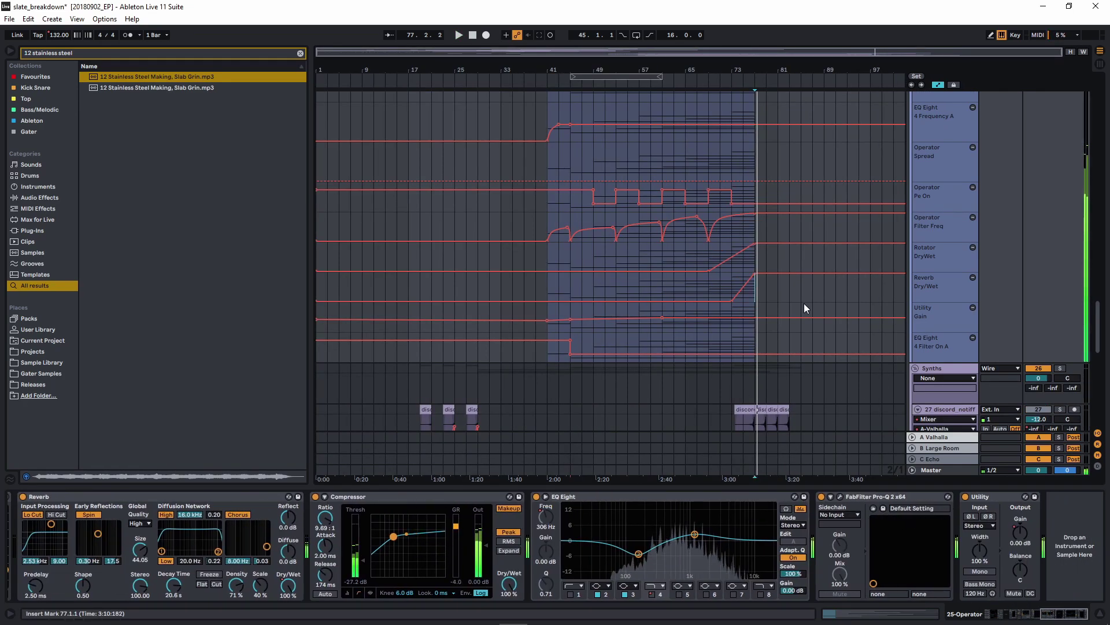
pyautogui.click(539, 310)
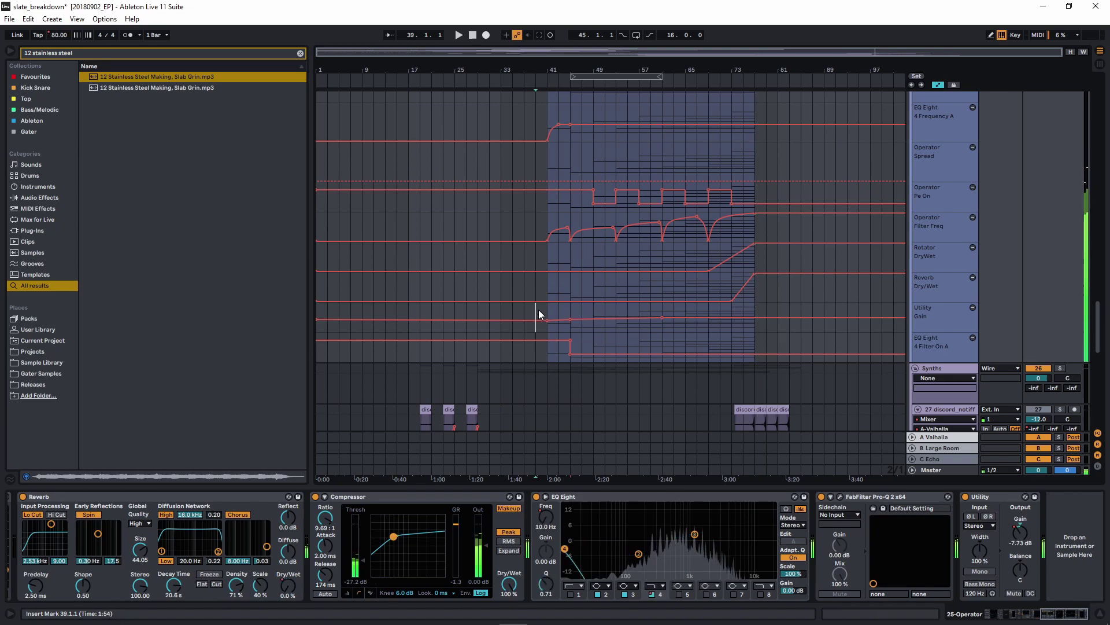
pyautogui.click(557, 351)
pyautogui.press('space')
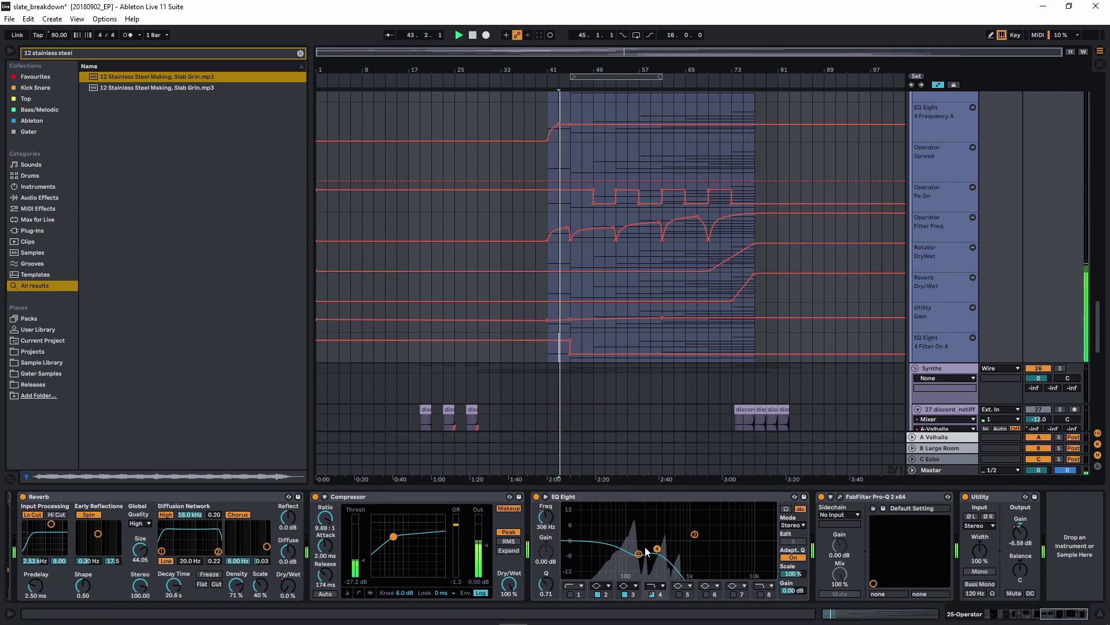
pyautogui.press('+')
pyautogui.press('+')
pyautogui.click(560, 353)
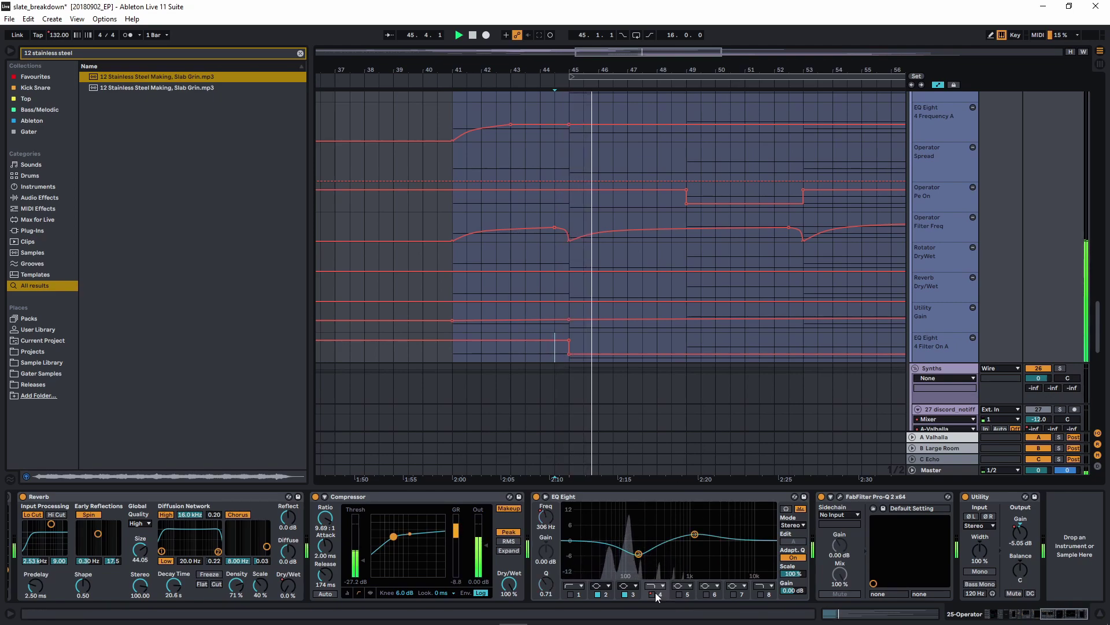
pyautogui.click(570, 147)
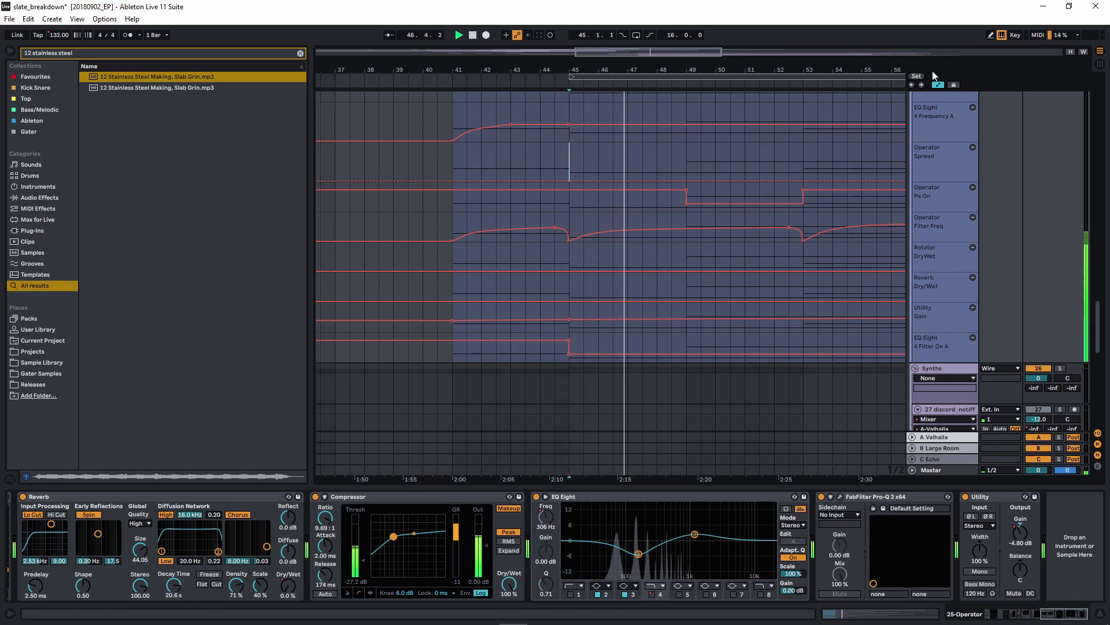
# Hide the automation and place the insert marker at the start of the 28 LABS (64 Bit) clip, 45.1.1
pyautogui.click(938, 85)
pyautogui.scroll(-5, 602, 247)
pyautogui.scroll(-5, 606, 258)
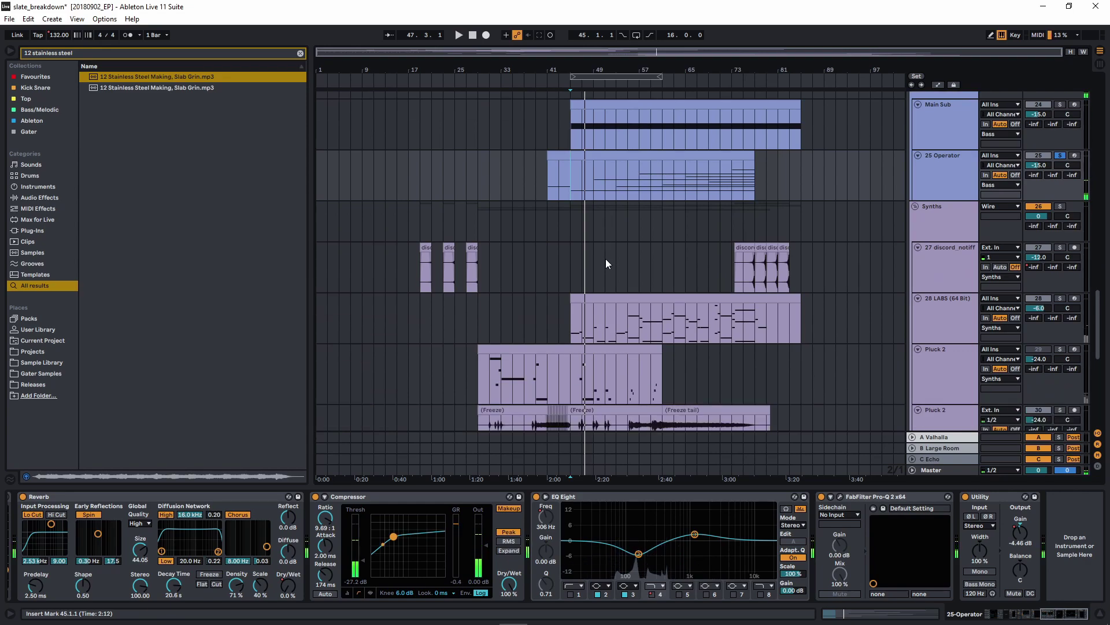
pyautogui.click(559, 322)
pyautogui.press('space')
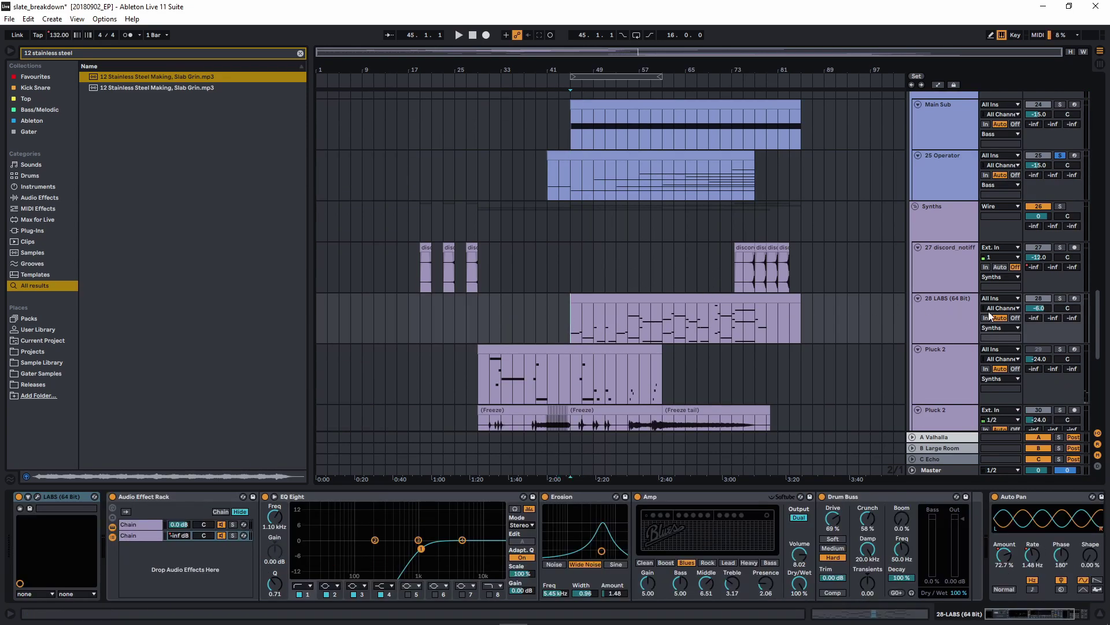
# Solo 28 LABS (64 Bit), bypass its Audio Effect Rack and play the track from 45.1.1
pyautogui.click(112, 495)
pyautogui.press('space')
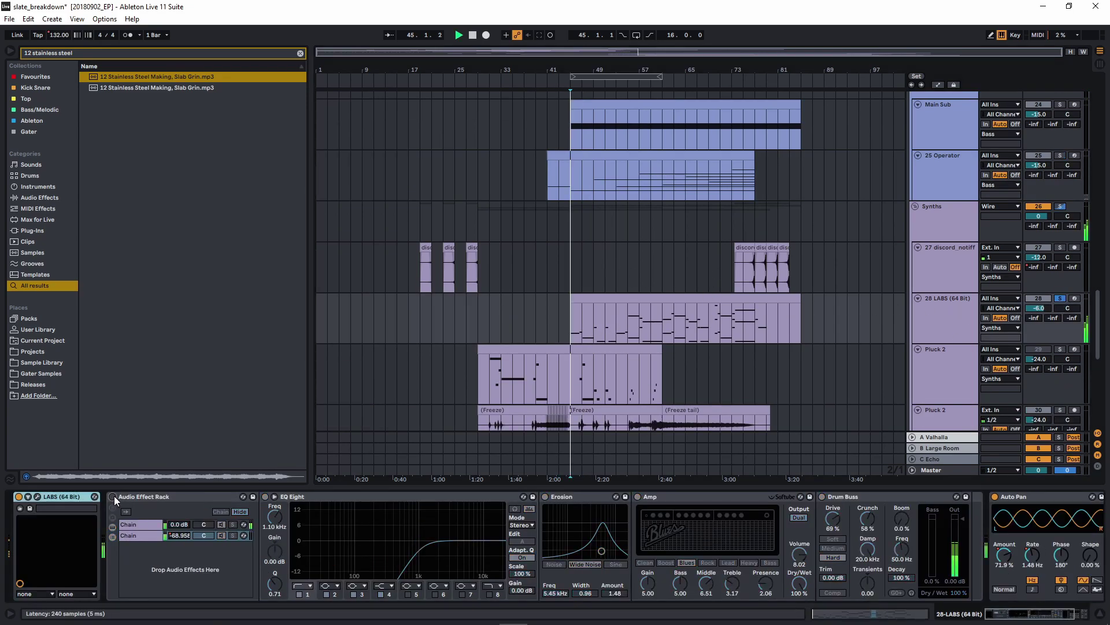
pyautogui.scroll(5, 549, 328)
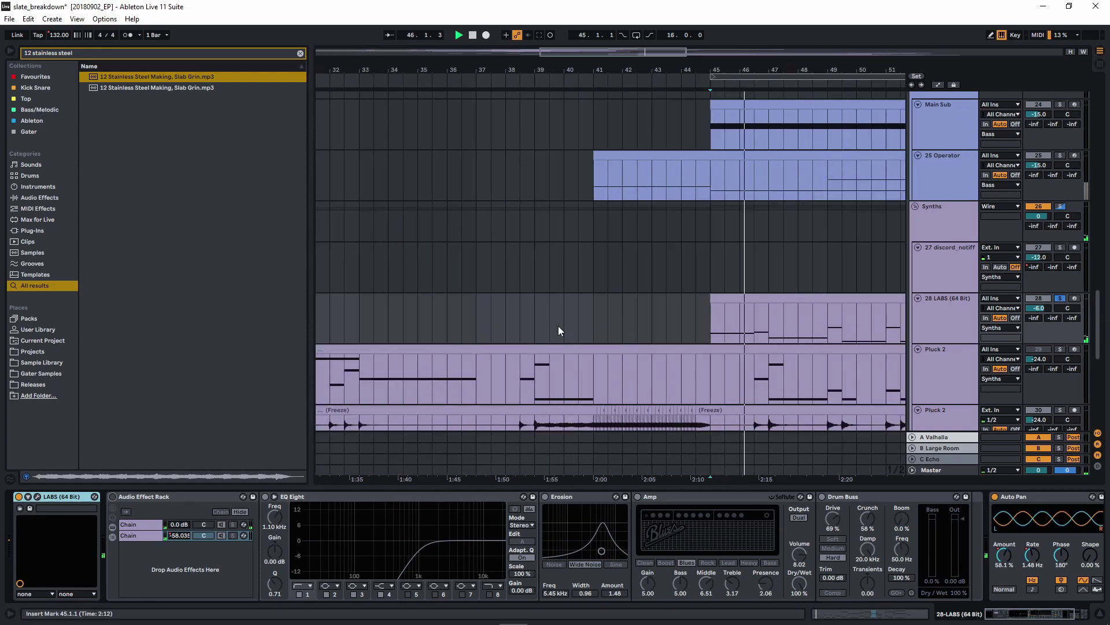
pyautogui.click(759, 328)
pyautogui.moveTo(812, 359); pyautogui.dragTo(667, 367)
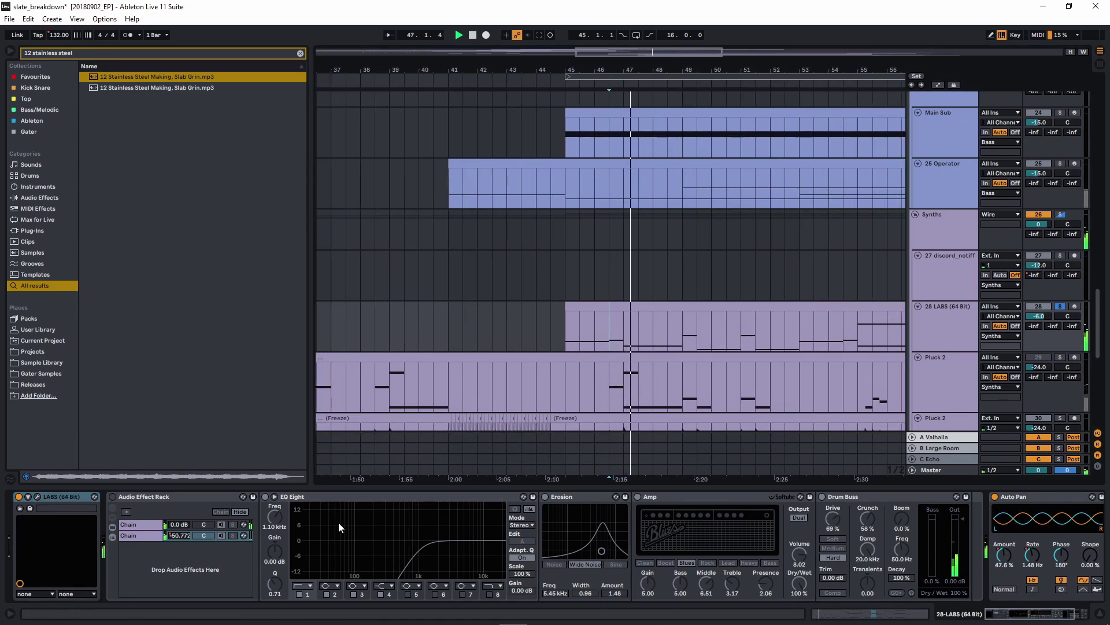
# Play 28 LABS (64 Bit) from 49.1.1 to examine the devices in the Audio Effect Rack's second chain
pyautogui.moveTo(593, 513); pyautogui.dragTo(440, 512)
pyautogui.moveTo(275, 511); pyautogui.dragTo(432, 511)
pyautogui.click(679, 344)
pyautogui.press('space')
pyautogui.press('space')
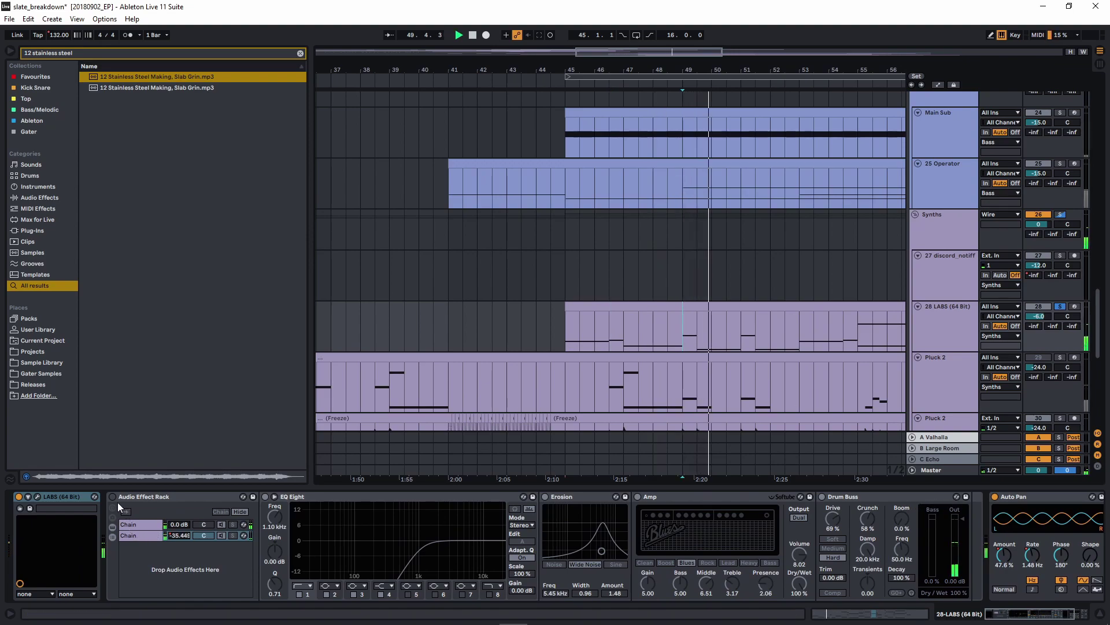
# Solo the first chain of the Audio Effect Rack and play 28 LABS (64 Bit) from 45.1.1 and 57.1.1
pyautogui.click(137, 524)
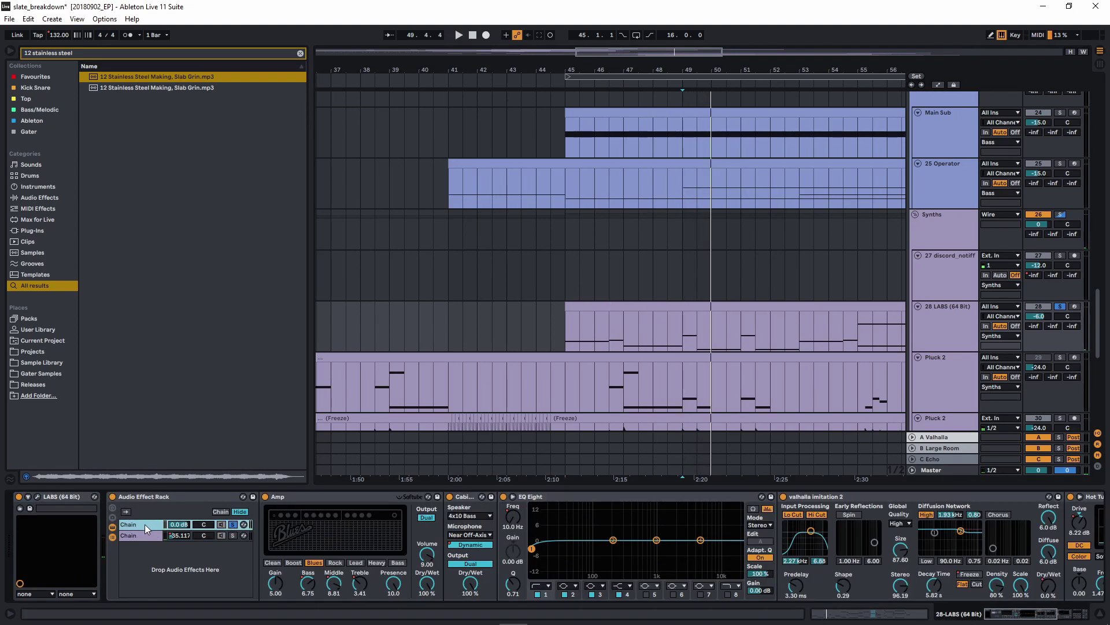
pyautogui.click(562, 337)
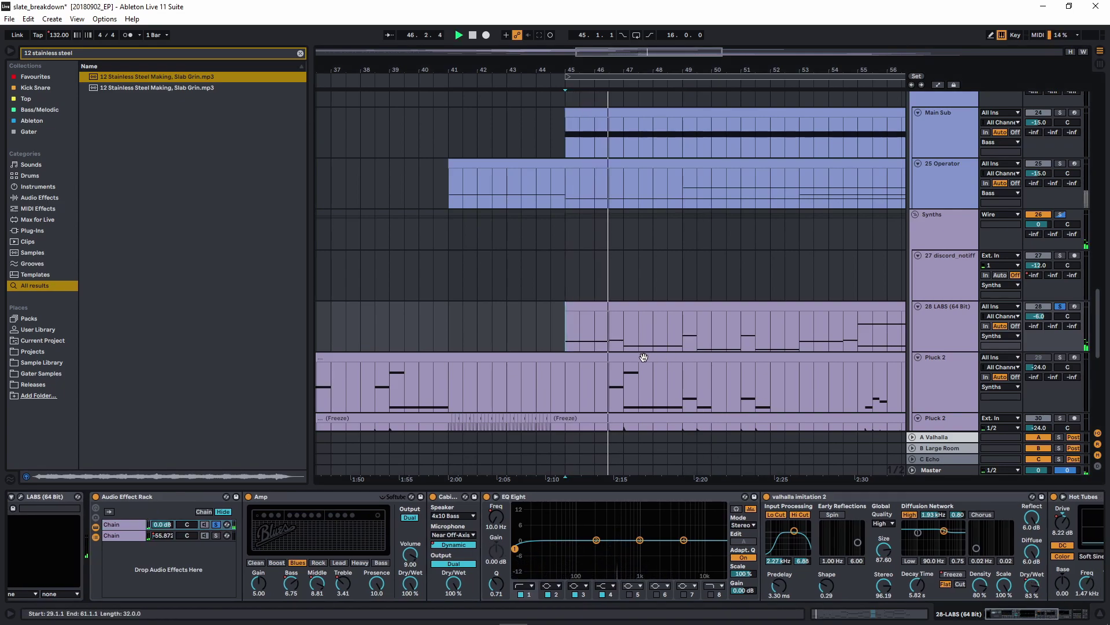
pyautogui.hscroll(4, 630, 365)
pyautogui.hscroll(1, 553, 359)
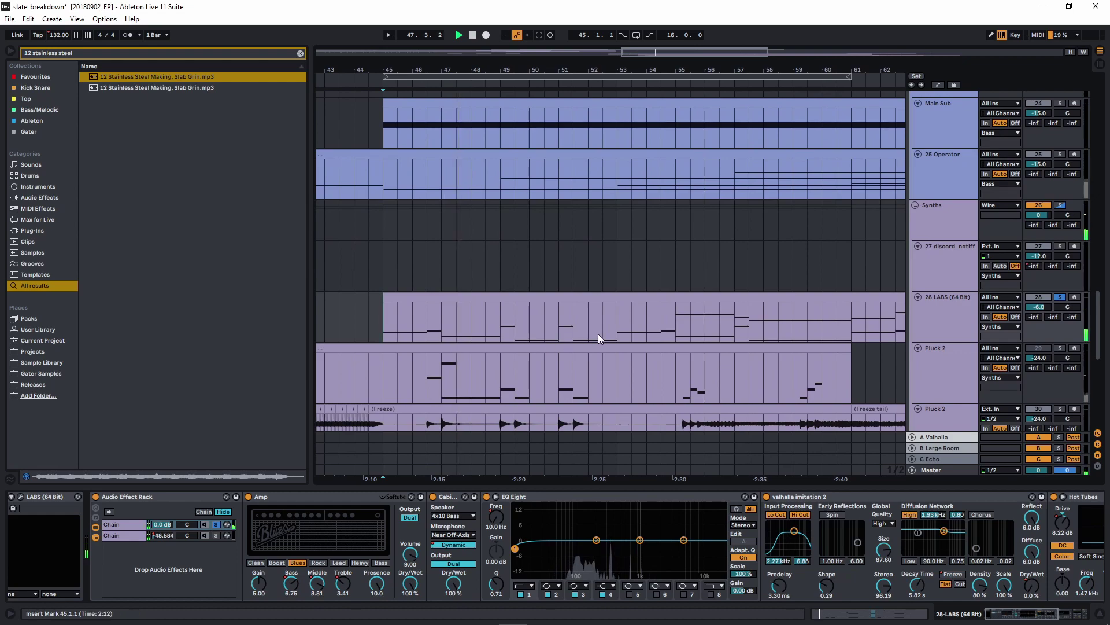
pyautogui.click(677, 321)
pyautogui.hscroll(1, 740, 329)
pyautogui.click(710, 327)
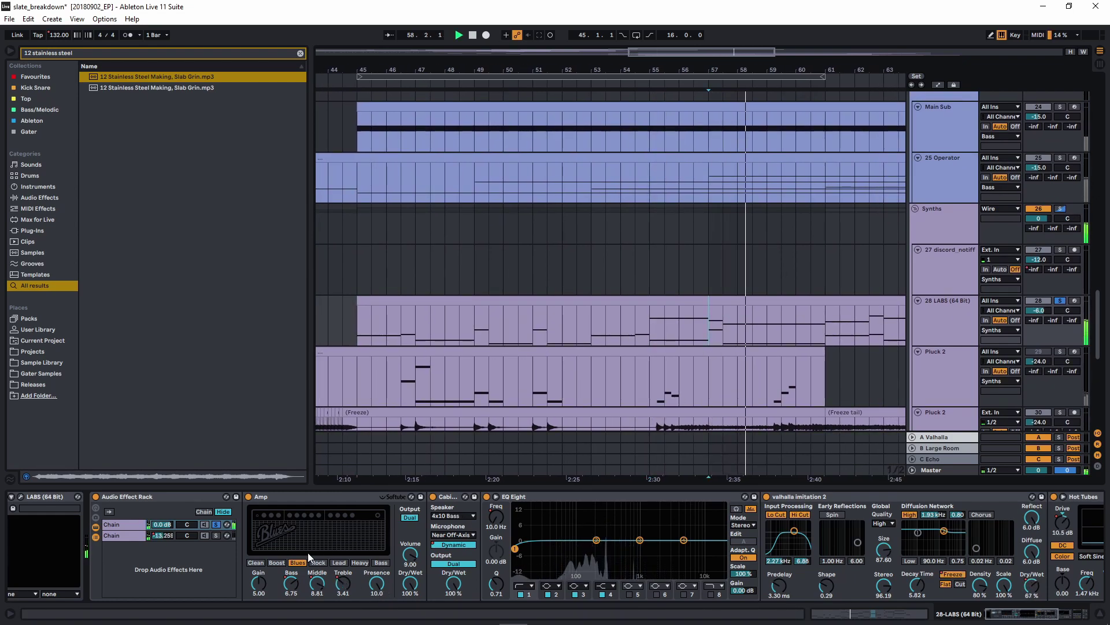
# Show the automation and unfold all automated parameters of 28 LABS (64 Bit) into separate lanes
pyautogui.click(938, 84)
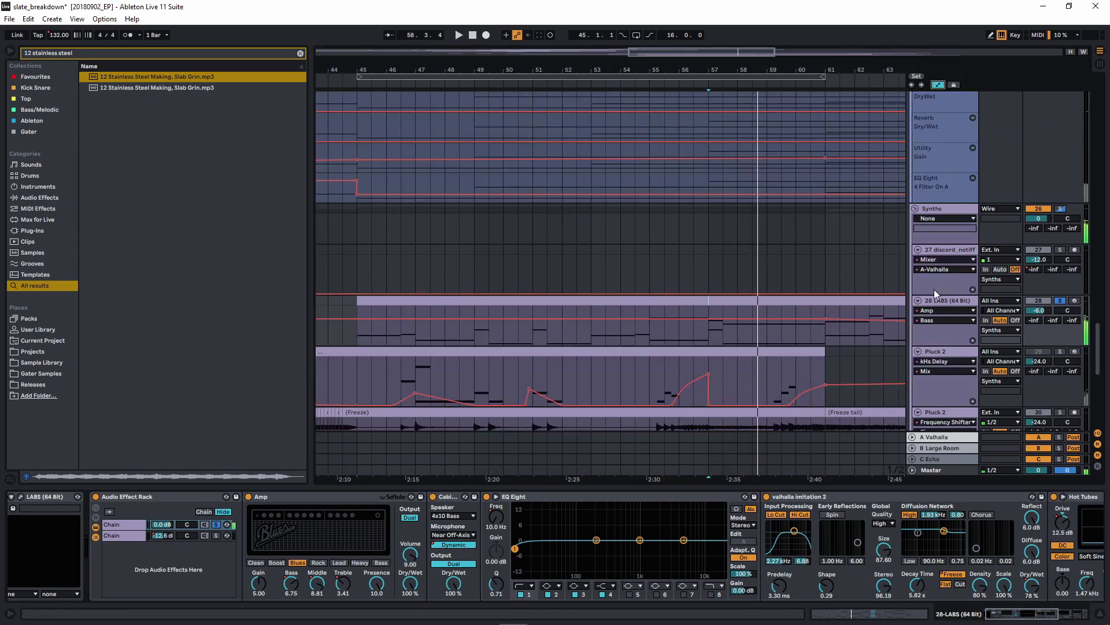
pyautogui.keyDown('ctrl'); pyautogui.click(973, 341); pyautogui.keyUp('ctrl')
pyautogui.scroll(-5, 889, 332)
pyautogui.scroll(-3, 838, 331)
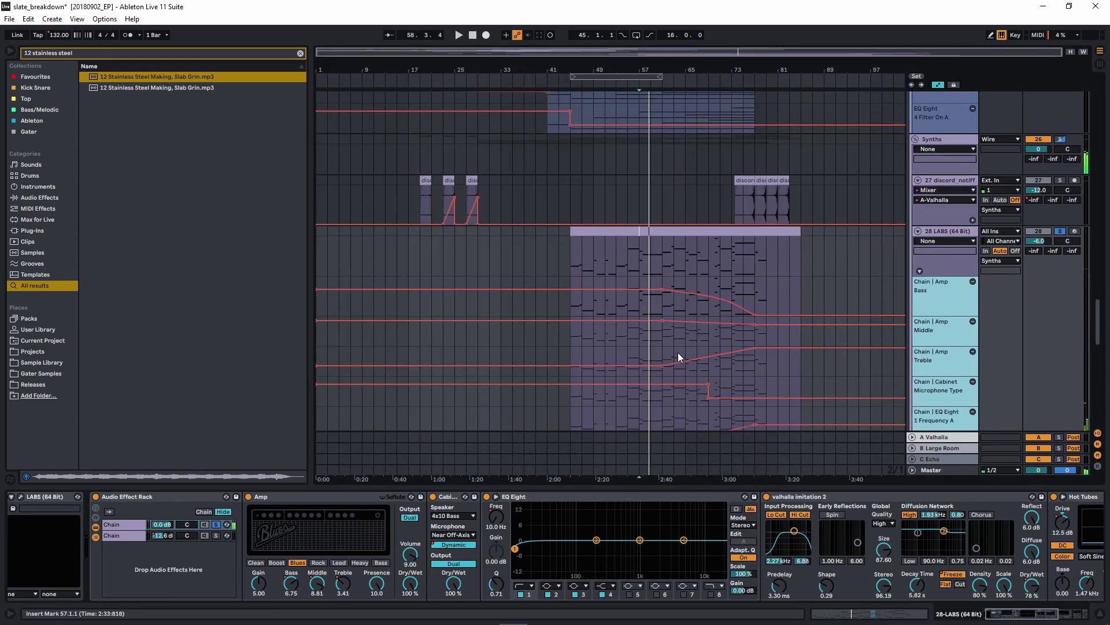
# Play 28 LABS (64 Bit) from 61.1.1 and 73.1.1 to compare the Amp Bass, Middle and Treble automation
pyautogui.click(664, 270)
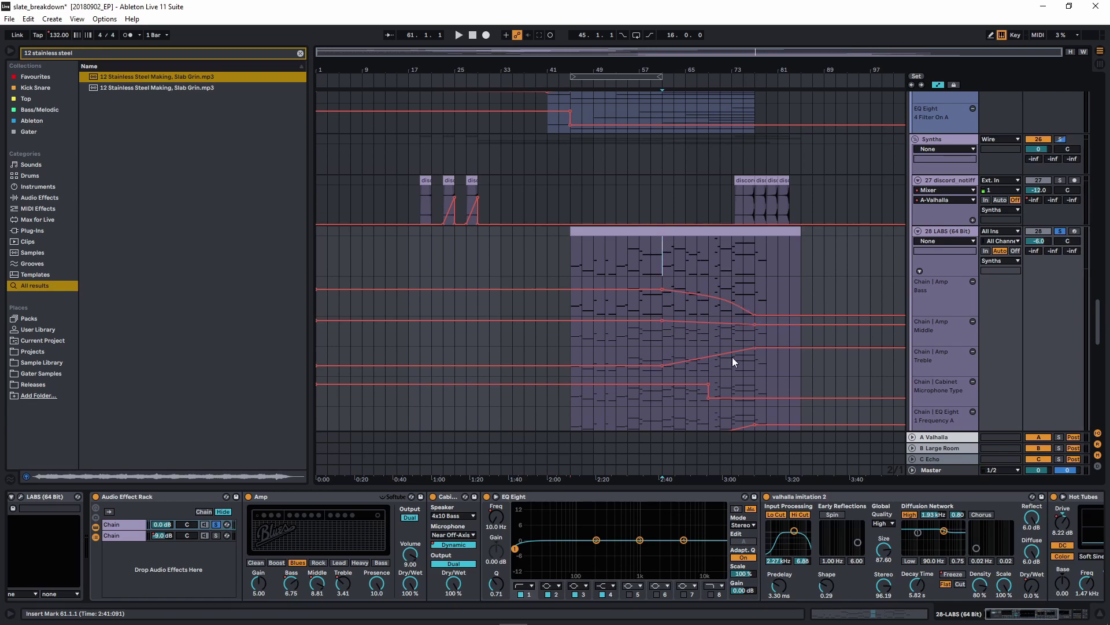
pyautogui.click(734, 263)
pyautogui.press('space')
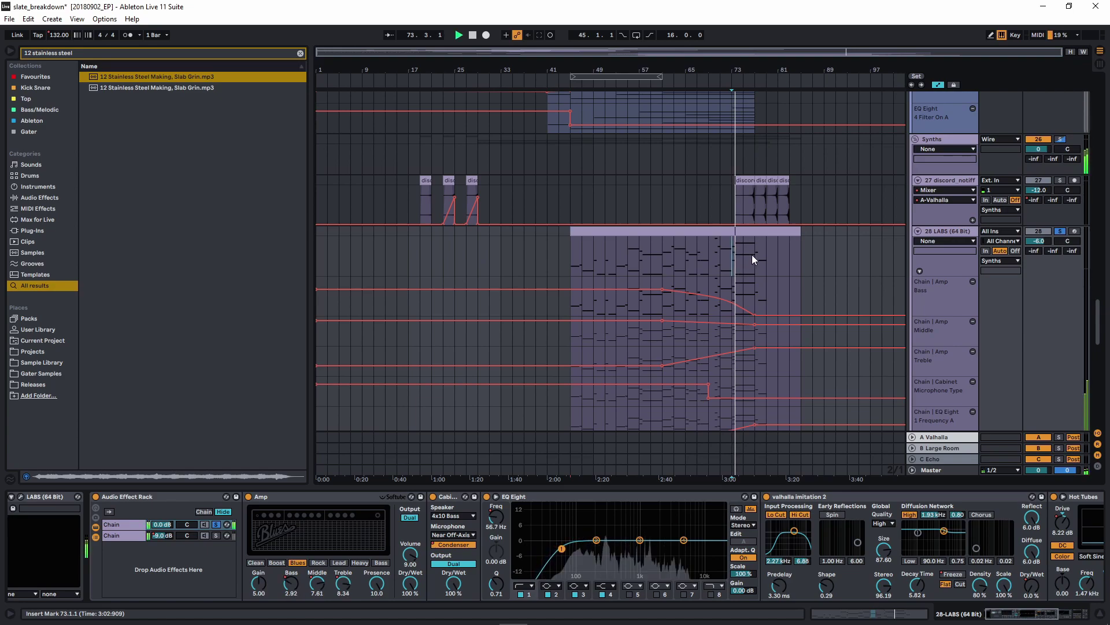
pyautogui.click(665, 262)
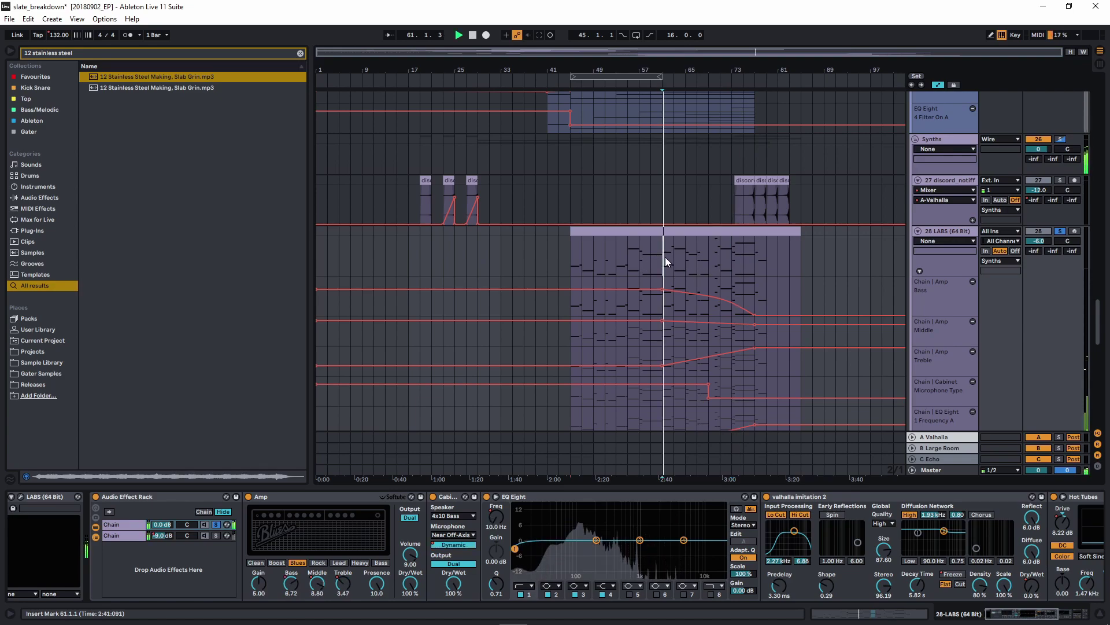
pyautogui.press('space')
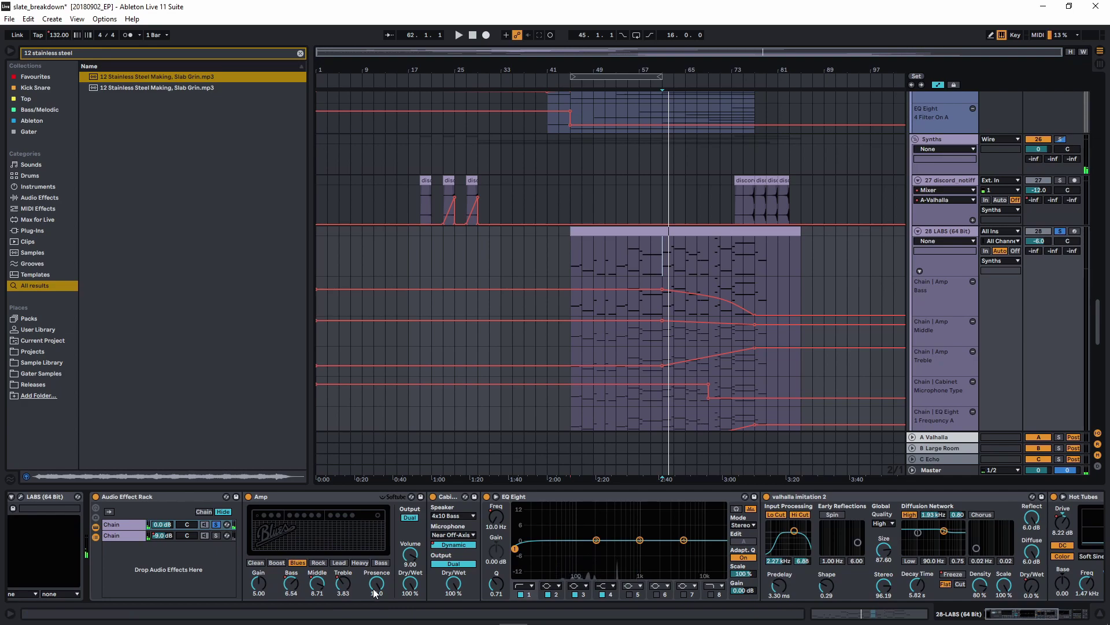
# Bypass the Cabinet, play from 73.1.1 to hear the difference, and turn the Cabinet back on
pyautogui.click(433, 498)
pyautogui.click(734, 253)
pyautogui.press('space')
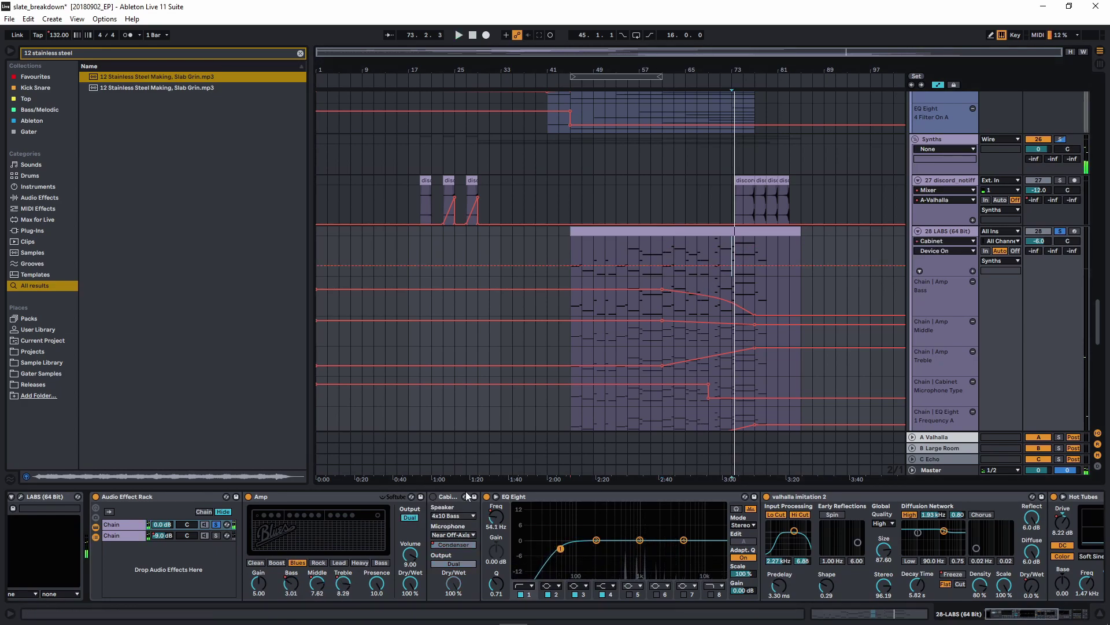
pyautogui.click(432, 497)
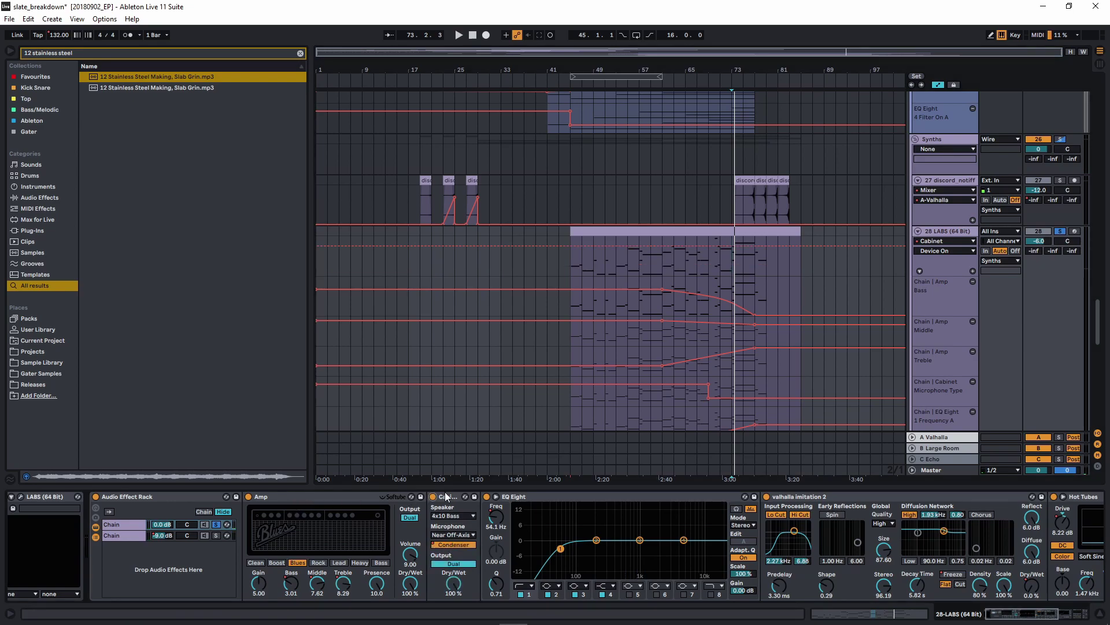
# Show the Cabinet Microphone Type automation and play from 68.1.1, 70.1.1 and 67.1.1 to compare both microphone settings
pyautogui.rightClick(460, 545)
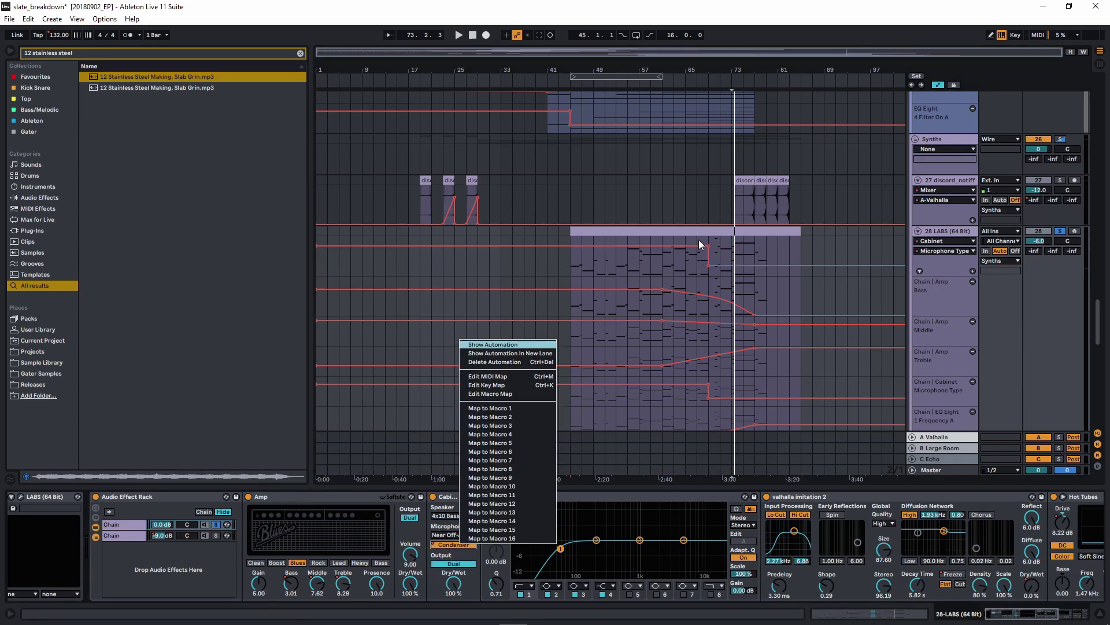
pyautogui.click(698, 264)
pyautogui.scroll(5, 704, 264)
pyautogui.click(679, 262)
pyautogui.press('space')
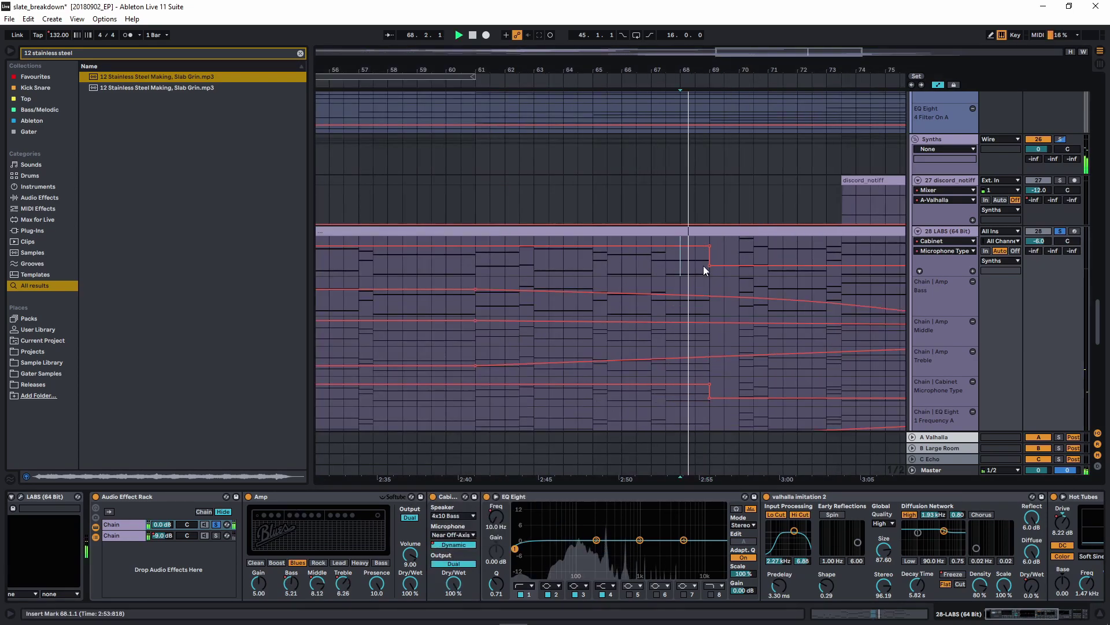
pyautogui.click(743, 257)
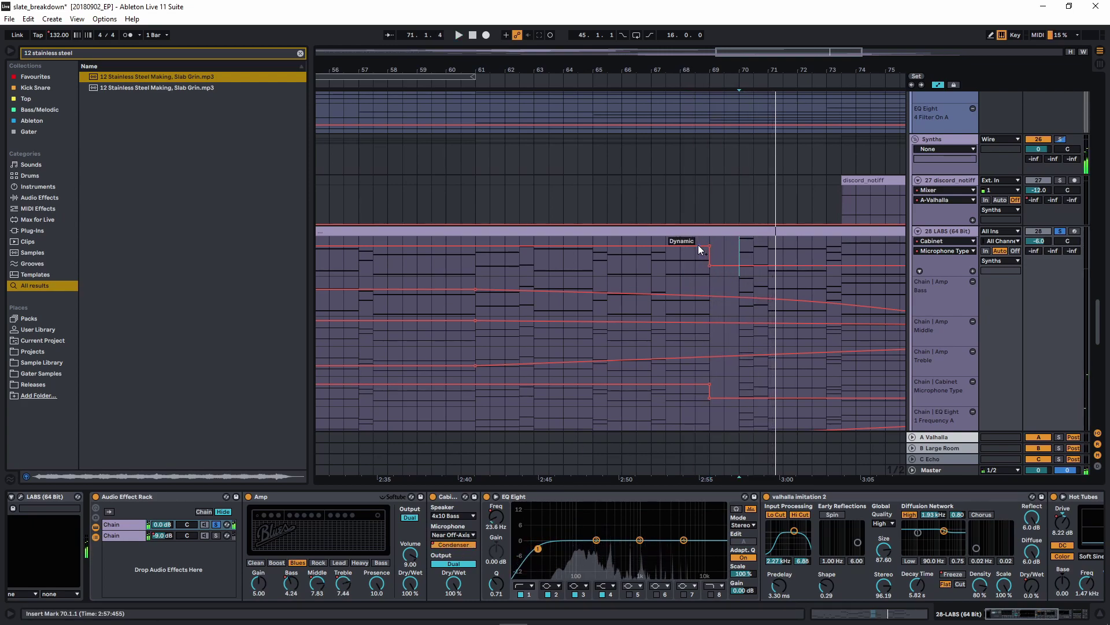
pyautogui.click(652, 263)
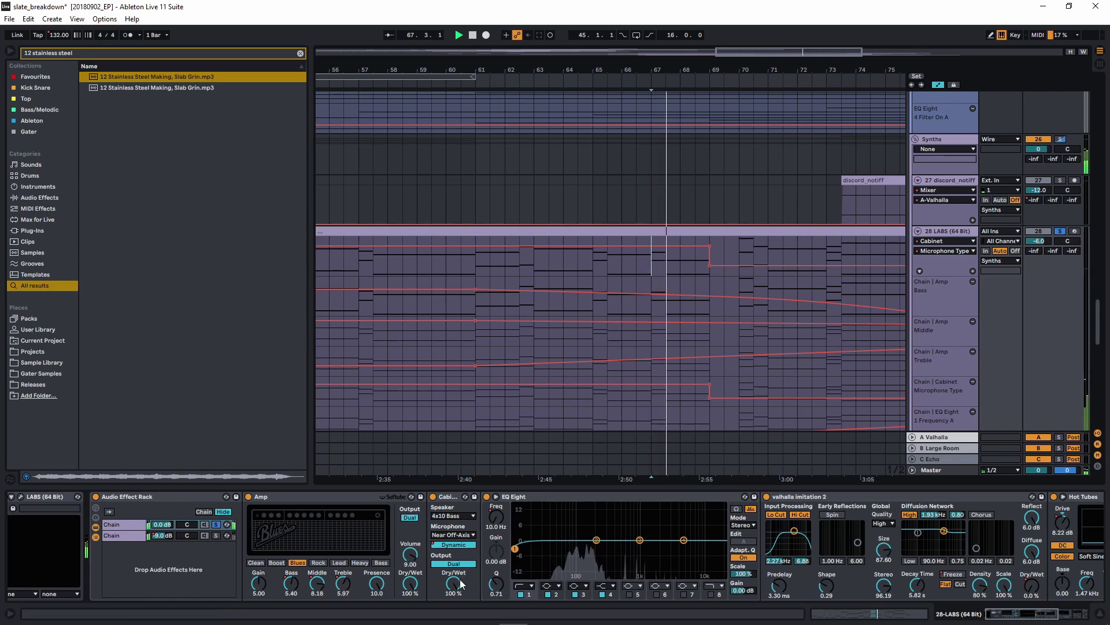
# Show the EQ Eight 1 Frequency A automation and play its rise from 73.1.1, 76.3.1 and 77.1.1
pyautogui.click(488, 288)
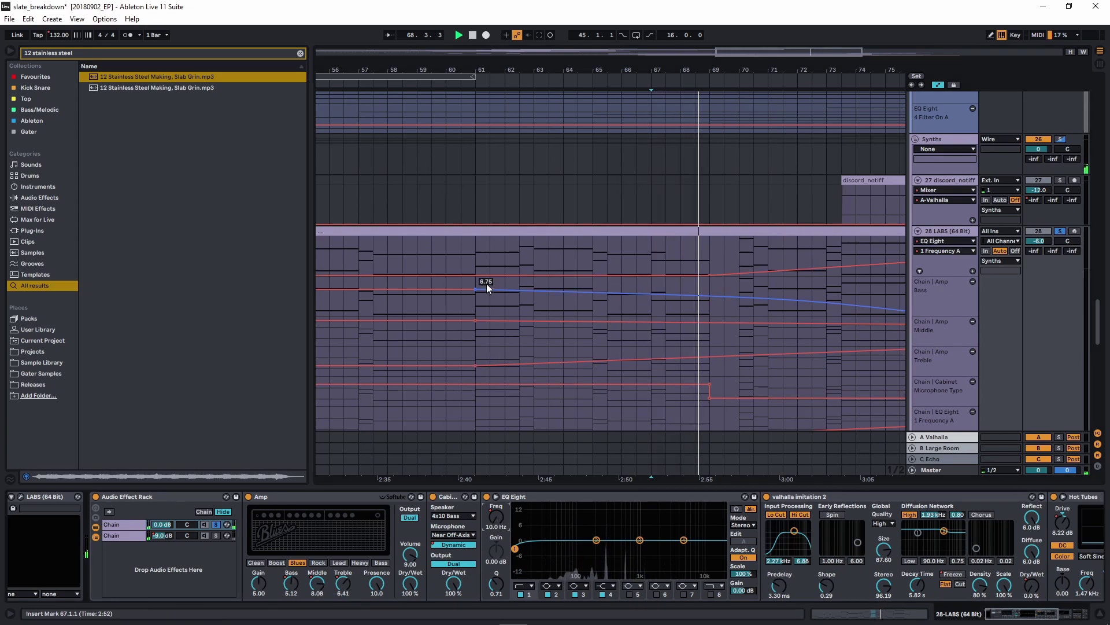
pyautogui.scroll(-4, 708, 243)
pyautogui.click(732, 252)
pyautogui.press('space')
pyautogui.press('space')
pyautogui.scroll(4, 751, 254)
pyautogui.click(747, 248)
pyautogui.press('space')
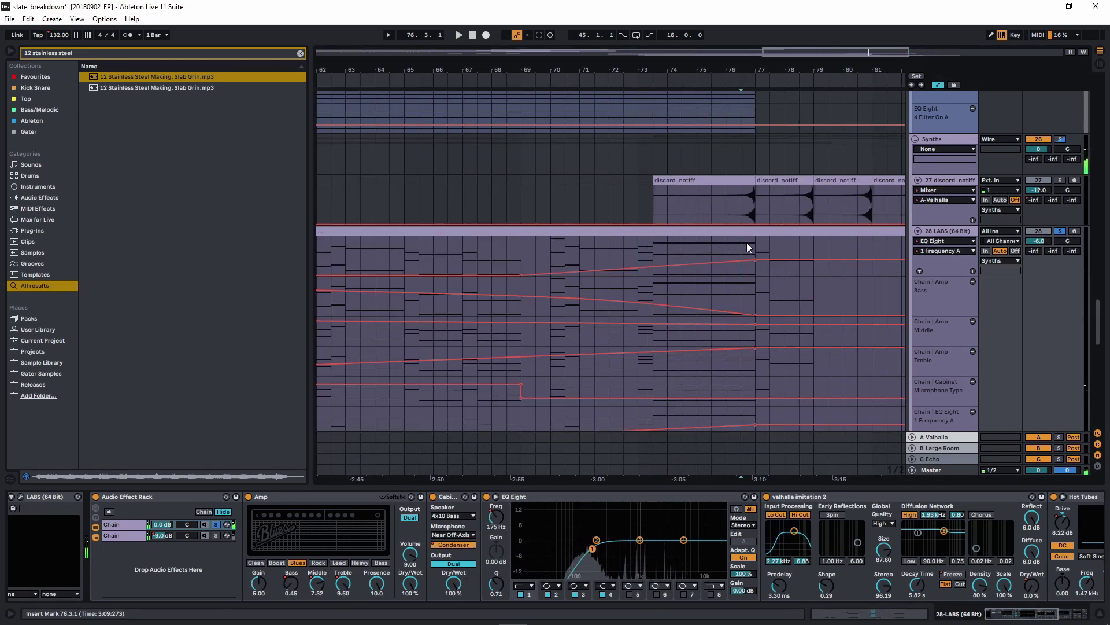
pyautogui.click(756, 248)
pyautogui.press('space')
pyautogui.press('space')
# Show the valhalla imitation Dry/Wet automation and play 28 LABS (64 Bit) from 77.1.1
pyautogui.click(1032, 585)
pyautogui.scroll(-4, 752, 375)
pyautogui.scroll(4, 713, 280)
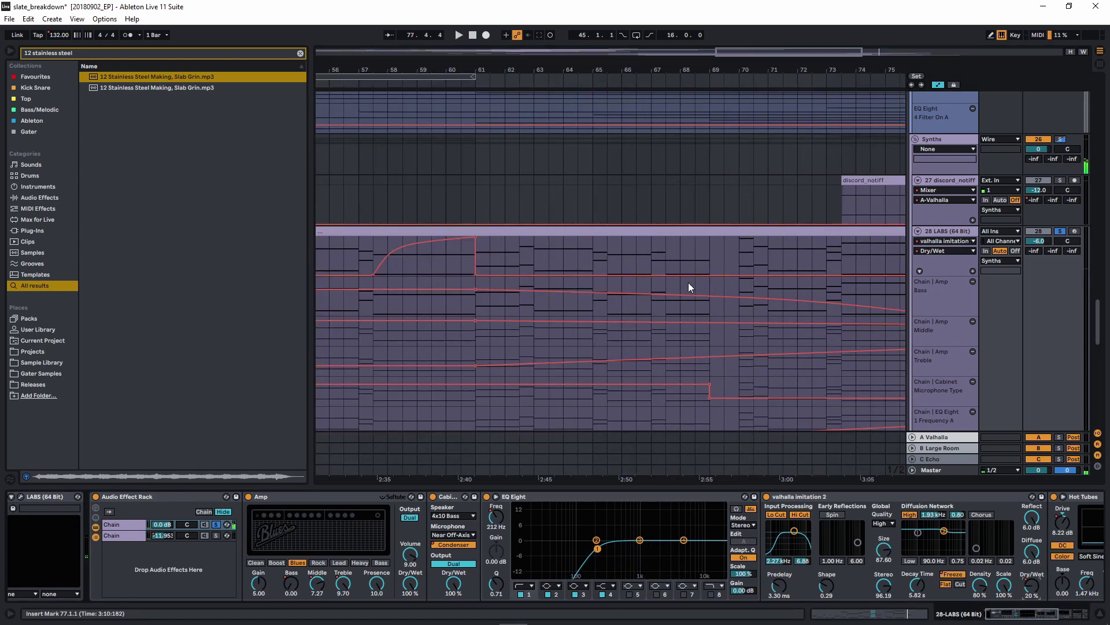
pyautogui.scroll(-4, 697, 285)
pyautogui.press('space')
pyautogui.scroll(4, 830, 290)
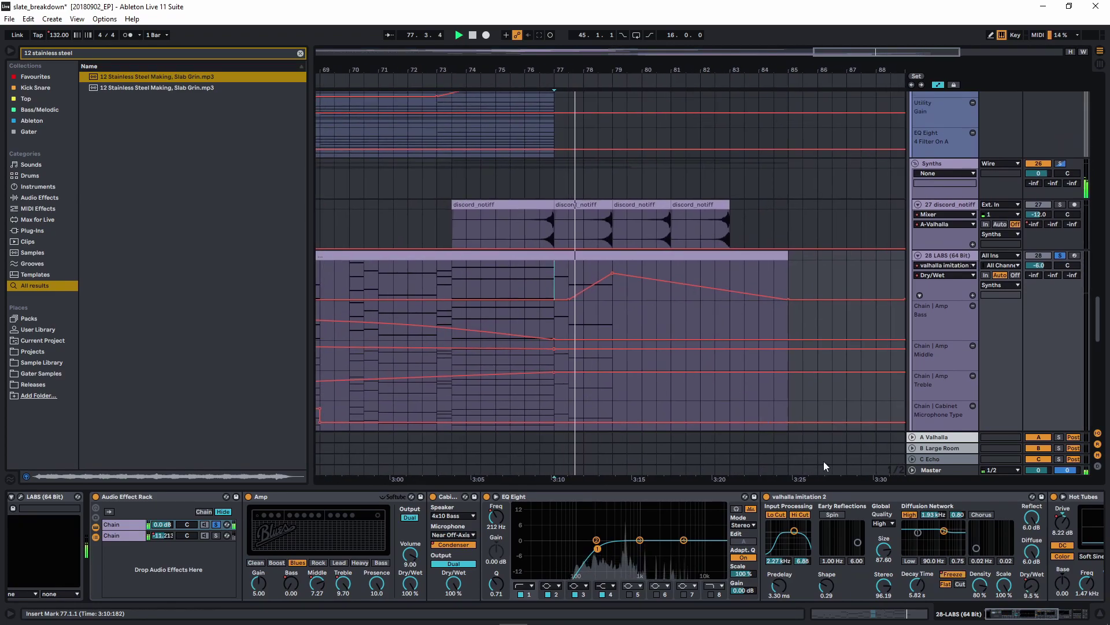
# Show the Hot Tubes Drive automation and examine its ramp before 61.1.1
pyautogui.scroll(-3, 779, 525)
pyautogui.scroll(-3, 652, 545)
pyautogui.scroll(-3, 652, 545)
pyautogui.click(625, 521)
pyautogui.hscroll(-6, 646, 290)
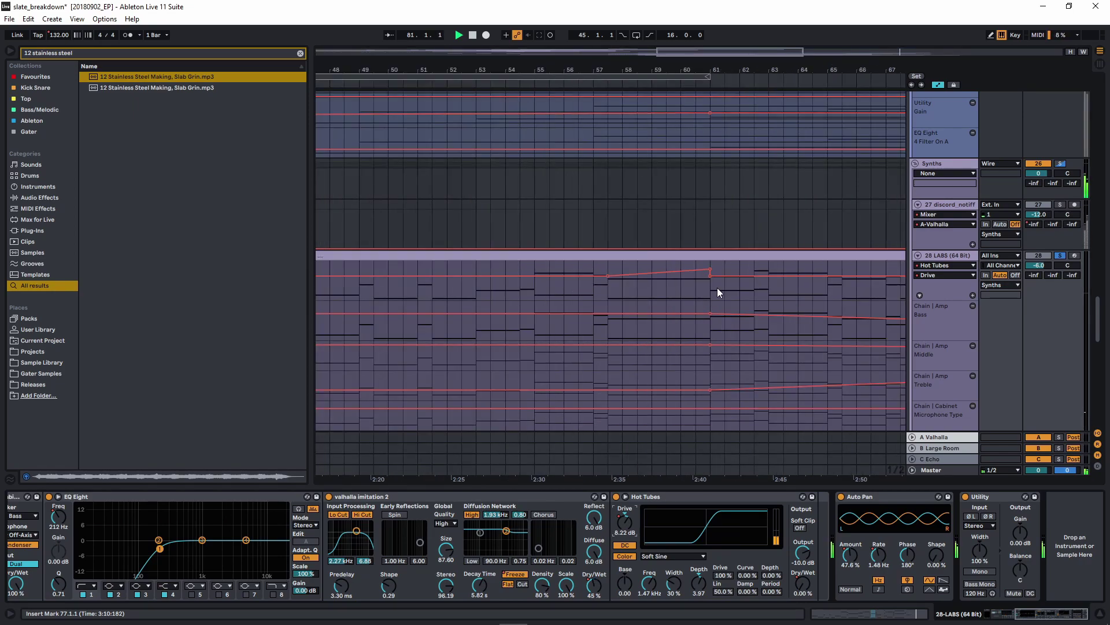
pyautogui.moveTo(717, 287); pyautogui.dragTo(538, 292)
pyautogui.scroll(-5, 578, 290)
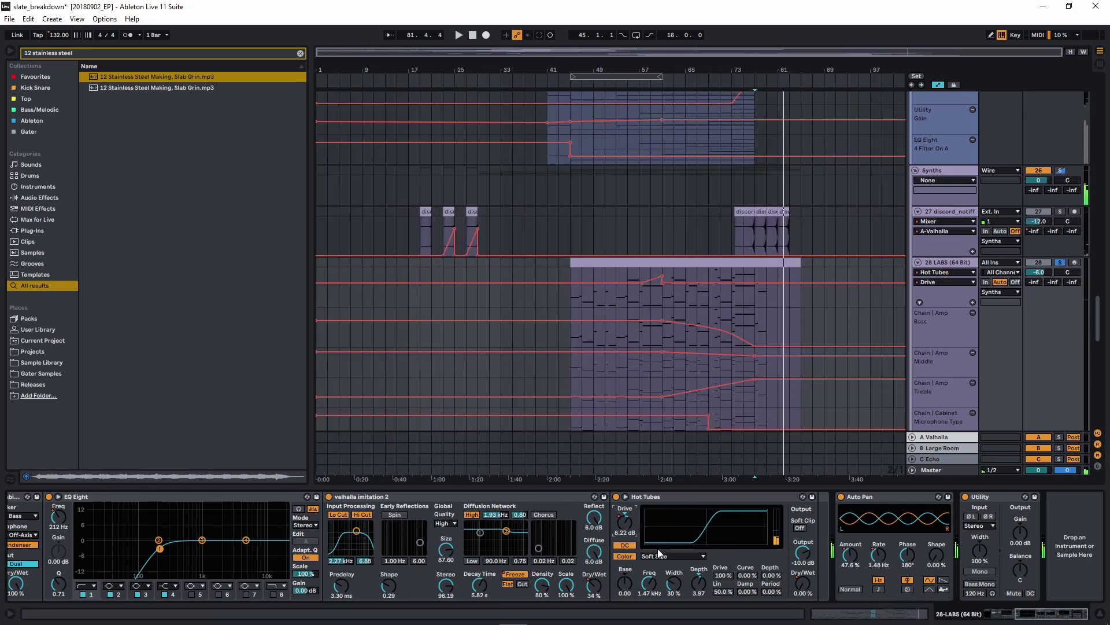
# Show the Hot Tubes Dry/Wet automation and play its ramp from 57.1.1
pyautogui.click(802, 581)
pyautogui.scroll(5, 636, 275)
pyautogui.click(599, 277)
pyautogui.press('w')
pyautogui.press('space')
pyautogui.press('w')
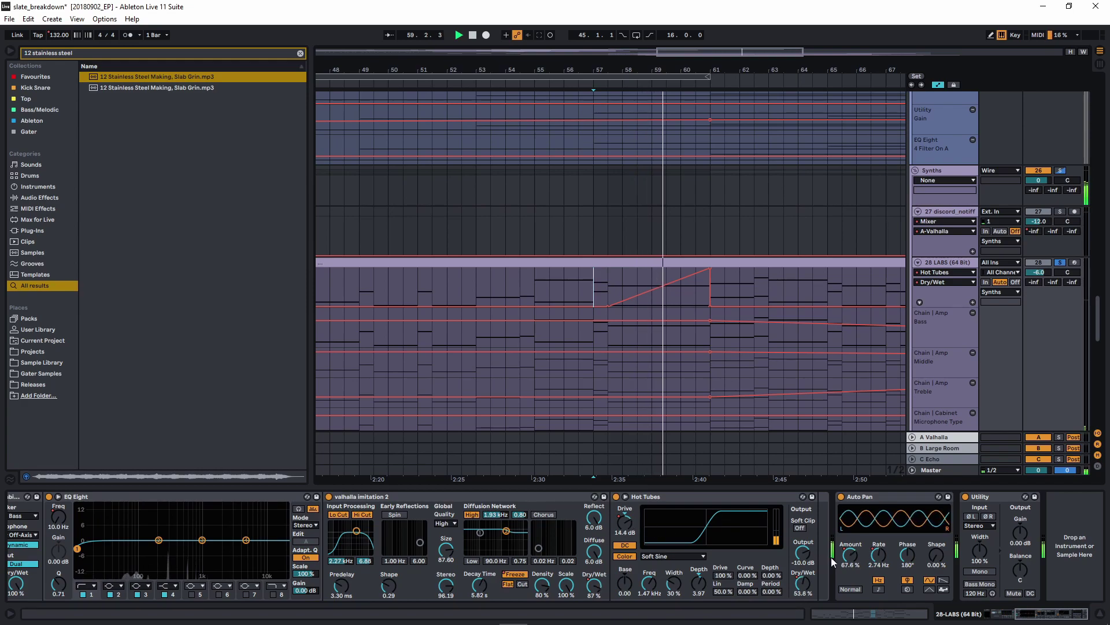
# Show the Auto Pan Amount automation on 28 LABS (64 Bit) and examine its curve
pyautogui.click(852, 556)
pyautogui.press('w')
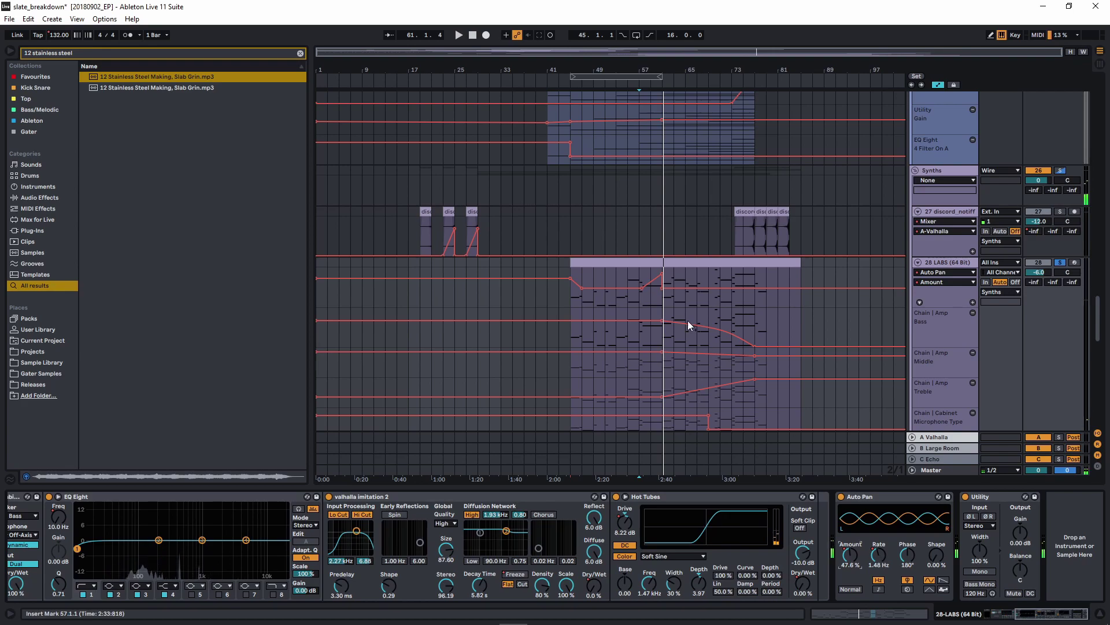
pyautogui.scroll(5, 732, 380)
pyautogui.scroll(-5, 670, 397)
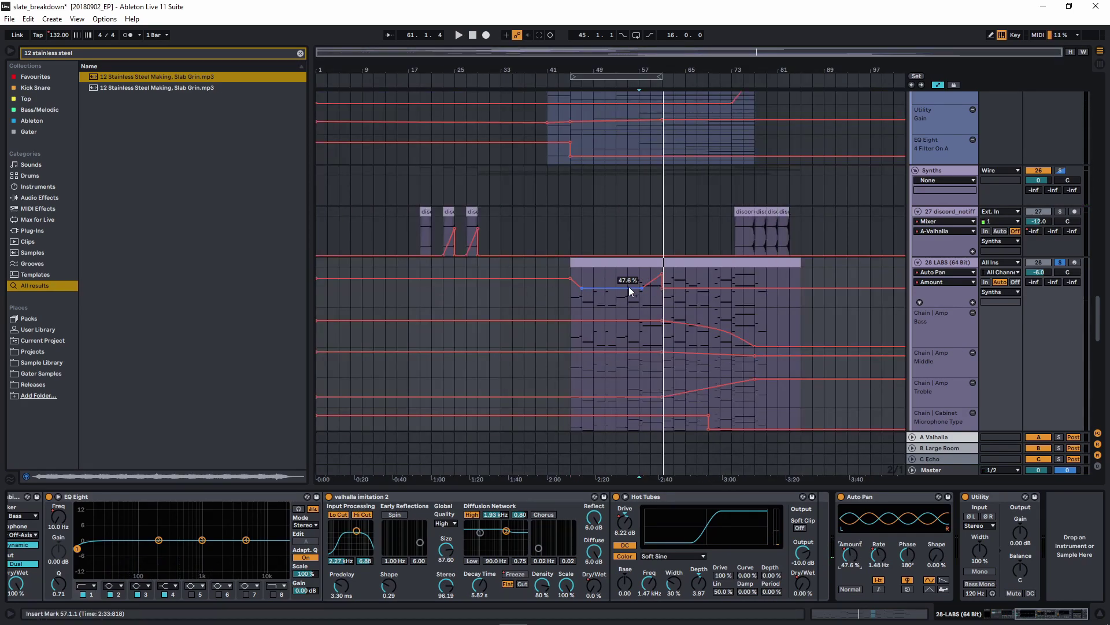
# Show the Auto Pan Frequency automation and select its ramp from 57.3.1 to 61.1.1
pyautogui.click(880, 555)
pyautogui.scroll(4, 650, 314)
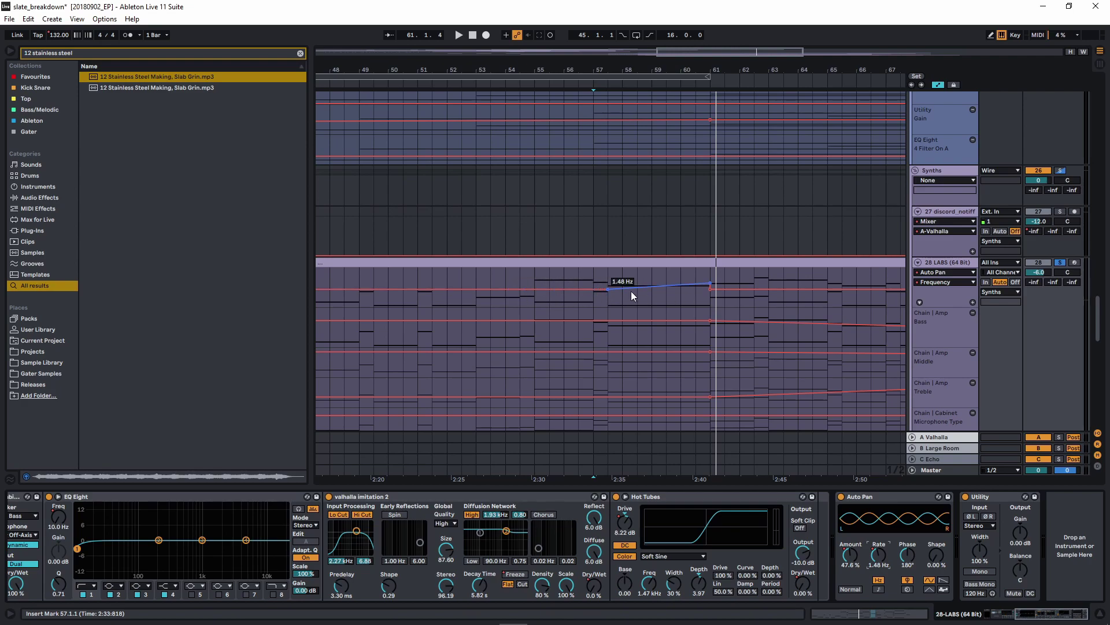
pyautogui.moveTo(601, 275); pyautogui.dragTo(713, 275)
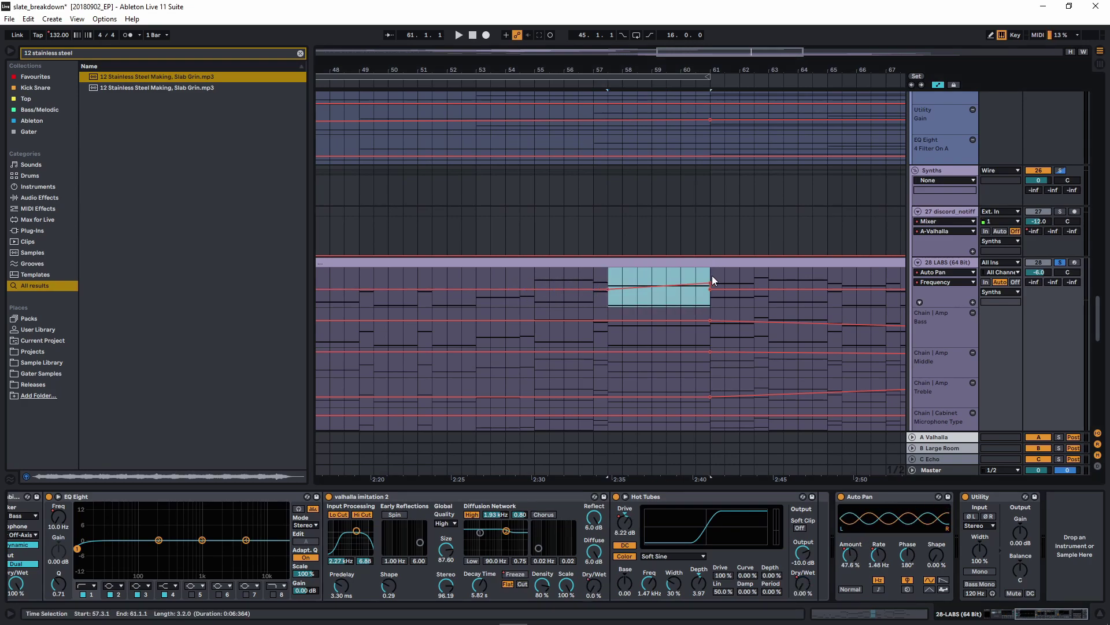
# Hide the automation and select 45.1.1 to 84.1.1 across Ambience tracks 32 to 35
pyautogui.scroll(-5, 649, 313)
pyautogui.press('a')
pyautogui.click(568, 344)
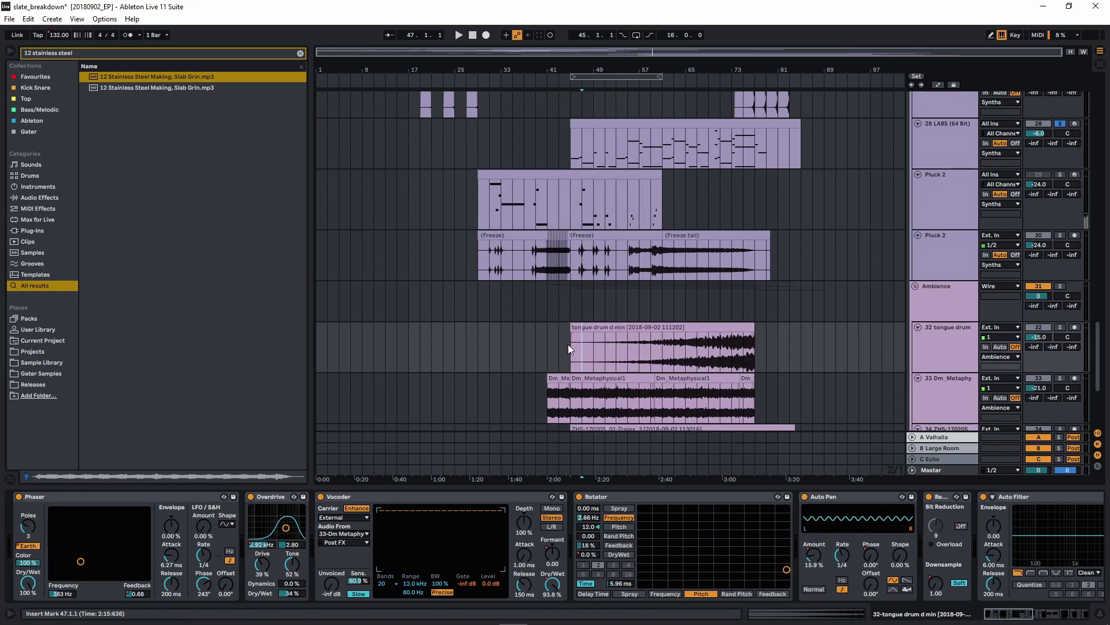
pyautogui.scroll(-3, 589, 342)
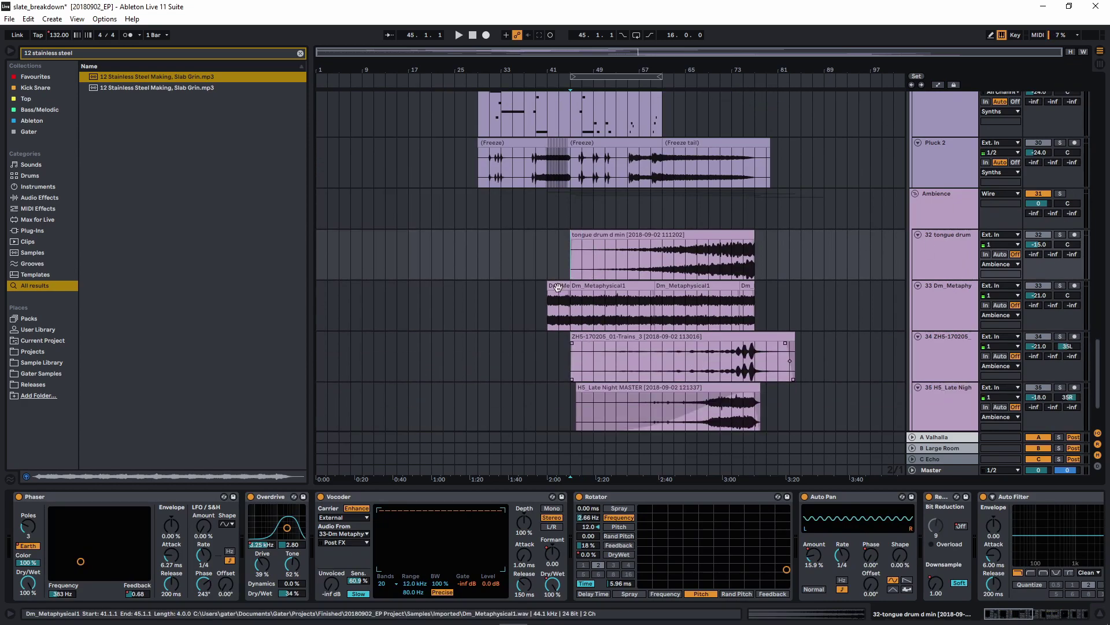
pyautogui.moveTo(546, 297); pyautogui.dragTo(754, 296)
pyautogui.moveTo(586, 265); pyautogui.dragTo(794, 401)
pyautogui.scroll(-1, 793, 401)
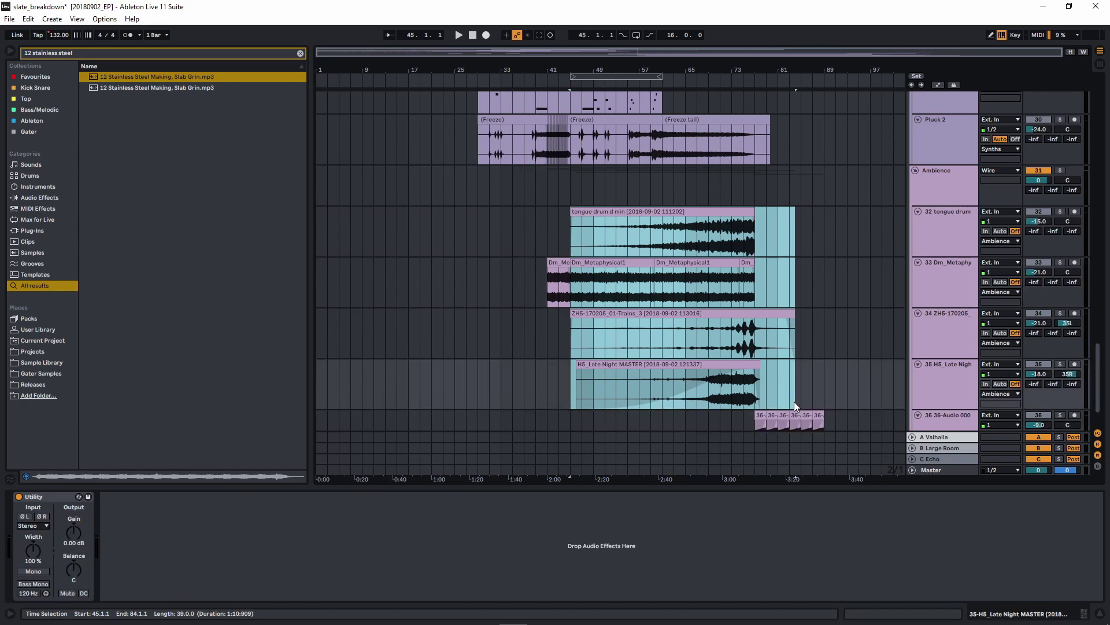
# Select the tongue drum clip from 45.1.1 to 77.1.1, solo its track and play from 61.1.1
pyautogui.moveTo(574, 235); pyautogui.dragTo(754, 236)
pyautogui.press('s')
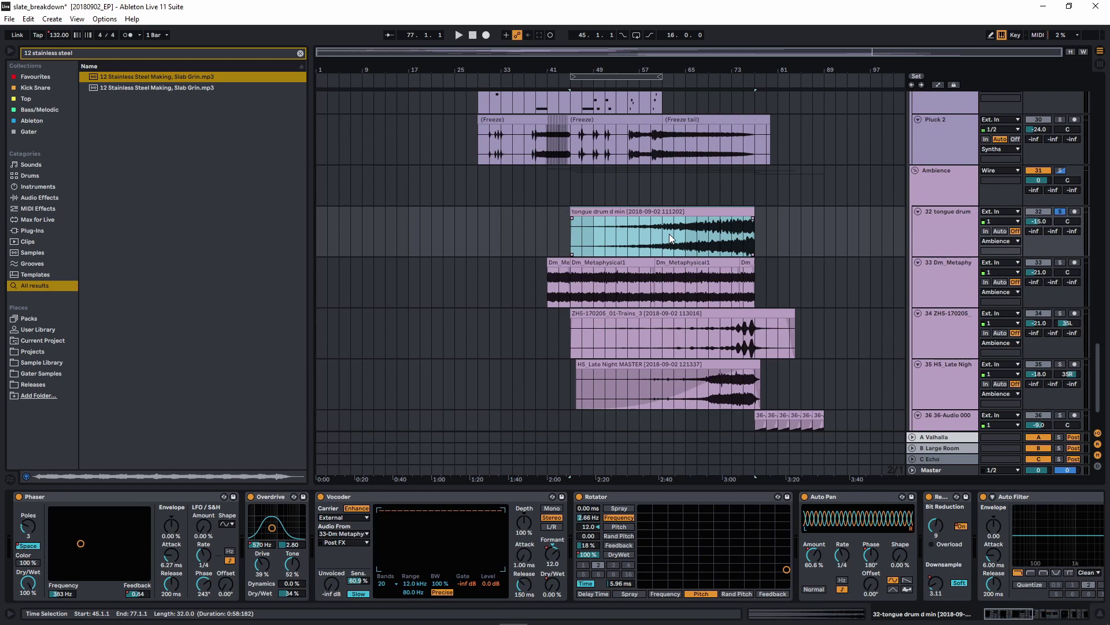
pyautogui.click(666, 237)
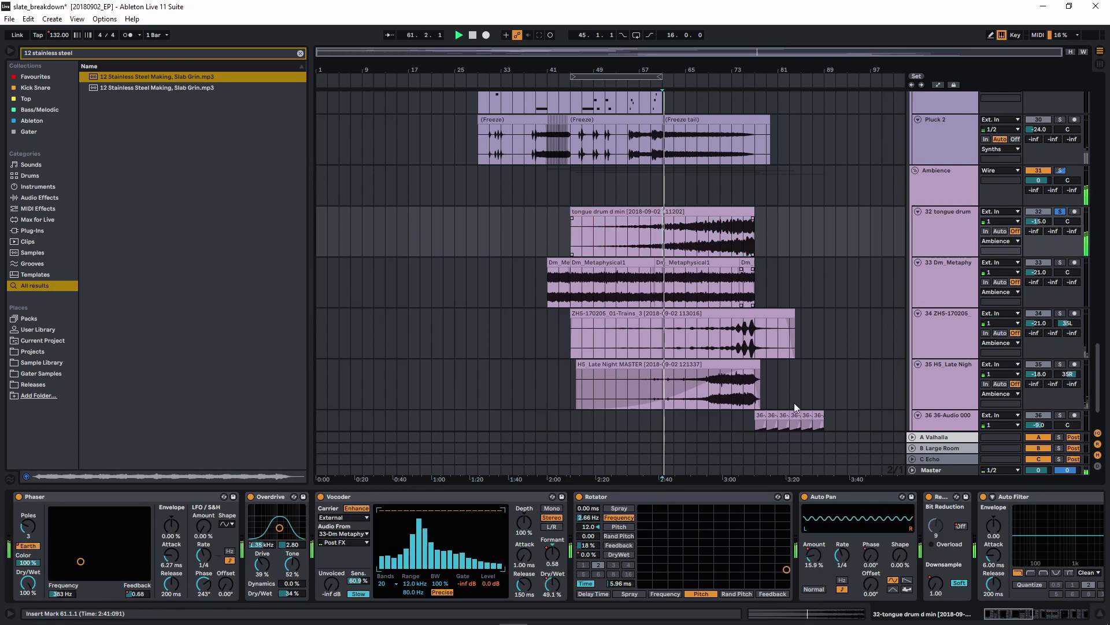
# Turn off every device on 32 tongue drum, from Phaser to SPAN, and play the dry clip from 71.1.1
pyautogui.scroll(-10, 1000, 536)
pyautogui.scroll(-8, 1000, 537)
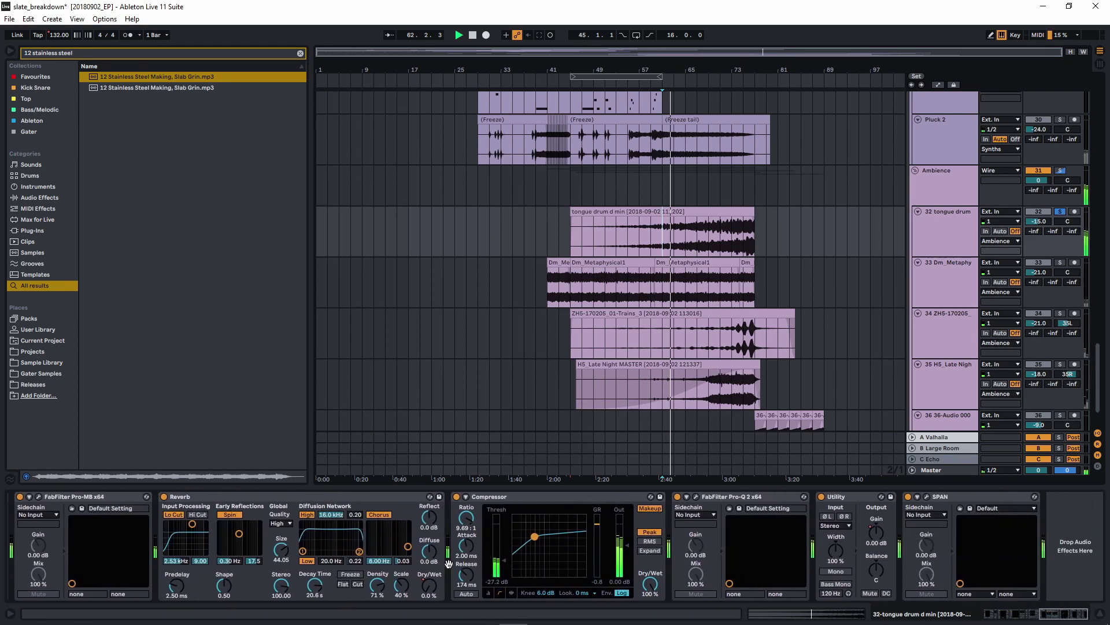
pyautogui.click(961, 497)
pyautogui.scroll(-10, 498, 534)
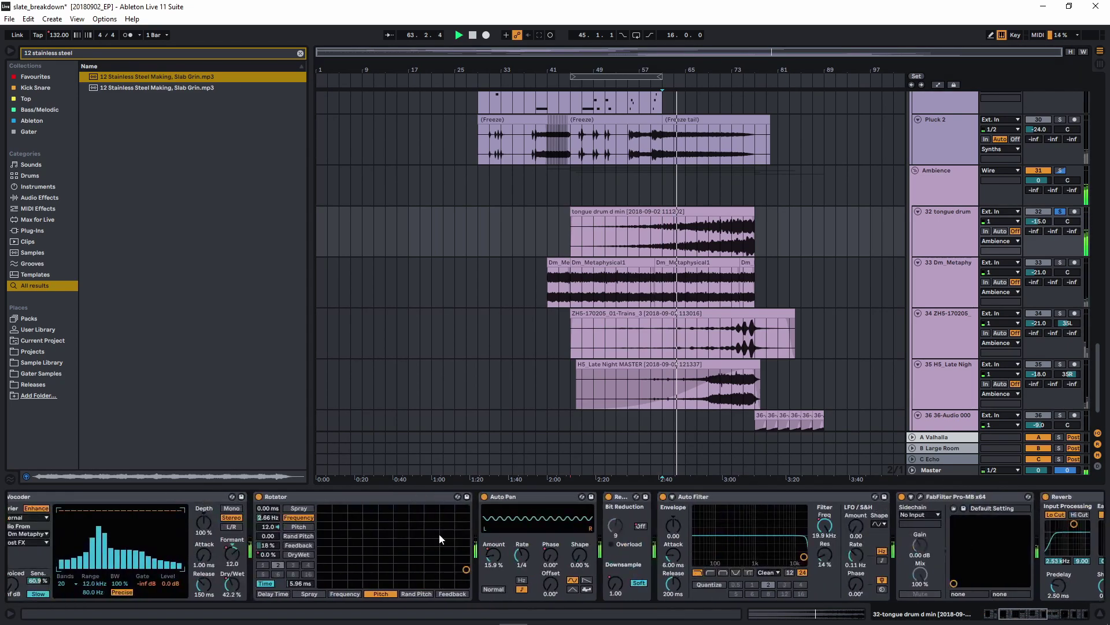
pyautogui.click(718, 242)
pyautogui.press('space')
pyautogui.click(27, 495)
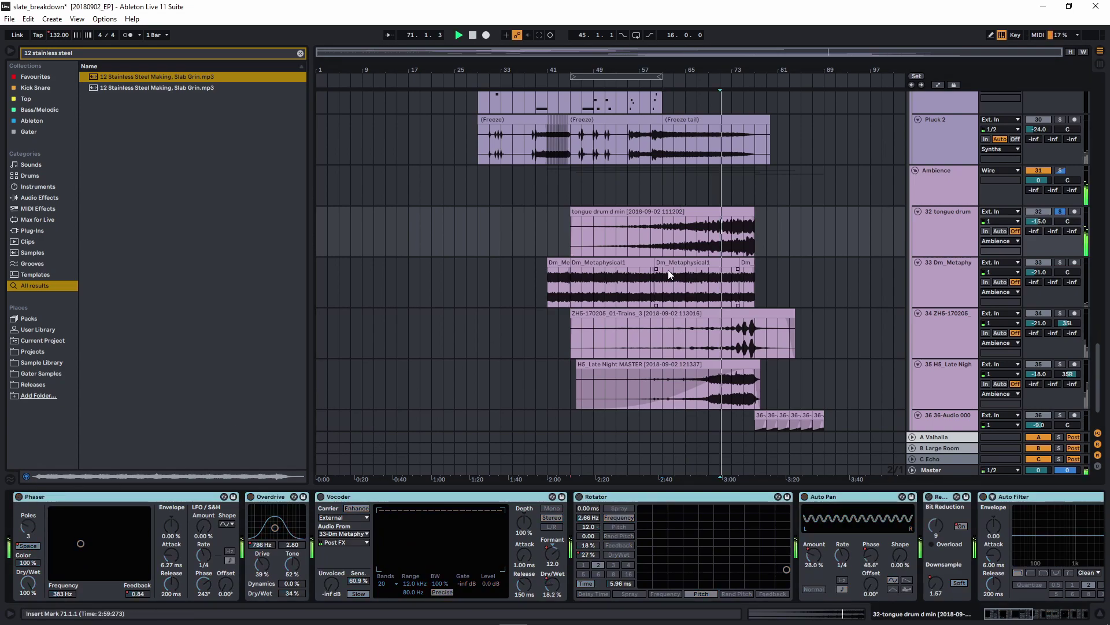
# Play the end of the tongue drum clip from 73.1.1 and turn the Phaser back on
pyautogui.click(140, 497)
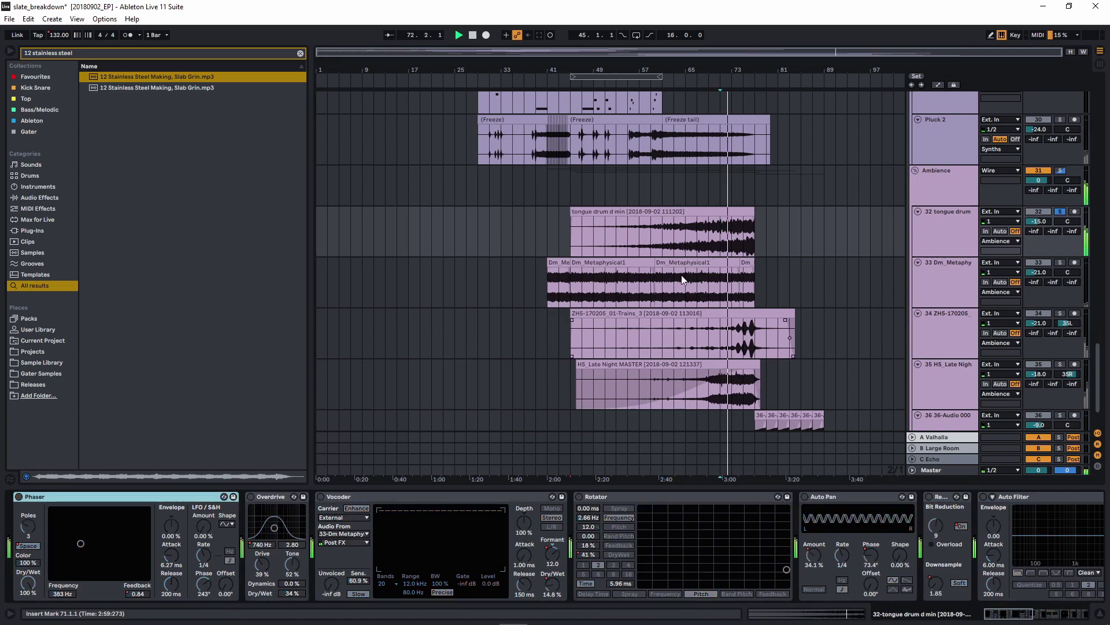
pyautogui.scroll(4, 775, 240)
pyautogui.click(575, 239)
pyautogui.press('space')
pyautogui.press('space')
pyautogui.click(496, 238)
pyautogui.click(18, 496)
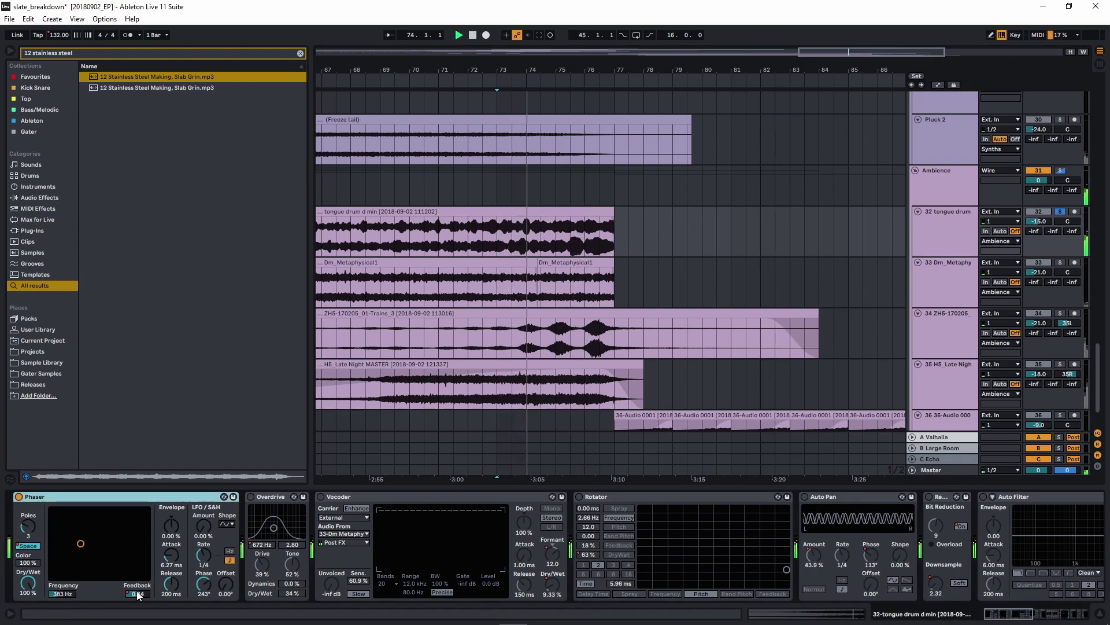
# Turn the Overdrive back on, replay the end of the clip and show the Overdrive Filter Freq automation
pyautogui.click(251, 496)
pyautogui.press('space')
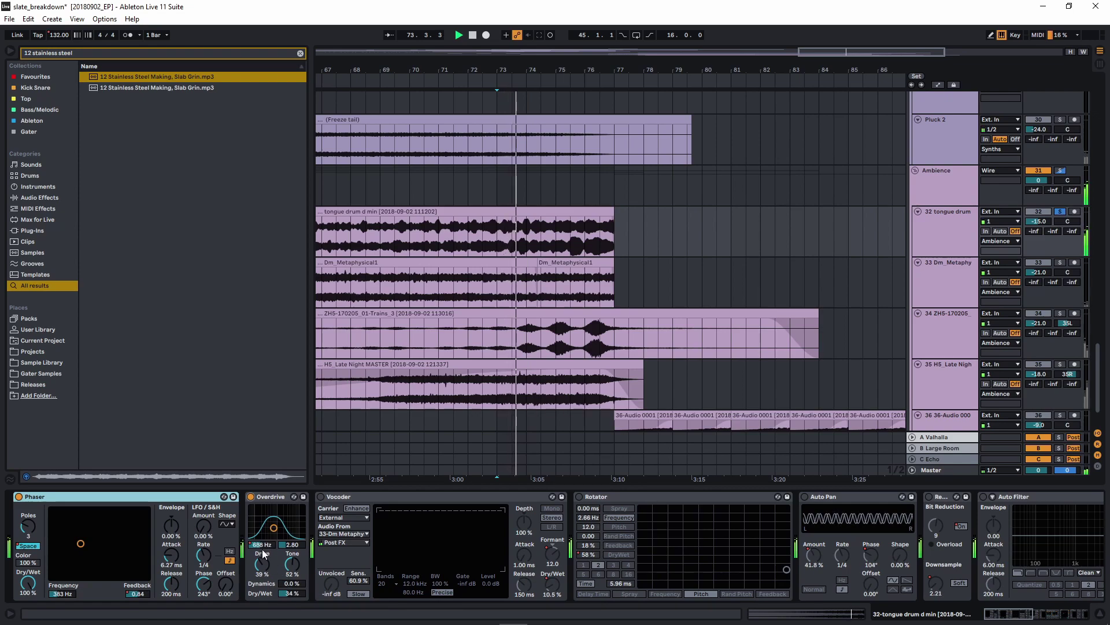
pyautogui.press('w')
pyautogui.press('a')
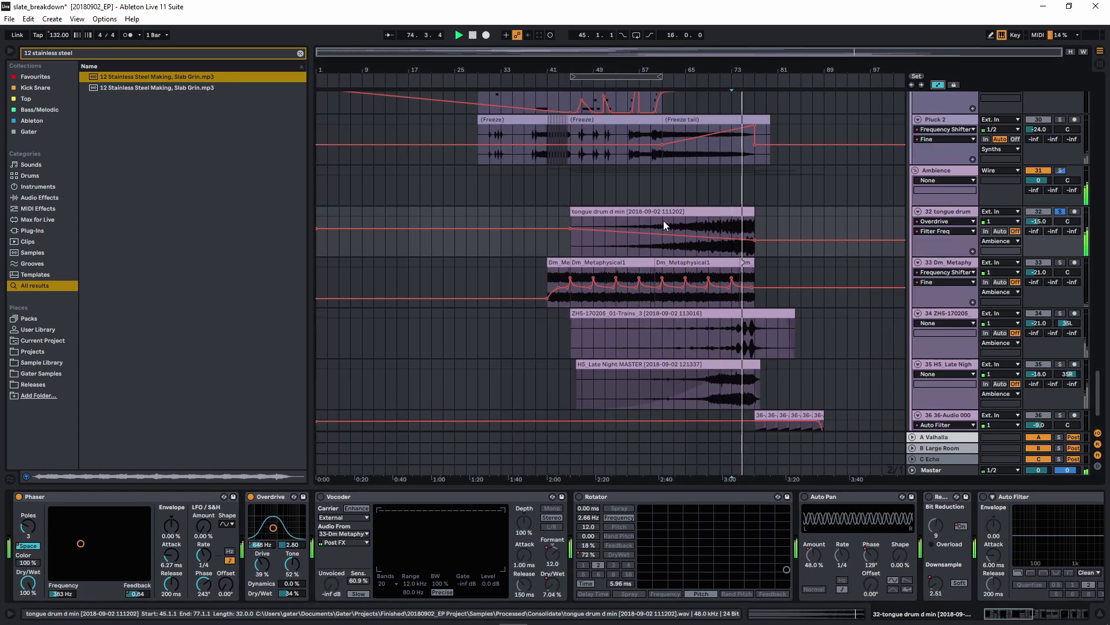
# Turn the Vocoder back on and inspect its carrier options and the devices of its source track, 33 Dm_Metaphy
pyautogui.click(322, 497)
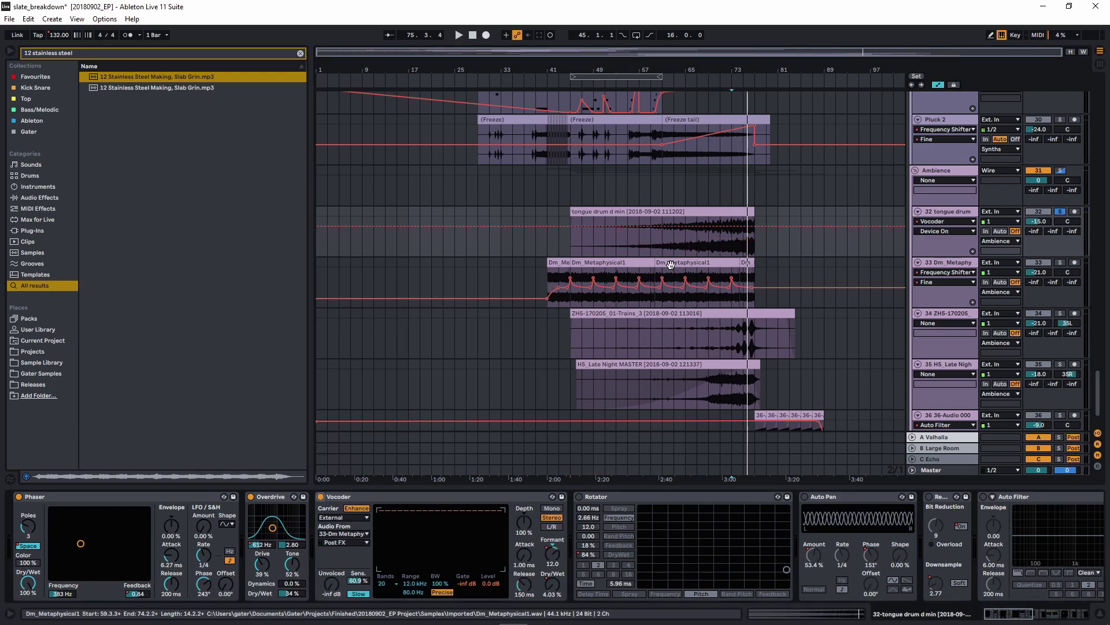
pyautogui.click(341, 519)
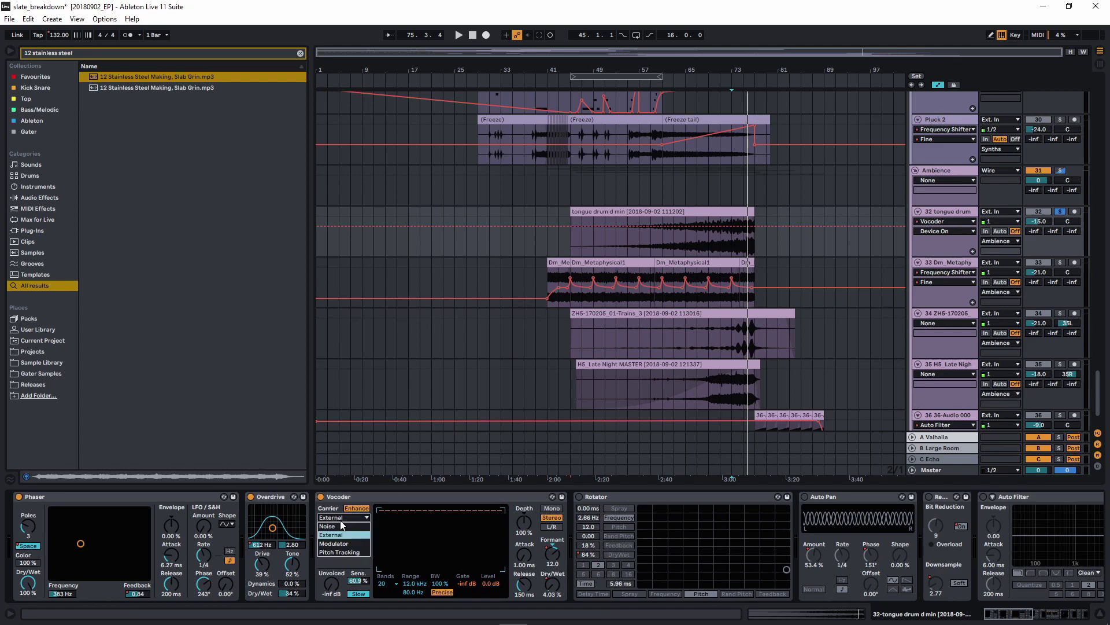
pyautogui.click(948, 266)
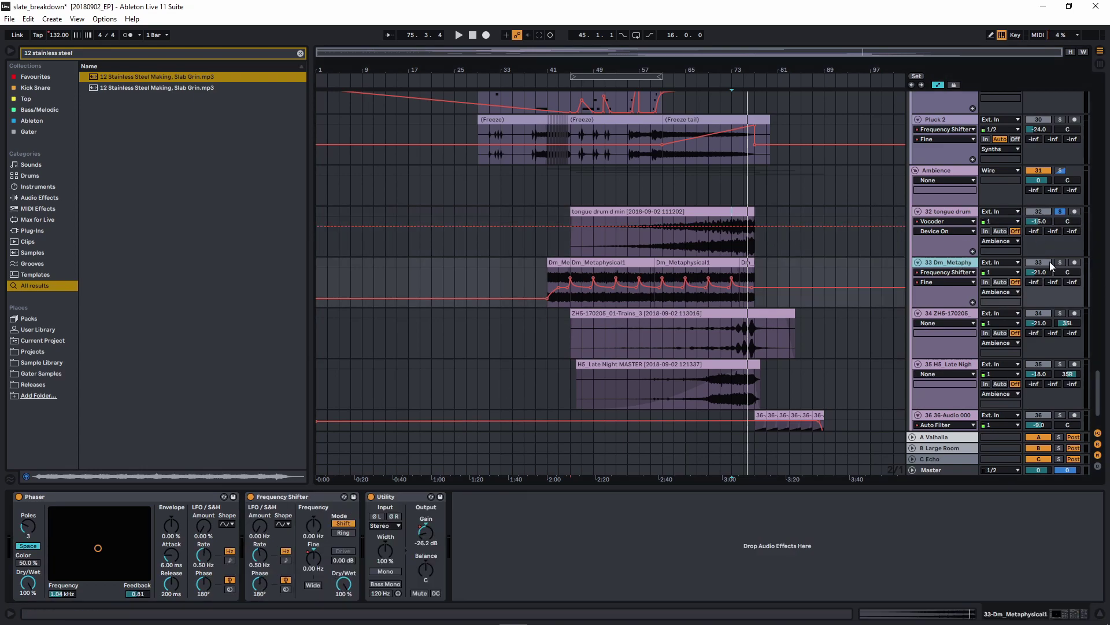
pyautogui.click(963, 216)
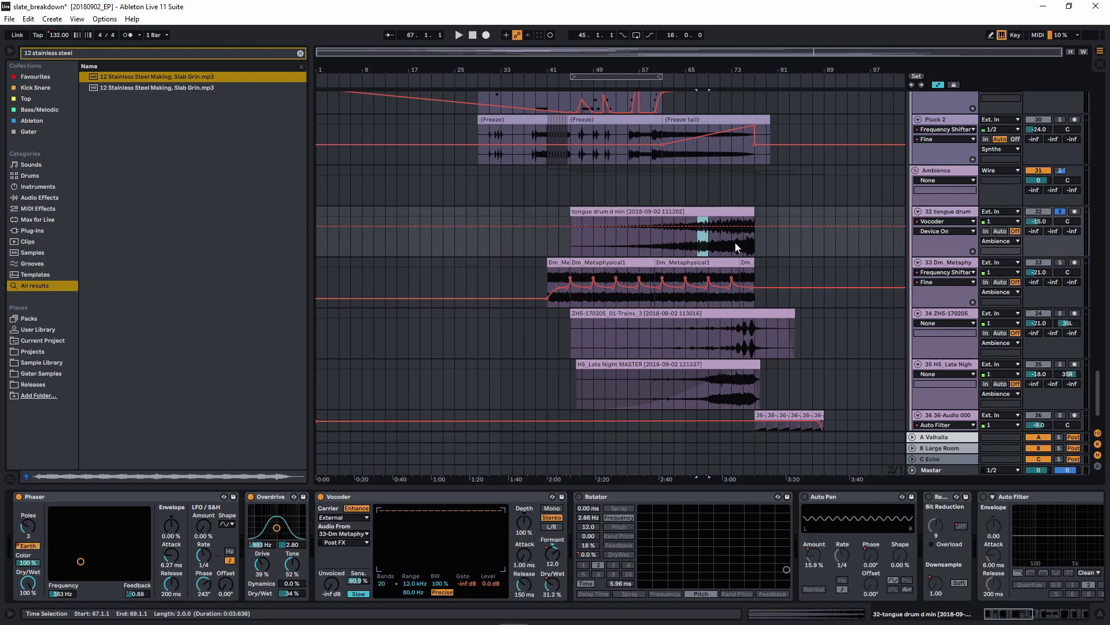
# Show the Vocoder Dry/Wet automation on 32 tongue drum and play the clip from 73.1.1 and from an earlier point
pyautogui.press('space')
pyautogui.click(552, 587)
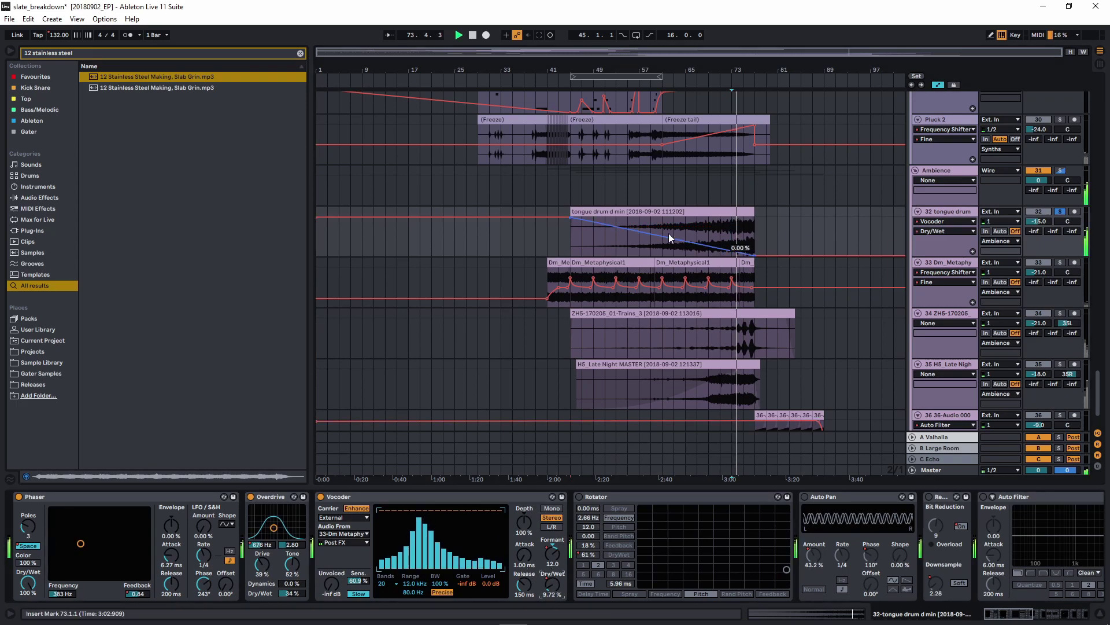
pyautogui.click(616, 243)
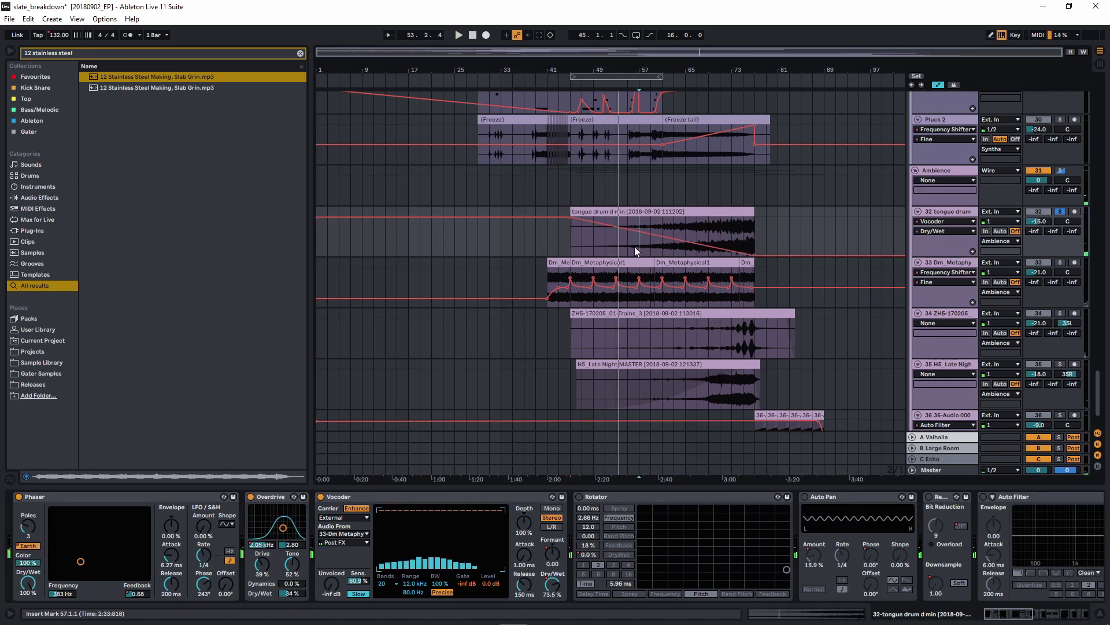
# Compare the tongue drum with the Vocoder off and on while playing from 57.1.1, 61.1.1 and 63.1.1, leaving it on
pyautogui.click(320, 497)
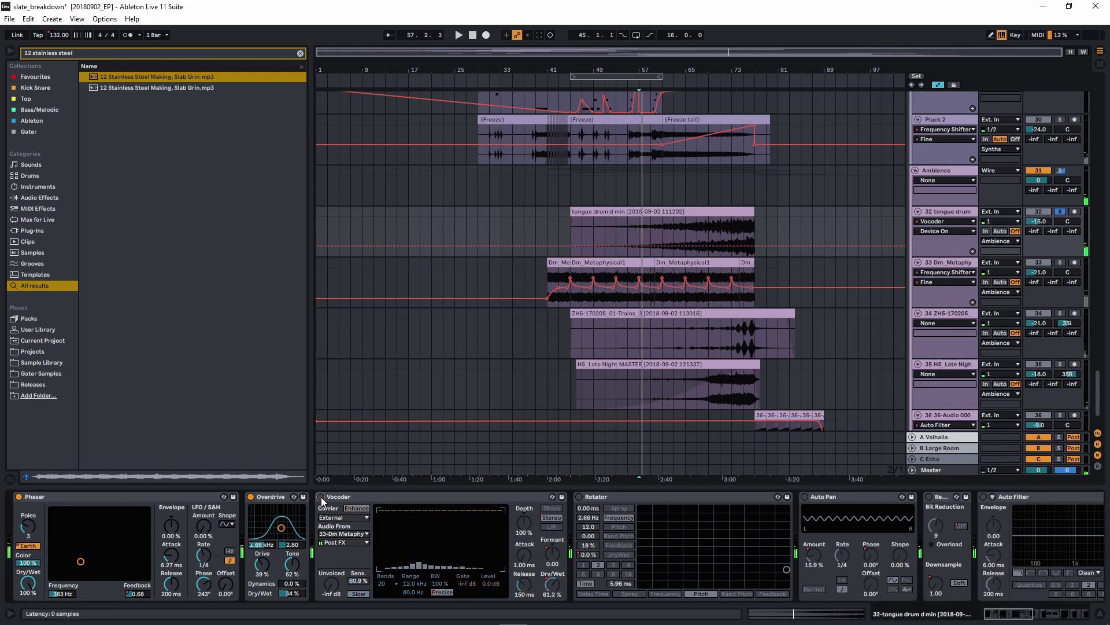
pyautogui.click(320, 497)
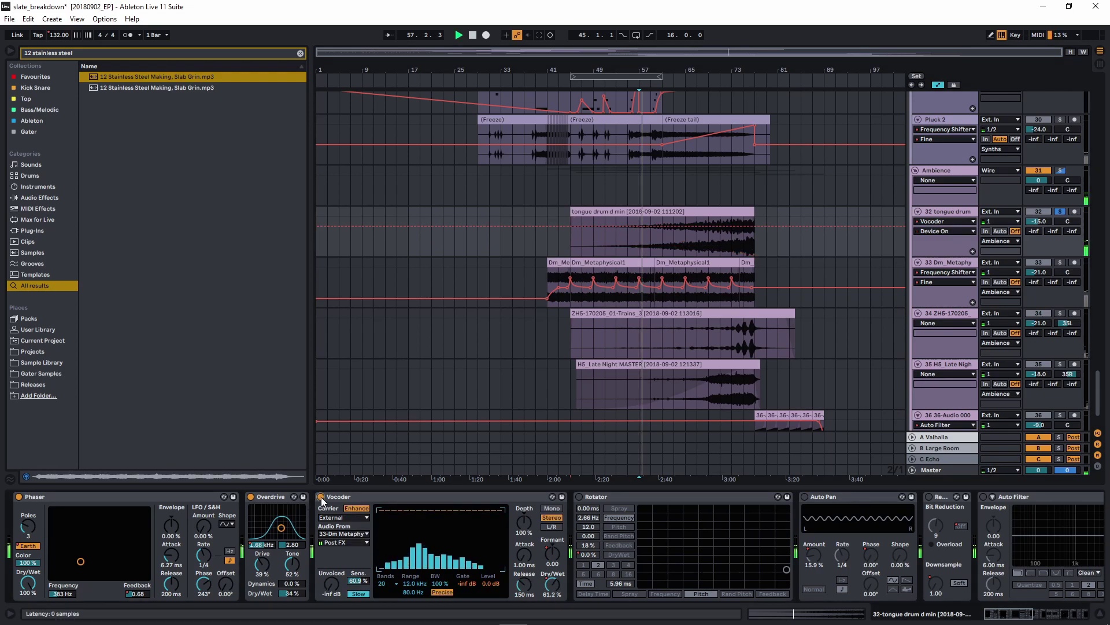
pyautogui.click(320, 497)
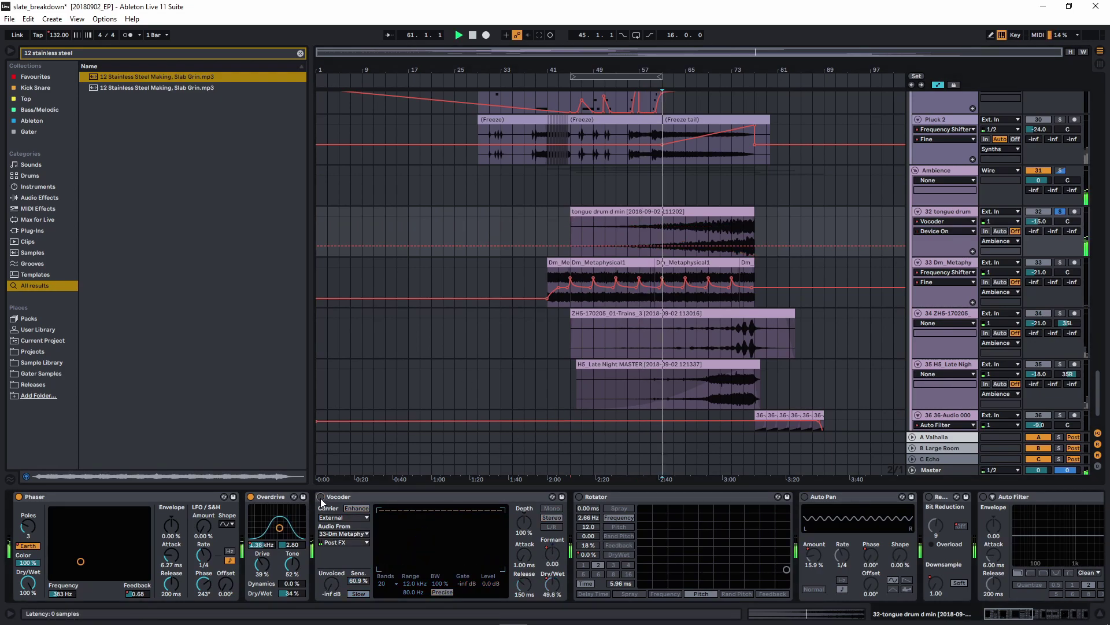
pyautogui.click(321, 497)
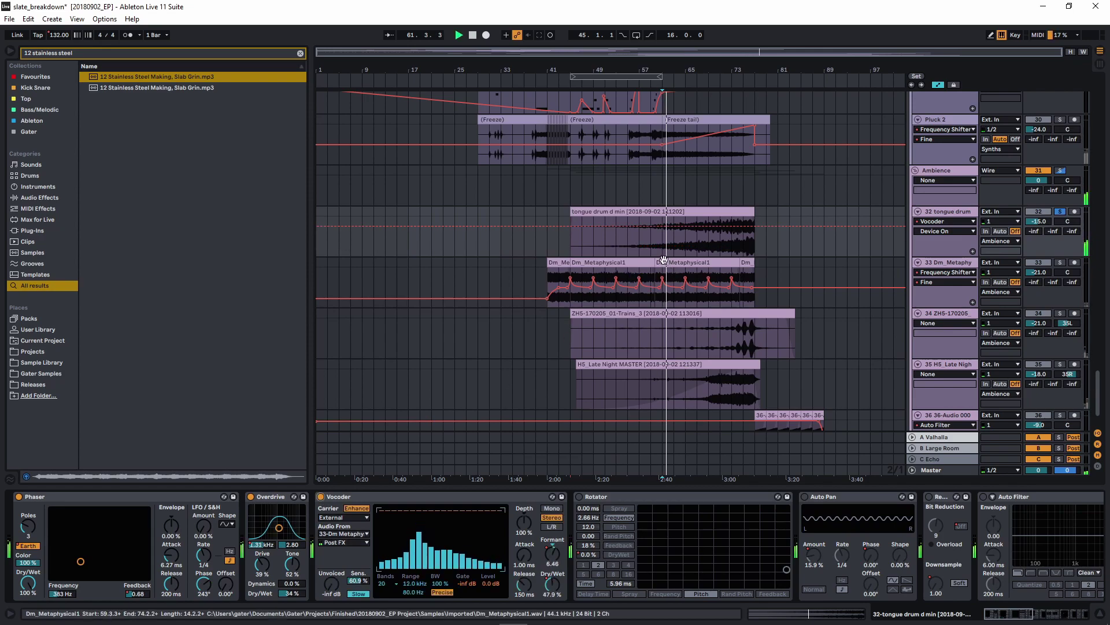
pyautogui.scroll(5, 664, 260)
pyautogui.scroll(-5, 664, 249)
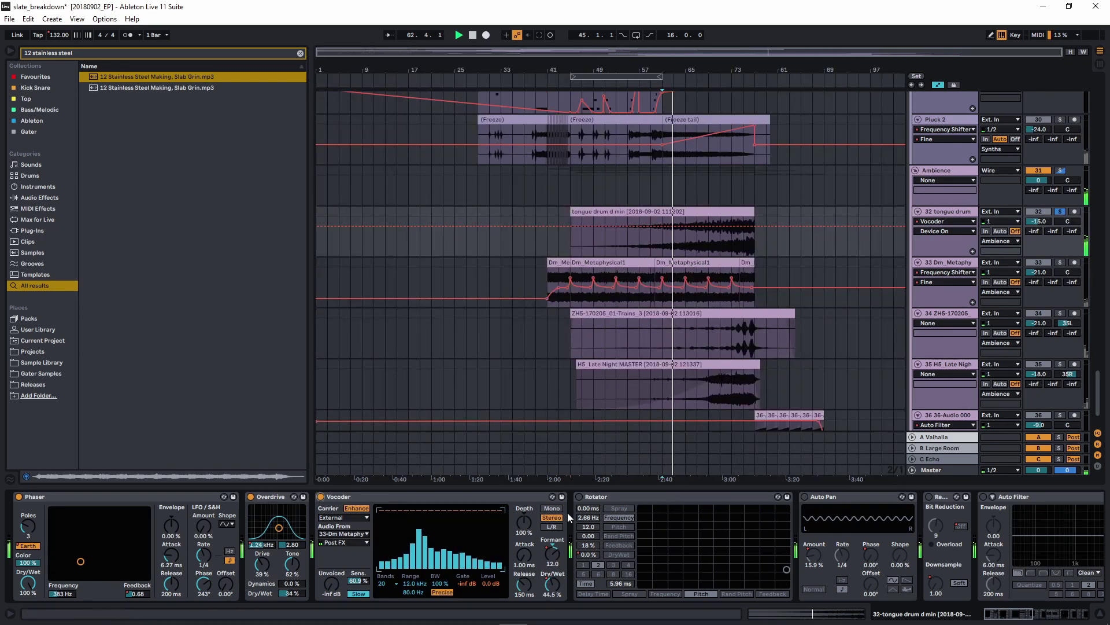
pyautogui.click(320, 496)
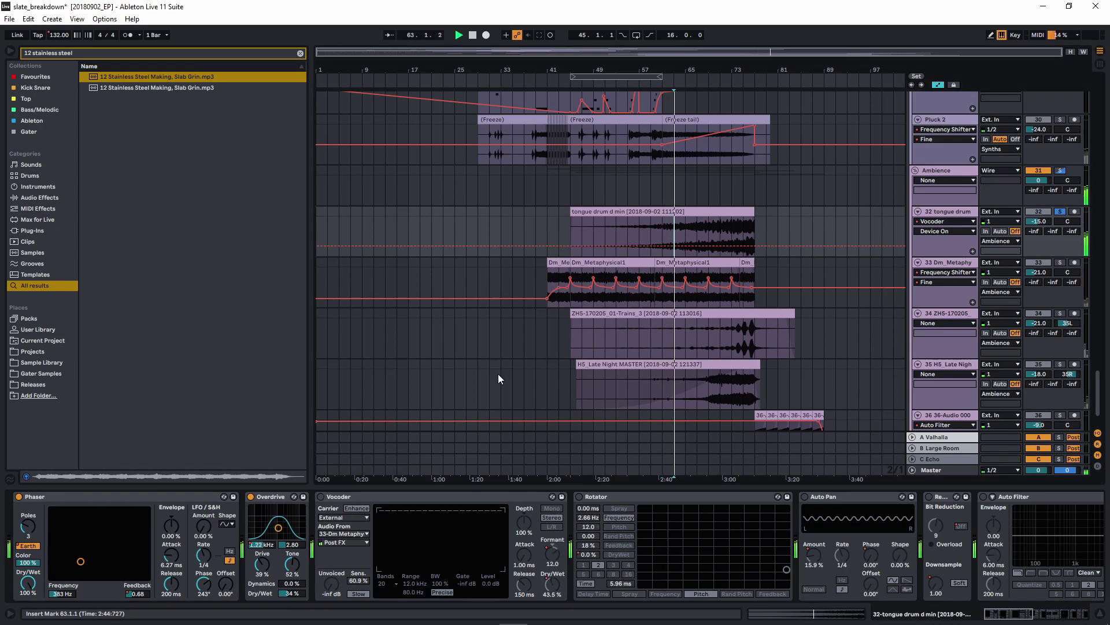
pyautogui.click(320, 497)
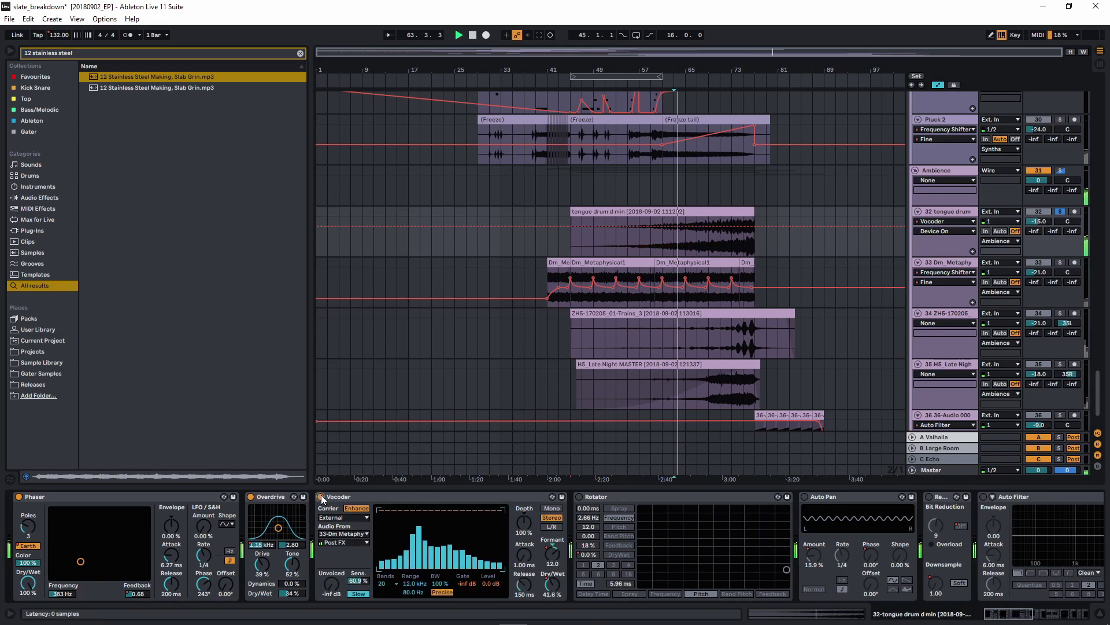
pyautogui.press('space')
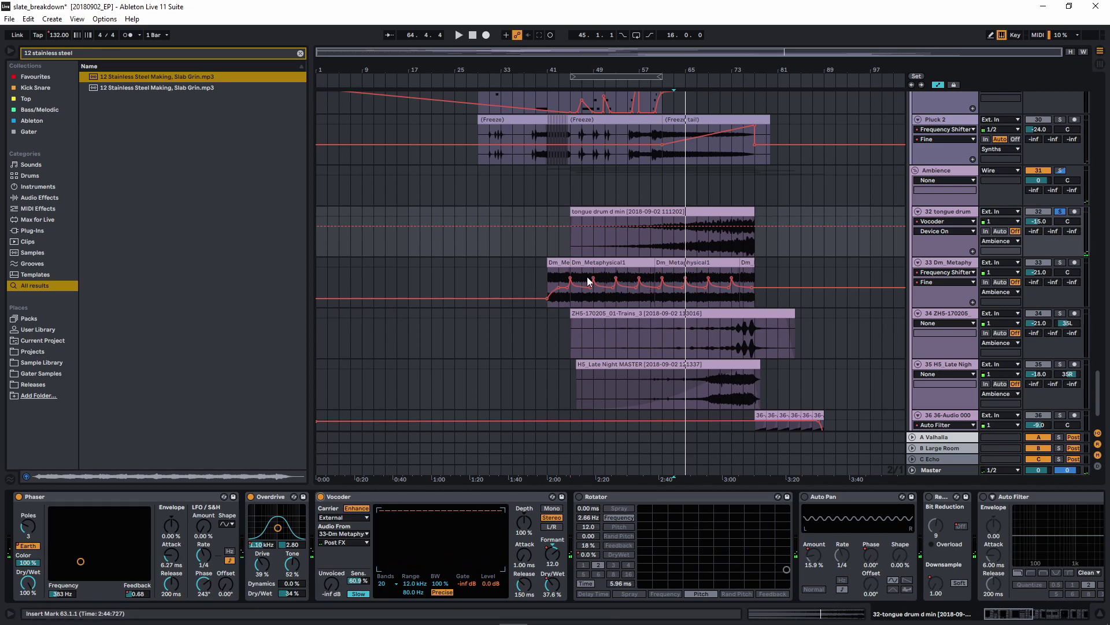
# Turn the Rotator back on, show its DryWet automation and play the tongue drum clip from 71.1.1
pyautogui.click(579, 496)
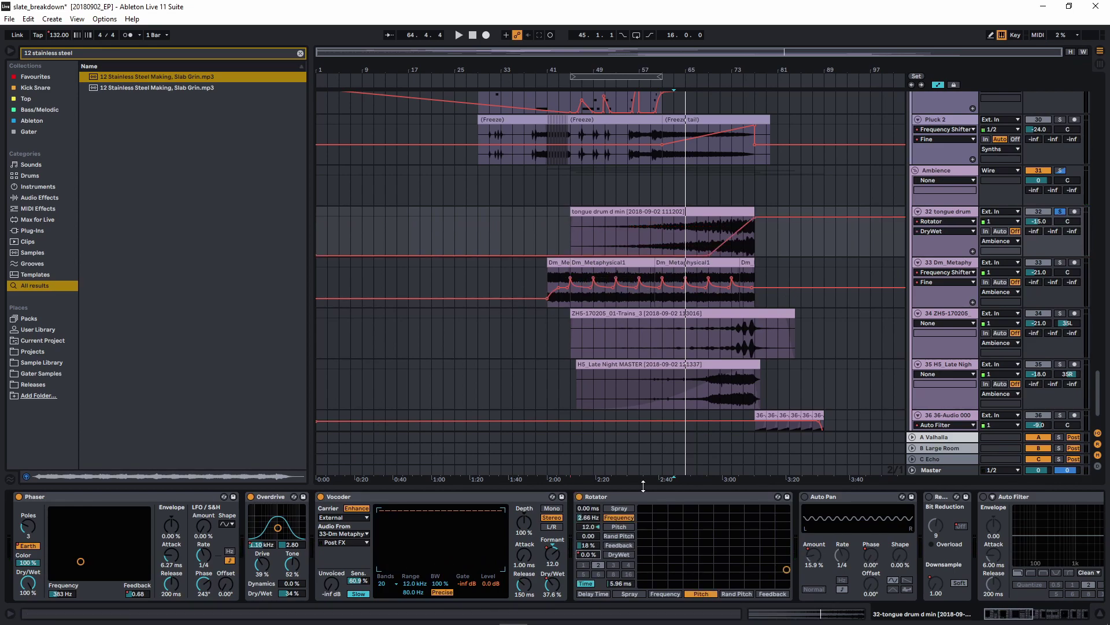
pyautogui.click(589, 527)
pyautogui.click(589, 517)
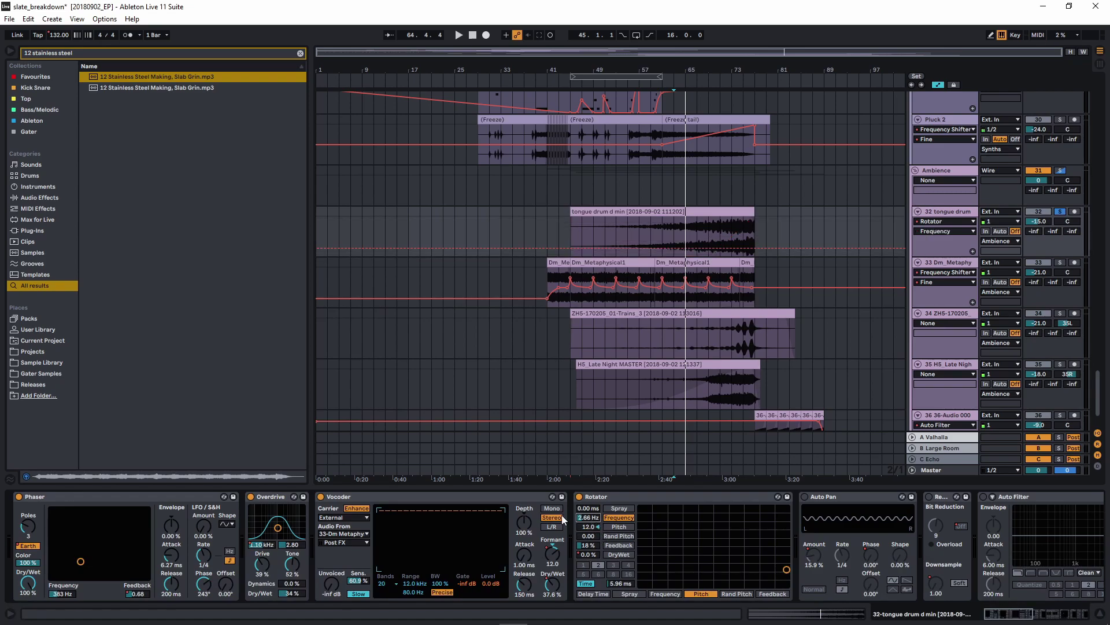
pyautogui.click(719, 233)
pyautogui.press('space')
pyautogui.click(588, 555)
pyautogui.scroll(5, 747, 250)
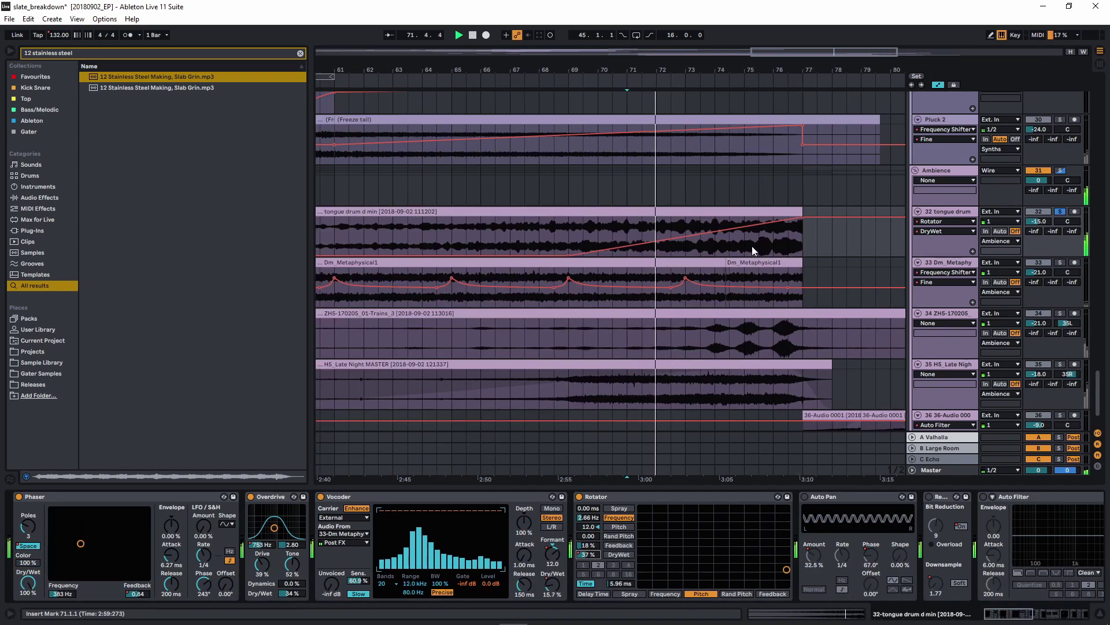
# Turn the Auto Pan back on and play the last bars of the tongue drum clip
pyautogui.click(804, 496)
pyautogui.click(803, 496)
pyautogui.click(733, 250)
pyautogui.press('space')
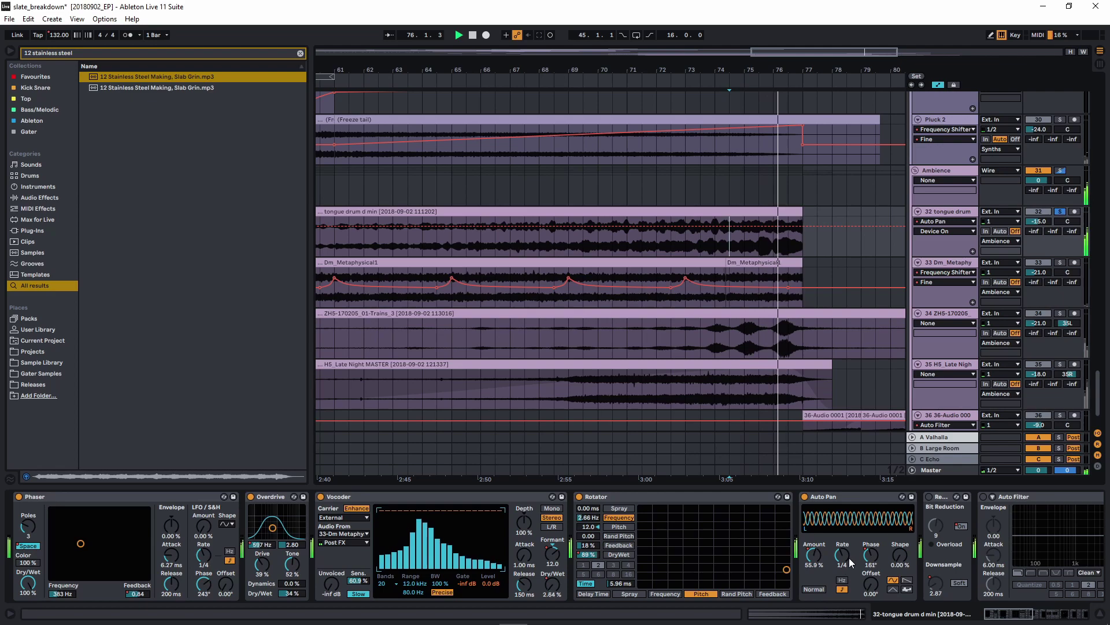
# Show the Auto Pan Amount automation on 32 tongue drum and select its rise from 69.1.1 to 79.1.1
pyautogui.click(815, 559)
pyautogui.press('w')
pyautogui.moveTo(768, 232); pyautogui.dragTo(711, 233)
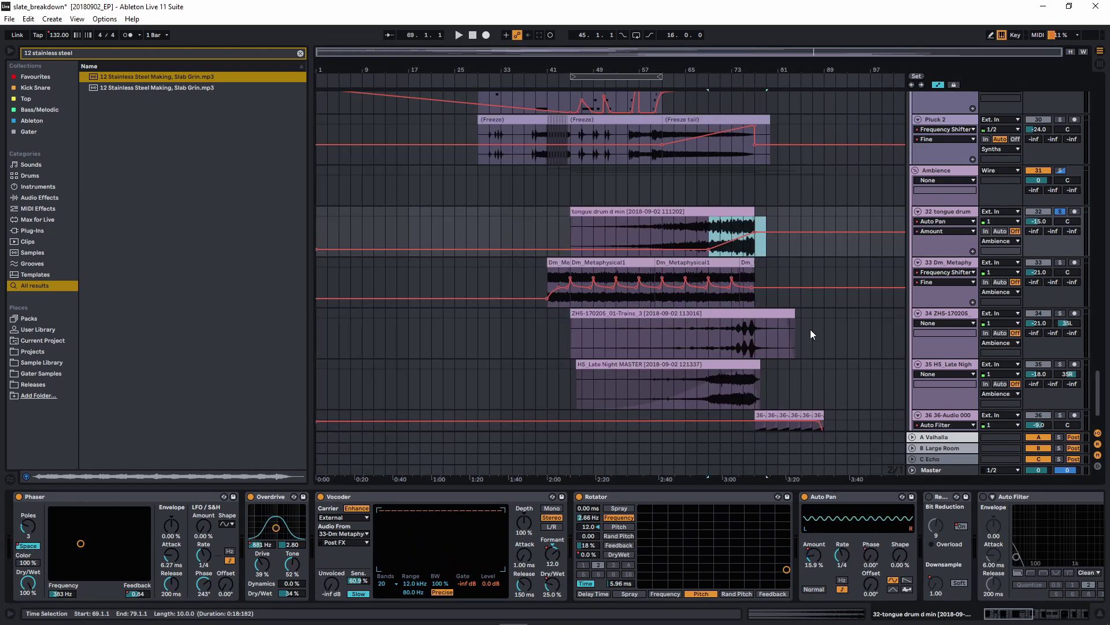
# Turn Redux back on, play from 71.1.1 and show its Sample Soft automation
pyautogui.hscroll(3, 732, 549)
pyautogui.click(768, 497)
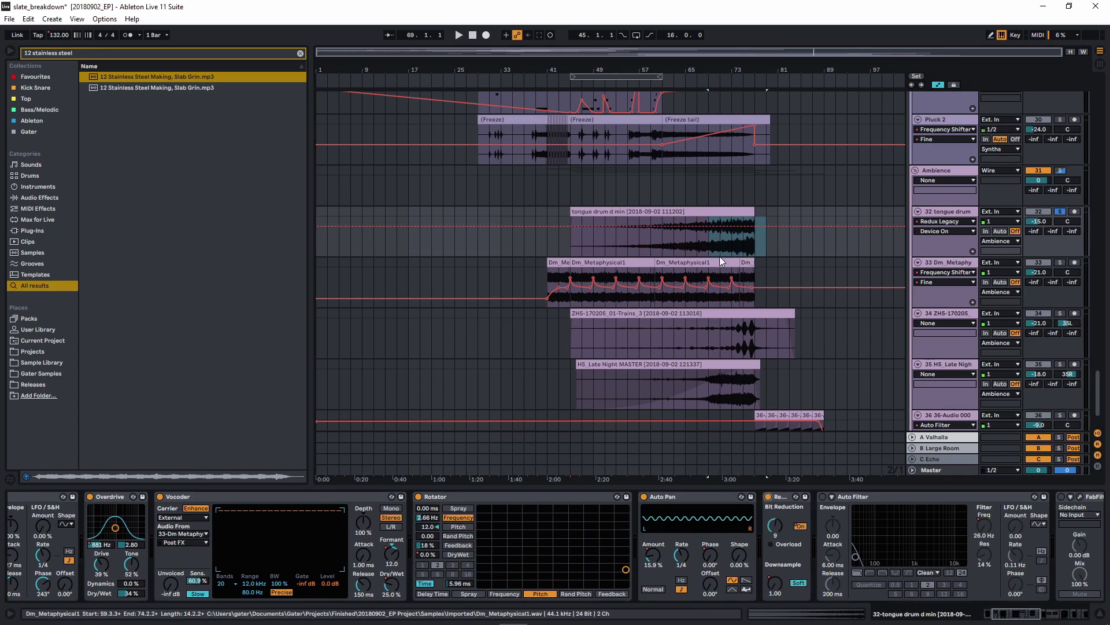
pyautogui.click(722, 236)
pyautogui.press('space')
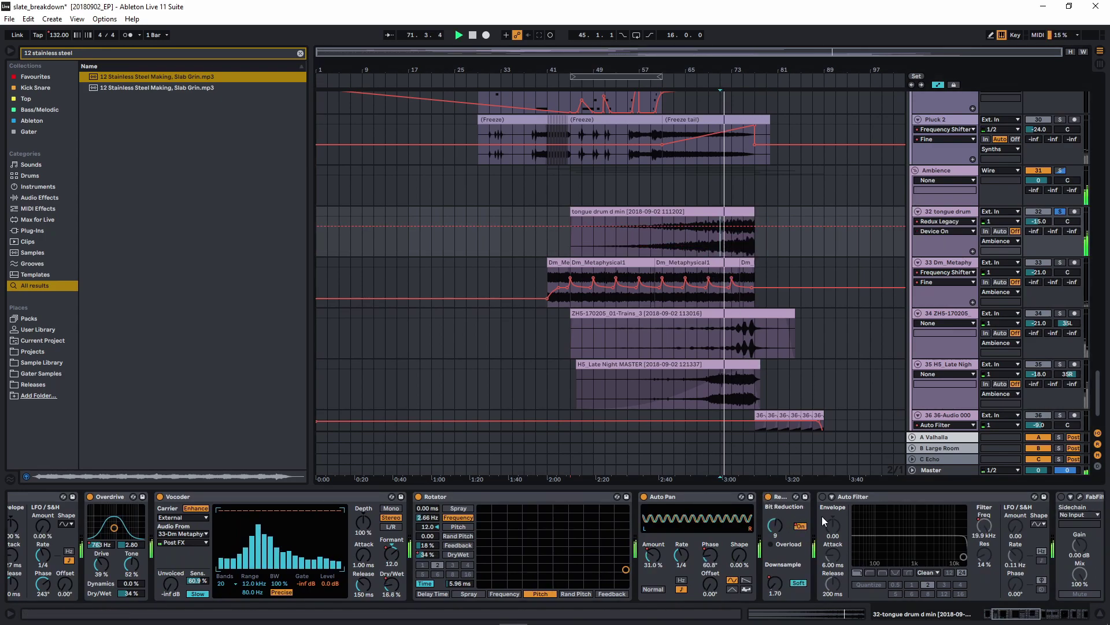
pyautogui.moveTo(775, 586); pyautogui.dragTo(775, 579)
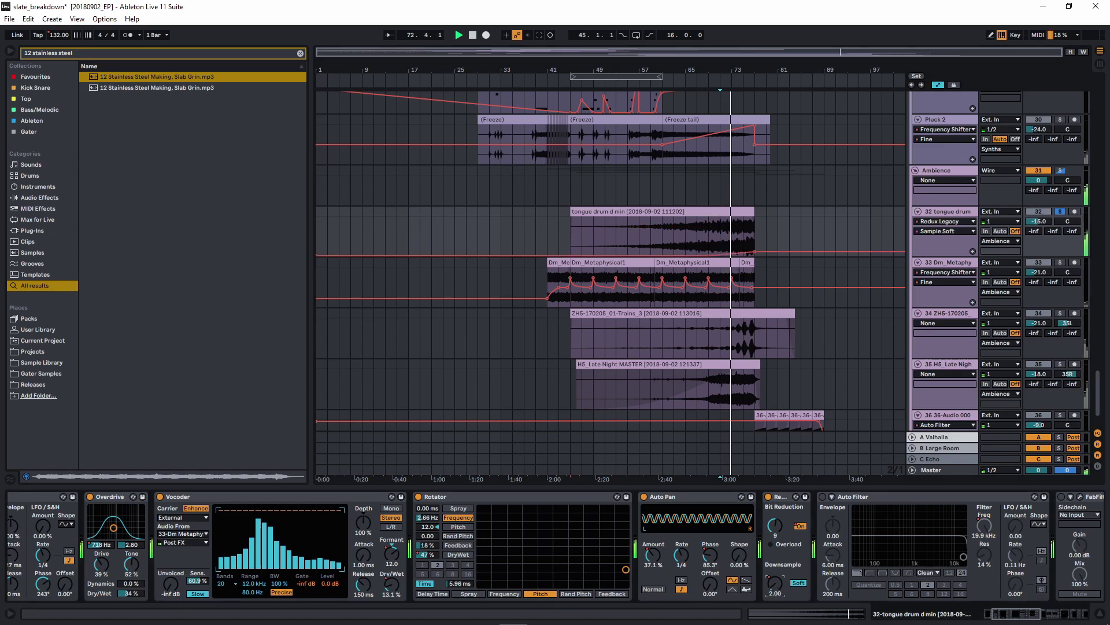
pyautogui.scroll(5, 753, 255)
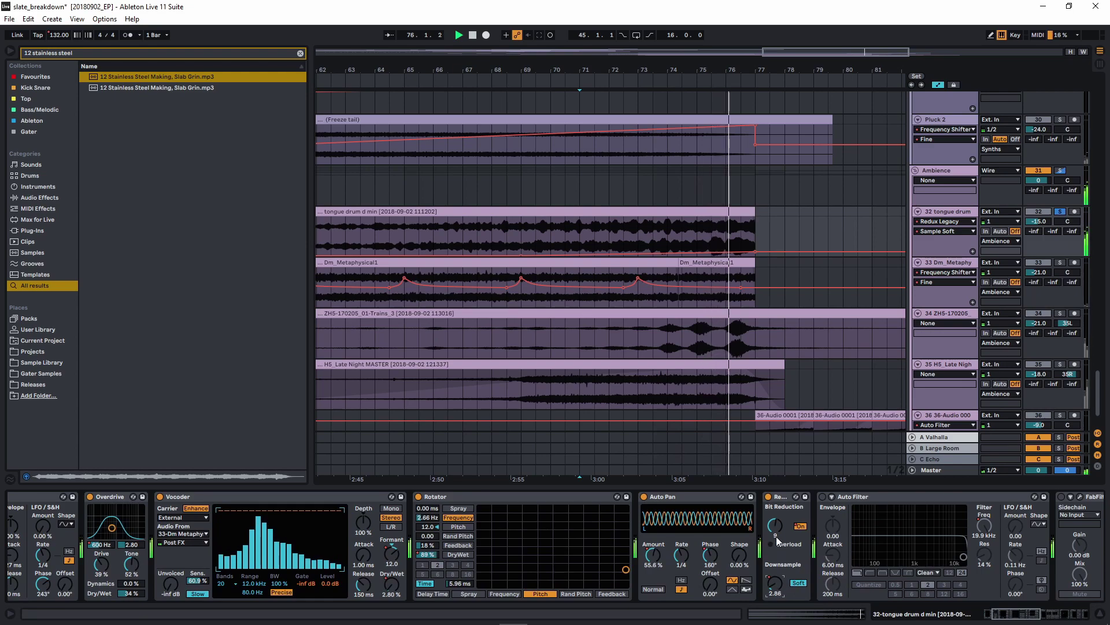
pyautogui.press('-')
pyautogui.press('-')
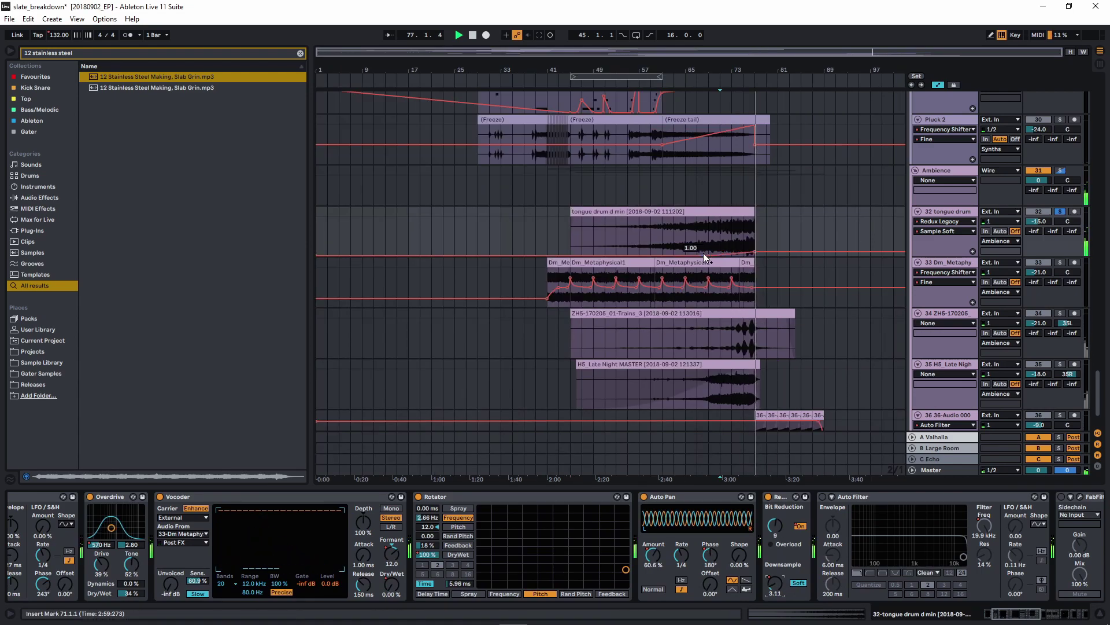
# Turn the Auto Filter back on, show its Frequency automation and select the dip from 66.3.1 to 71.1.1
pyautogui.click(826, 495)
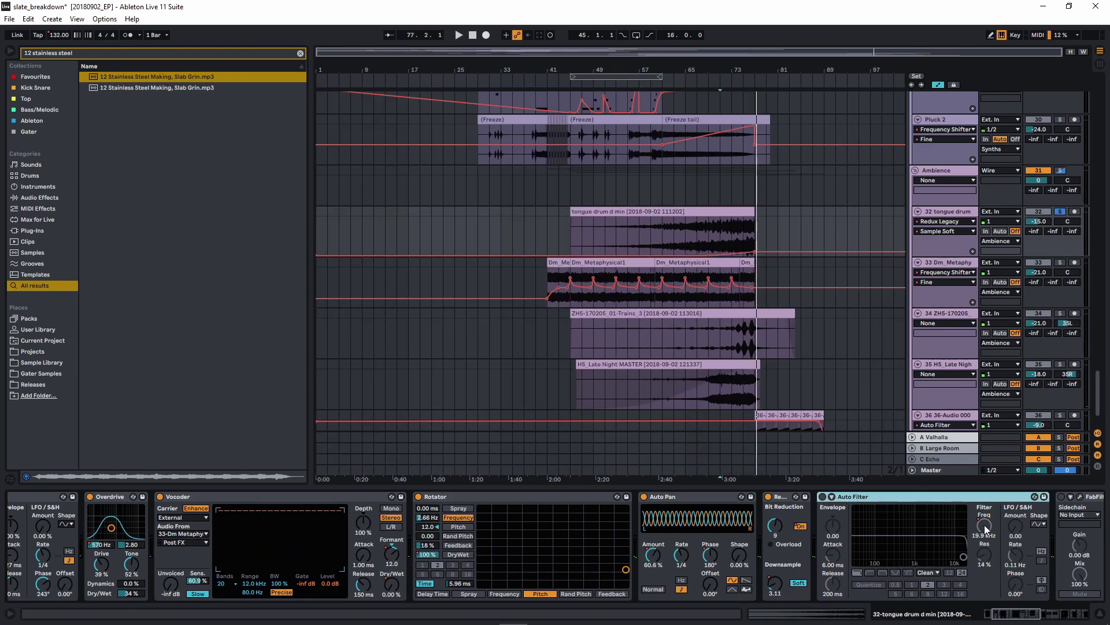
pyautogui.click(984, 526)
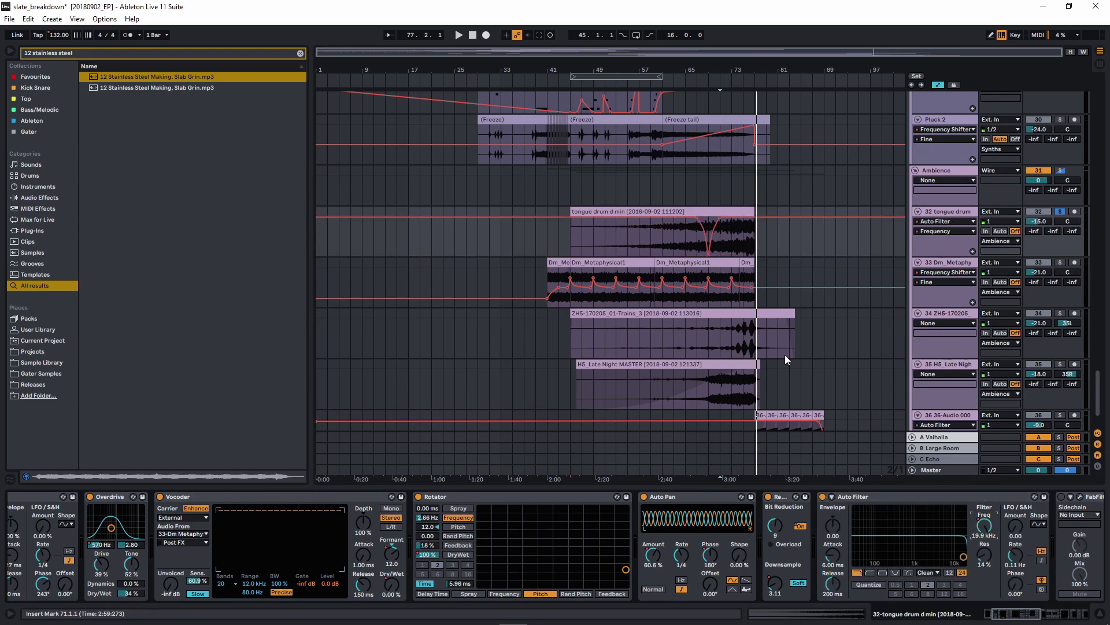
pyautogui.scroll(4, 698, 248)
pyautogui.moveTo(683, 241); pyautogui.dragTo(813, 243)
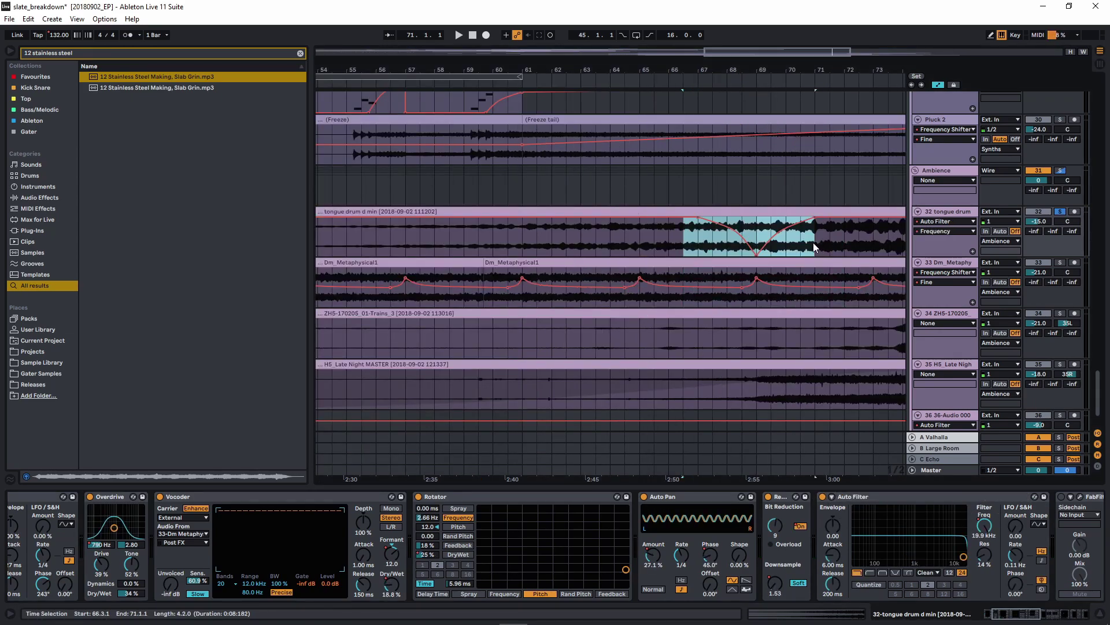
# Play the Auto Filter Frequency dip from 66.3.1 and again from 68.1.1 while watching the filter move
pyautogui.click(685, 241)
pyautogui.press('space')
pyautogui.click(728, 249)
pyautogui.moveTo(934, 508); pyautogui.dragTo(556, 525)
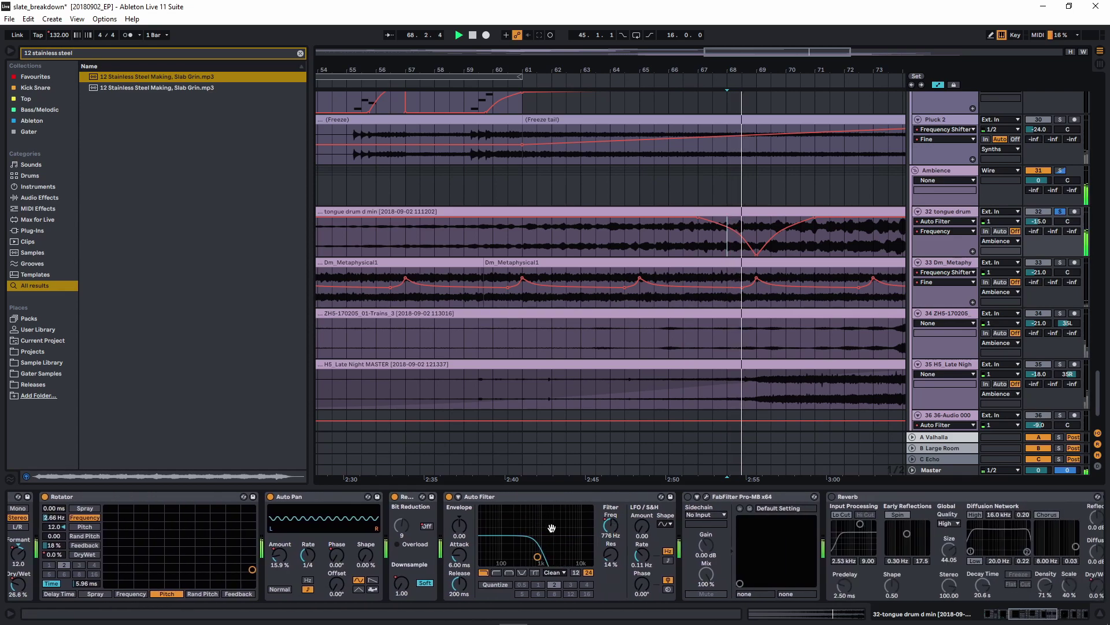
# Turn on FabFilter Pro-MB on 32 tongue drum, inspect both of its bands and close its window
pyautogui.click(705, 497)
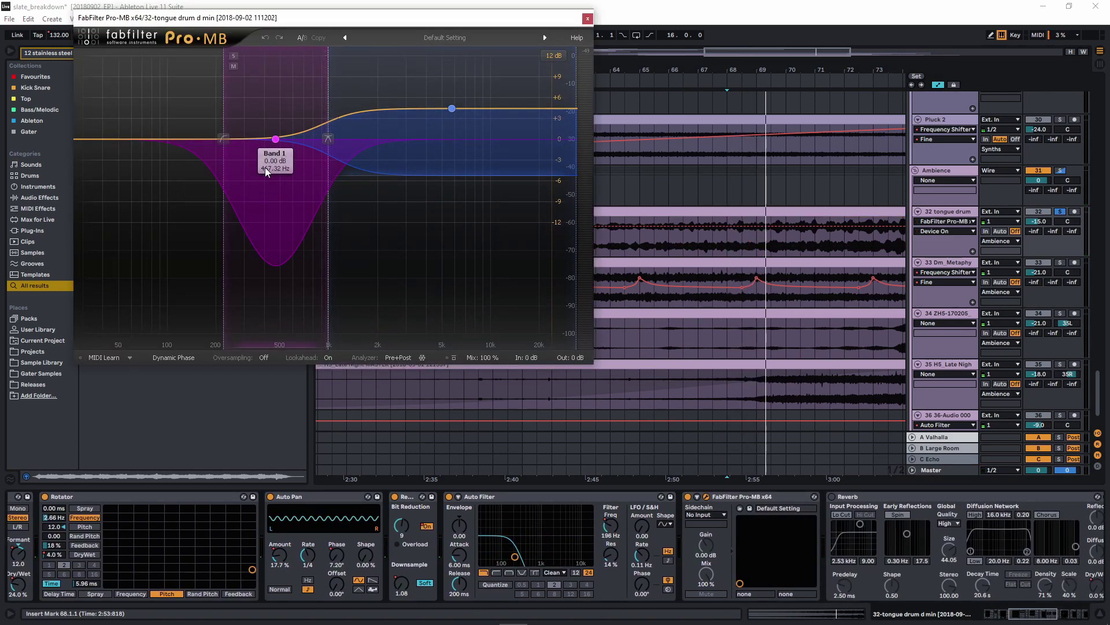
pyautogui.click(453, 107)
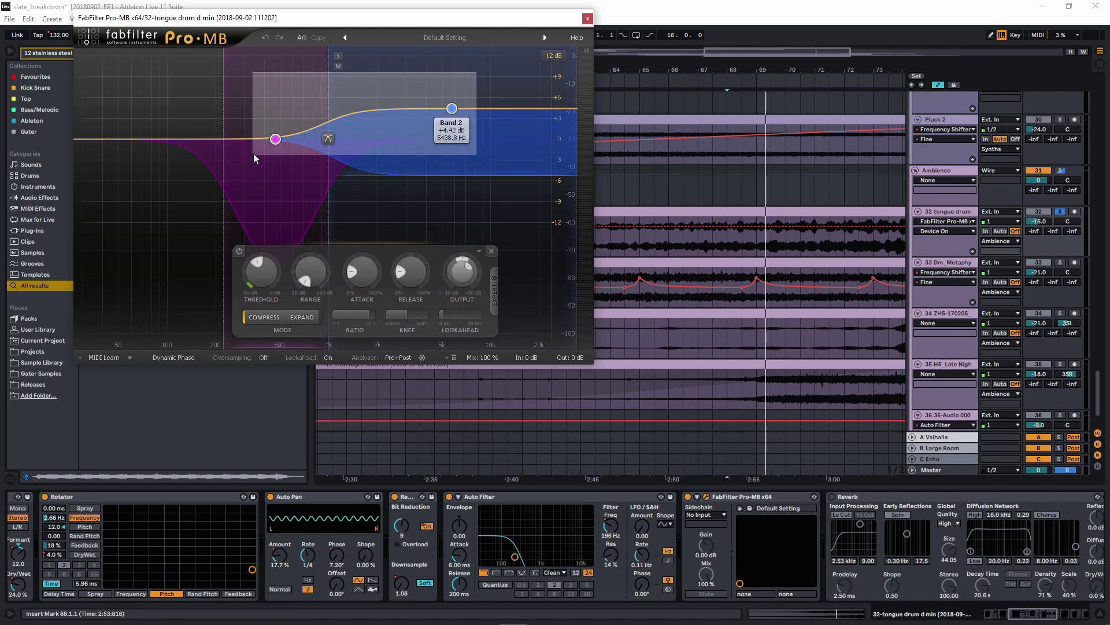
pyautogui.click(275, 140)
pyautogui.click(588, 19)
# Turn the Reverb back on, show its Dry/Wet automation and play the tongue drum from 73.1.1
pyautogui.click(832, 497)
pyautogui.scroll(-4, 623, 538)
pyautogui.click(845, 585)
pyautogui.scroll(-5, 619, 254)
pyautogui.press('space')
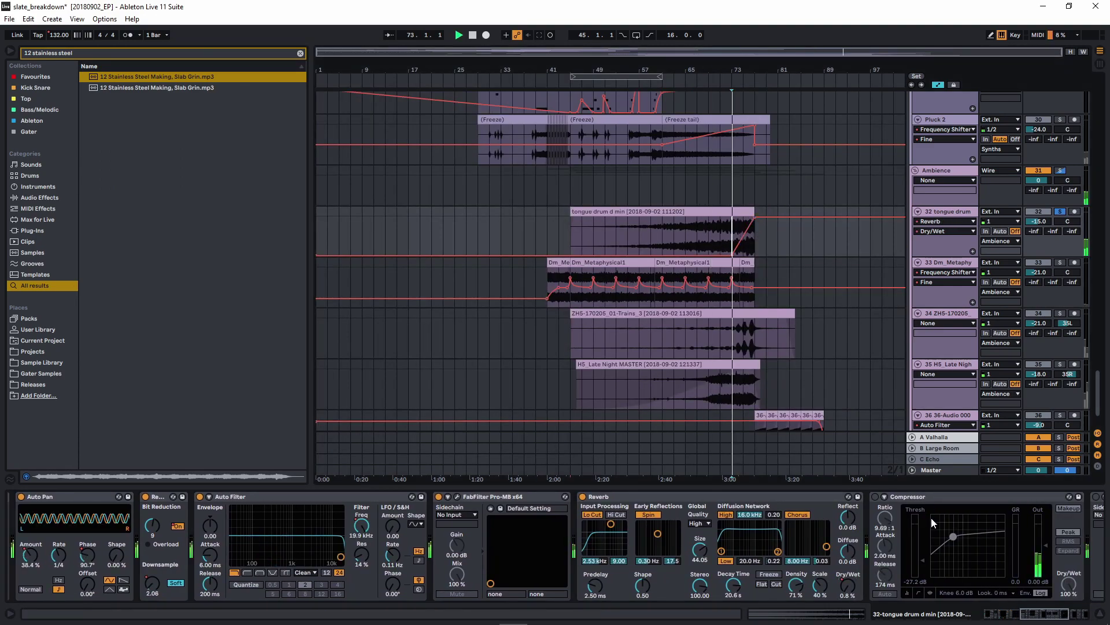
# Turn the tongue drum's Compressor back on and check its levels during playback
pyautogui.click(873, 498)
pyautogui.click(876, 497)
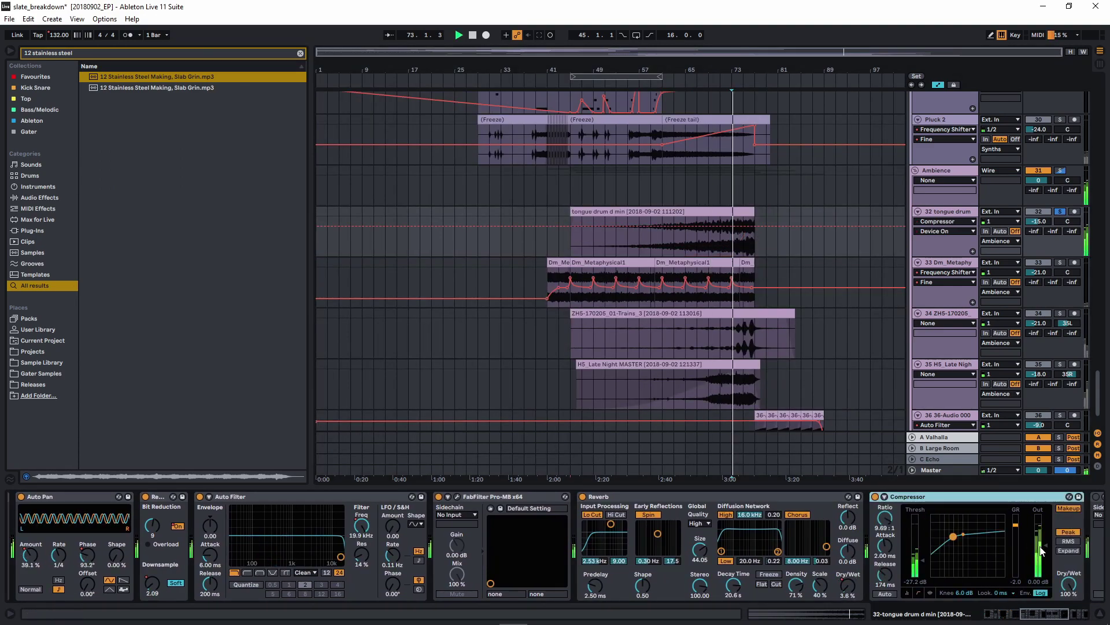
pyautogui.scroll(-6, 1052, 564)
pyautogui.scroll(-1, 669, 568)
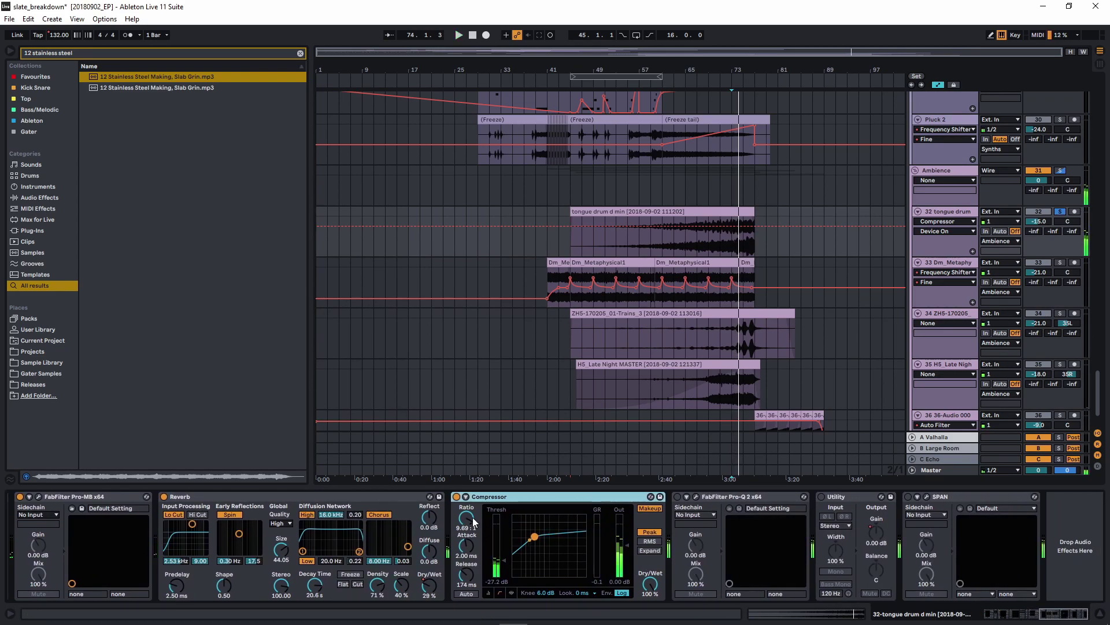
# Turn on FabFilter Pro-Q 2, inspect its high-frequency cut and close its window
pyautogui.click(696, 496)
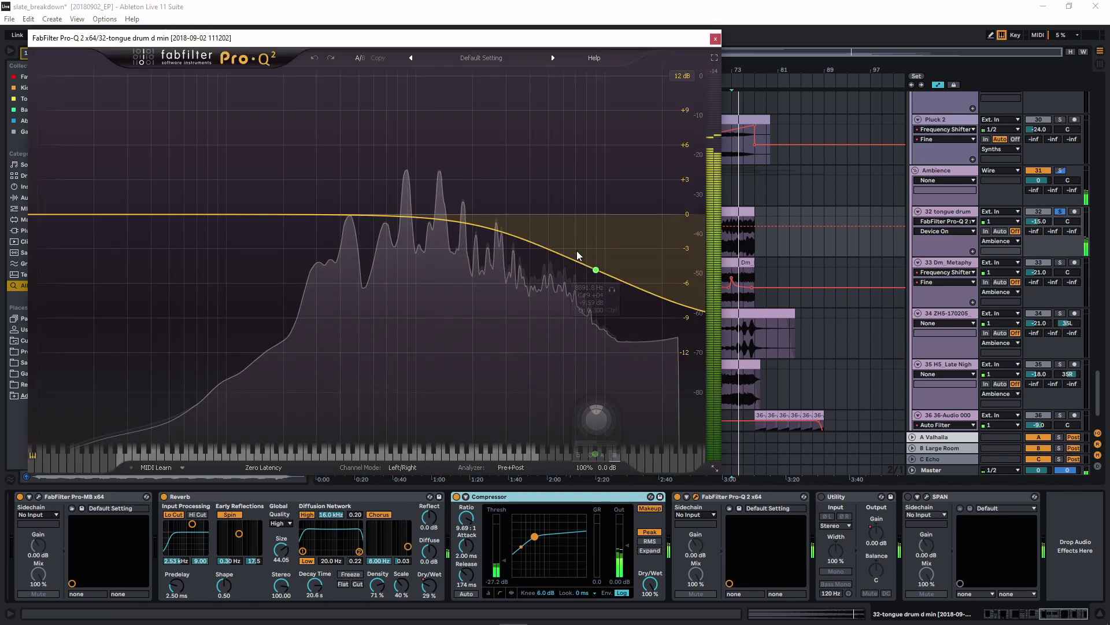
pyautogui.click(596, 270)
pyautogui.click(715, 39)
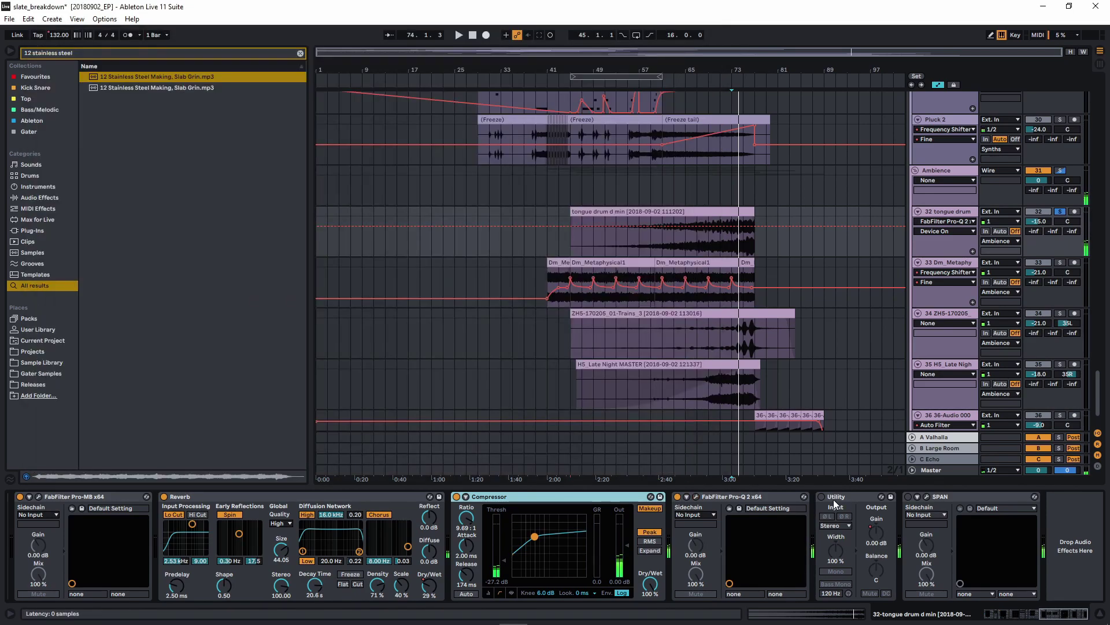
# Turn the Utility back on, show its Gain automation and select the short dip around bar 68
pyautogui.click(821, 496)
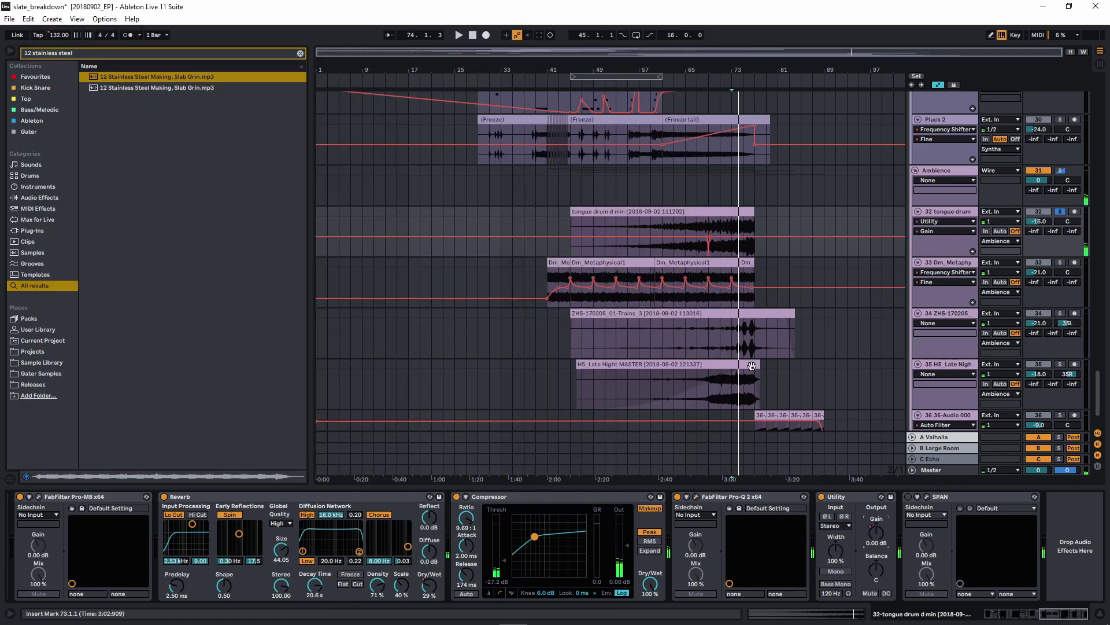
pyautogui.scroll(5, 714, 238)
pyautogui.click(712, 230)
# Turn SPAN back on and hide the automation in the arrangement
pyautogui.click(907, 496)
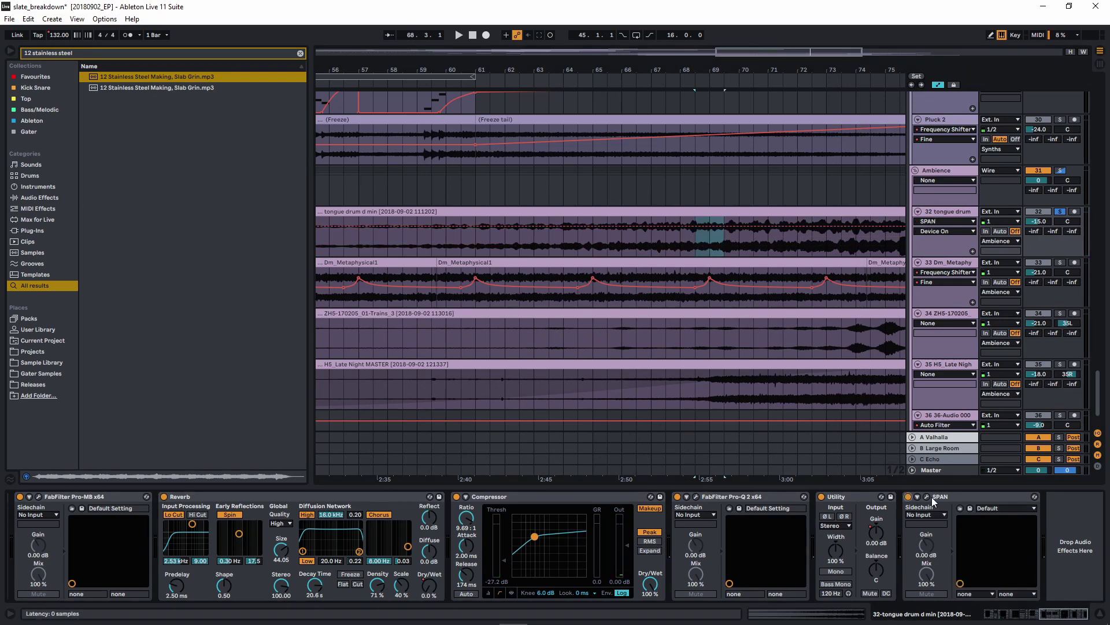
pyautogui.scroll(-5, 668, 239)
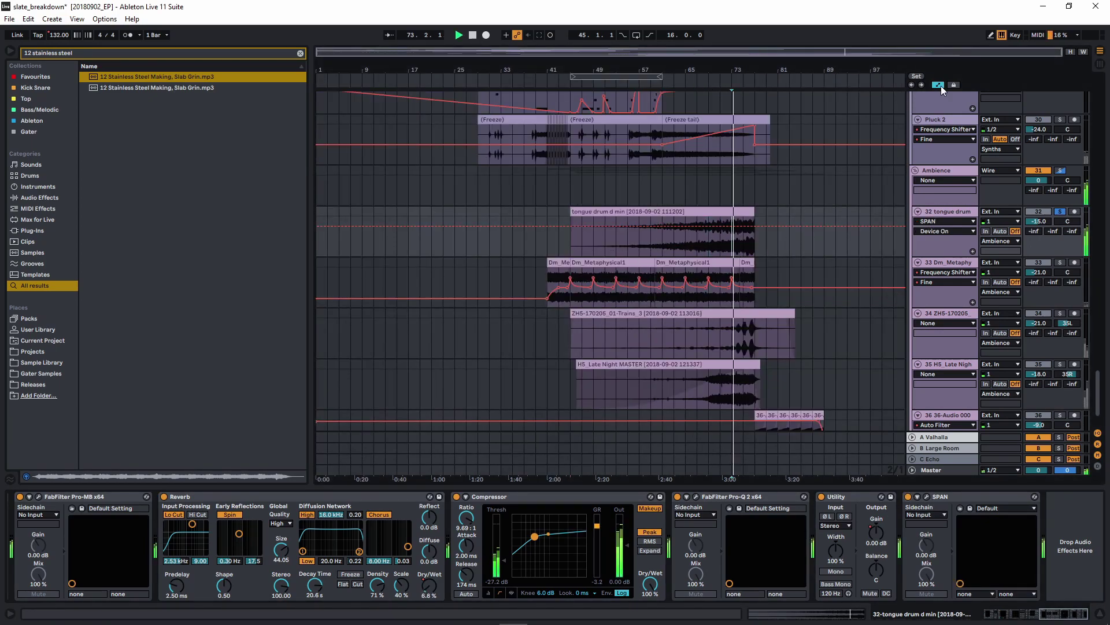
pyautogui.click(938, 85)
# Solo 33 Dm_Metaphysical and play it from 41.1.1, showing its Utility Gain automation and continuing from 47.1.1
pyautogui.click(554, 279)
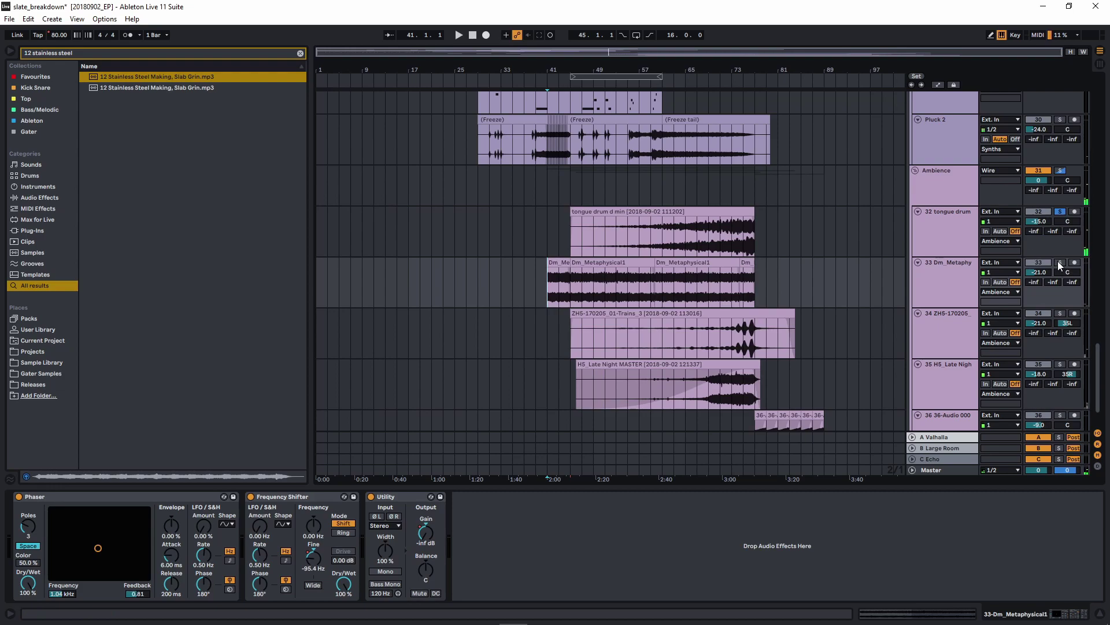
pyautogui.press('space')
pyautogui.click(714, 285)
pyautogui.press('space')
pyautogui.press('space')
pyautogui.click(577, 279)
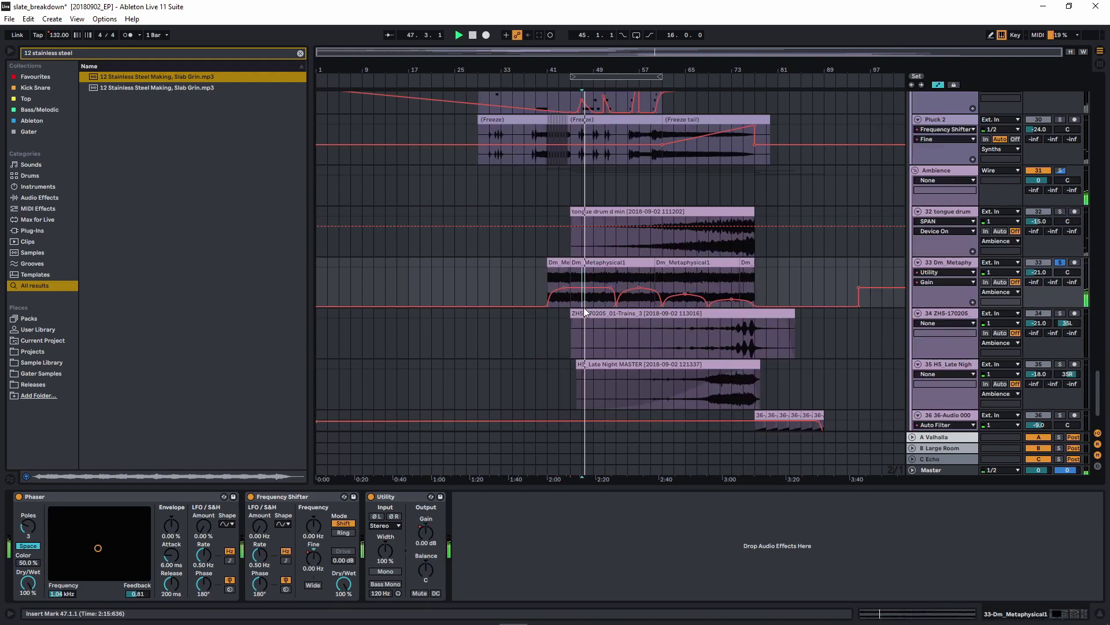
# Show the Frequency Shifter Fine automation on 33 Dm_Metaphysical and play its peaks from 48.3.1
pyautogui.scroll(5, 602, 305)
pyautogui.click(317, 556)
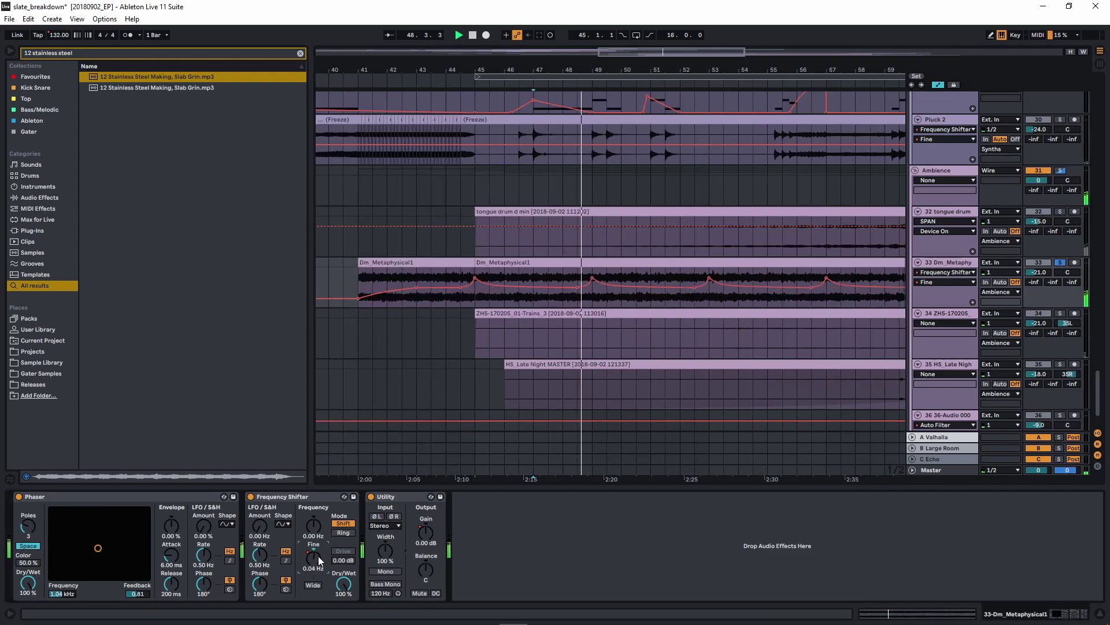
pyautogui.click(580, 297)
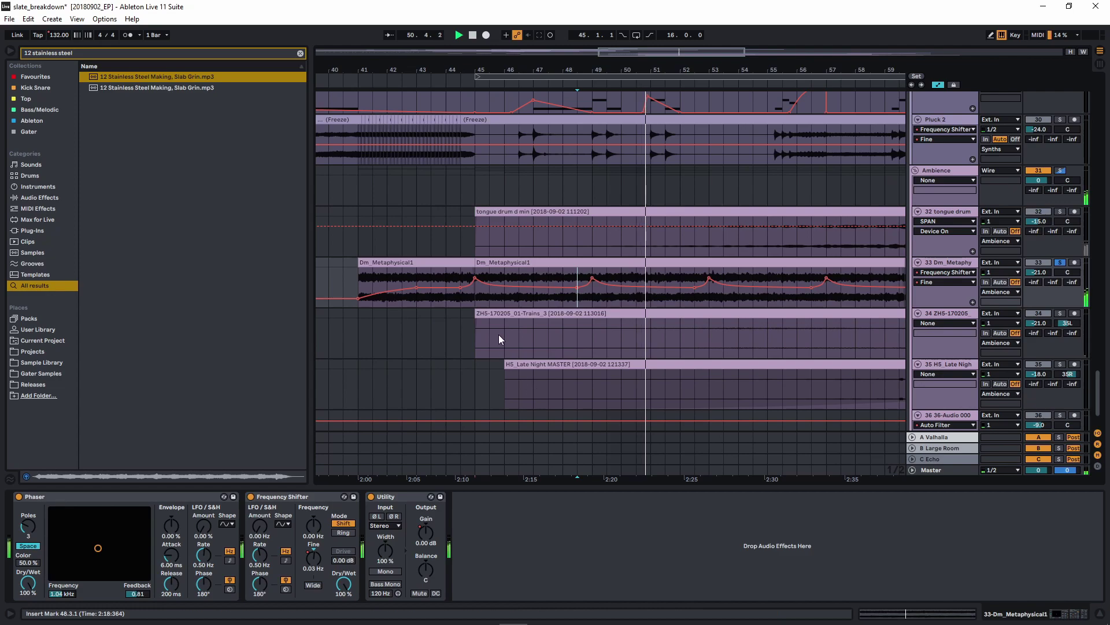
pyautogui.press('space')
# Reveal the Dm_Metaphysical1 clip's source sample in the browser and play the track from shortly after bar 45
pyautogui.rightClick(504, 265)
pyautogui.click(547, 385)
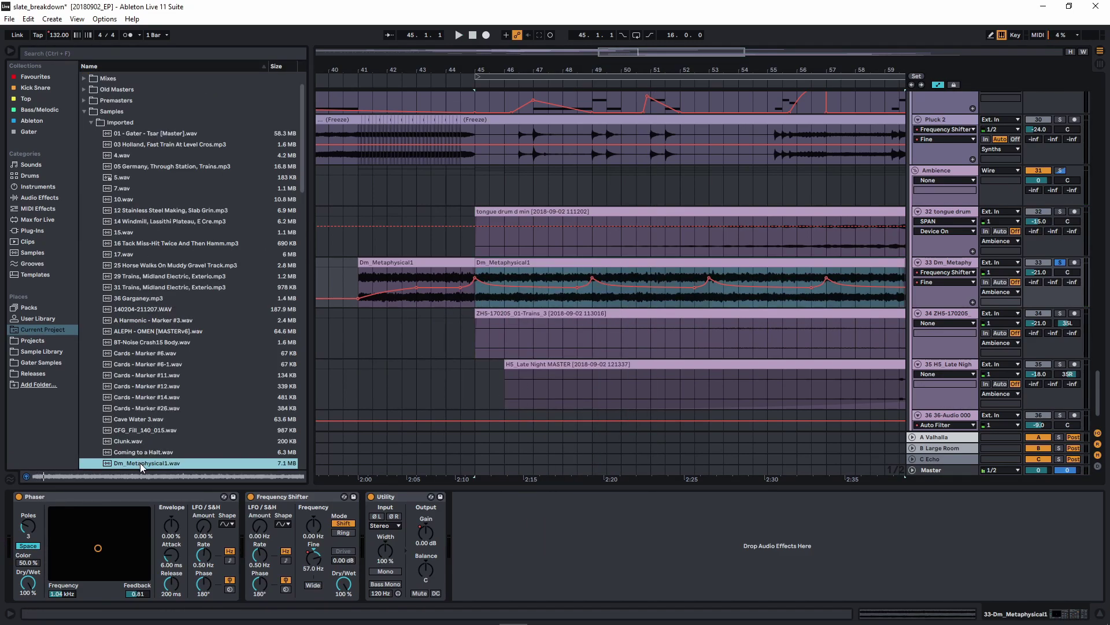
pyautogui.click(483, 312)
pyautogui.click(494, 298)
pyautogui.press('space')
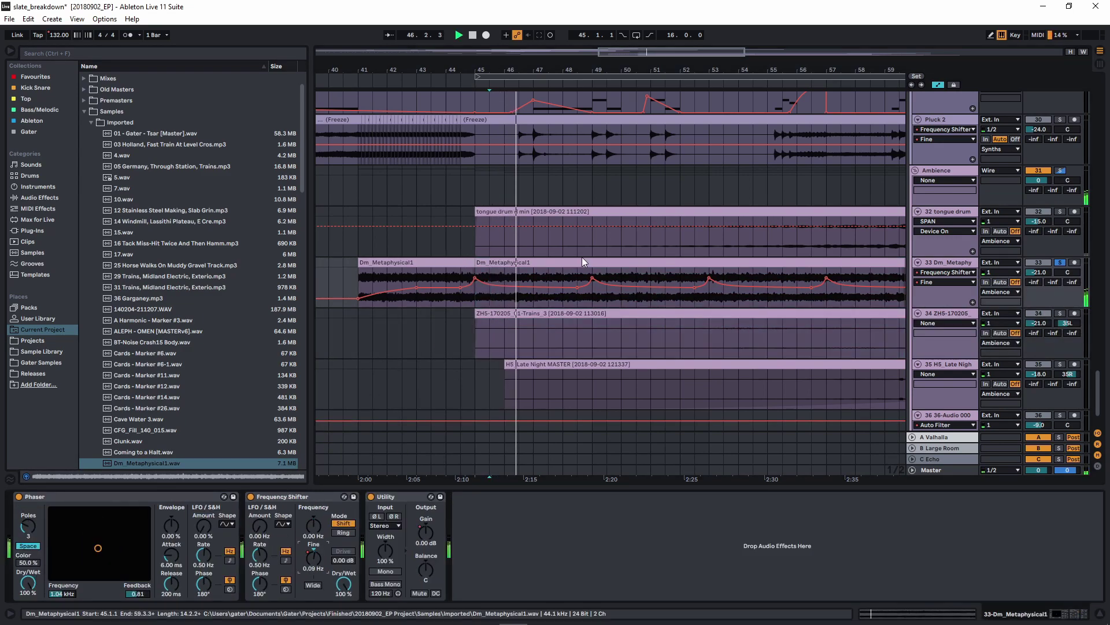
# Play 33 Dm_Metaphysical from 48.3.1 and show its Utility Gain automation across the whole arrangement
pyautogui.click(578, 294)
pyautogui.press('space')
pyautogui.click(430, 533)
pyautogui.hotkey('shift', 'w')
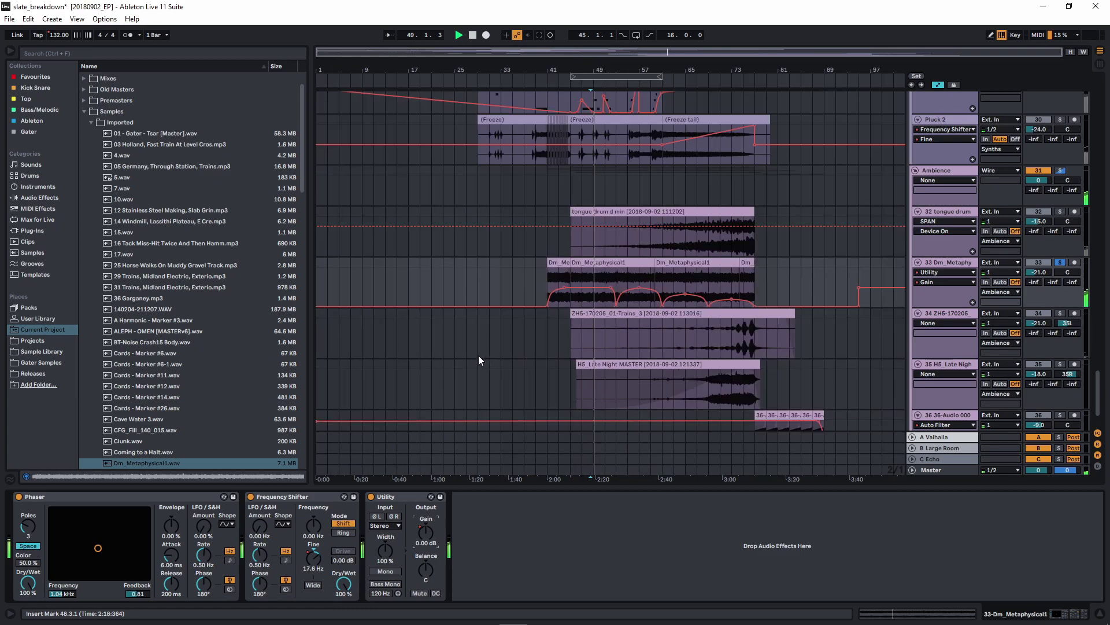
# Play through the Utility Gain automation curves on 33 Dm_Metaphysical from 52.1.1, 57.1.1 and 73.1.1
pyautogui.scroll(5, 614, 280)
pyautogui.click(616, 271)
pyautogui.press('space')
pyautogui.press('space')
pyautogui.click(633, 270)
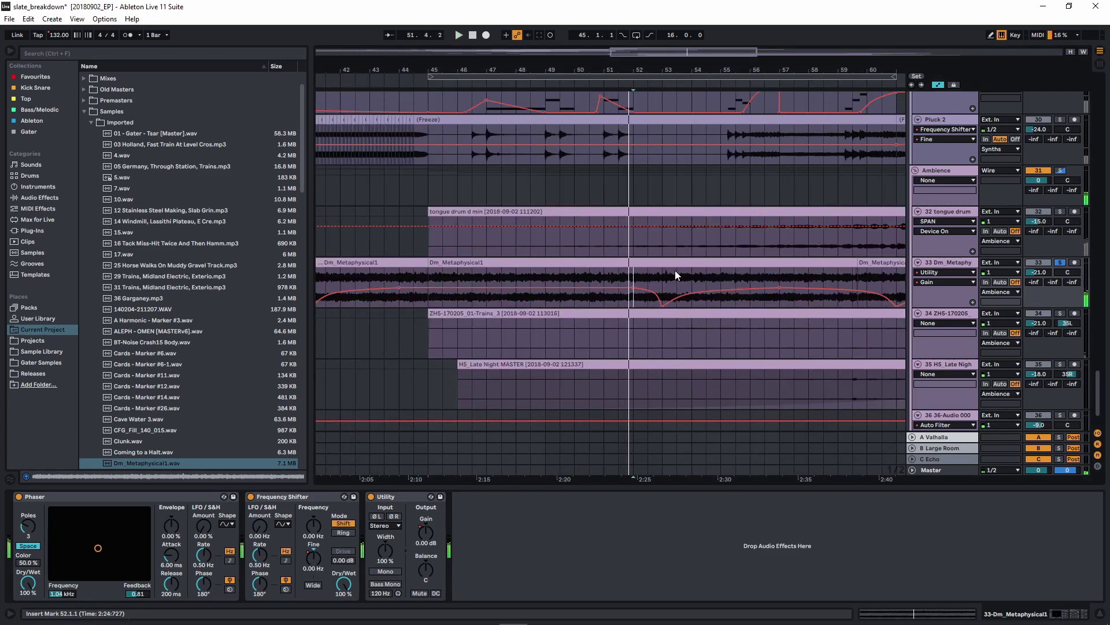
pyautogui.click(775, 275)
pyautogui.press('-')
pyautogui.press('-')
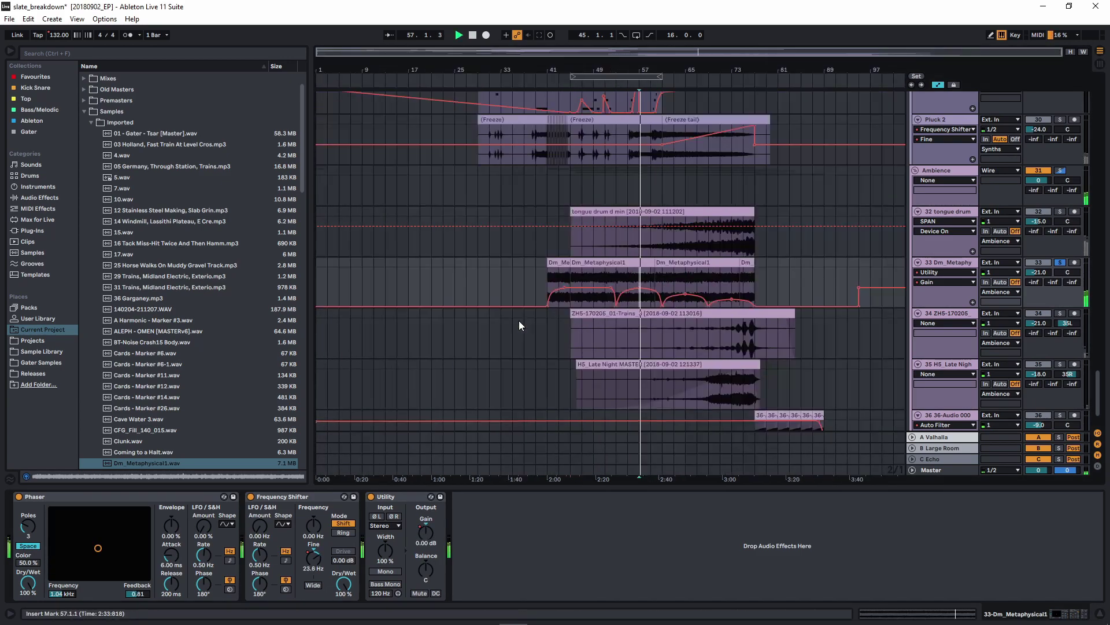
pyautogui.click(732, 283)
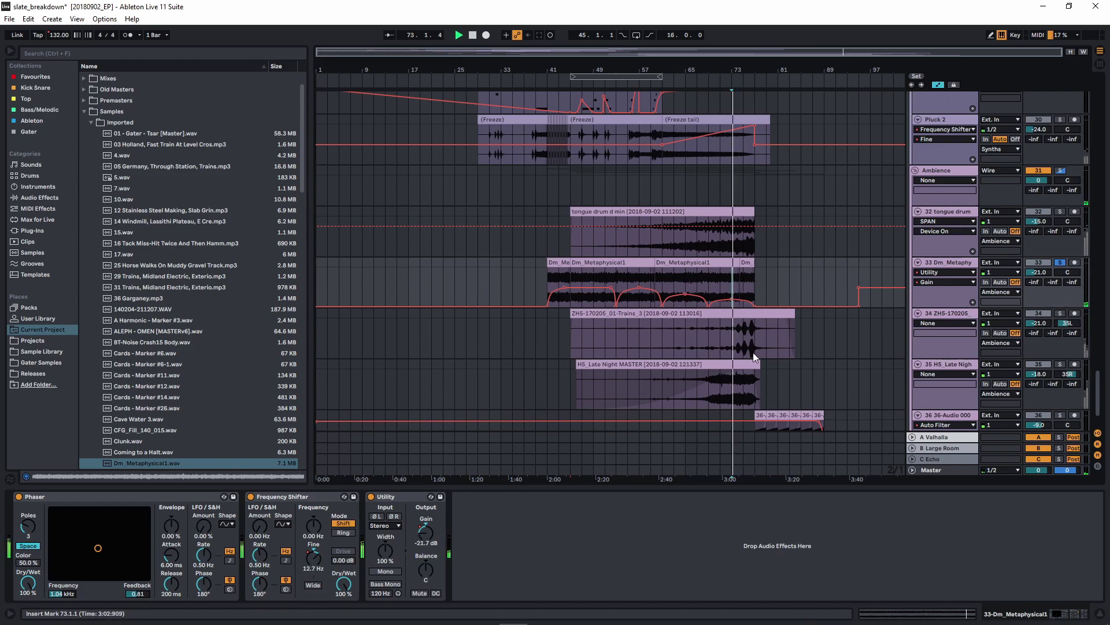
# Stop playback, solo track 34 ZHS-170205 and hide the automation in the arrangement
pyautogui.click(720, 343)
pyautogui.press('space')
pyautogui.click(1060, 313)
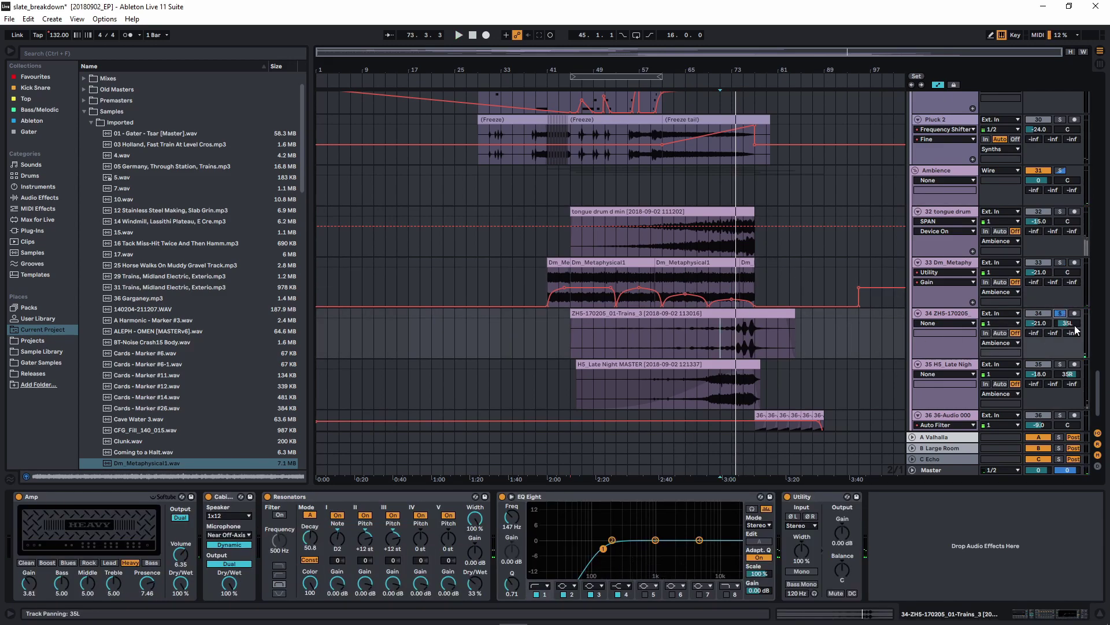
pyautogui.click(938, 85)
# Examine the volume swells near the end of the ZHS-170205_01-Trains_3 clip and play from just before 74.1.1
pyautogui.scroll(4, 721, 349)
pyautogui.scroll(-4, 609, 353)
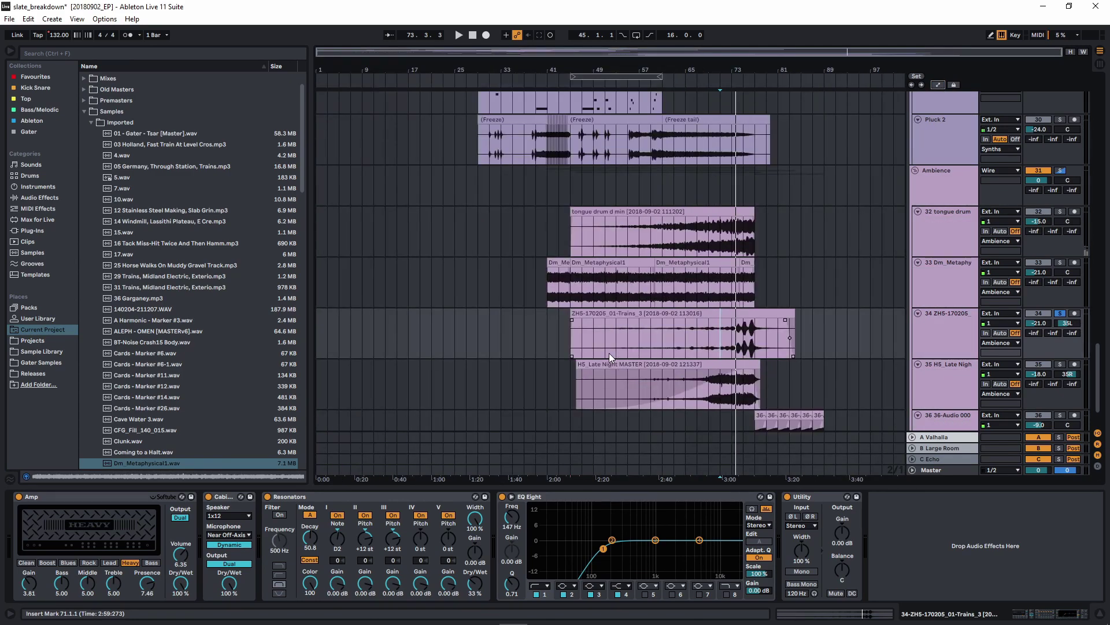
pyautogui.scroll(3, 763, 335)
pyautogui.scroll(3, 677, 357)
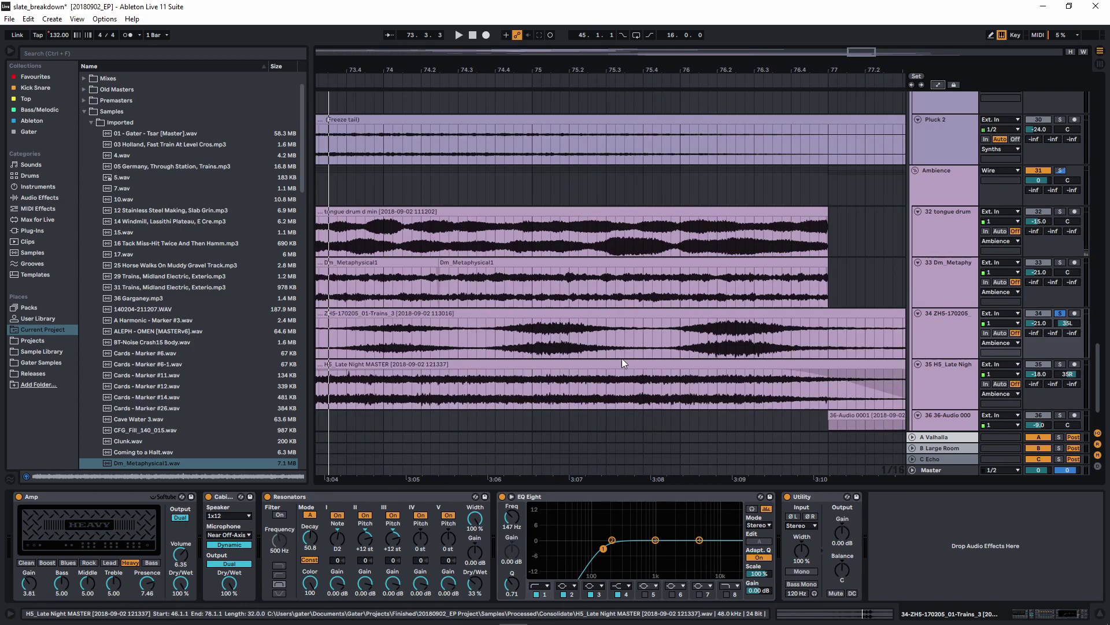
pyautogui.scroll(-3, 560, 339)
pyautogui.click(527, 343)
pyautogui.press('+')
pyautogui.press('+')
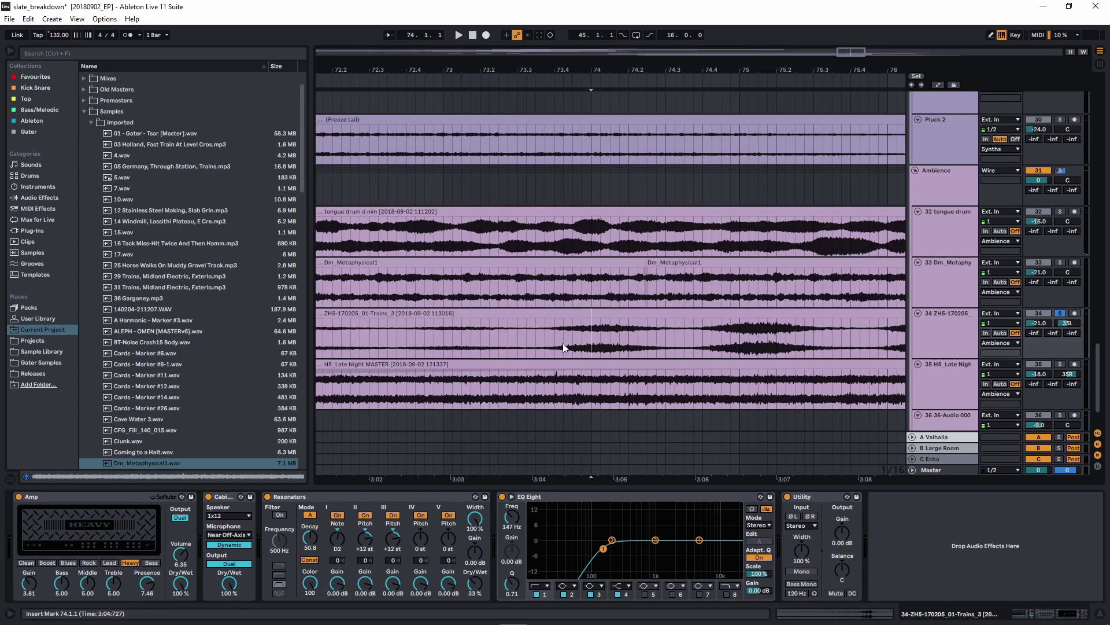
pyautogui.moveTo(556, 339)
pyautogui.mouseDown()
pyautogui.moveTo(716, 335)
pyautogui.moveTo(555, 340)
pyautogui.mouseUp()
pyautogui.press('space')
# Play the last big swell of the ZHS-170205_01-Trains_3 clip from 76.1.1
pyautogui.press('-')
pyautogui.press('-')
pyautogui.click(616, 338)
pyautogui.press('+')
pyautogui.press('+')
pyautogui.press('-')
pyautogui.press('-')
pyautogui.click(615, 345)
pyautogui.press('+')
pyautogui.press('+')
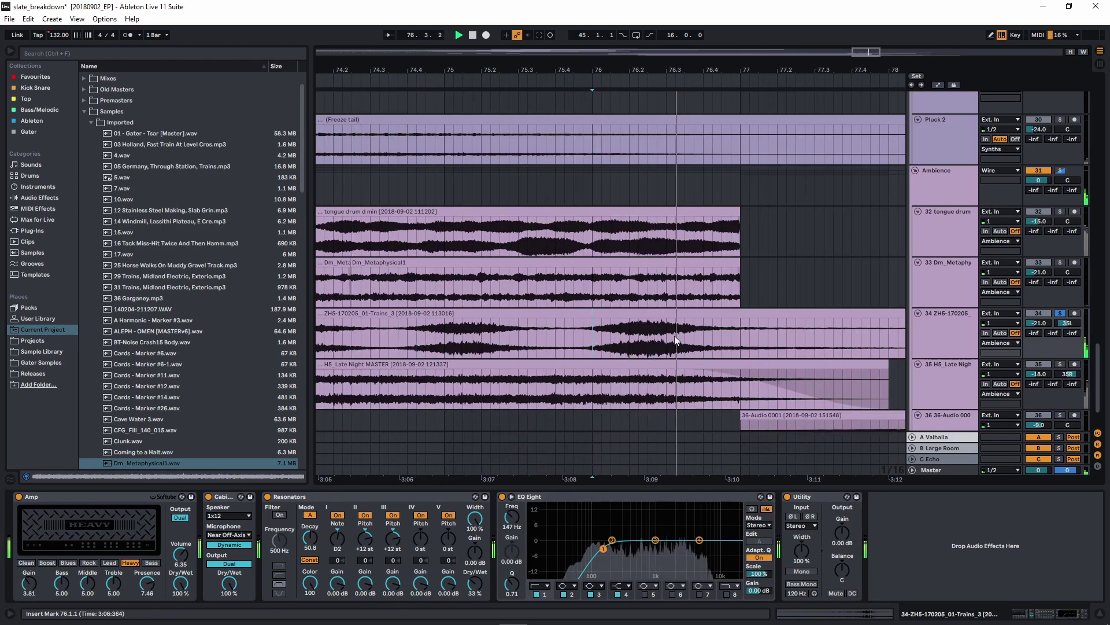
# Show the whole arrangement and play the quieter part of the trains clip from 59.1.1
pyautogui.press('-')
pyautogui.press('-')
pyautogui.click(649, 341)
pyautogui.press('space')
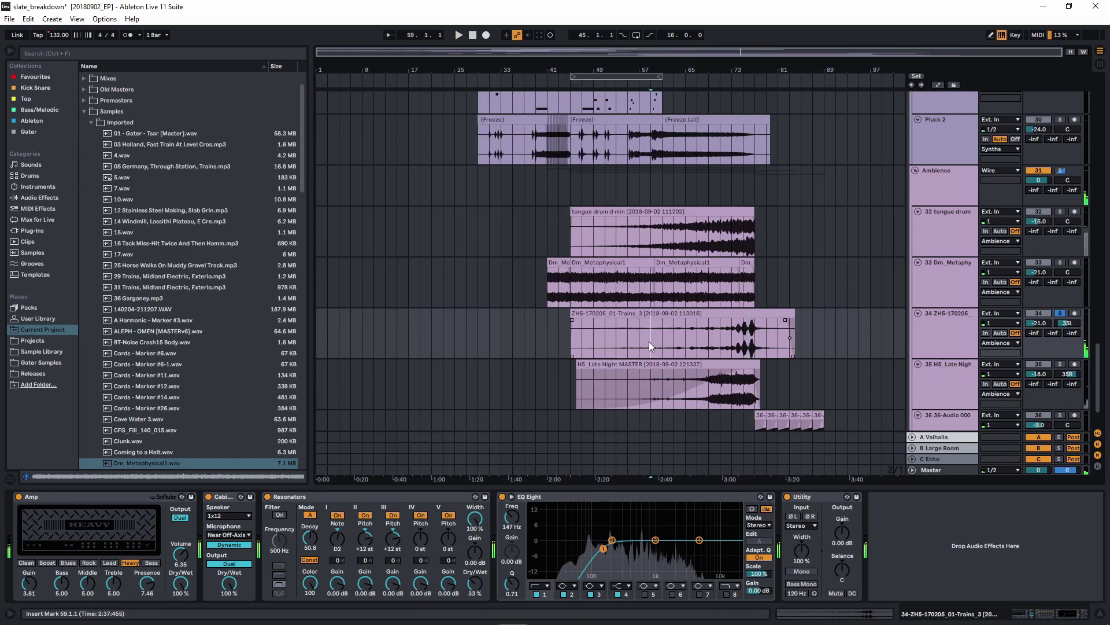
# Select the Amp on track 34 and compare the trains sound with the Cabinet off and on from 69.1.1
pyautogui.click(44, 493)
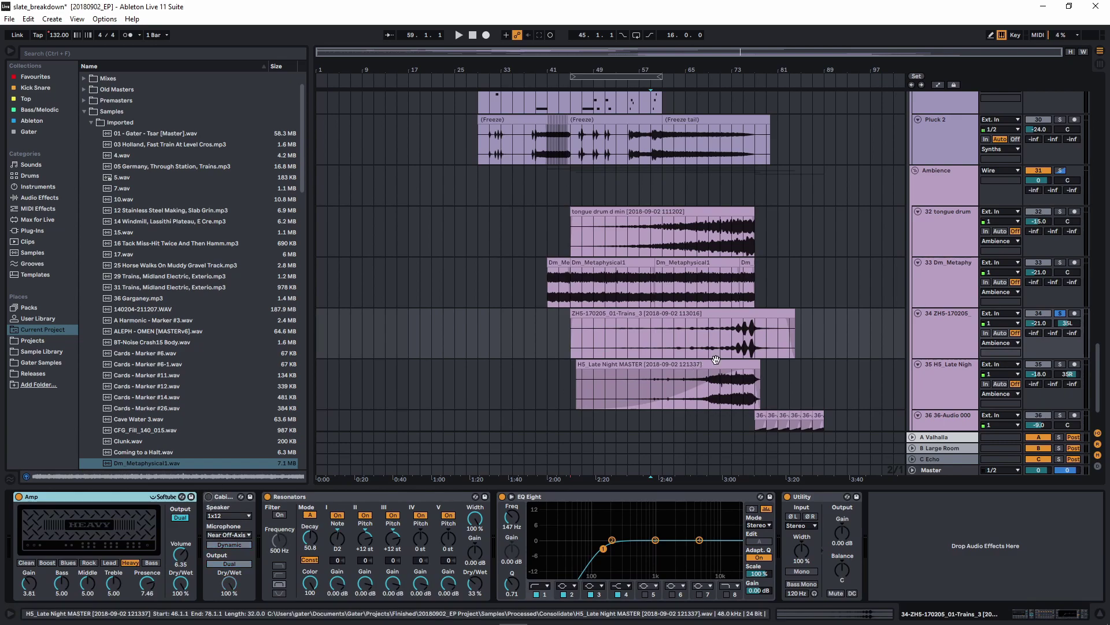
pyautogui.click(208, 497)
pyautogui.press('space')
pyautogui.click(208, 496)
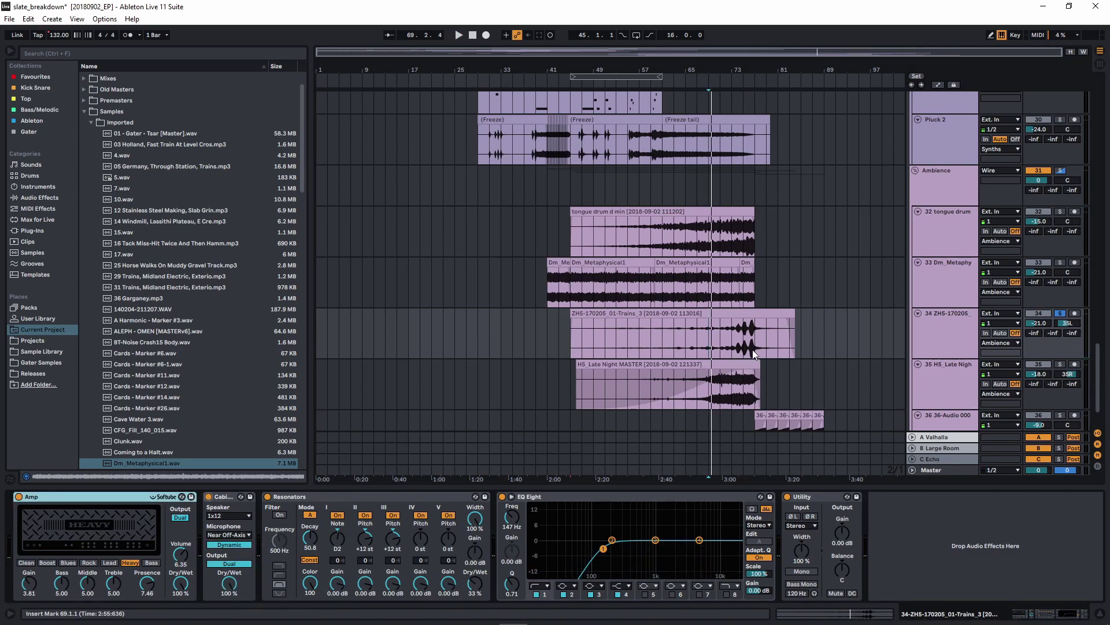
pyautogui.press('space')
# Compare the trains sound with EQ Eight's band 1 low cut off and back on
pyautogui.click(536, 594)
pyautogui.press('space')
pyautogui.press('space')
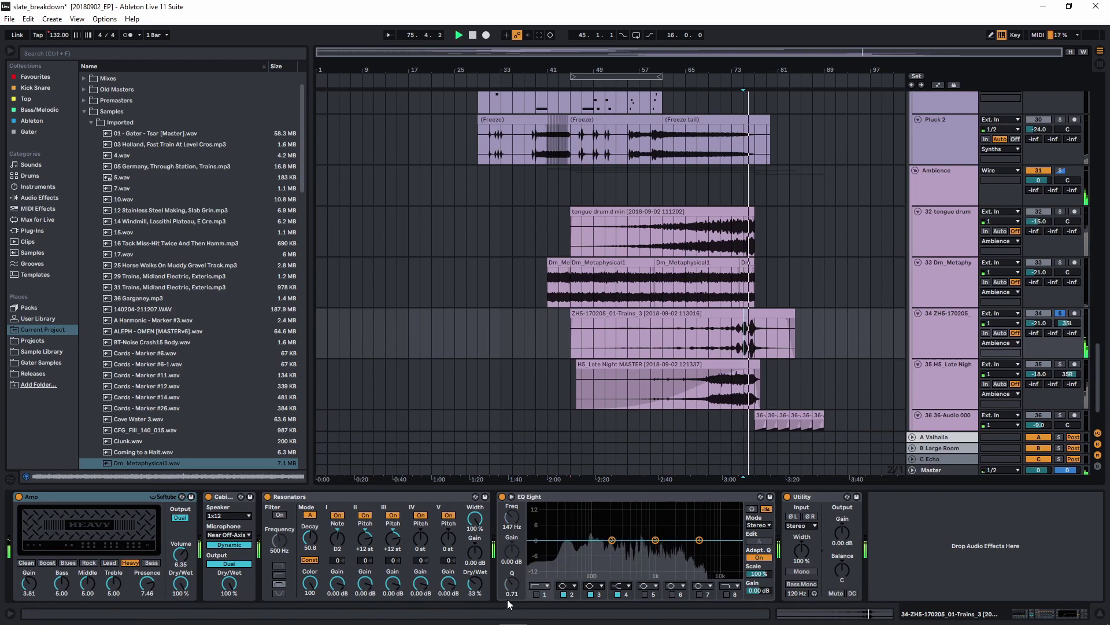
pyautogui.click(537, 594)
# Solo 35 HS_Late Night and play its clip at several points up to 76.1.1
pyautogui.scroll(-1, 719, 386)
pyautogui.click(715, 384)
pyautogui.scroll(4, 738, 368)
pyautogui.click(570, 371)
pyautogui.press('space')
pyautogui.click(715, 364)
pyautogui.click(773, 365)
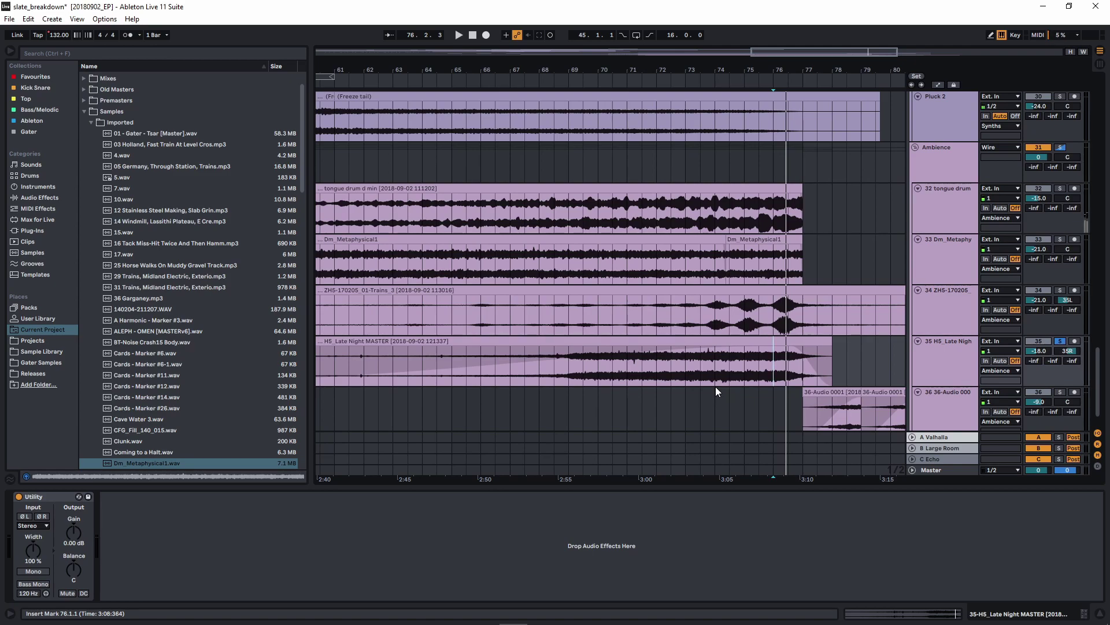
# Select the loud part of the HS_Late Night clip from 69.1.1 to 78.1.1 and play from its start
pyautogui.moveTo(565, 376); pyautogui.dragTo(806, 360)
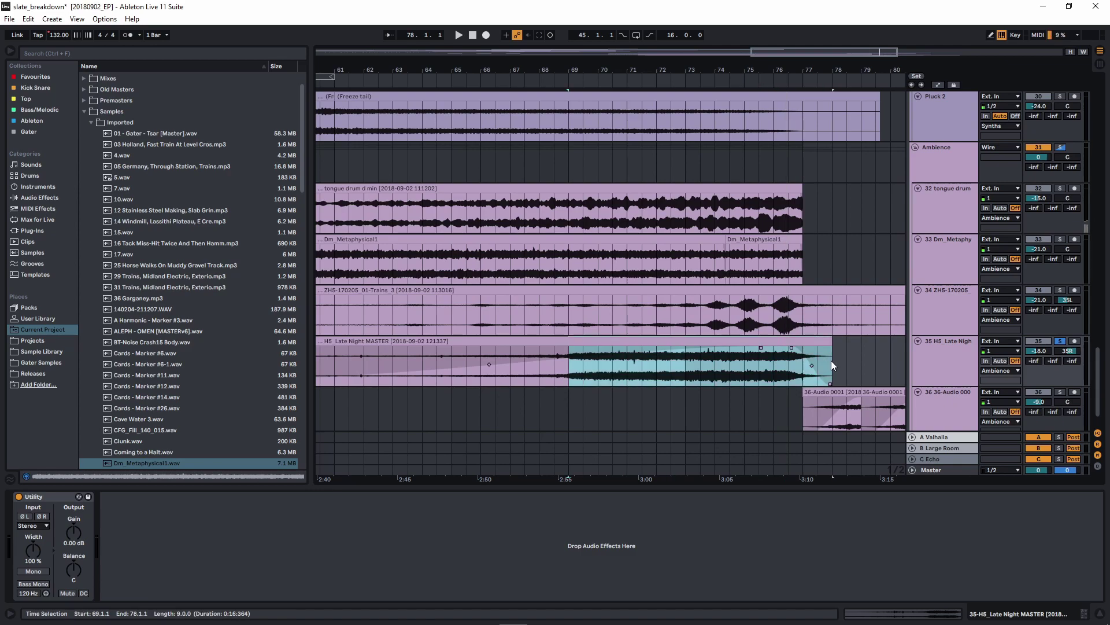
pyautogui.click(565, 373)
pyautogui.press('space')
# Play the HS_Late Night clip's fade-in from 63.1.1 and its loud part from 72.1.1
pyautogui.scroll(-4, 614, 381)
pyautogui.click(675, 354)
pyautogui.press('space')
pyautogui.press('space')
pyautogui.scroll(4, 729, 376)
pyautogui.scroll(-4, 727, 376)
pyautogui.scroll(-1, 698, 349)
pyautogui.scroll(4, 698, 349)
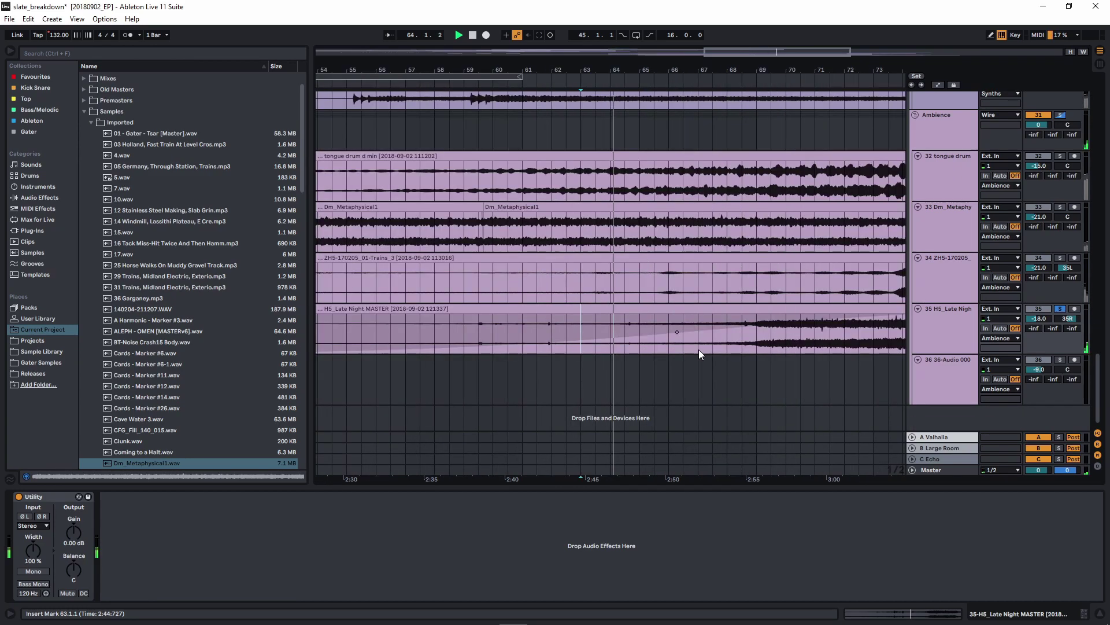
pyautogui.hscroll(5, 694, 338)
pyautogui.click(653, 341)
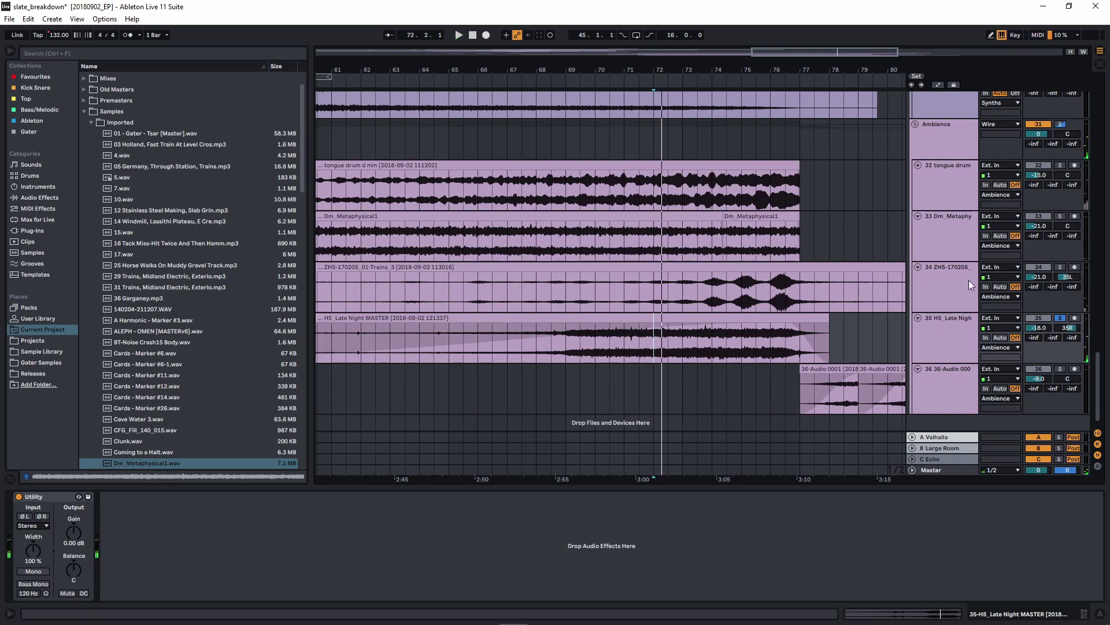
# Solo track 36 36-Audio 000 and play its repeated clips from 77.1.1
pyautogui.press('w')
pyautogui.click(754, 399)
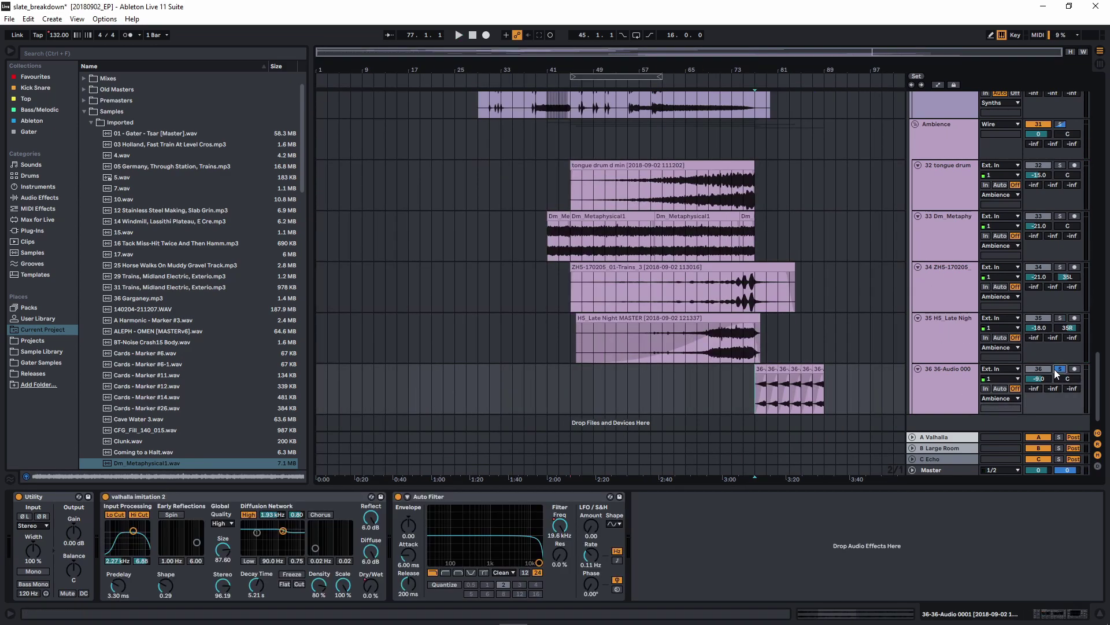
pyautogui.scroll(5, 766, 384)
pyautogui.hscroll(4, 772, 393)
pyautogui.press('space')
pyautogui.hscroll(2, 796, 384)
pyautogui.scroll(4, 509, 379)
pyautogui.scroll(-4, 543, 390)
pyautogui.press('space')
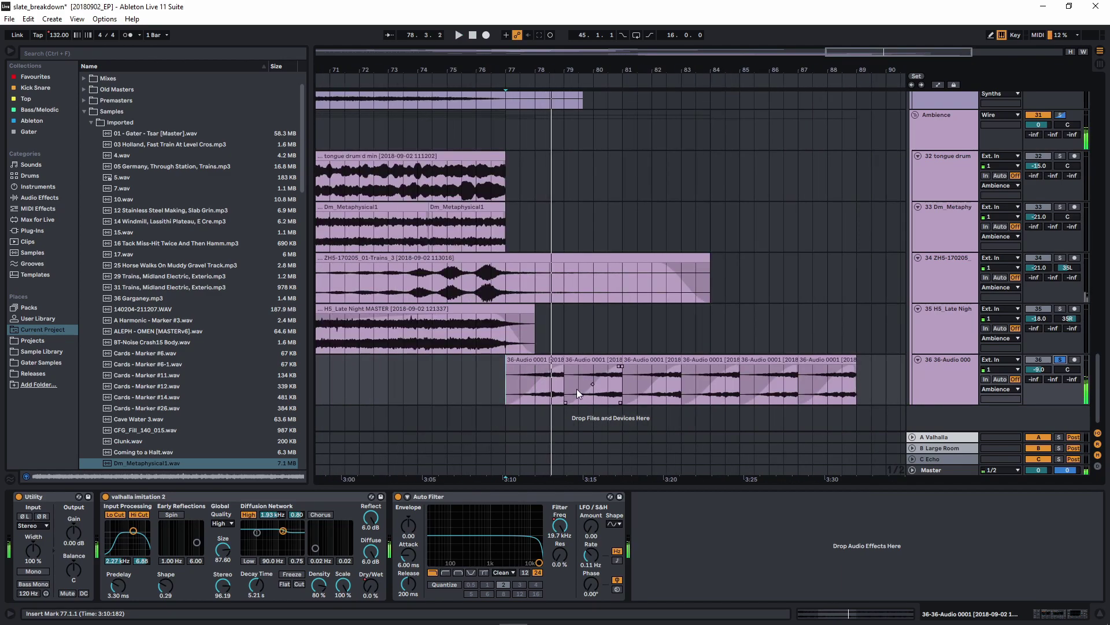